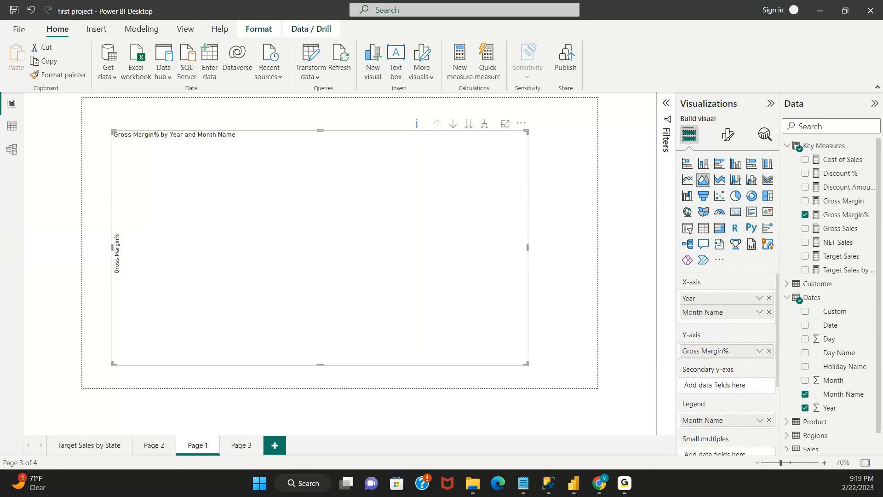
Step: Expand the Gross Margin% area chart down one level in its Year and Month Name hierarchy
left_click(625, 483)
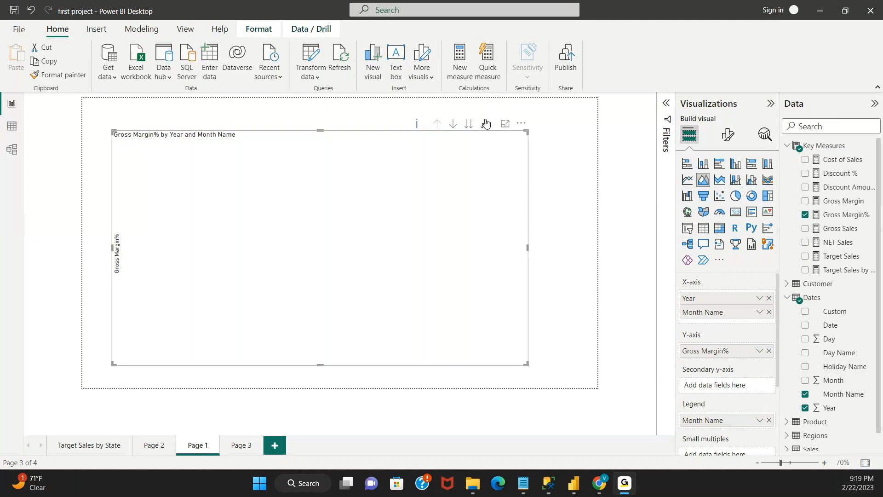
left_click(484, 124)
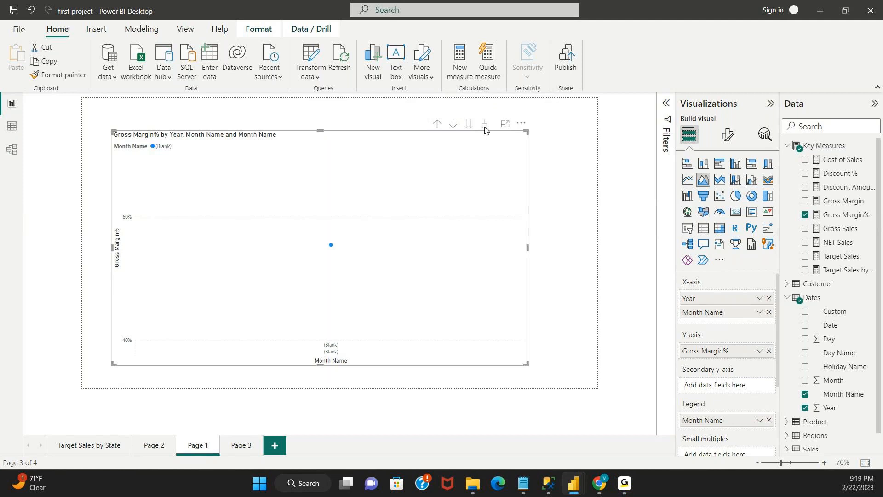
Step: In the Gross Margin% measure's formula, remove the division operator and insert the DIVIDE function before [Gross Margin]
left_click(834, 216)
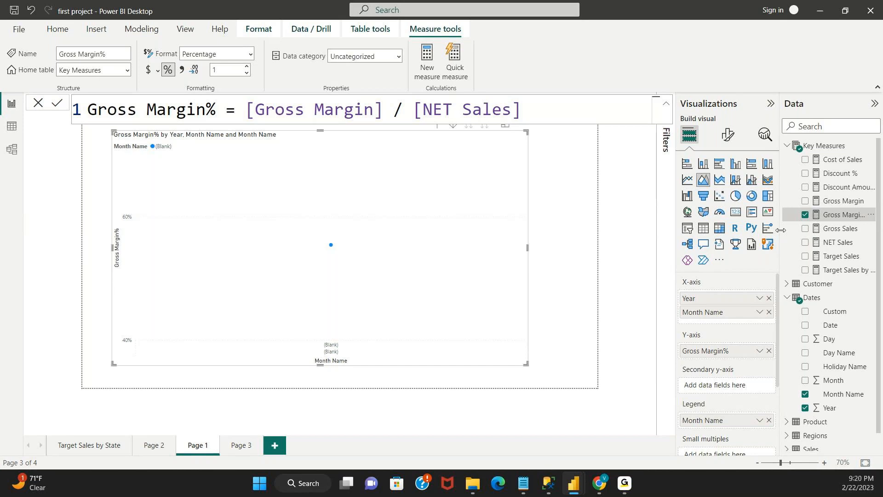
left_click(411, 113)
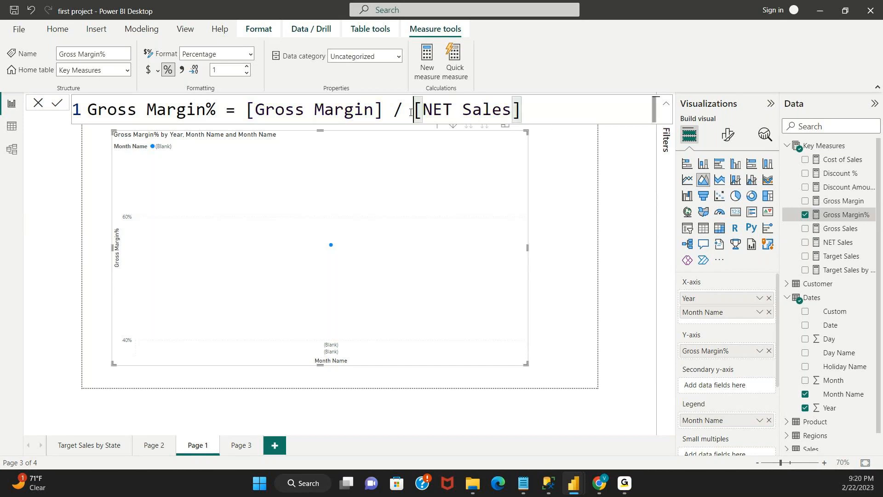
key("BackSpace")
key("BackSpace")
key("Left")
key("Left")
key("Left")
key("Left")
key("Left")
key("Left")
key("Left")
key("Left")
key("Left")
key("Left")
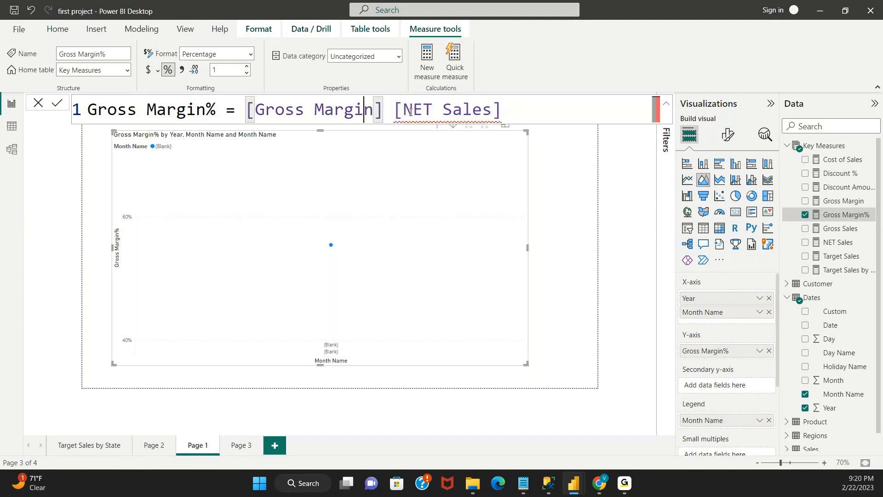
key("Left")
key("Left")
key("Left")
key("Left")
key("Left")
type("DI")
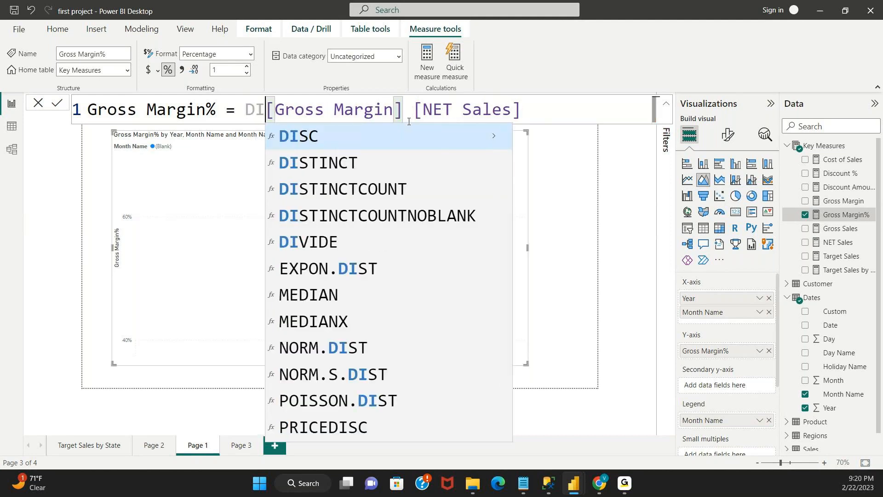
left_click(361, 242)
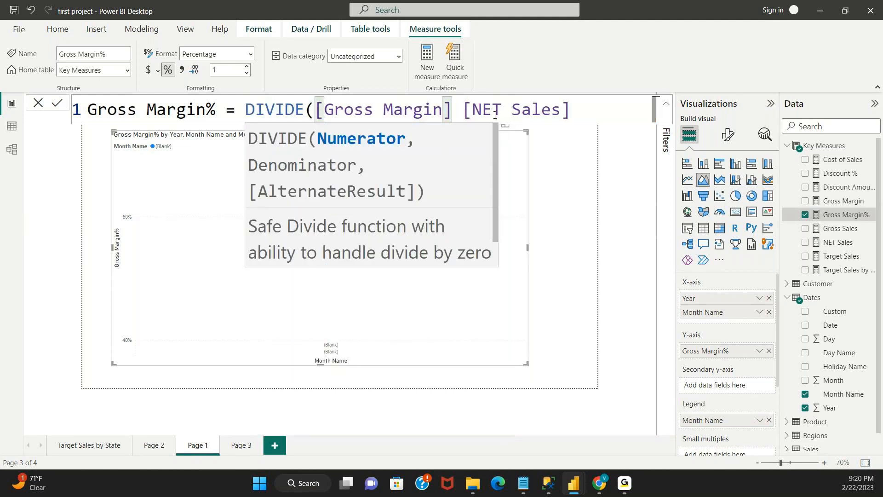
Step: Complete the measure as DIVIDE([Gross Margin],[NET Sales]) with the closing bracket and separating comma, and commit it
left_click(574, 115)
type(")")
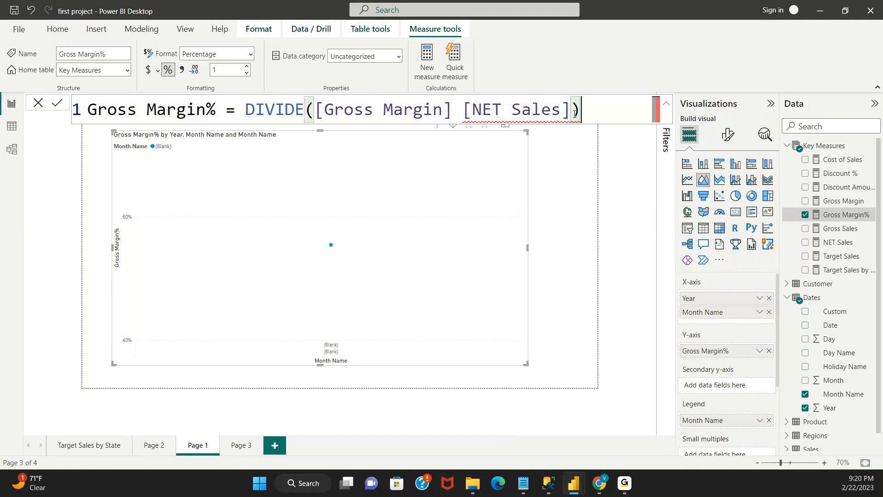
left_click(458, 110)
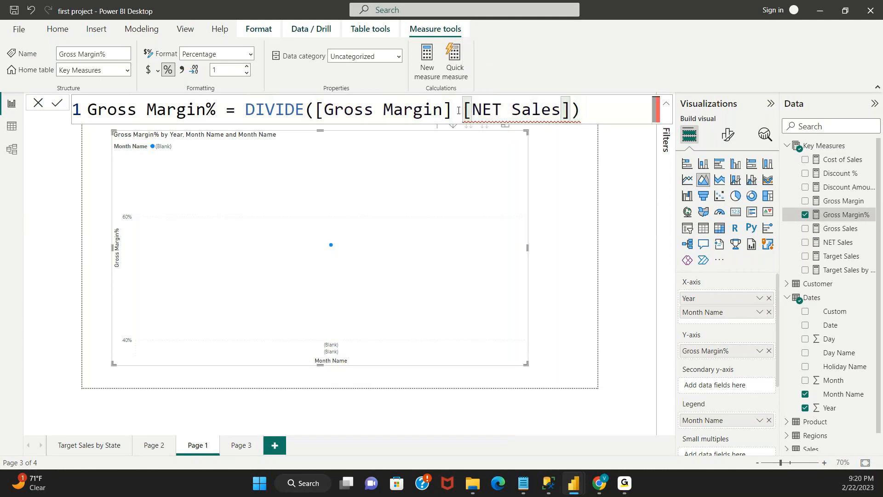
key("BackSpace")
type(",")
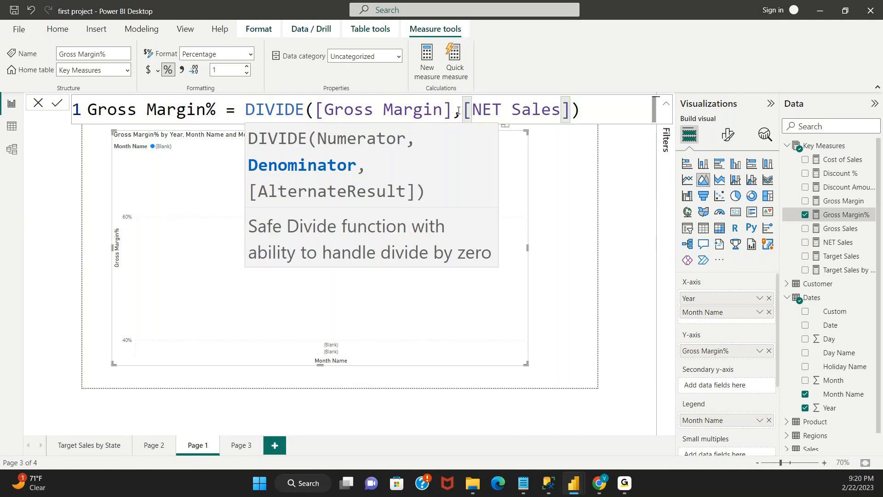
key("Return")
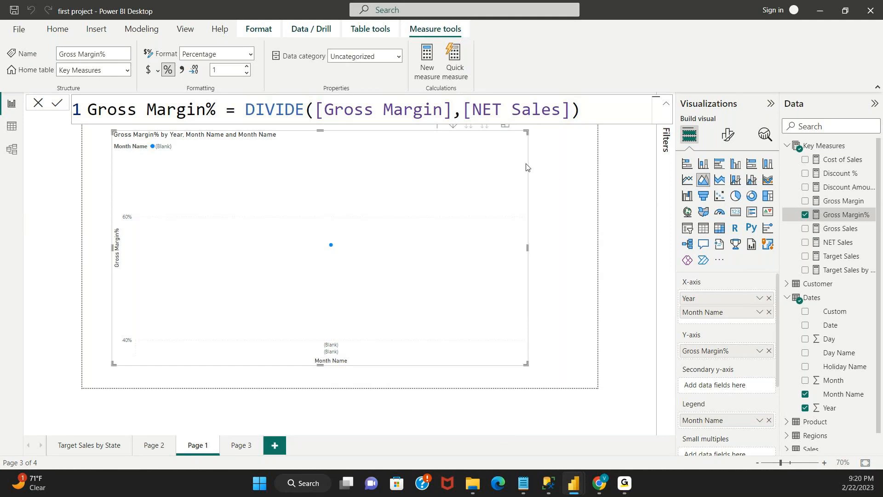
Step: Remove the Gross Margin% area chart from Page 1
left_click(615, 120)
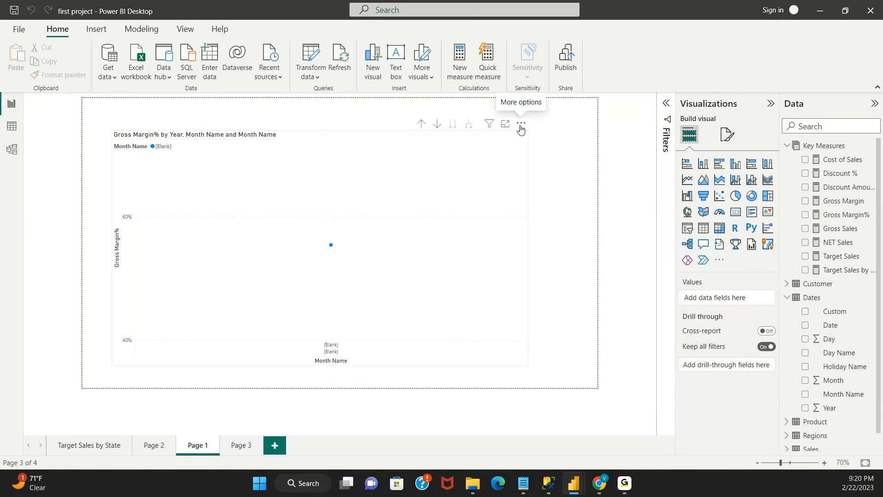
left_click(520, 124)
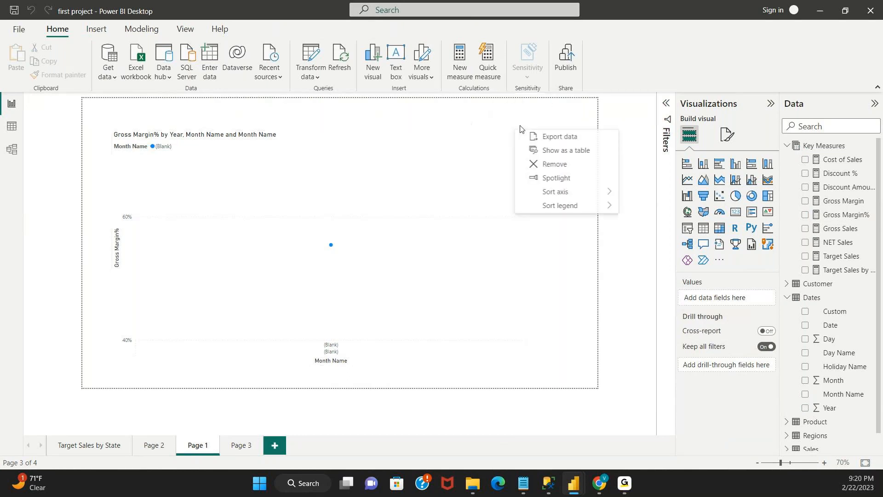
left_click(543, 165)
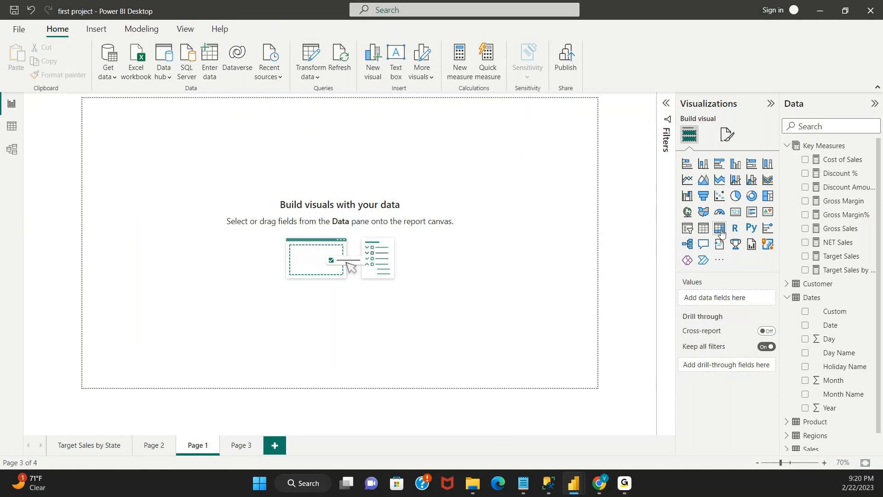
Step: Add an enlarged table visual to Page 1 with Gross Margin% and the Year field from Dates
left_click(702, 232)
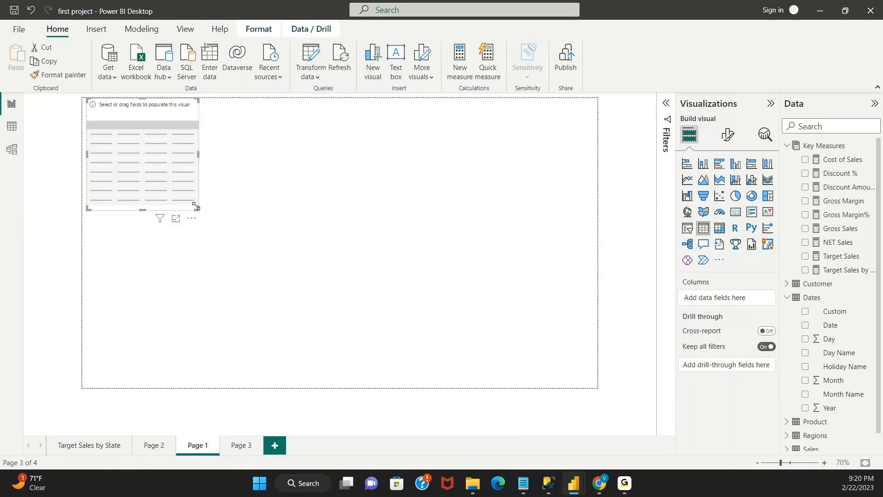
left_click_drag(197, 209, 344, 317)
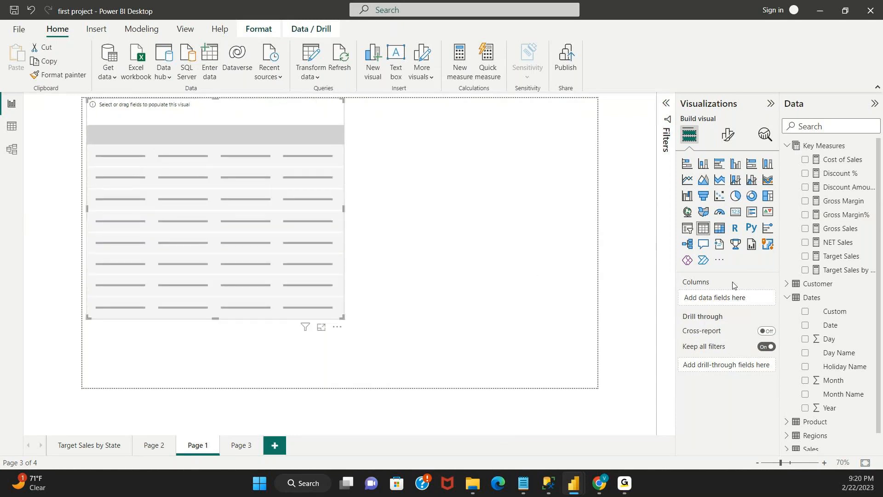
left_click(806, 216)
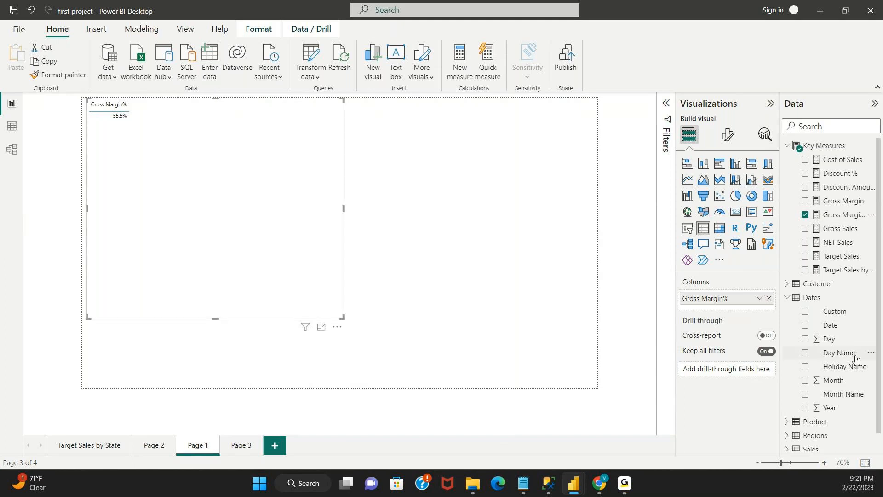
left_click(807, 409)
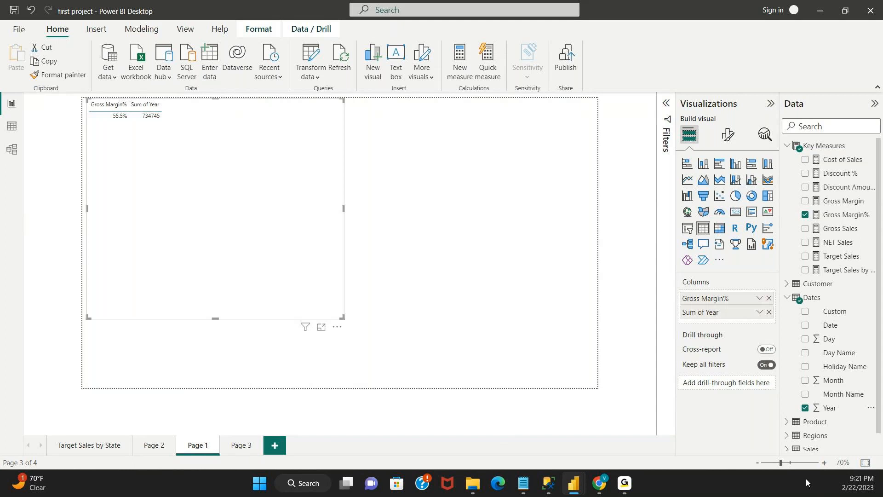
left_click(824, 464)
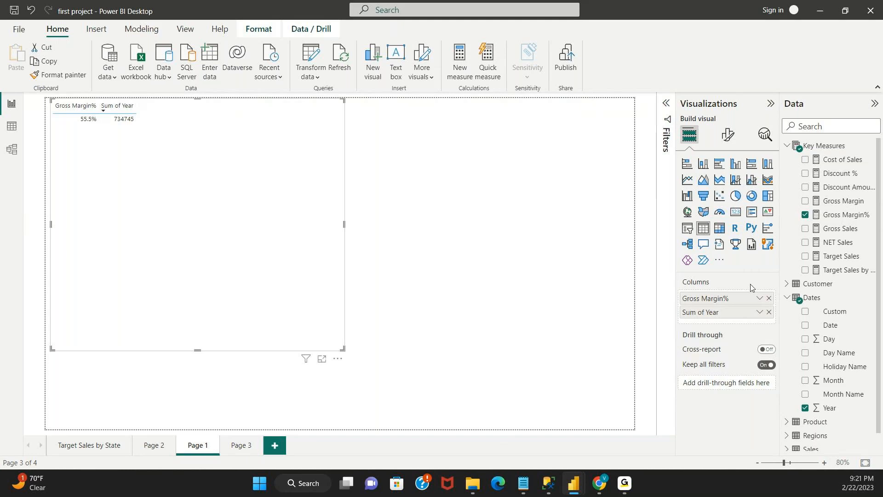
Step: Set the default summarization of the Year column in Dates to Don't summarize
left_click(823, 408)
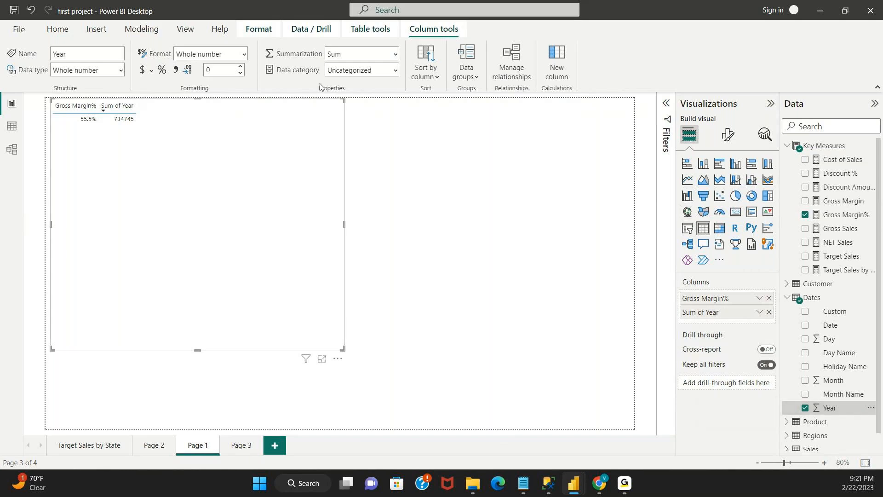
left_click(396, 55)
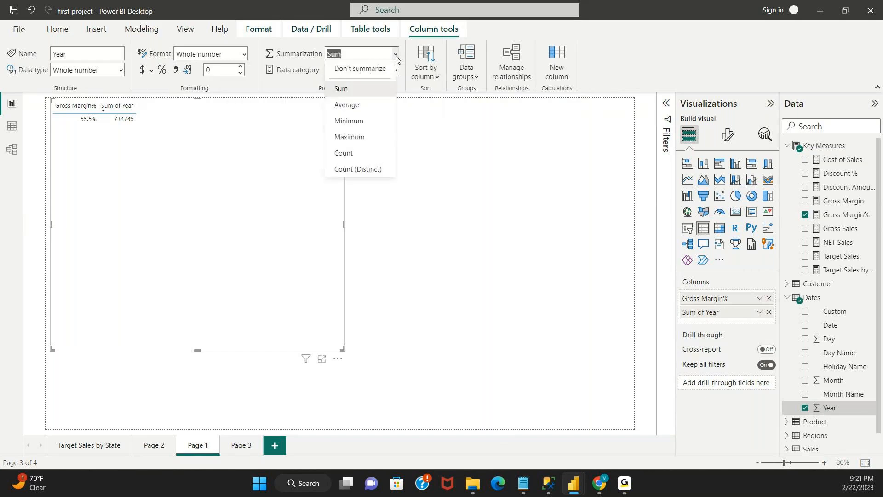
left_click(383, 73)
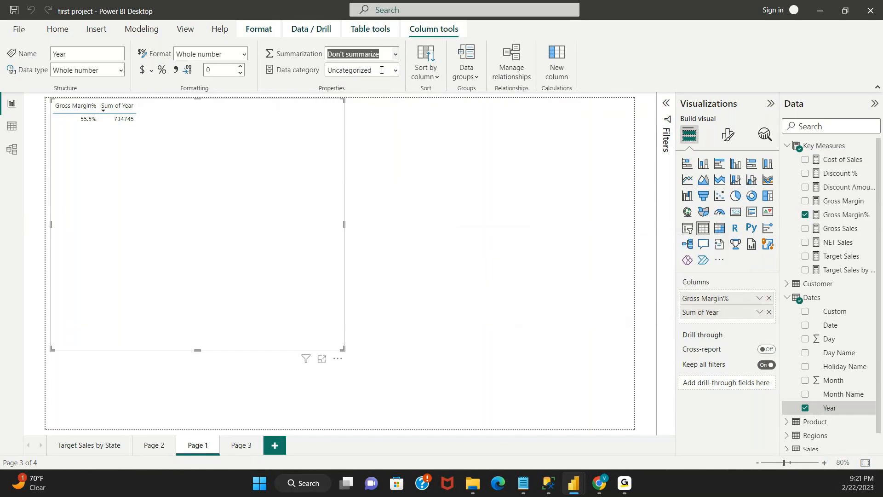
left_click(399, 223)
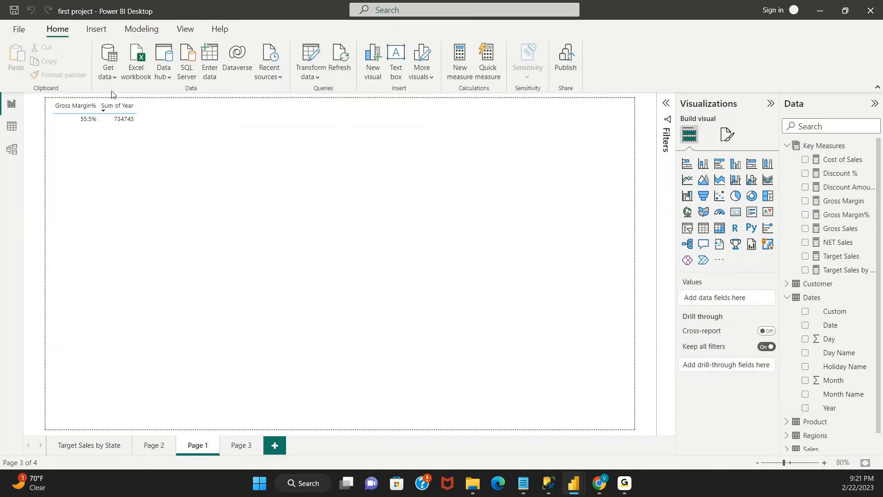
Step: Replace the Sum of Year column in the table visual with the unsummarized Year field
left_click(117, 112)
left_click(117, 113)
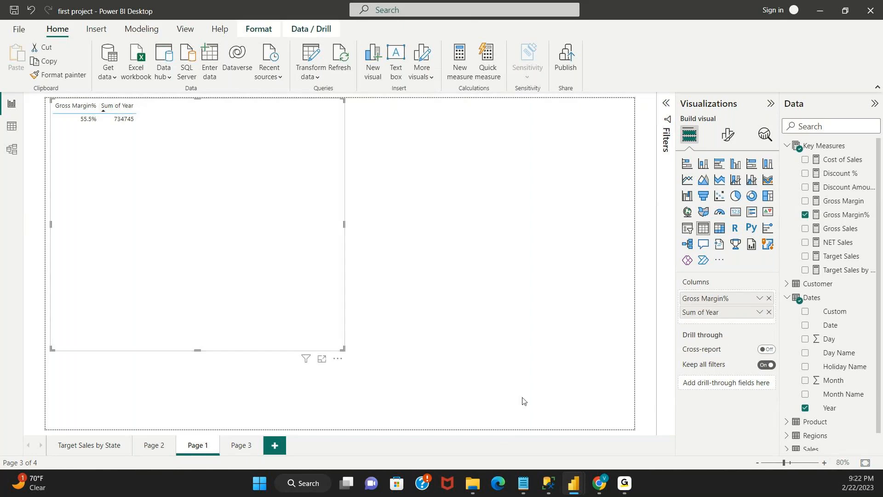
left_click(769, 312)
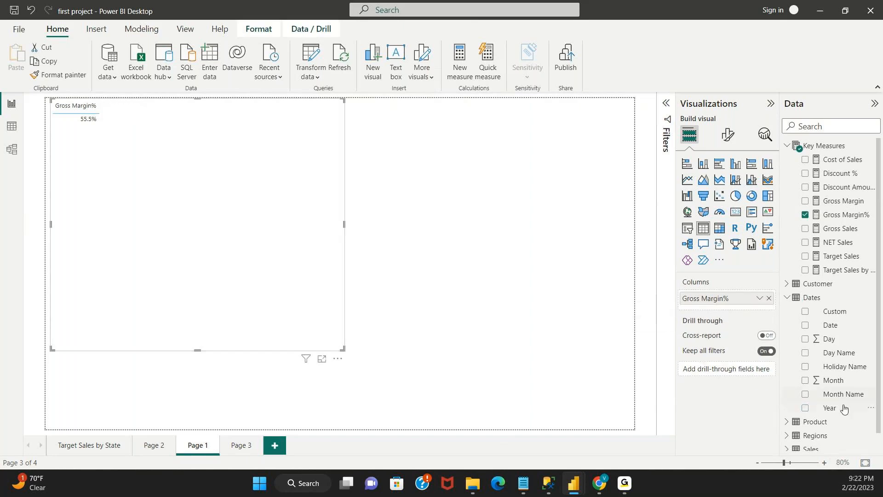
left_click(805, 408)
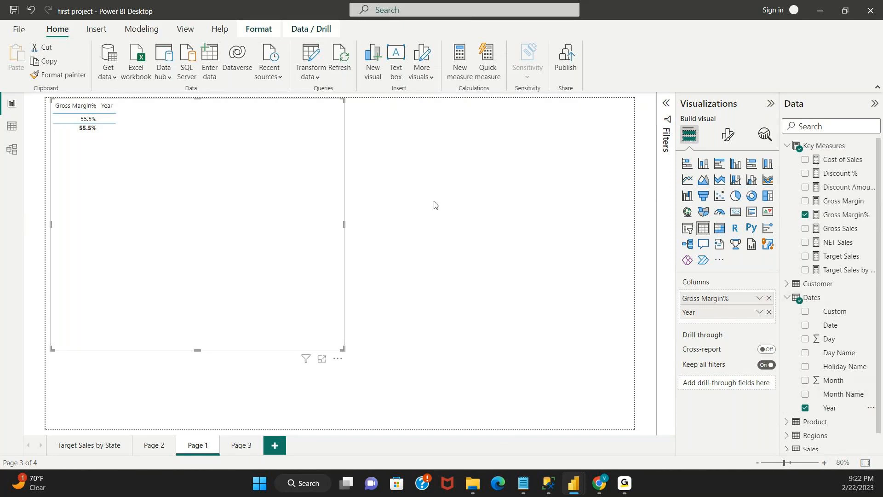
Step: Examine the relationships between the tables in the data model and the rows of the Dates table
left_click(10, 132)
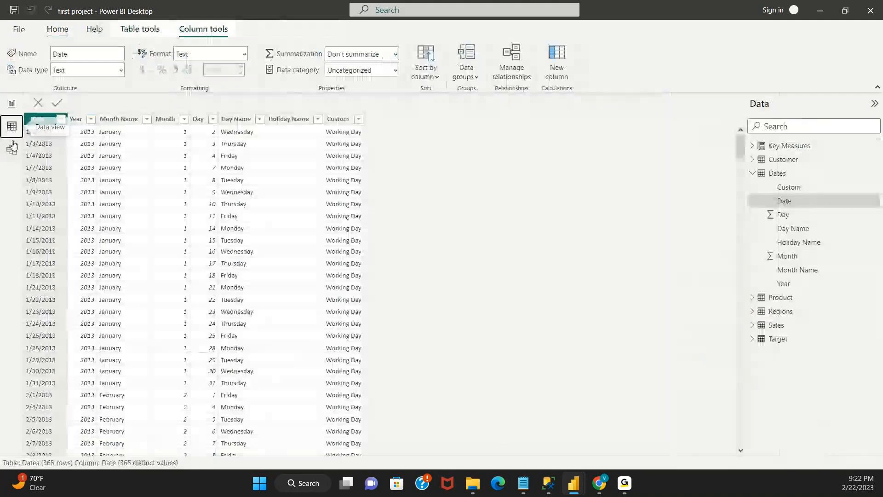
left_click(12, 148)
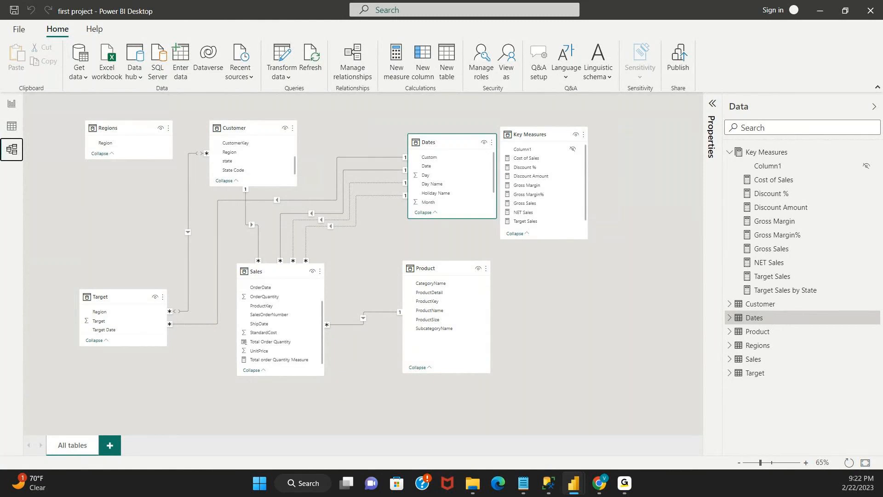
left_click(12, 129)
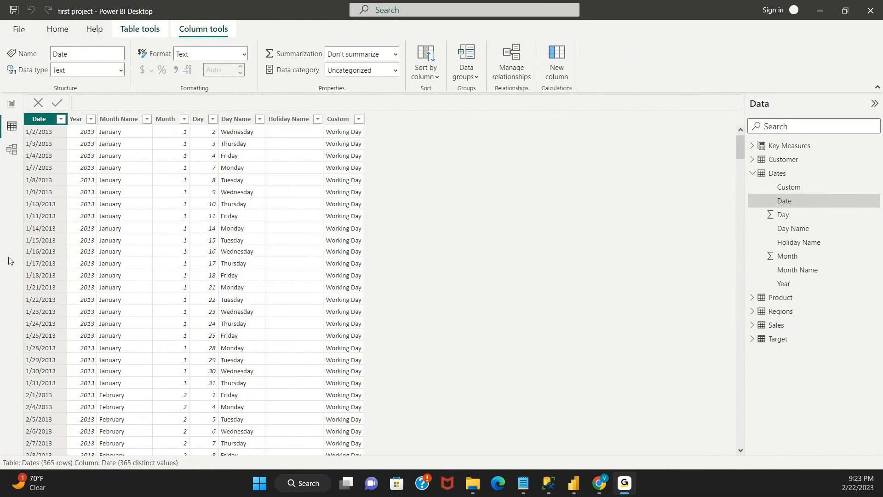
Step: Save the current report
left_click(18, 29)
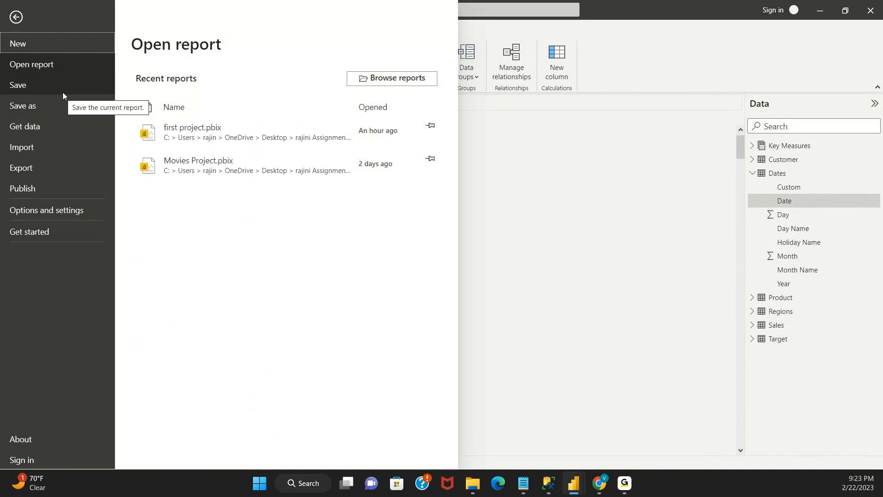
left_click(62, 92)
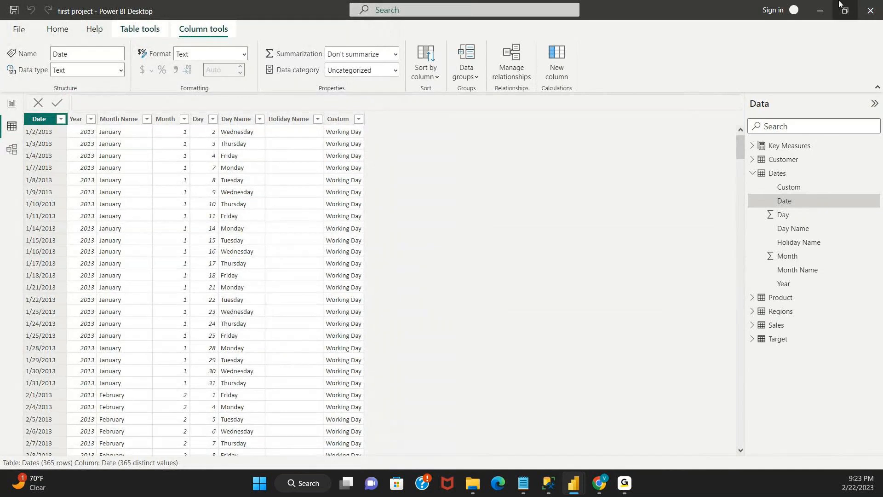
Step: Minimize both report windows, switch to the assignments folder in File Explorer and open the first project file
left_click(821, 10)
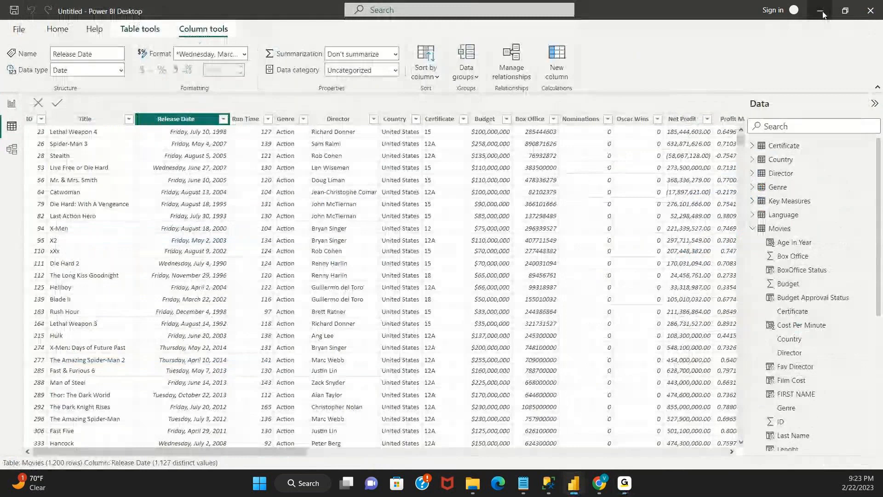
left_click(823, 12)
left_click(295, 484)
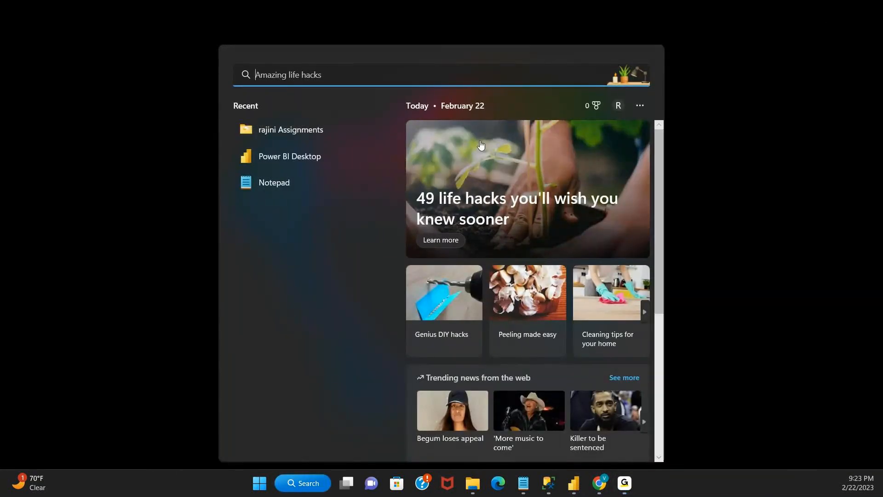
left_click(350, 130)
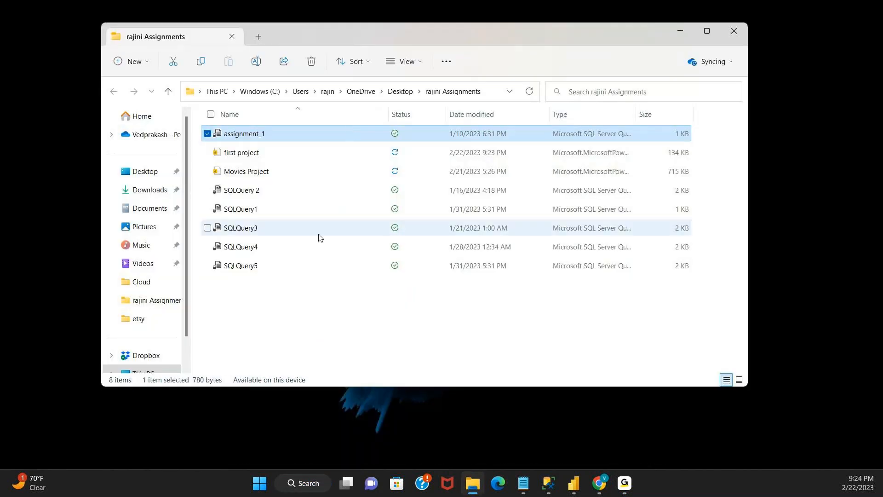
left_click(334, 156)
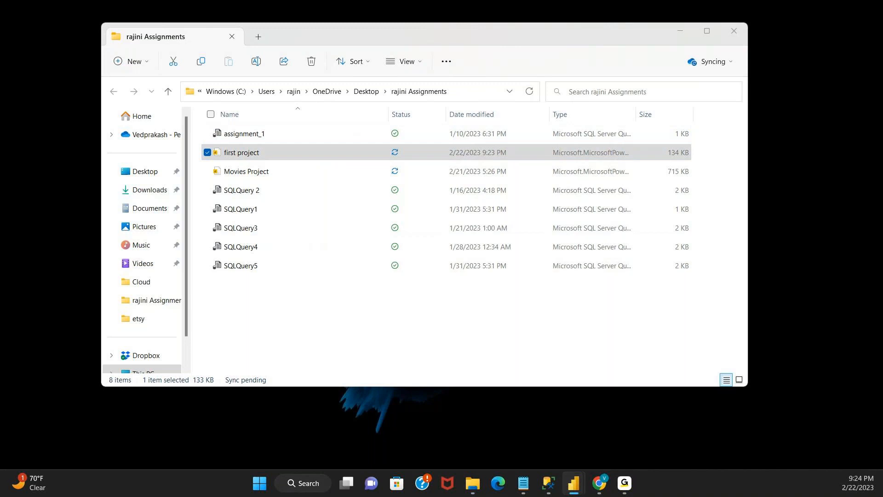
left_click_drag(0, 258, 547, 240)
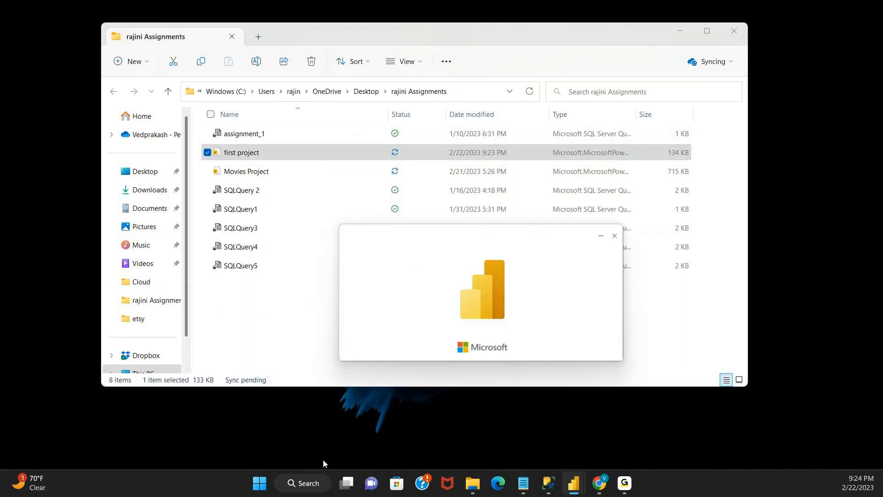
left_click(300, 484)
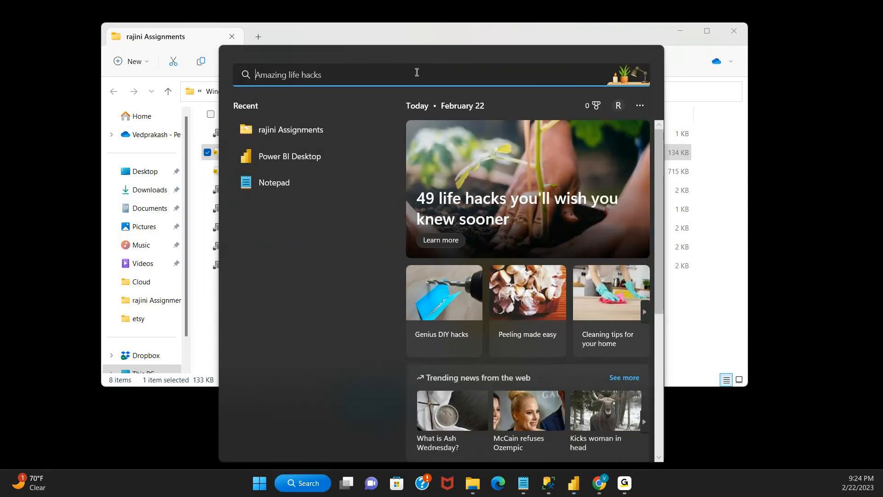
left_click(594, 493)
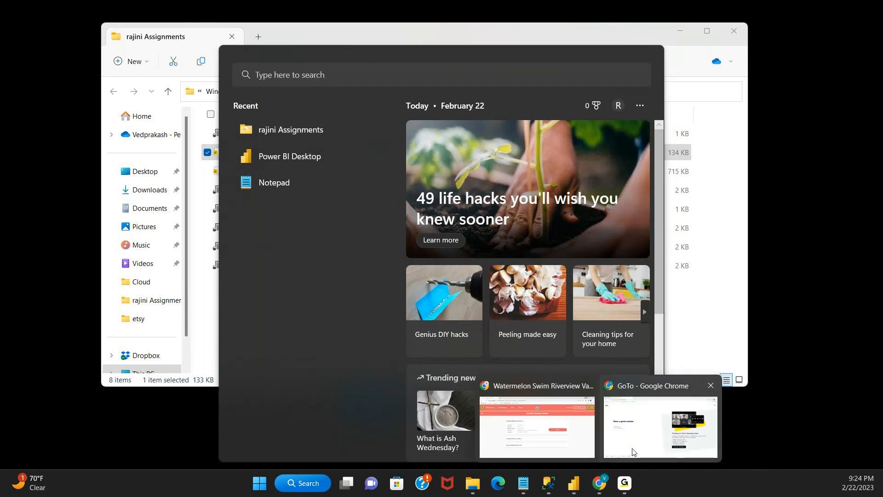
left_click(737, 435)
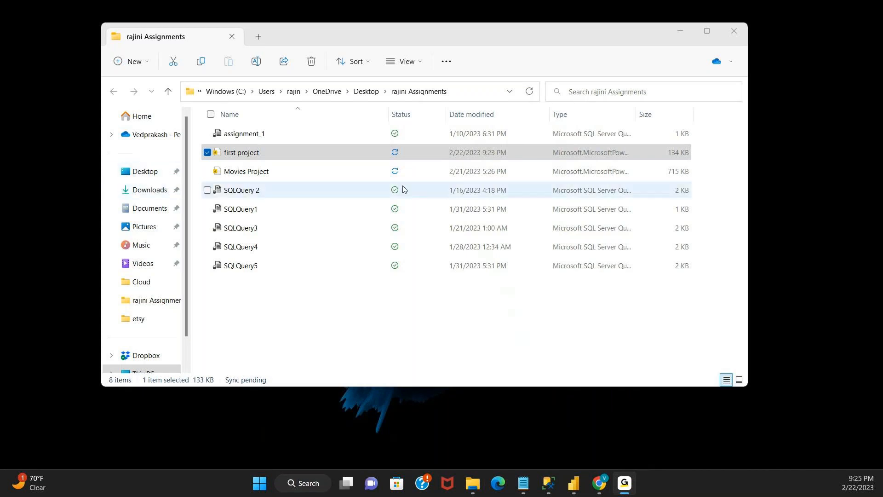
left_click(681, 31)
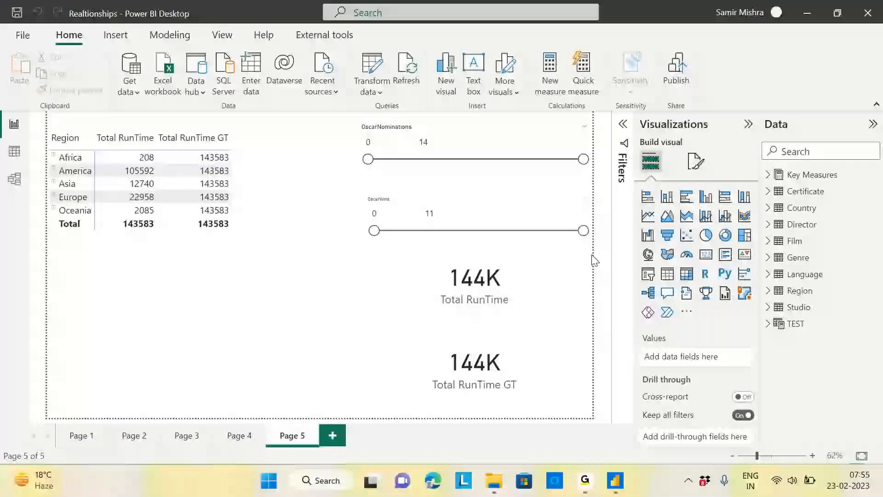
Step: Select the Region matrix on Page 5 and nudge it slightly upward on the canvas
mouse_move(618, 487)
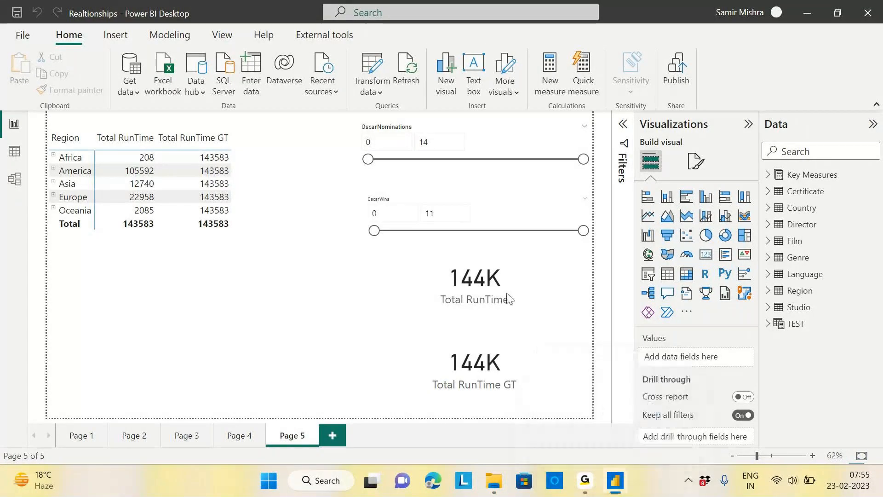
left_click(217, 329)
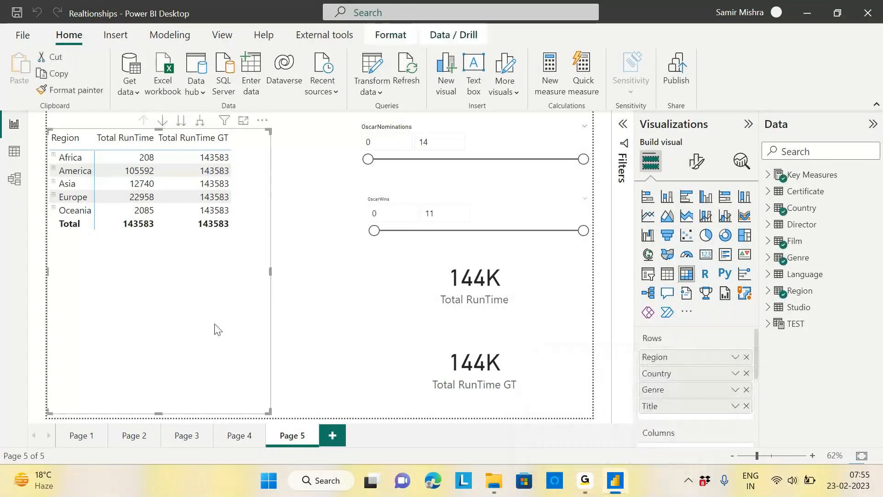
mouse_move(190, 323)
left_mouse_down()
mouse_move(197, 319)
mouse_move(190, 306)
left_mouse_up()
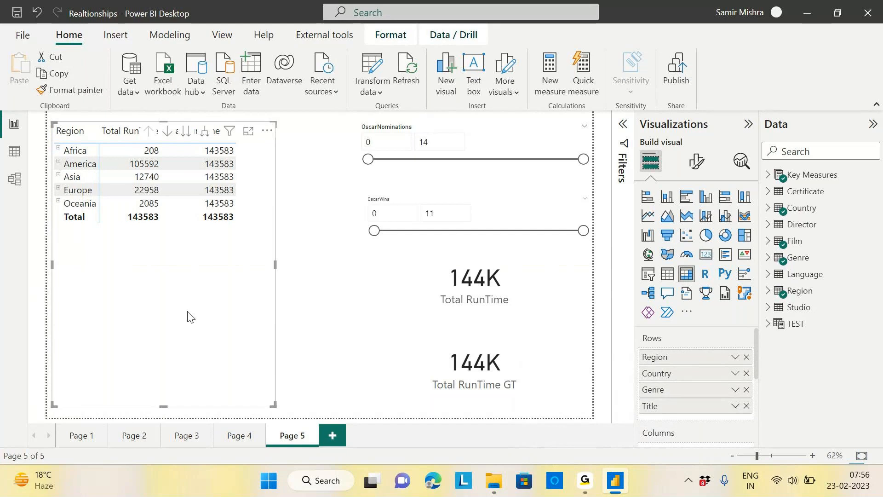
left_click_drag(187, 316, 188, 307)
left_click_drag(186, 309, 189, 311)
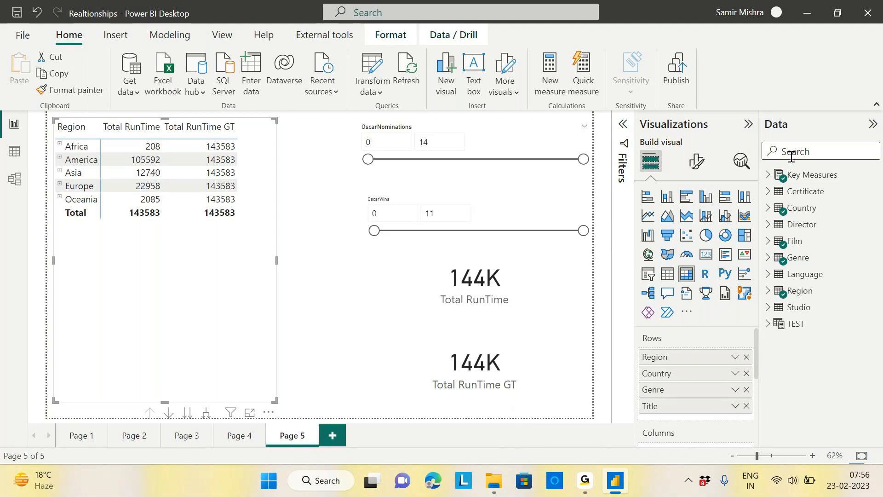
Step: Expand the Key Measures table and examine the CALCULATE and ALL() parts of the Total RunTime GT formula
left_click(766, 177)
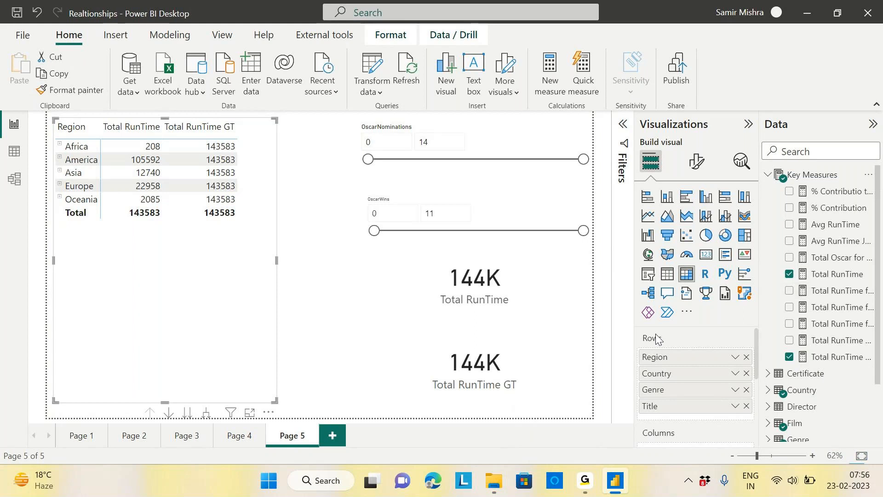
left_click(837, 357)
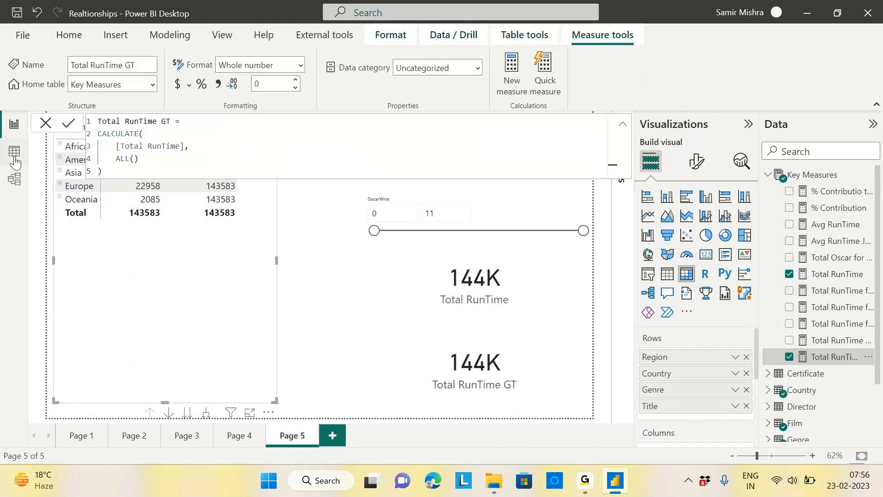
left_click_drag(98, 134, 183, 147)
left_click_drag(116, 158, 145, 161)
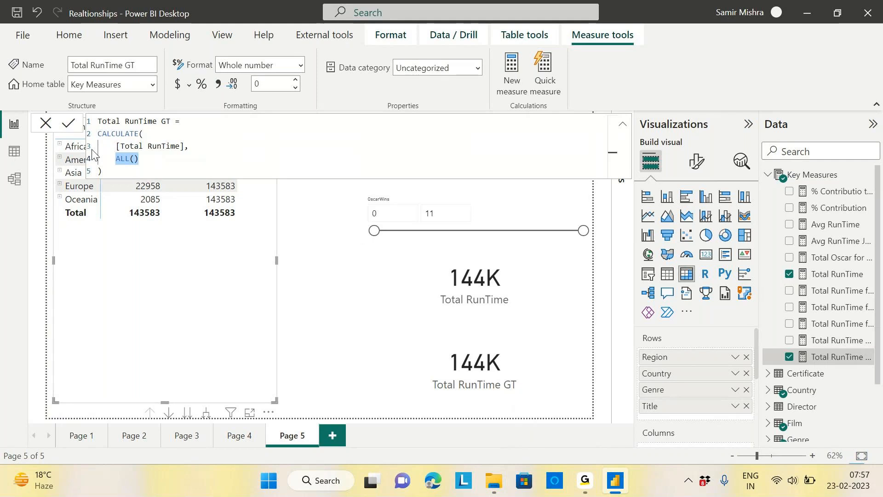
left_click(146, 163)
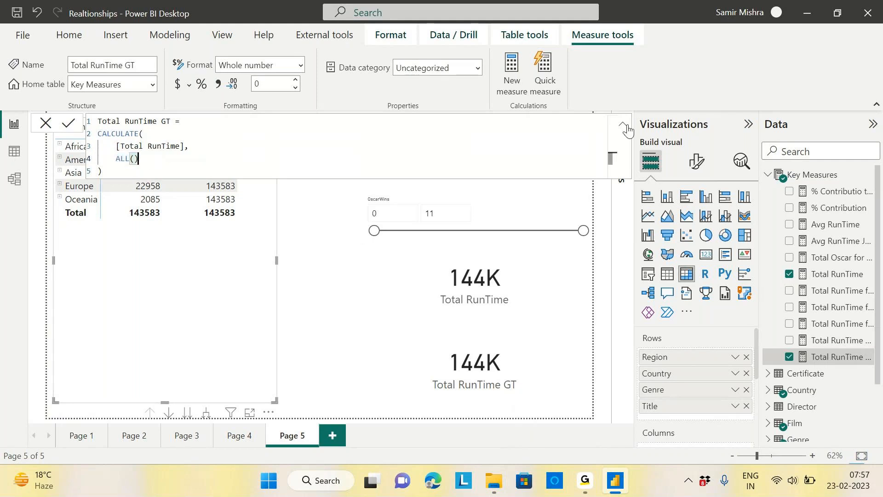
left_click(625, 127)
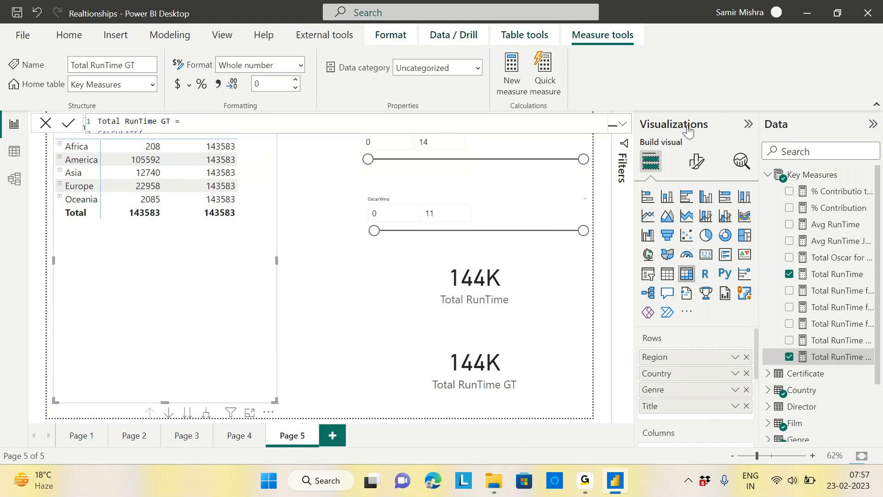
Step: Move the Region matrix slightly down and create the measure Variance = DIVIDE([Total RunTime],[Total RunTime GT]) in Key Measures
left_click_drag(184, 290, 194, 321)
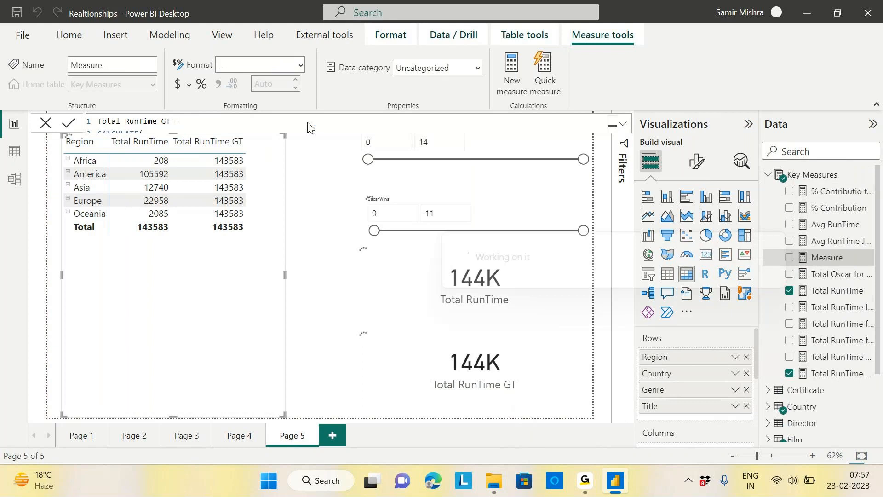
type("V")
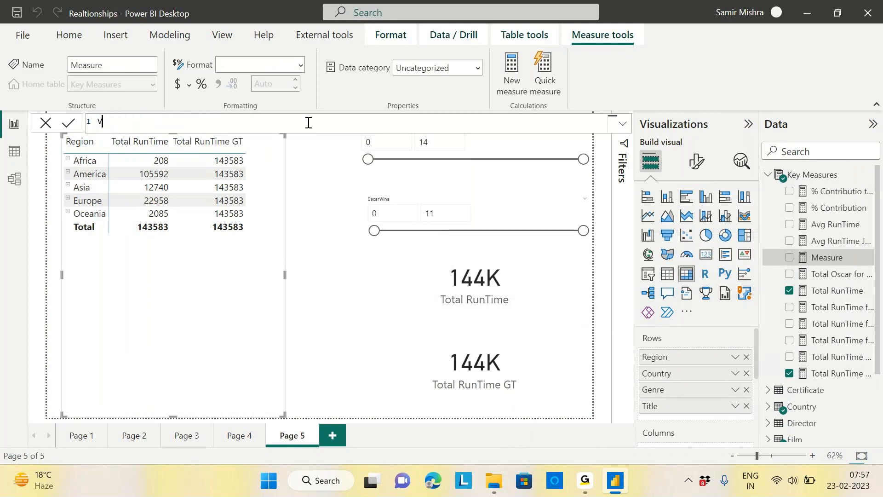
type("ariance= divid")
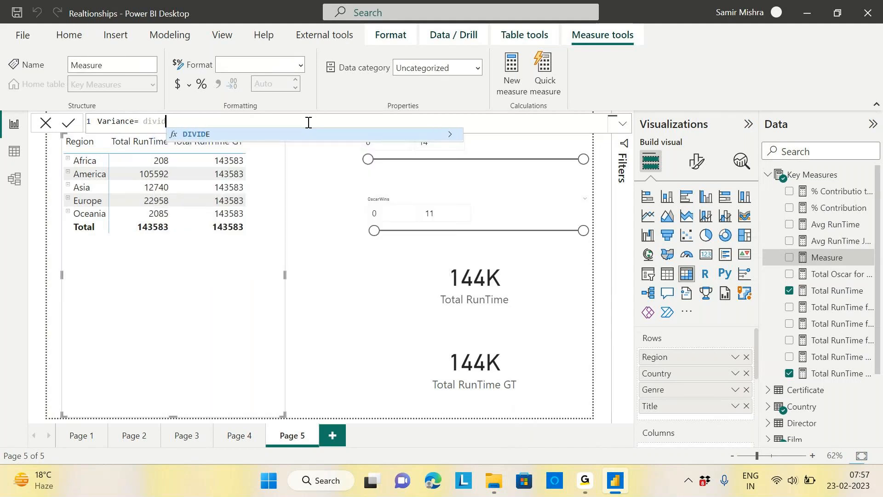
key("Tab")
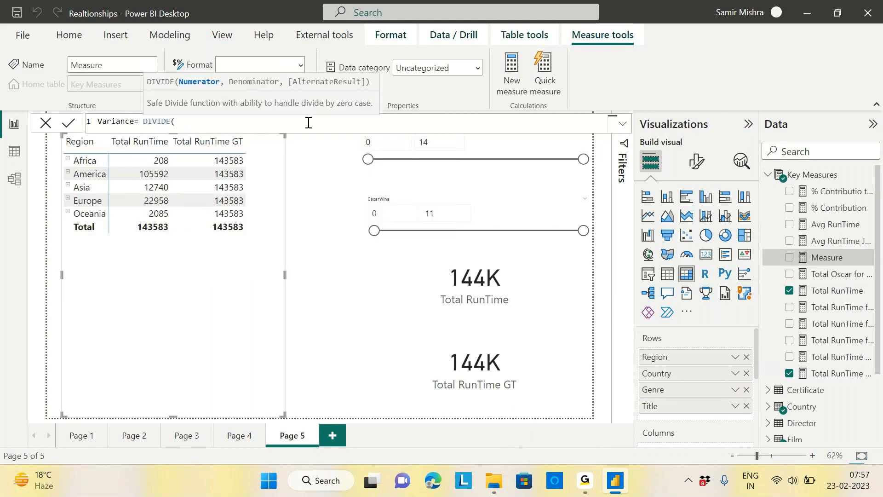
type("[to")
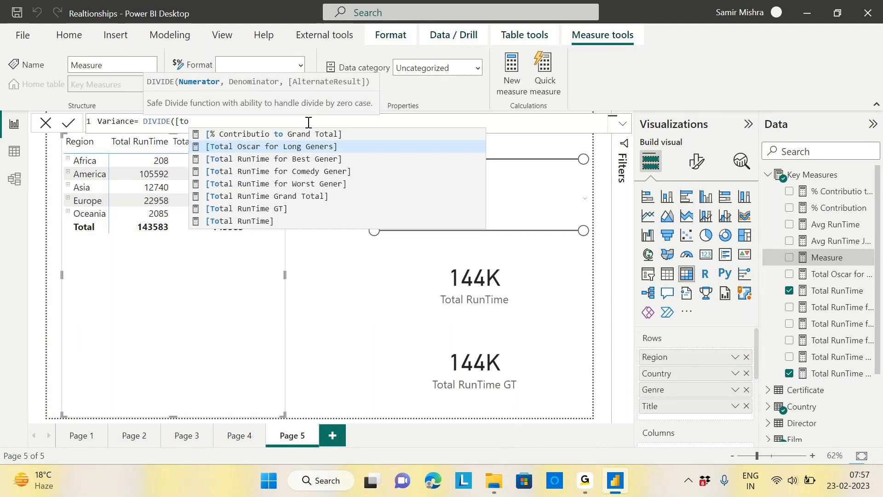
left_click(271, 224)
type(",")
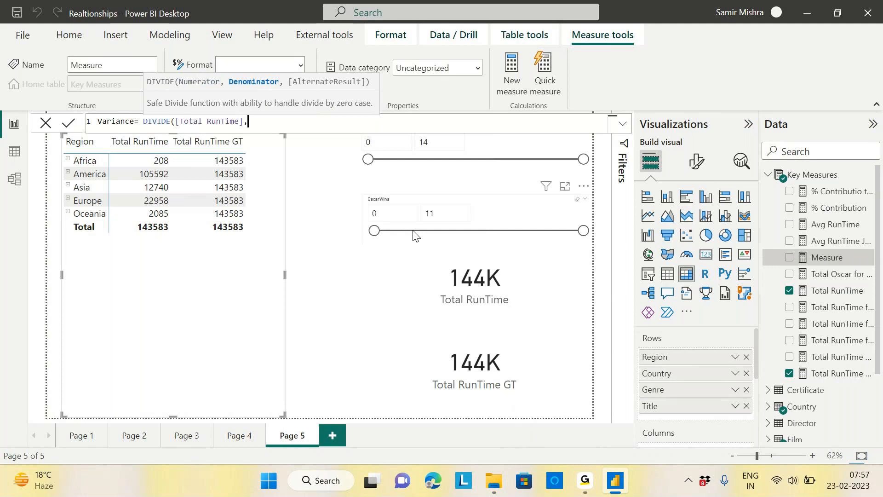
type("[ti")
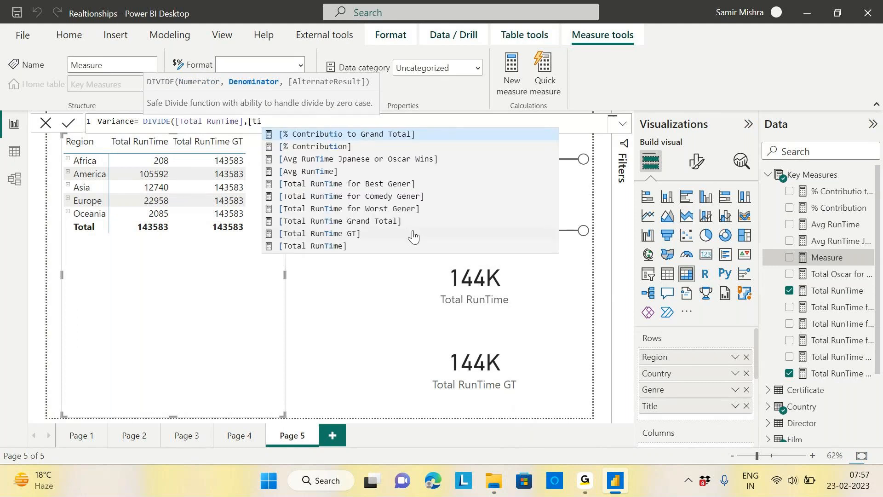
left_click(358, 234)
type(")")
key("Return")
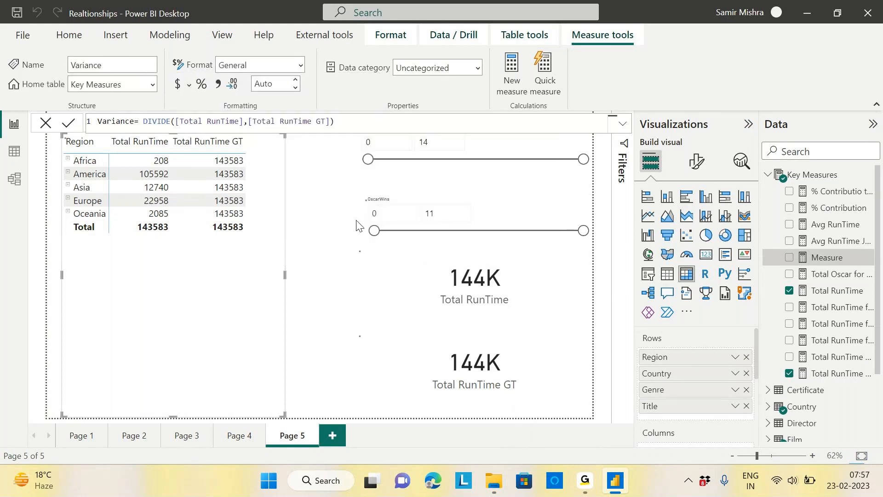
Step: Format the Variance measure as a percentage with 0 decimal places and add it to the Region matrix
left_click(201, 85)
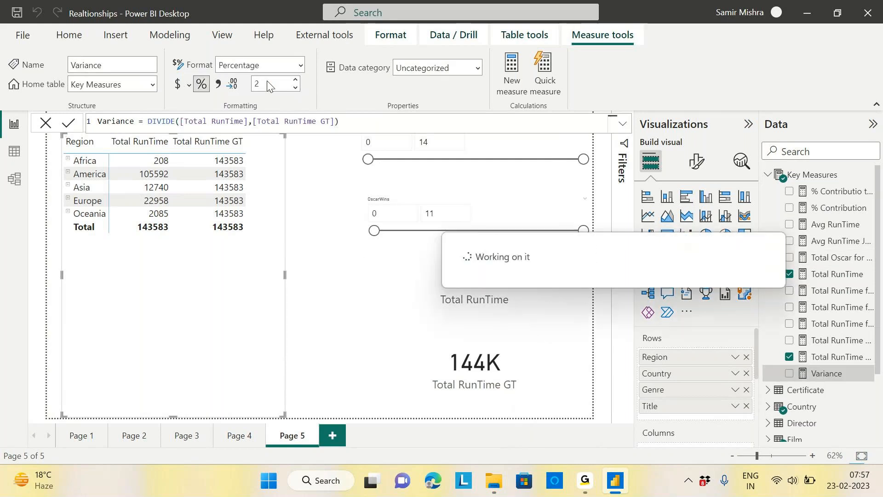
left_click_drag(267, 82, 236, 84)
type("2")
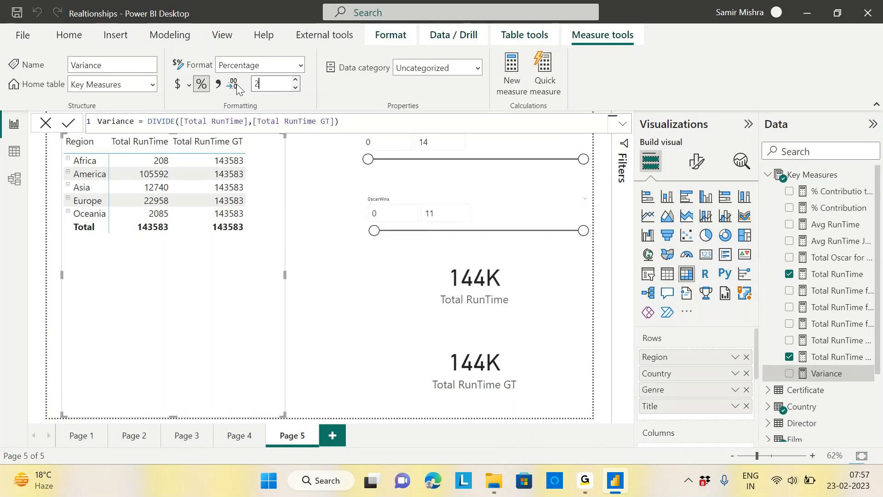
key("Return")
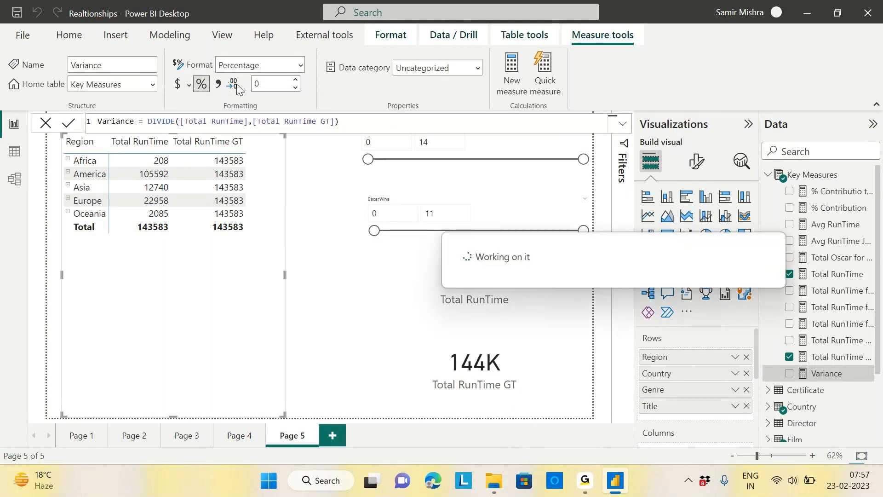
left_click_drag(827, 373, 221, 262)
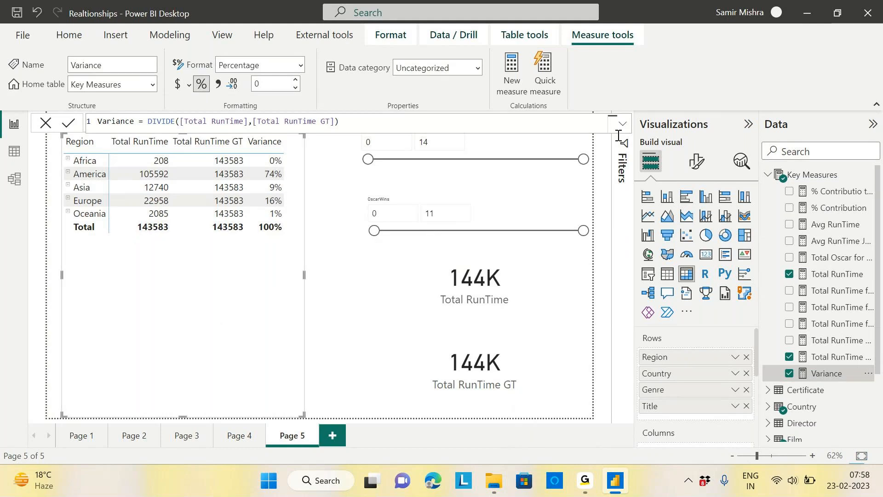
left_click(823, 175)
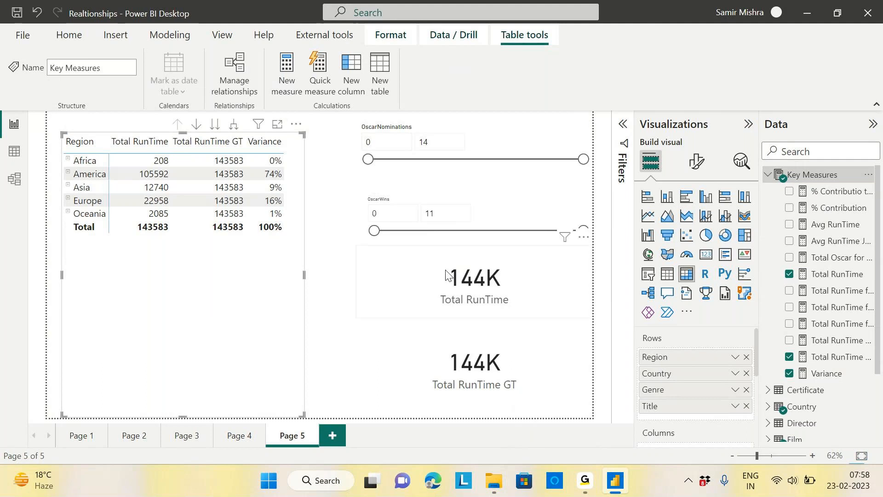
Step: Raise the minimum of the OscarNominations and OscarWins slicers to 1 and compare the Total RunTime and Variance totals in the matrix
left_click(381, 161)
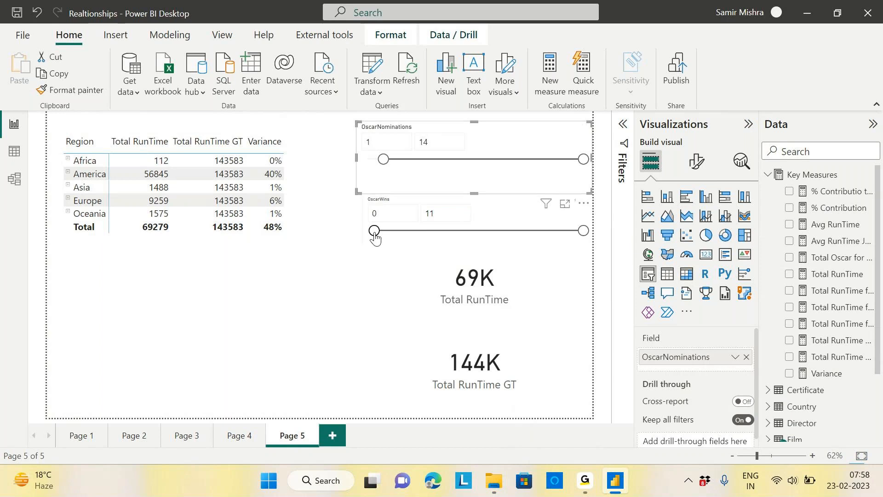
left_click_drag(374, 230, 392, 231)
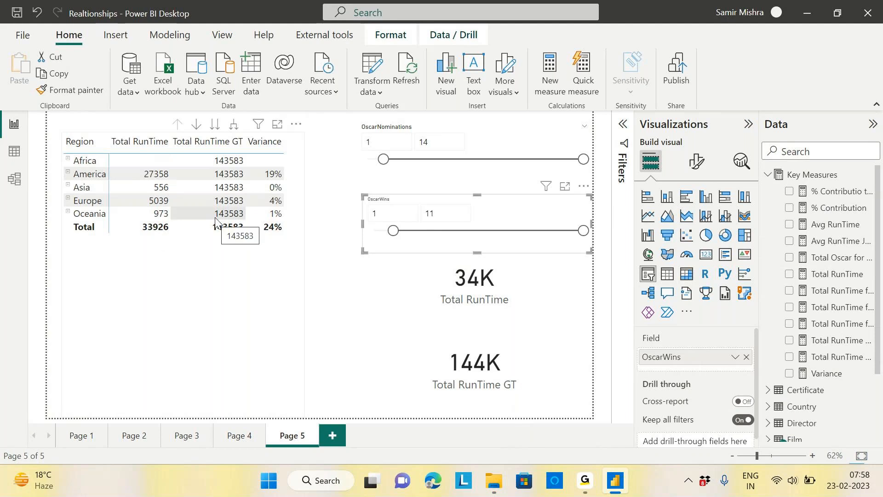
left_click(432, 208)
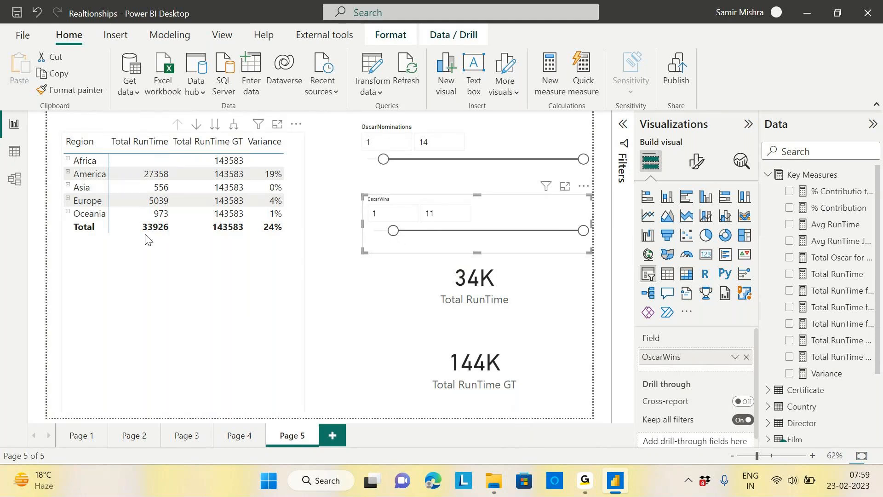
left_click(162, 233)
left_click(264, 234)
left_click(265, 301)
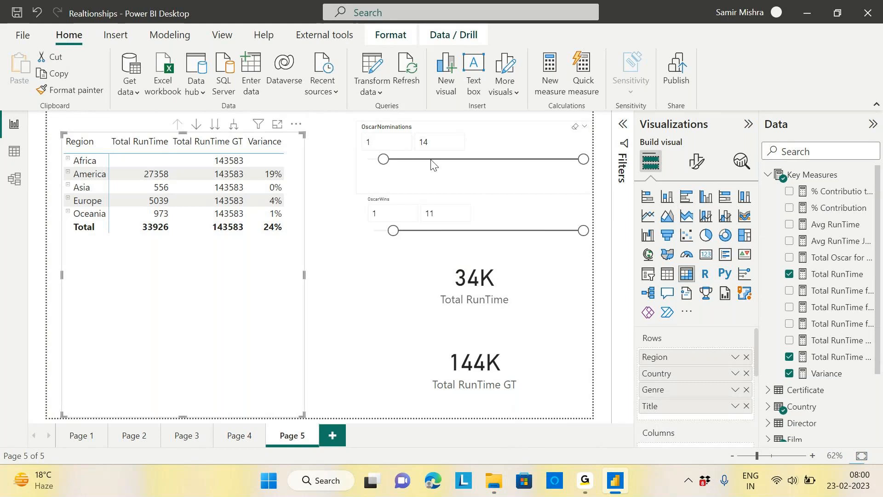
Step: Reset the minimum of both the OscarNominations and OscarWins slicers to 0
left_click_drag(383, 159, 368, 159)
left_click_drag(393, 231, 374, 231)
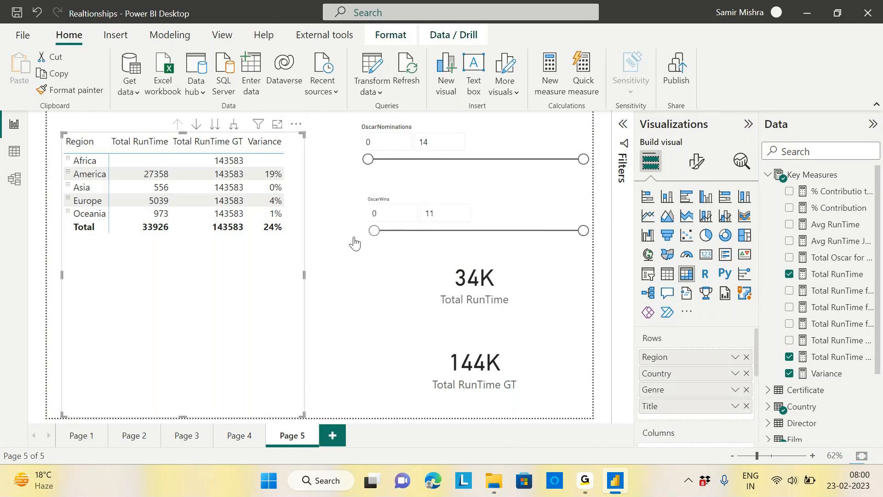
Step: Open the full Total RunTime GT formula, bring up the description of its ALL function and enlarge the formula text
left_click(836, 357)
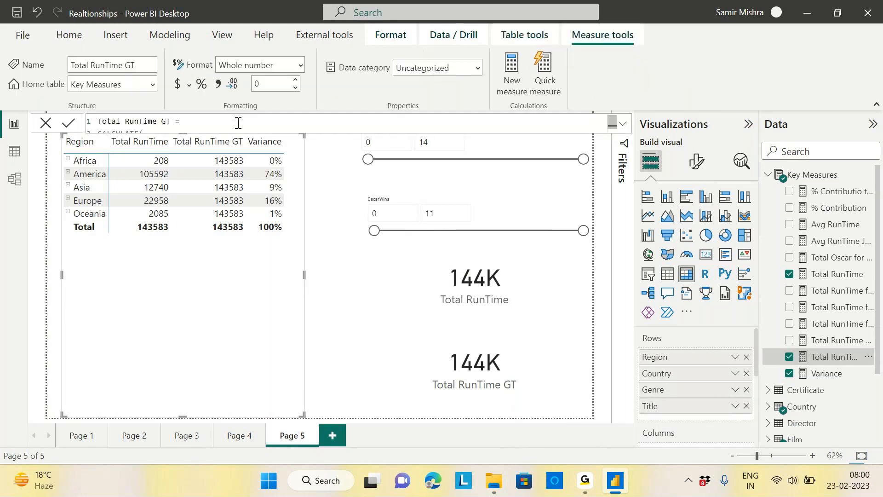
left_click(622, 123)
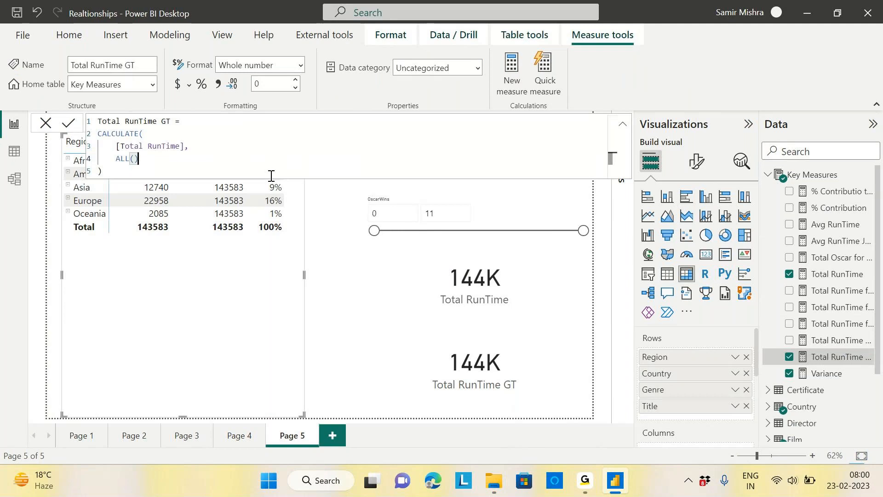
key("BackSpace")
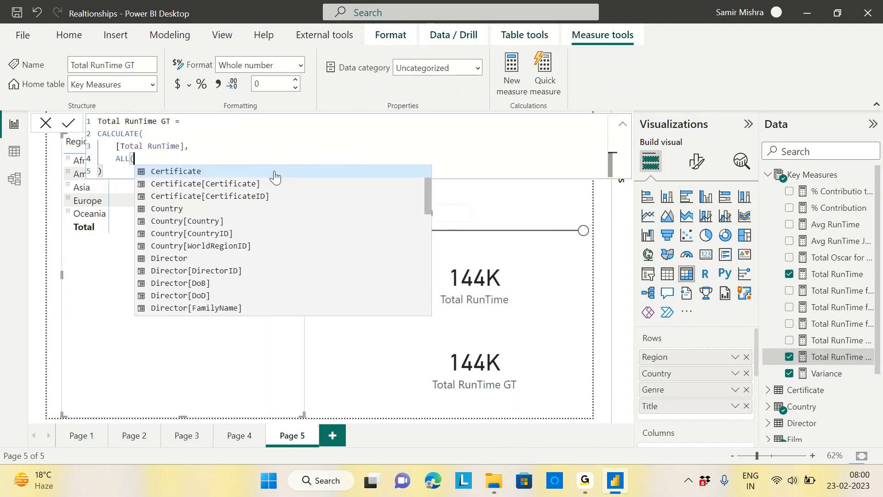
key("BackSpace")
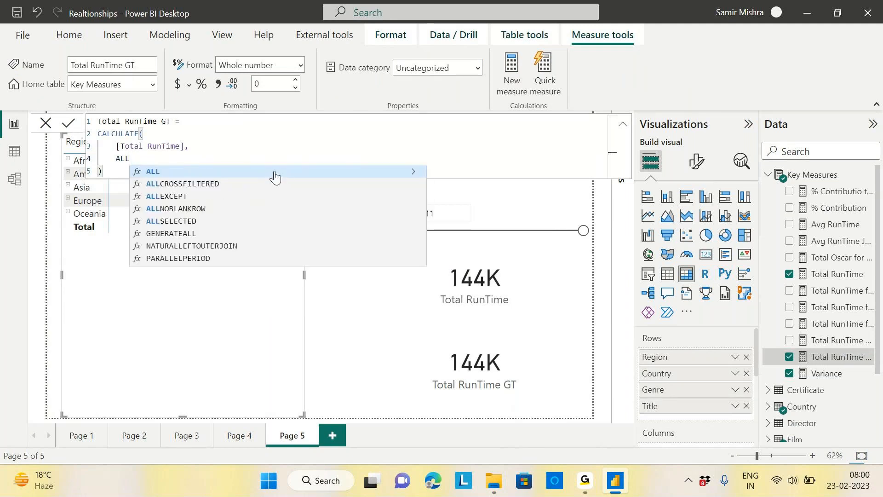
type("(")
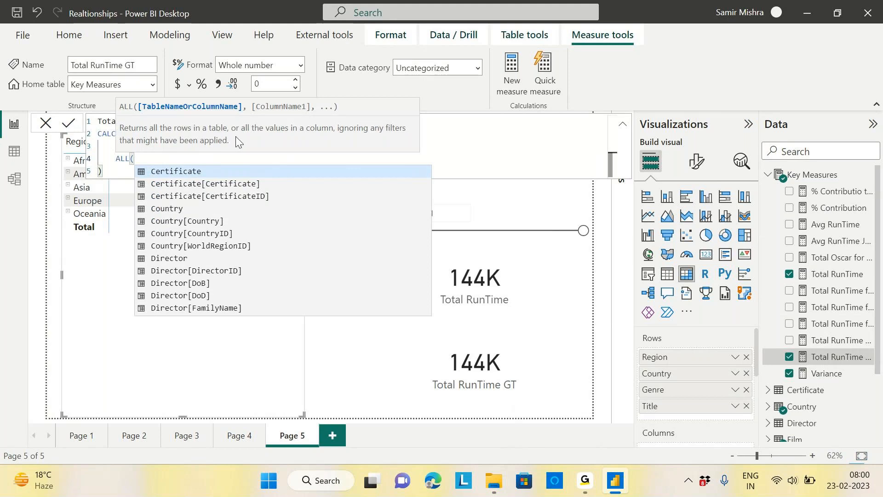
key("ctrl+plus")
key("ctrl+plus")
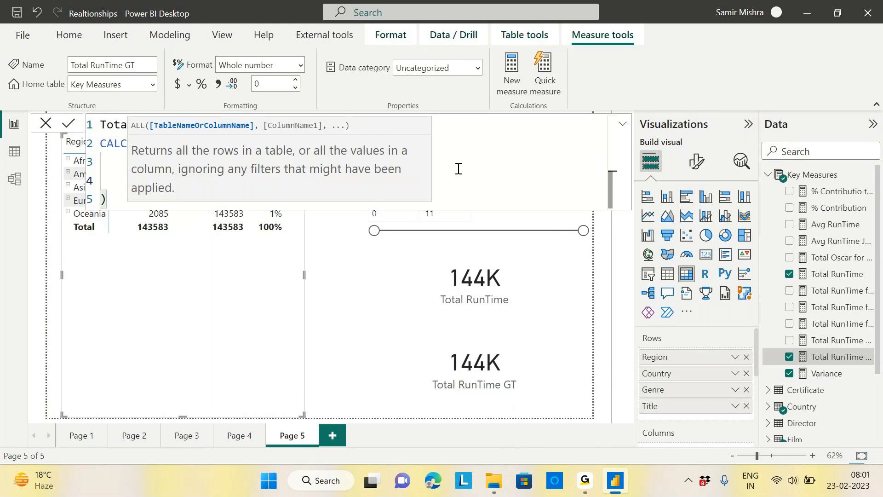
Step: Replace ALL() with ALLSELECTED() in the Total RunTime GT measure, commit the formula and close its editor
key("BackSpace")
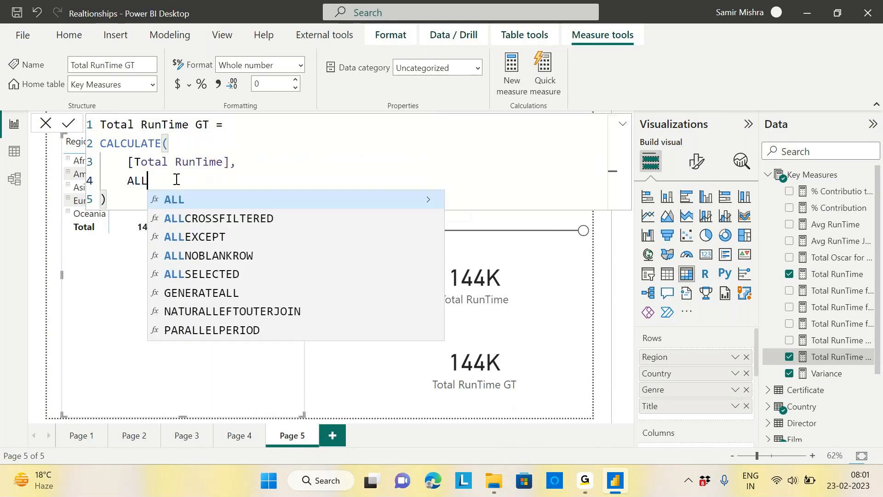
type("se")
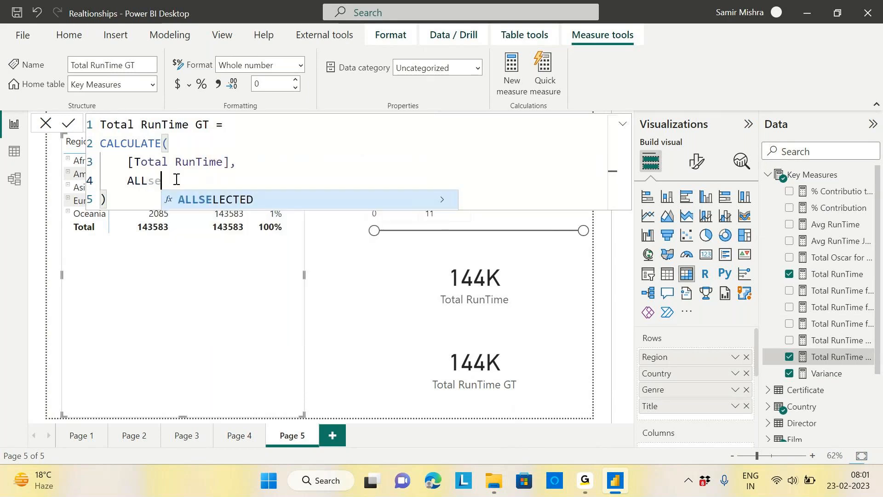
left_click(200, 206)
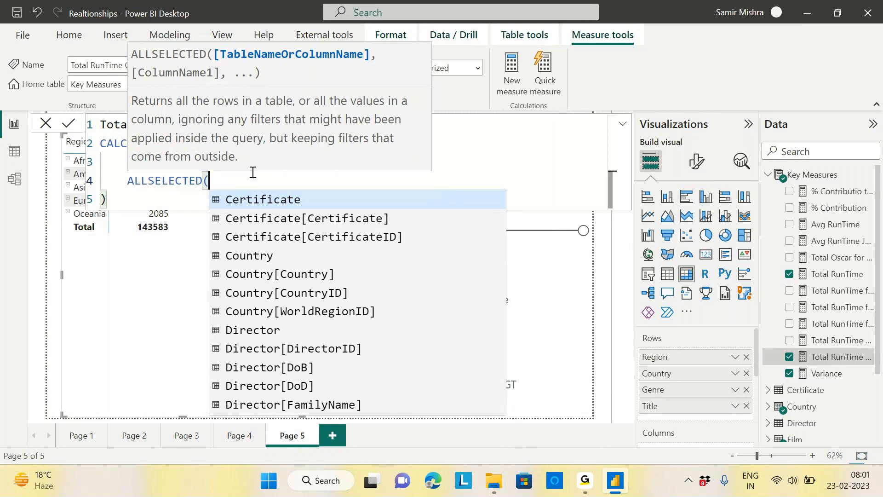
type(")")
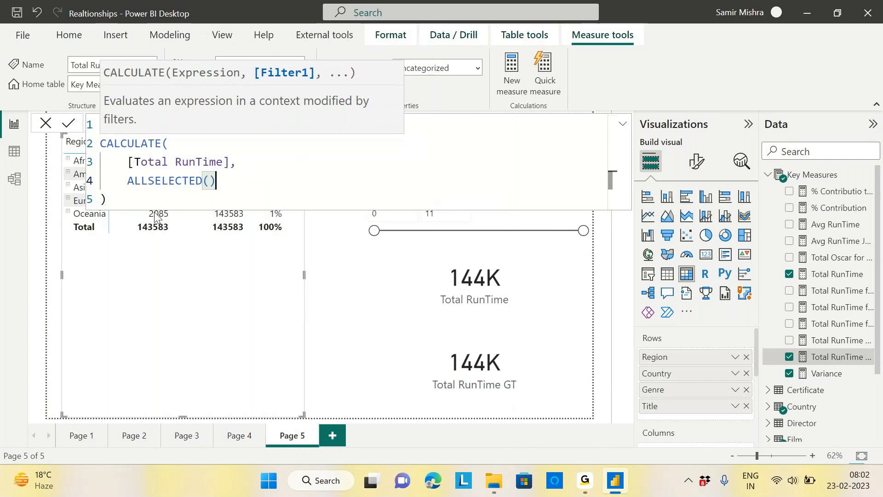
left_click(132, 205)
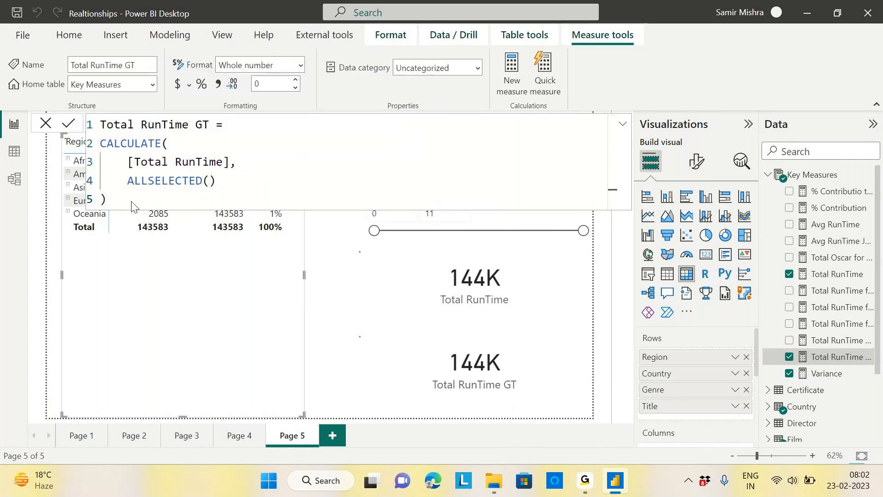
key("Return")
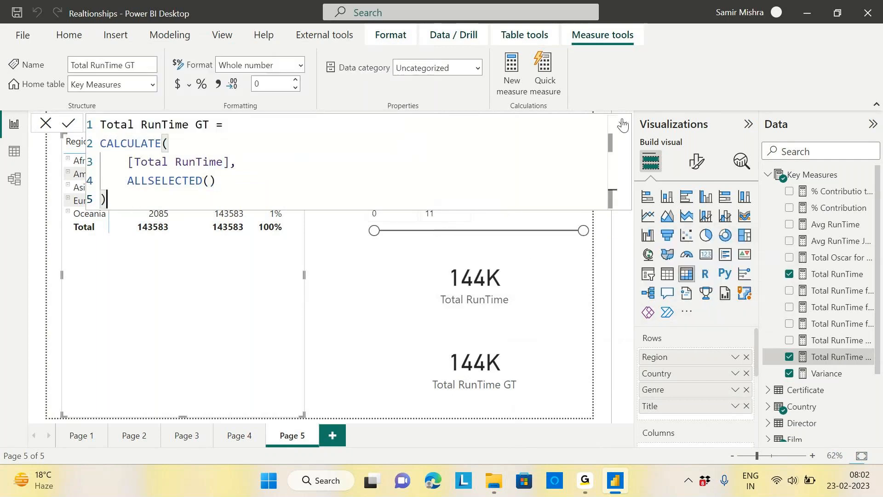
left_click(622, 124)
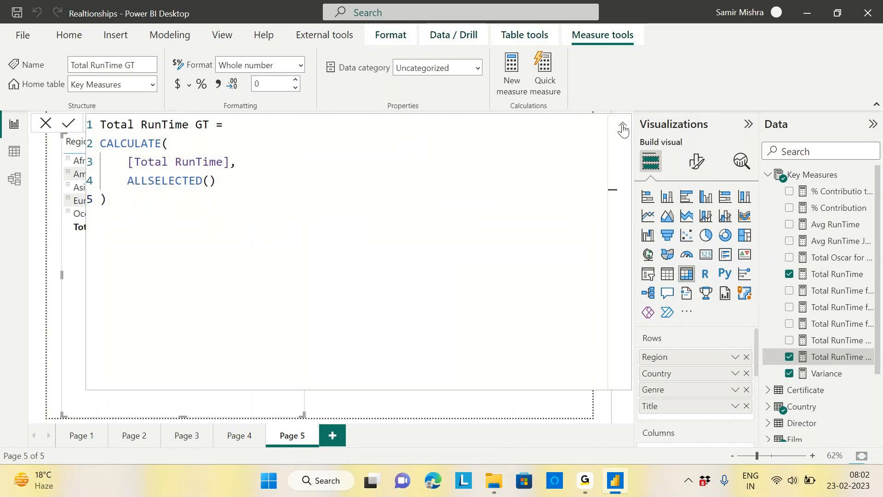
left_click(623, 125)
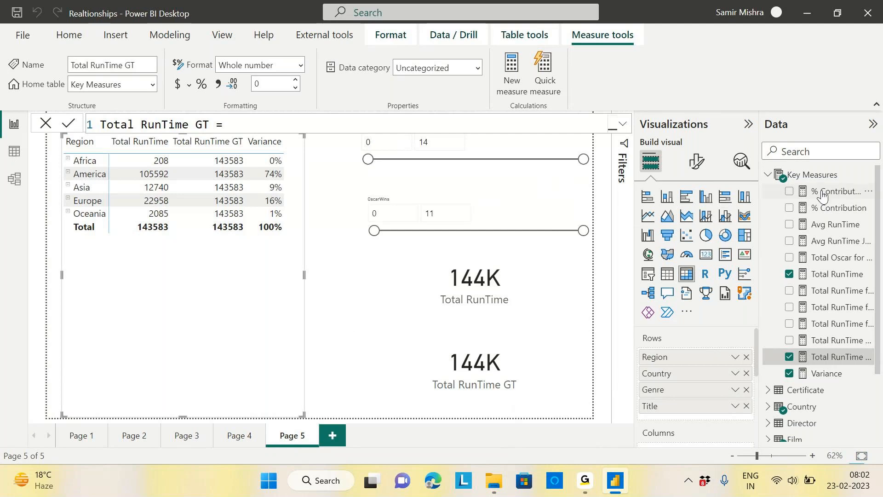
left_click(812, 174)
Step: Raise the OscarNominations slicer's minimum to 1, compare the matrix and card totals, and reset it to 0
left_click_drag(368, 166, 386, 165)
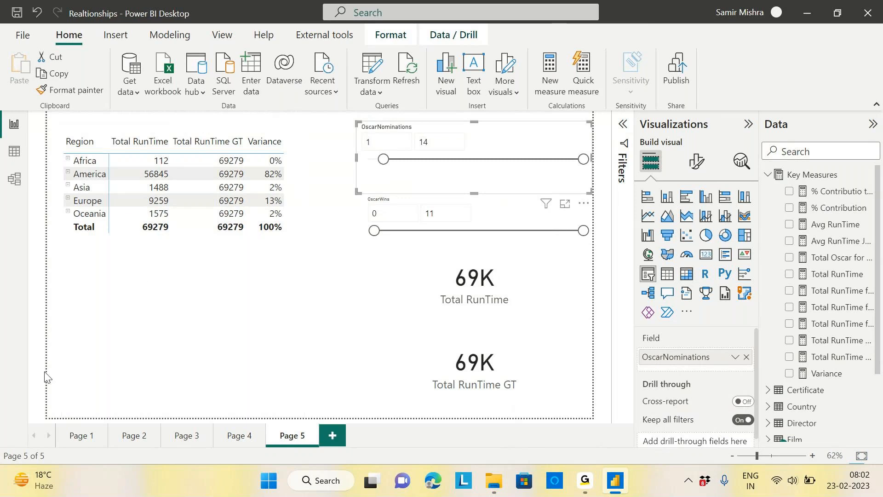
left_click(190, 329)
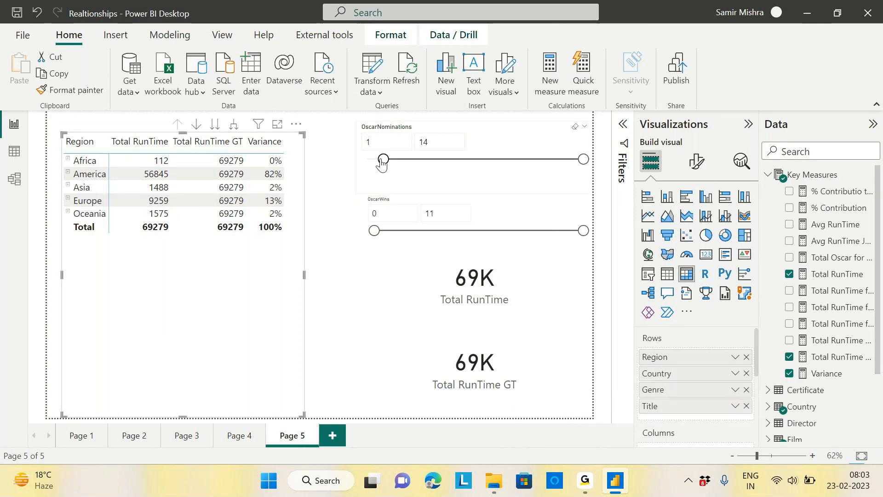
left_click_drag(384, 159, 347, 170)
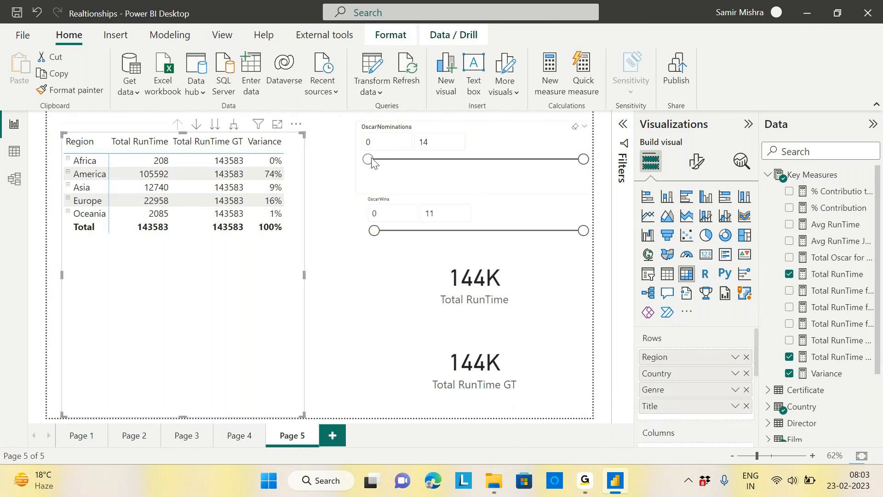
Step: Filter both OscarNominations and OscarWins to a minimum of 1, check the Variance total, and return both to 0
left_click_drag(371, 162, 376, 163)
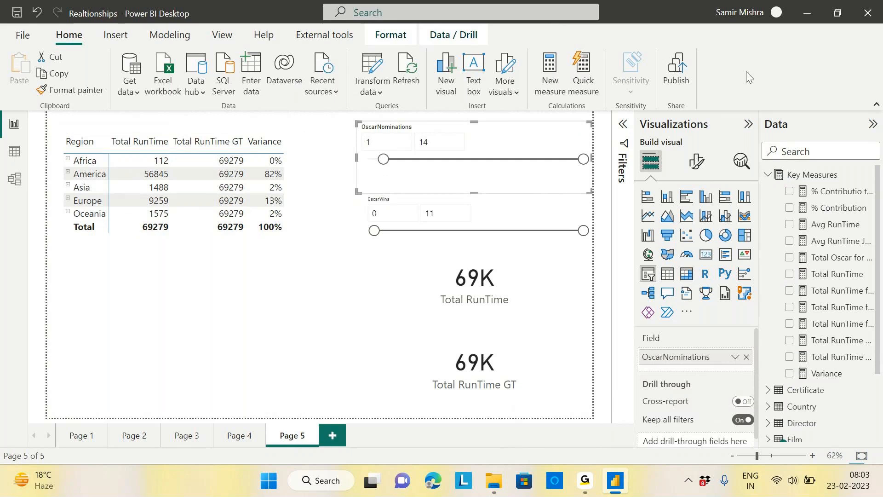
left_click_drag(374, 231, 385, 232)
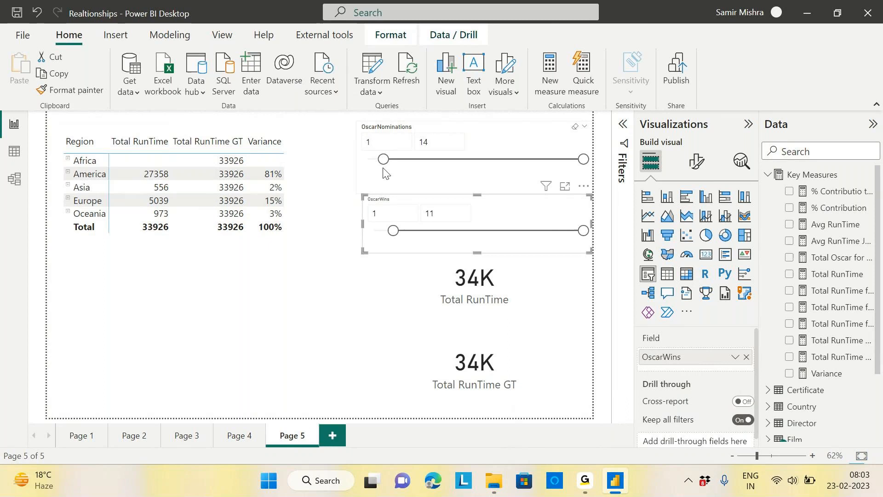
left_click_drag(384, 161, 368, 161)
left_click_drag(393, 231, 374, 231)
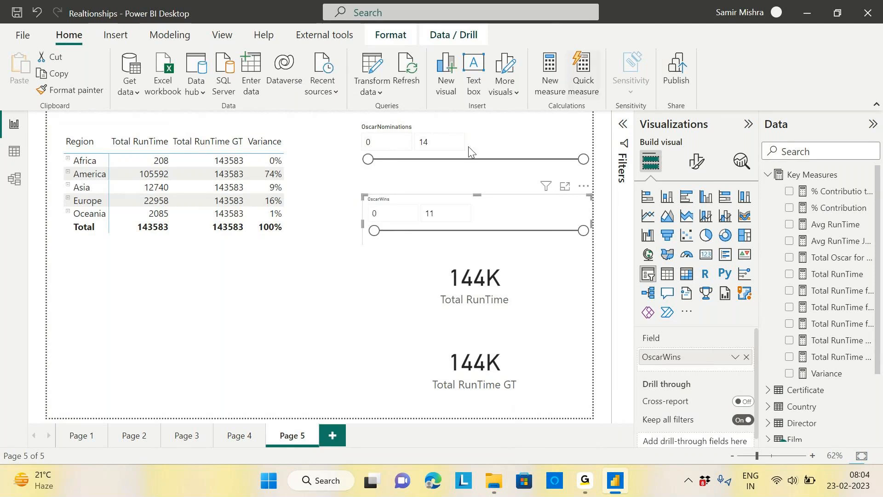
Step: Expand Oceania in the Region matrix and examine Total RunTime and Total RunTime GT for its countries
left_click(149, 306)
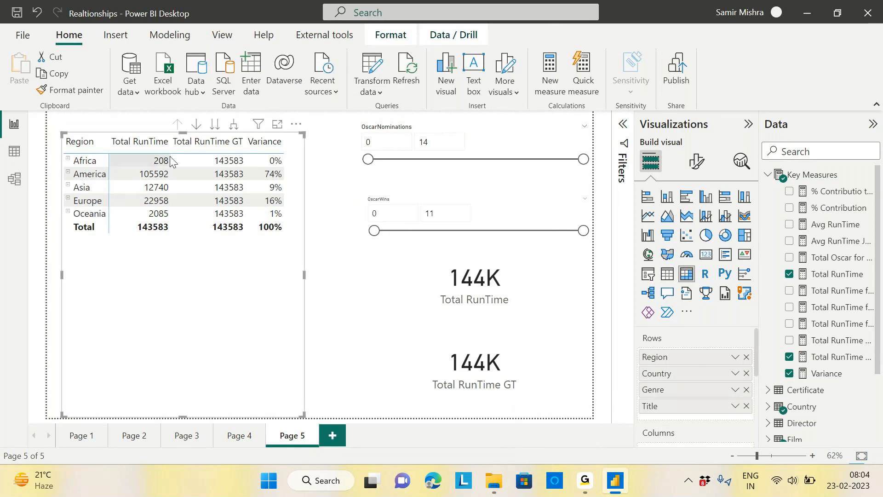
mouse_move(146, 235)
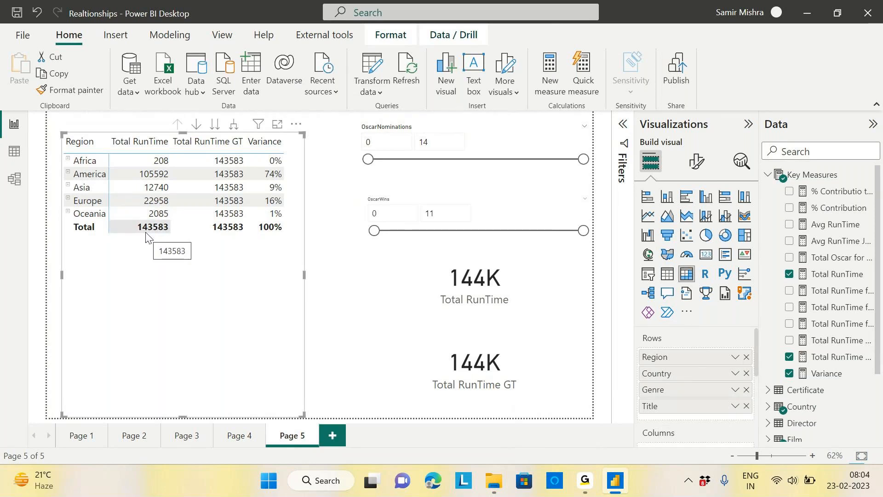
left_click(68, 212)
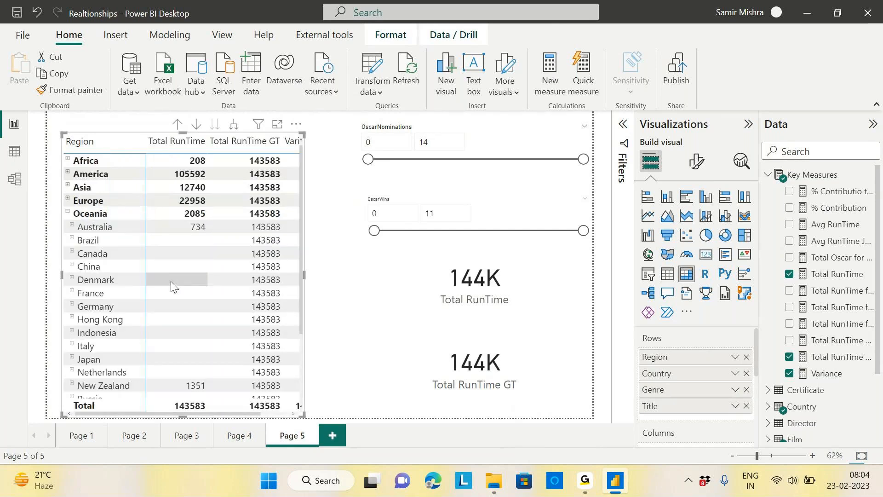
scroll(170, 281, "down", 5)
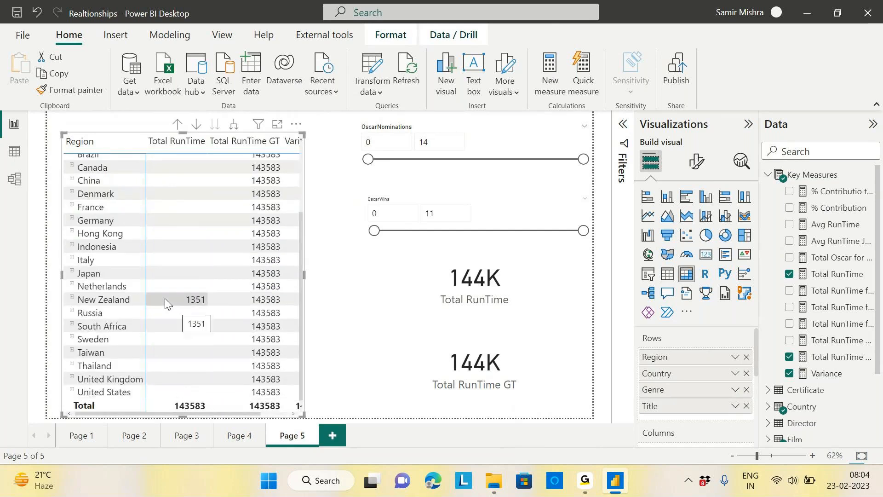
scroll(205, 292, "up", 5)
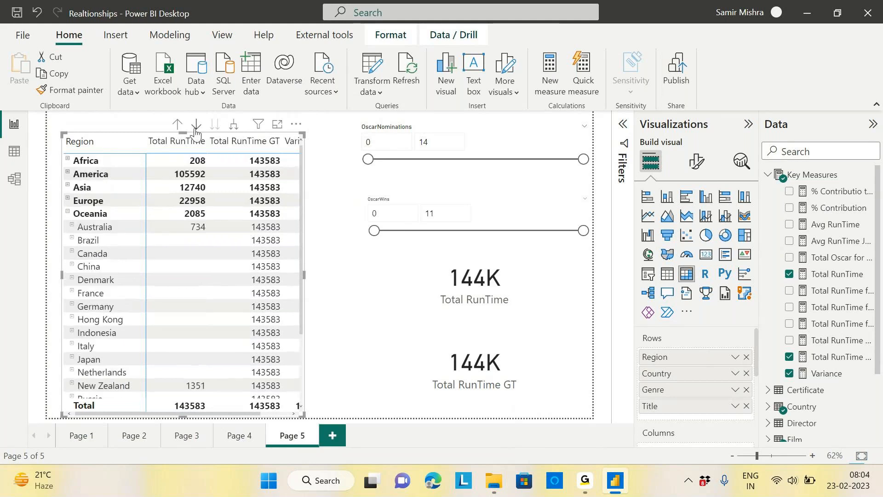
left_click(68, 211)
left_click(68, 212)
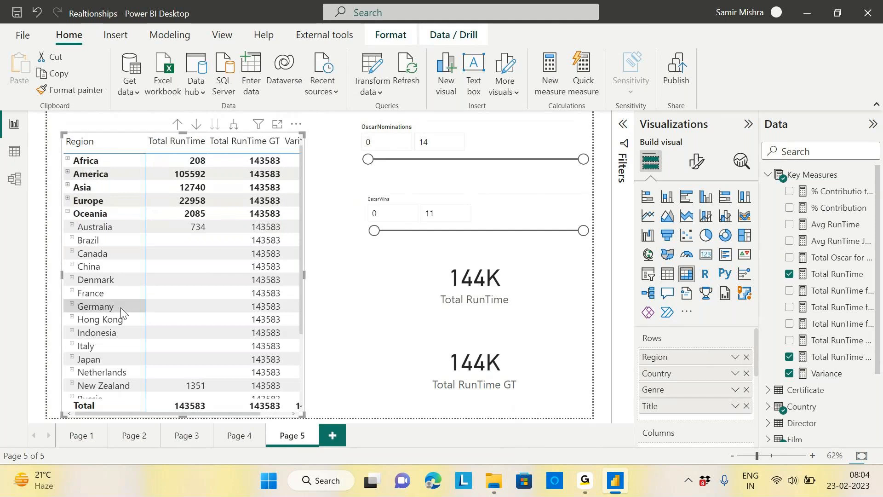
scroll(121, 307, "down", 3)
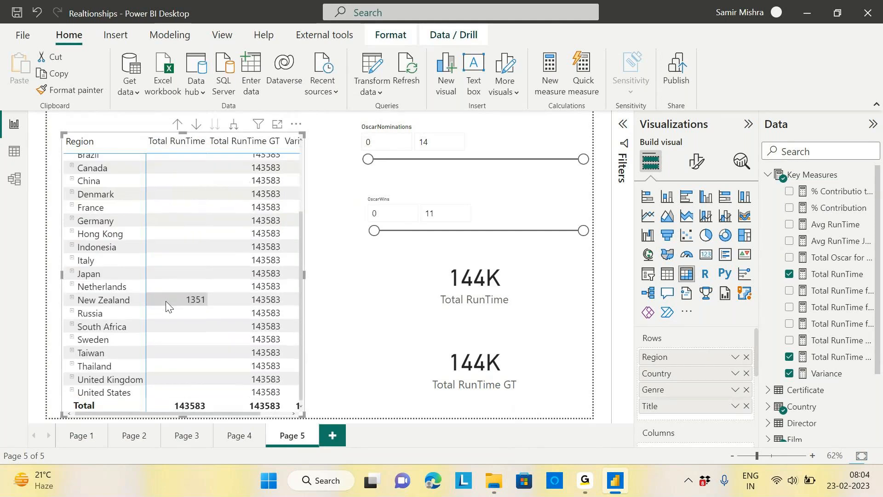
Step: Expand New Zealand to examine its genre rows, and drill the matrix back up to the region level
left_click(71, 298)
scroll(177, 232, "down", 6)
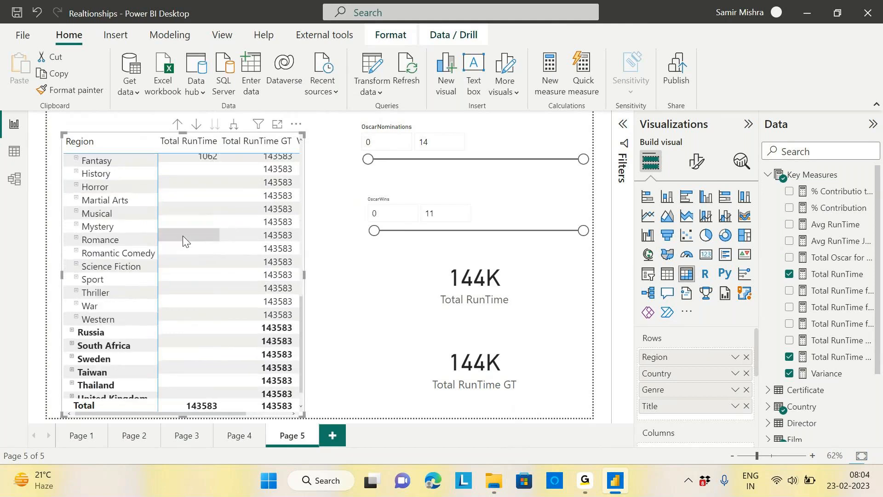
scroll(183, 237, "up", 10)
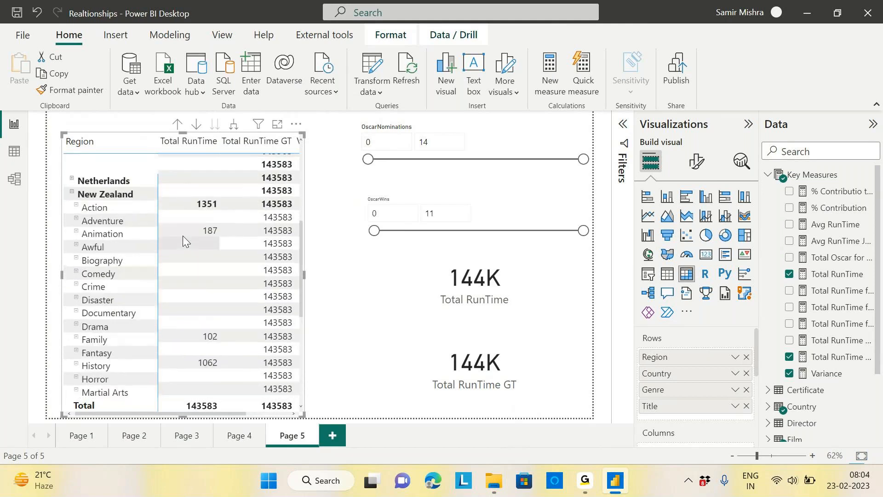
left_click(177, 125)
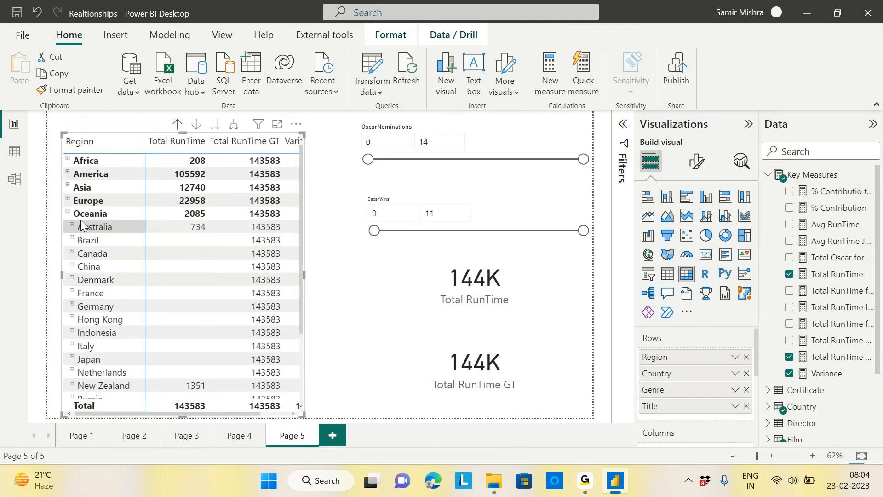
left_click(178, 124)
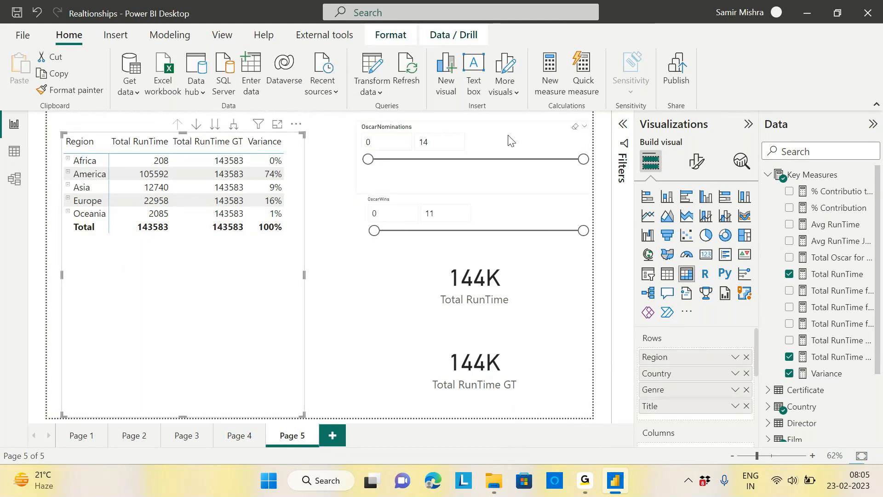
Step: Set the OscarNominations slicer's minimum to 1, select the Region matrix and open the full Total RunTime GT formula
left_click_drag(368, 161, 375, 164)
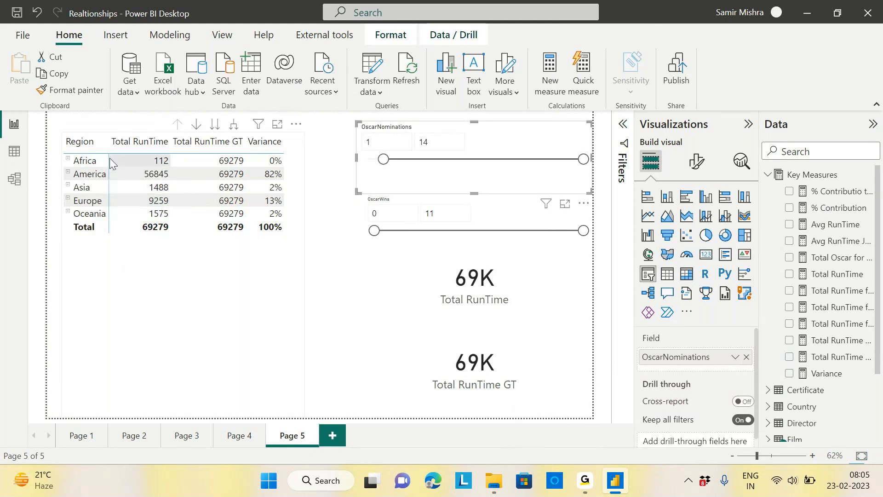
left_click(96, 197)
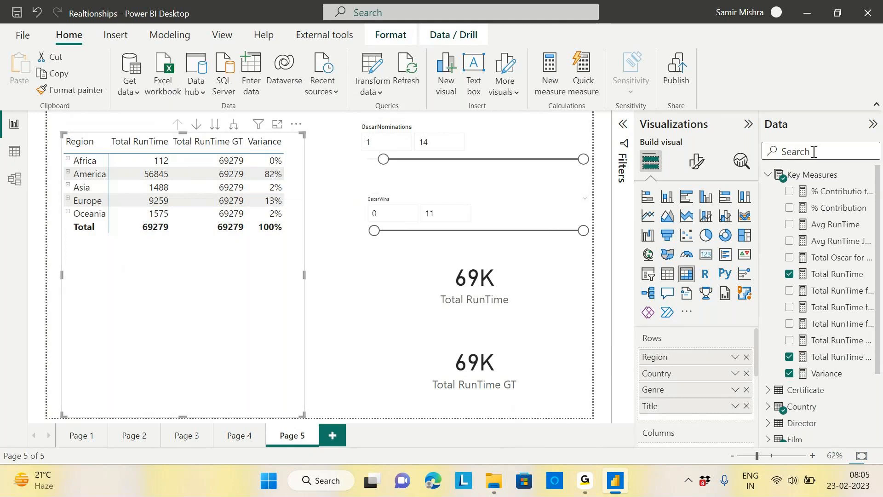
left_click(845, 358)
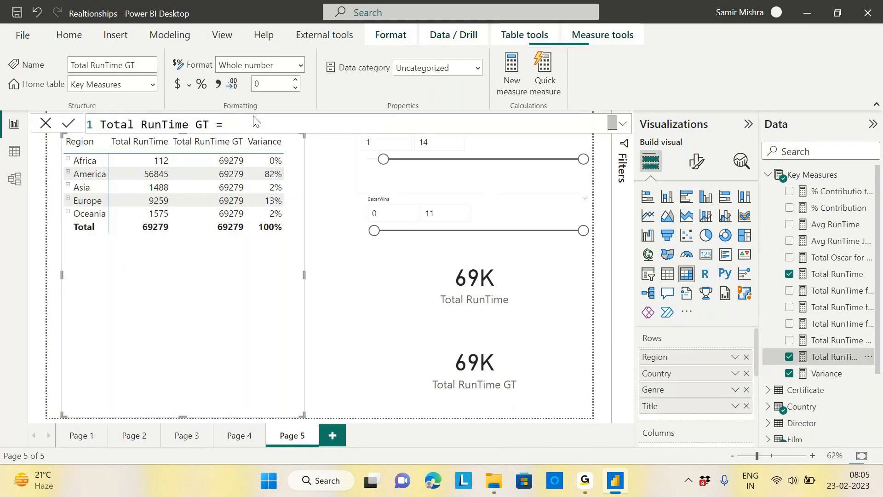
left_click(623, 123)
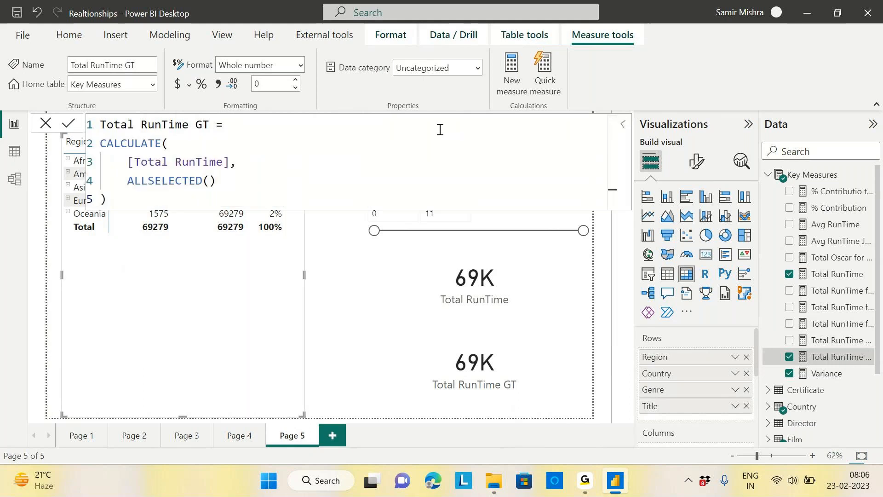
Step: Collapse the Total RunTime GT formula and return the OscarNominations slicer's minimum to 0
left_click(623, 123)
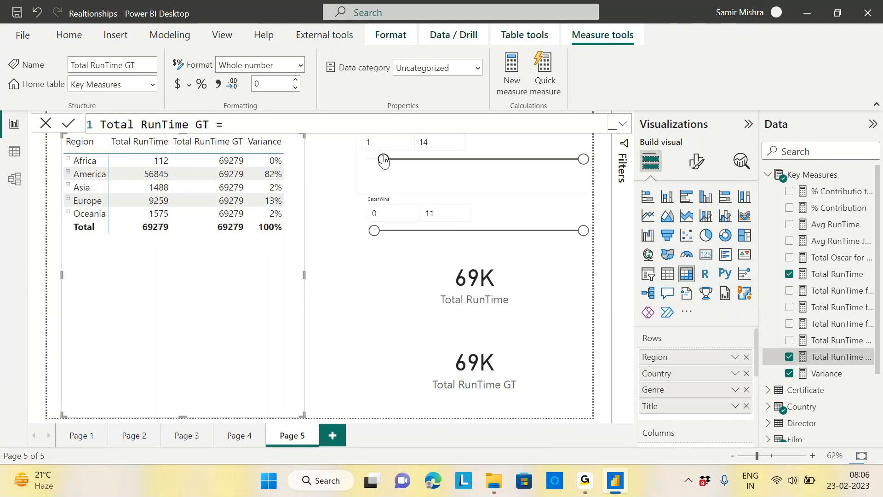
left_click_drag(374, 160, 367, 159)
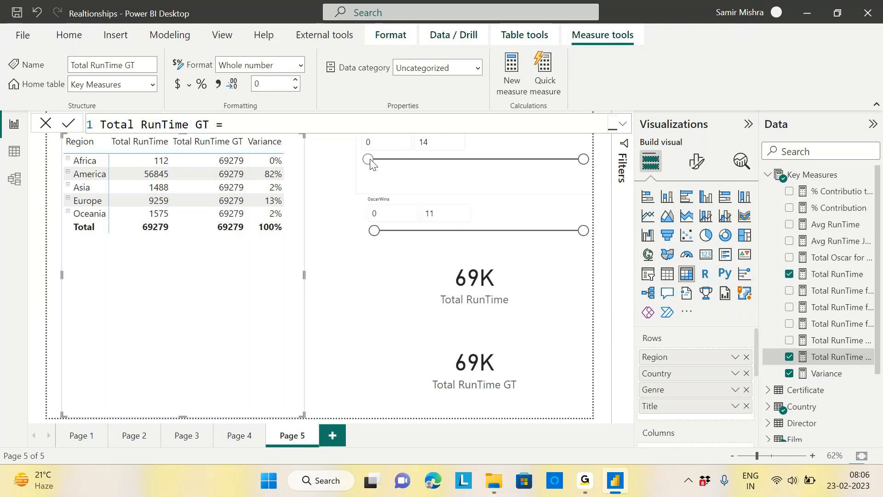
left_click(394, 156)
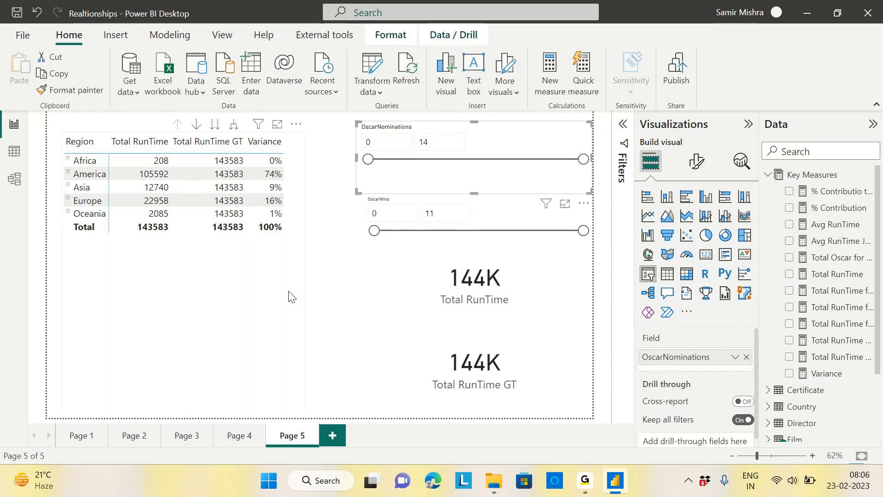
Step: Narrow the Region matrix slightly and shrink the OscarNominations and OscarWins slicers from their left edges to free space between them and the matrix
left_click(255, 301)
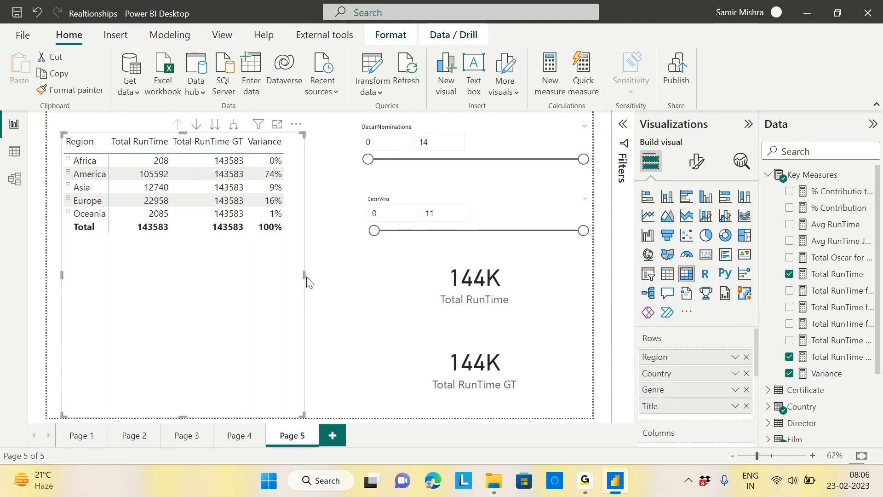
mouse_move(304, 273)
left_mouse_down()
mouse_move(289, 280)
mouse_move(300, 278)
left_mouse_up()
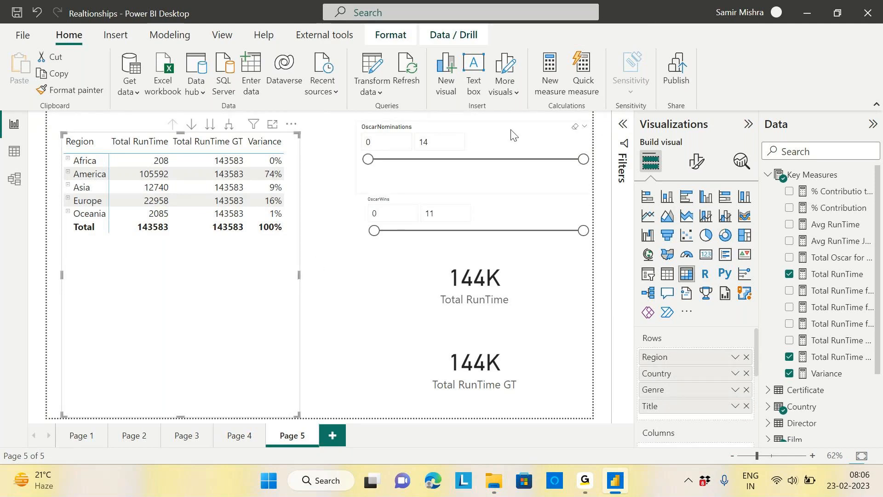
left_click(363, 173)
left_click_drag(357, 193, 406, 177)
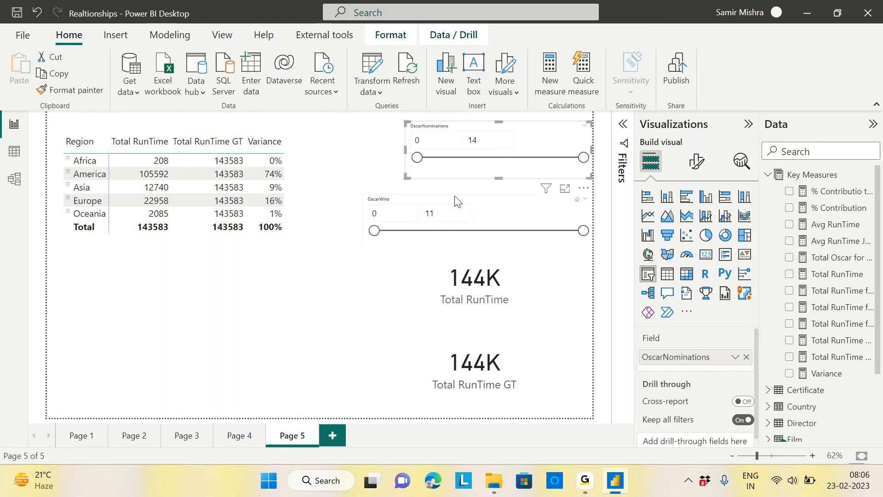
left_click(365, 237)
left_click_drag(362, 243, 408, 246)
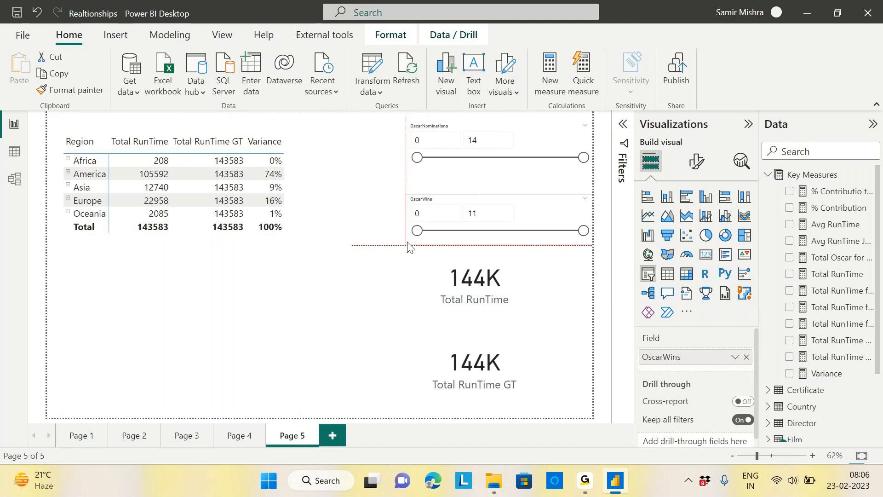
Step: Add a slicer between the matrix and the Oscar slicers, using Year from the Film table's ReleaseDate date hierarchy
left_click(356, 170)
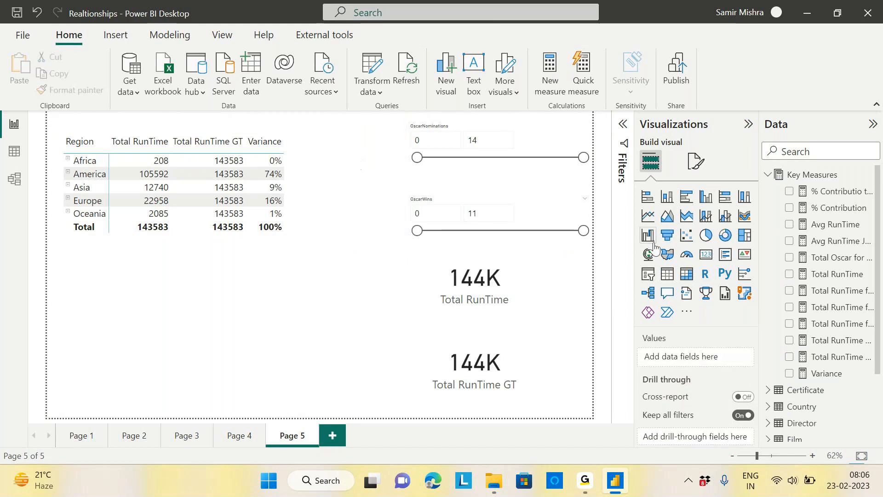
left_click(648, 274)
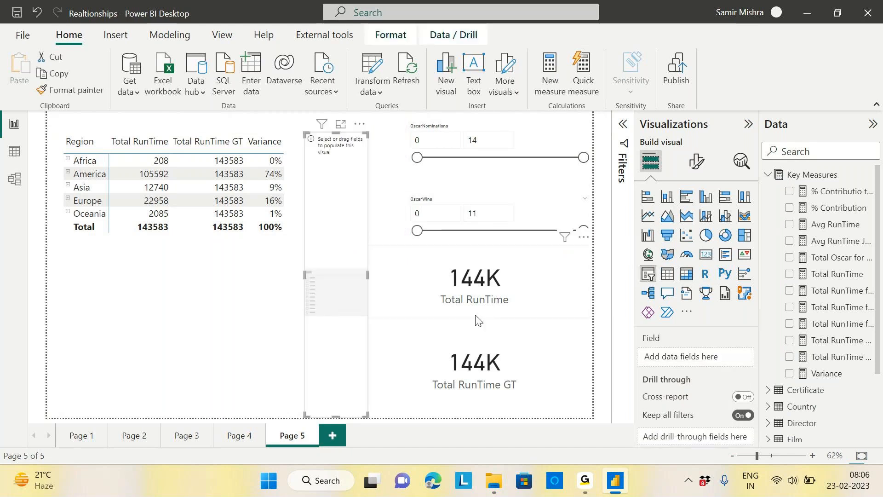
left_click(795, 175)
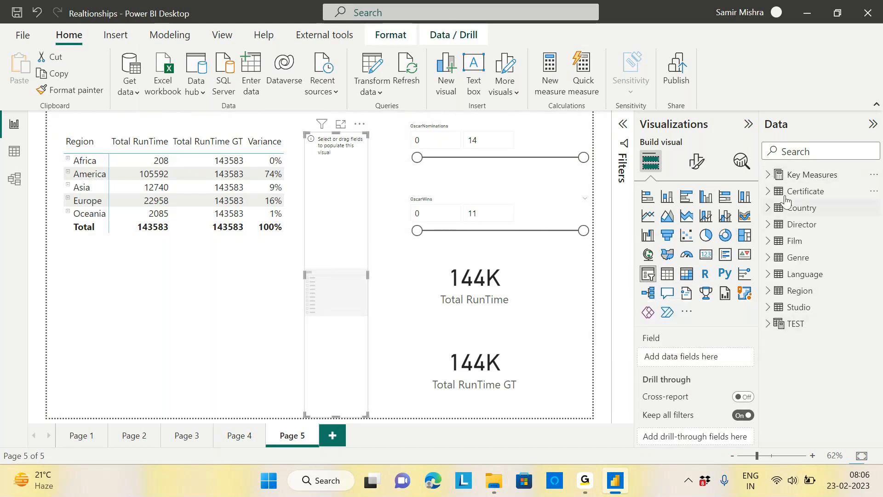
left_click(768, 240)
scroll(837, 343, "down", 3)
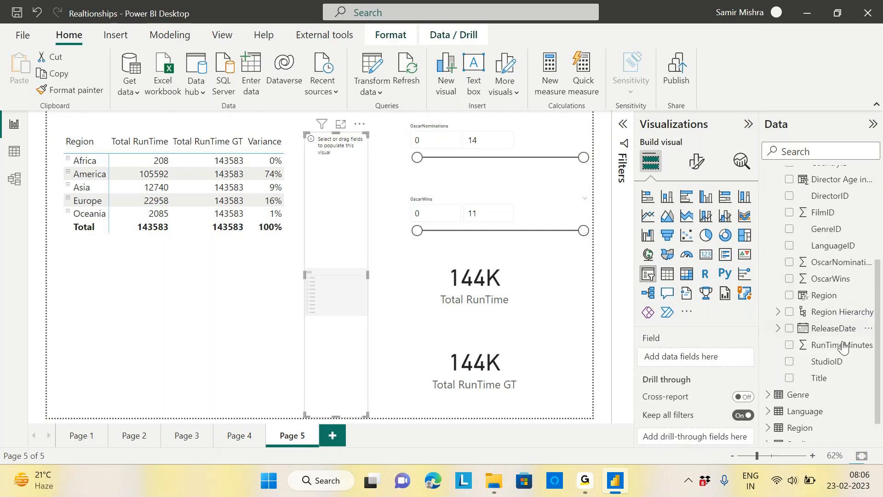
scroll(842, 347, "down", 1)
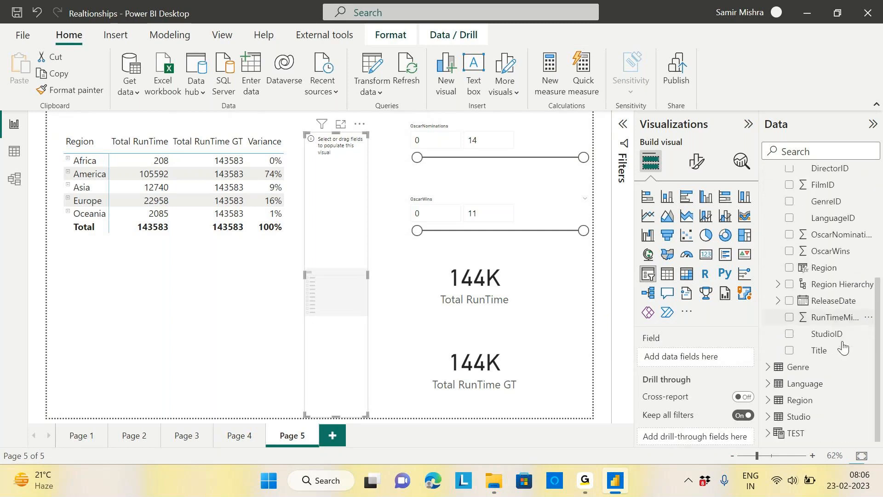
left_click(833, 302)
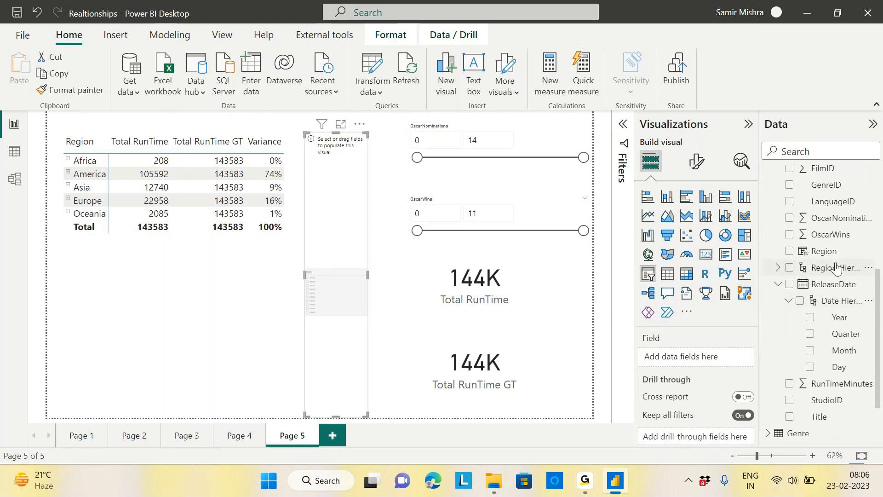
scroll(836, 266, "down", 1)
left_click_drag(839, 252, 697, 363)
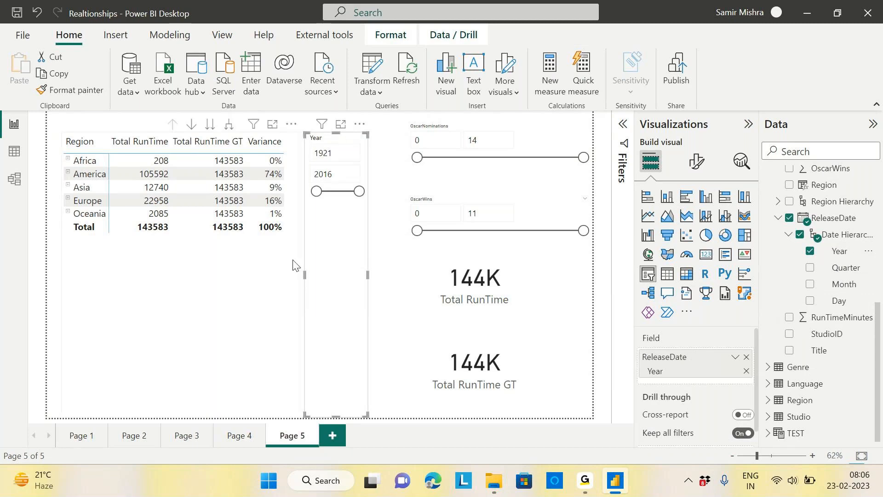
Step: Shorten and widen the Year slicer so it fits beside the matrix, and shift it slightly away from the matrix
left_click_drag(367, 415, 357, 221)
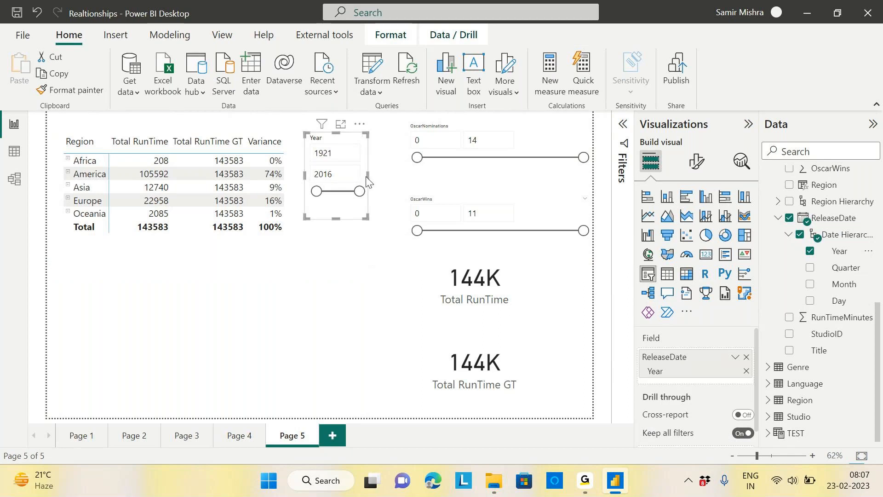
left_click_drag(367, 179, 387, 179)
left_click_drag(346, 220, 345, 207)
left_click(348, 150)
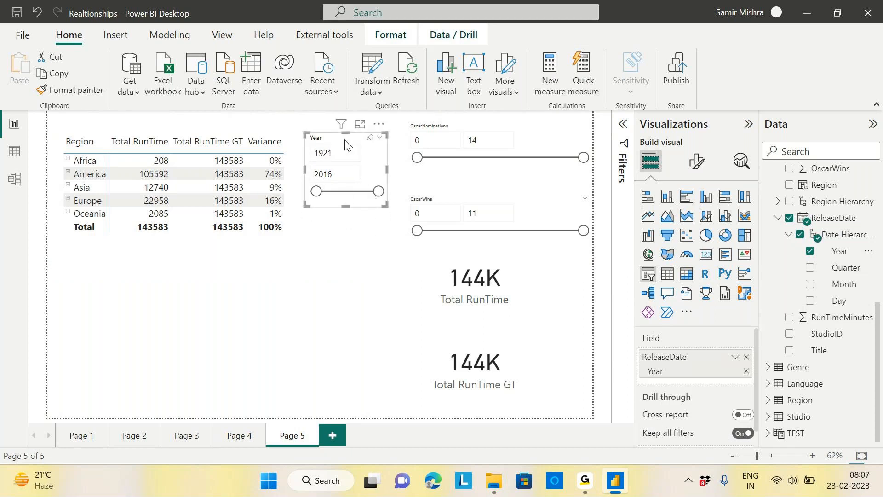
left_click_drag(346, 133, 353, 142)
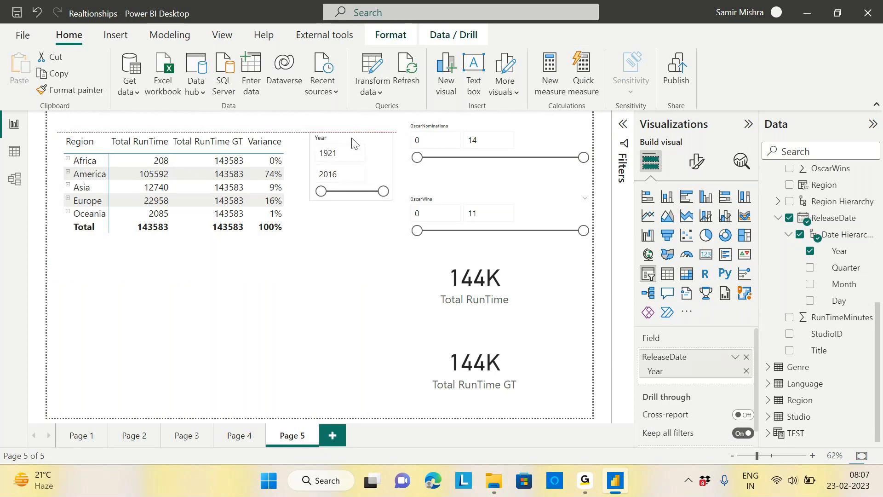
left_click(346, 286)
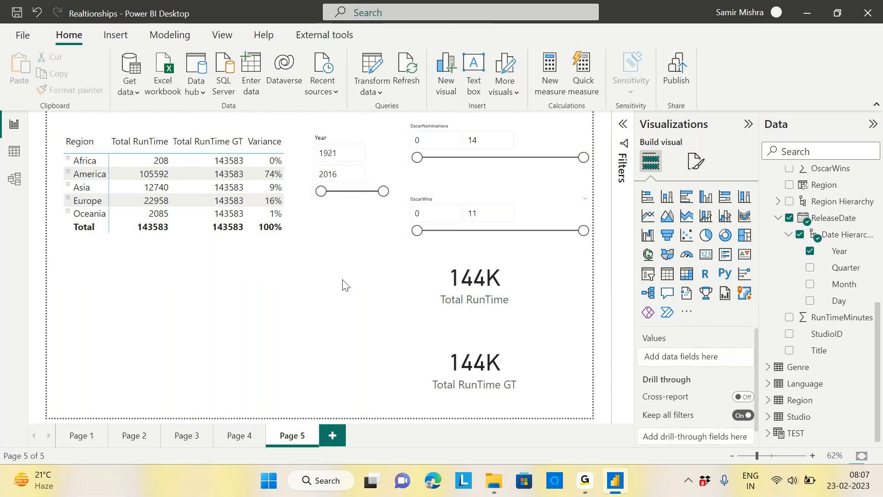
Step: Add another slicer beneath the Year slicer and populate it with Studio from the Studio table
left_click(648, 274)
left_click_drag(131, 254, 341, 303)
left_click_drag(427, 327, 385, 332)
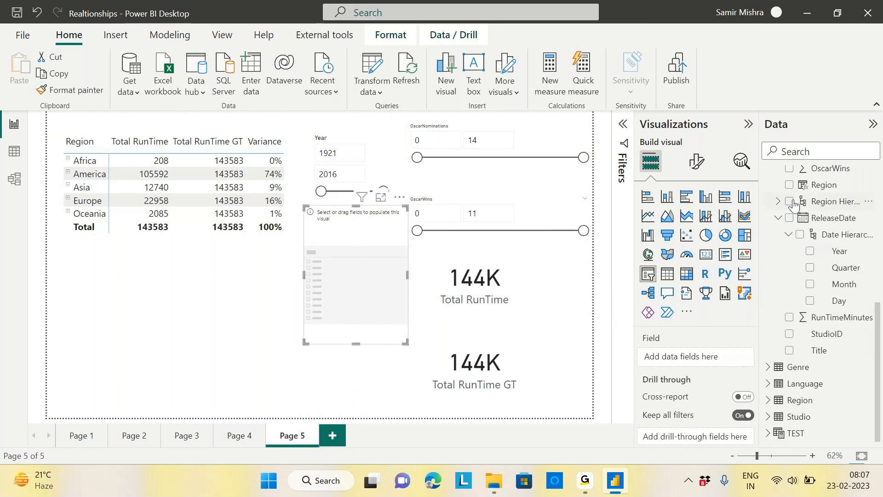
scroll(815, 251, "up", 5)
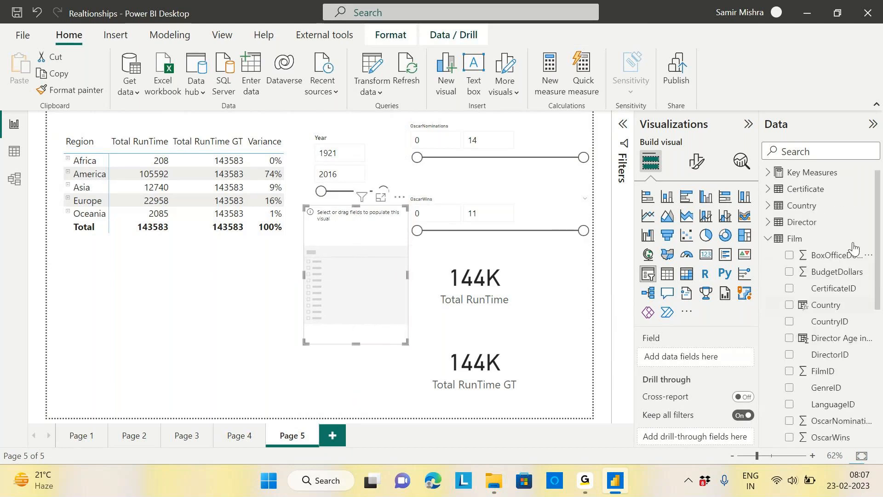
left_click(767, 241)
left_click(768, 307)
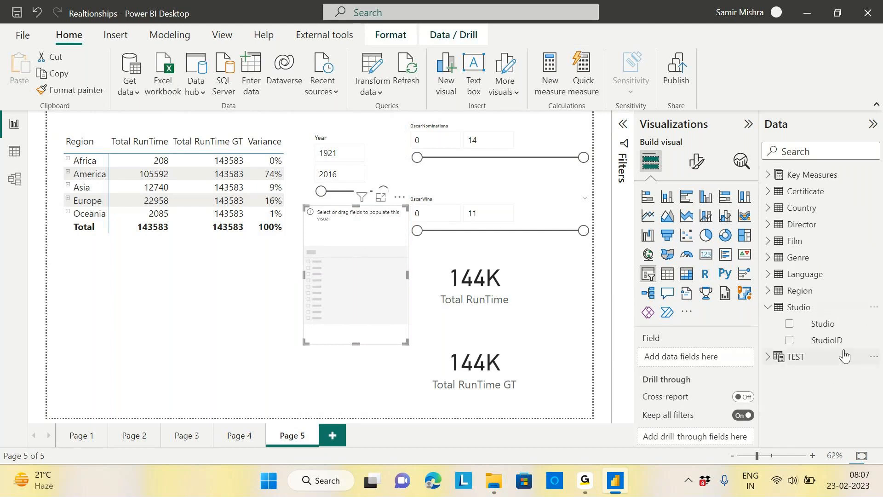
left_click_drag(823, 324, 357, 298)
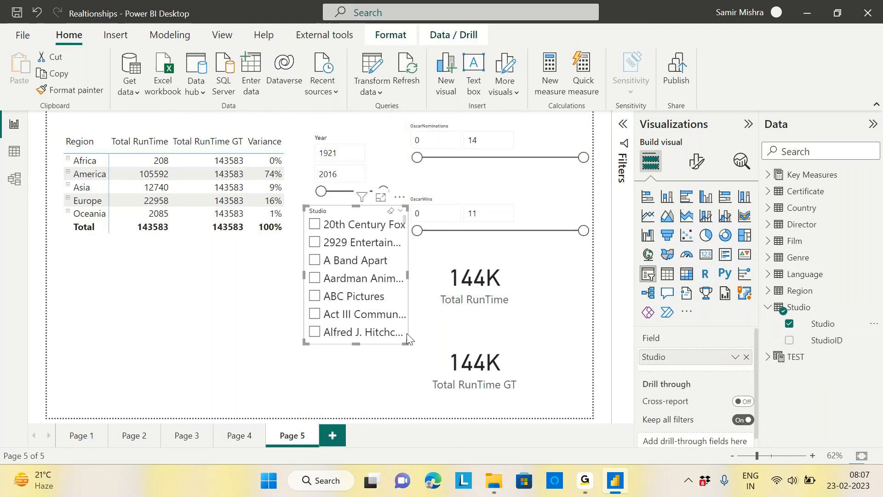
Step: Make the Studio slicer taller so more studios fit in its list
left_click_drag(414, 366, 412, 376)
scroll(405, 335, "down", 2)
left_click_drag(408, 343, 404, 391)
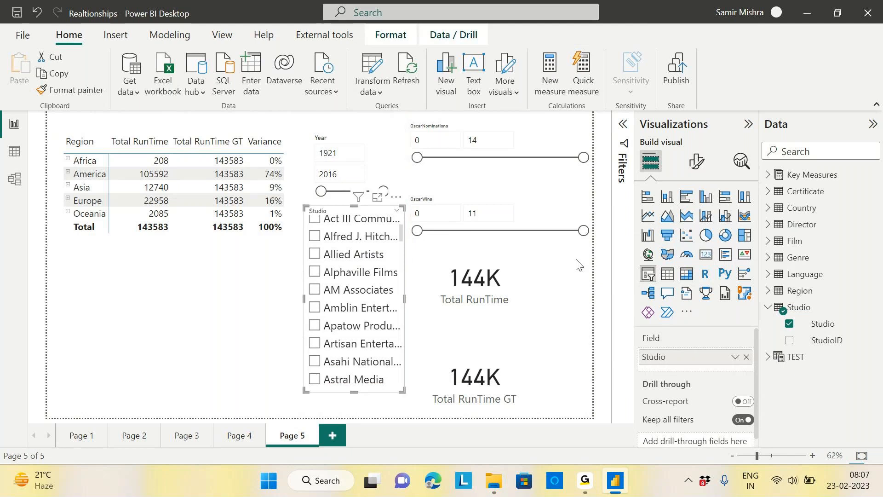
Step: Narrow the Total RunTime and Total RunTime GT cards from the left so they clear the Studio slicer
left_click(576, 310)
left_click(568, 360)
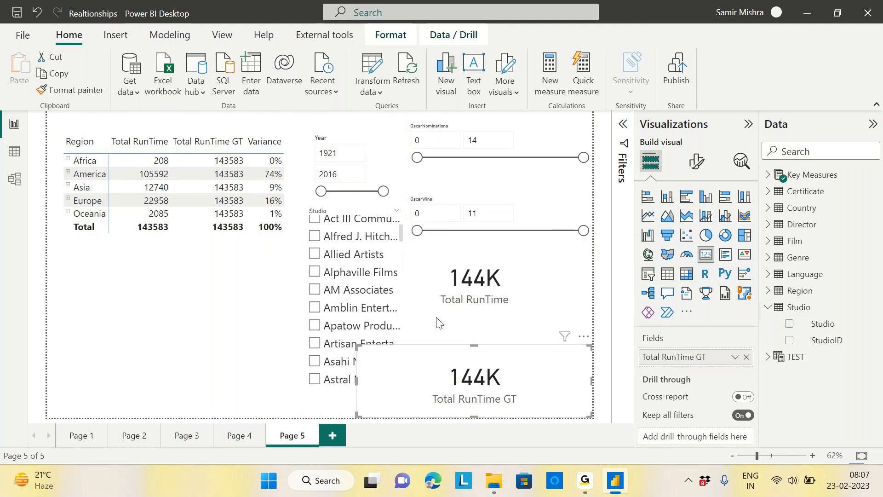
left_click(429, 300)
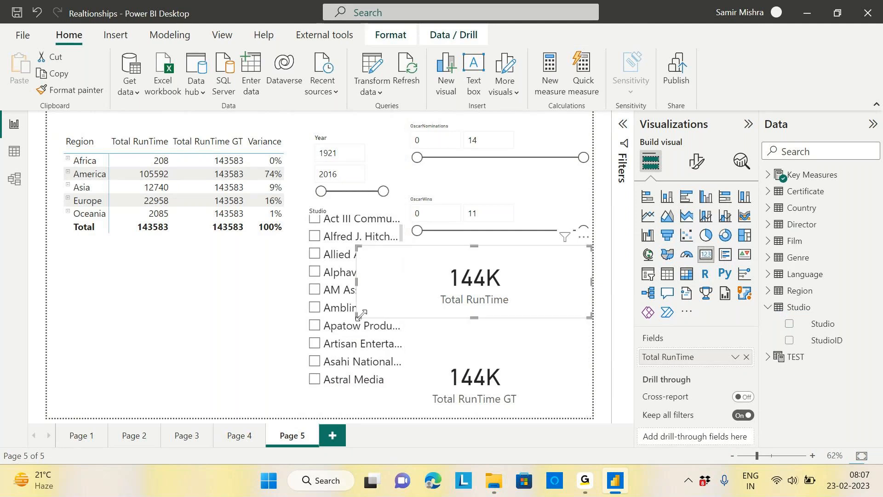
left_click_drag(358, 322, 422, 316)
left_click(430, 358)
left_click_drag(358, 418, 413, 415)
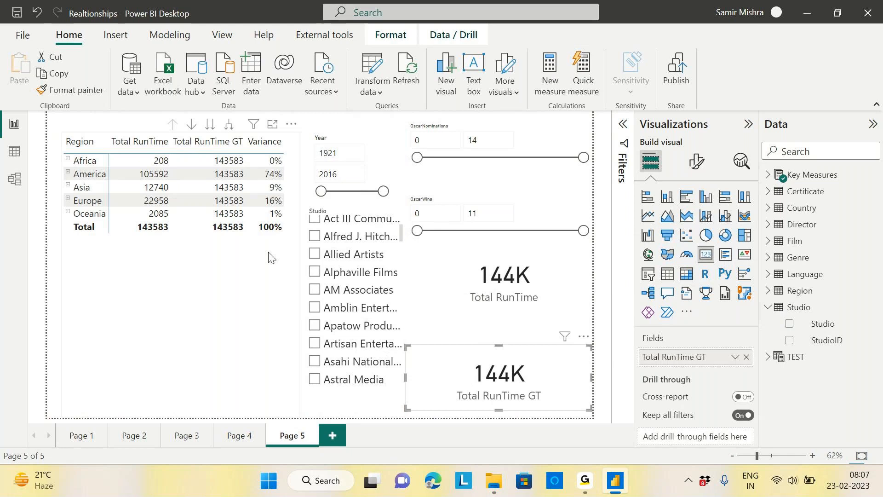
Step: Set the OscarNominations and OscarWins minimums to 1 and the Year slicer's start to 1935
left_click(265, 305)
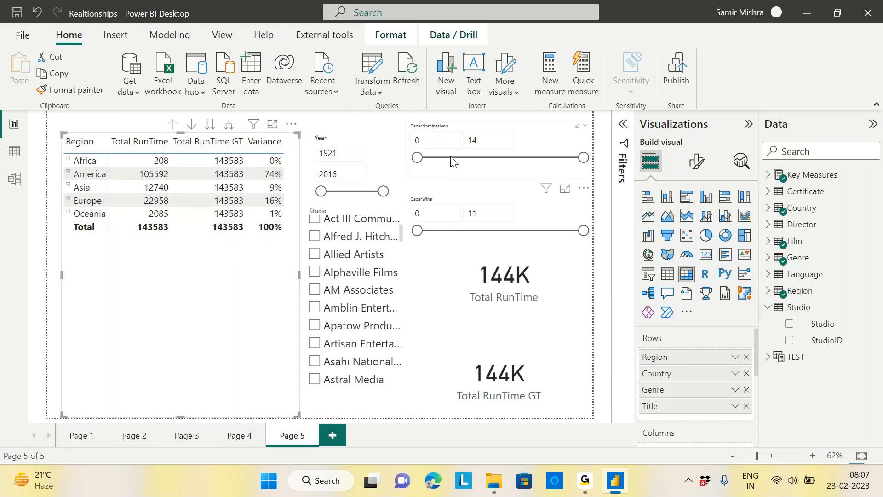
left_click_drag(417, 157, 430, 159)
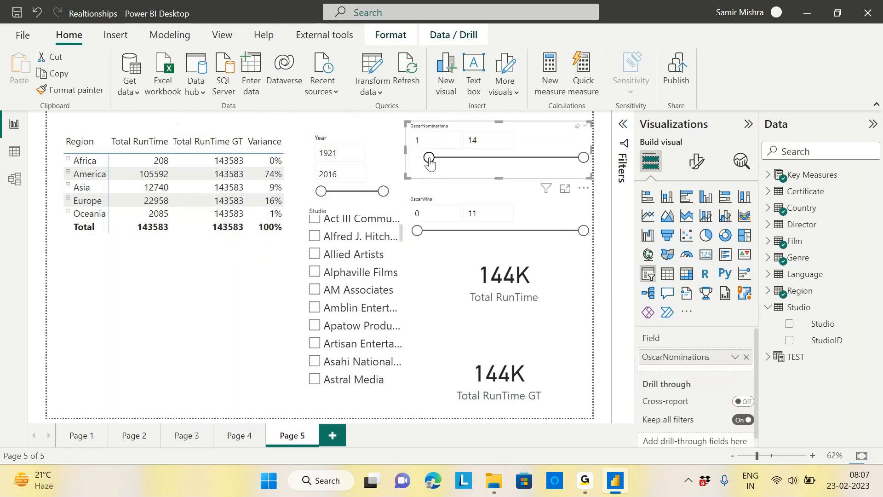
left_click_drag(416, 230, 431, 231)
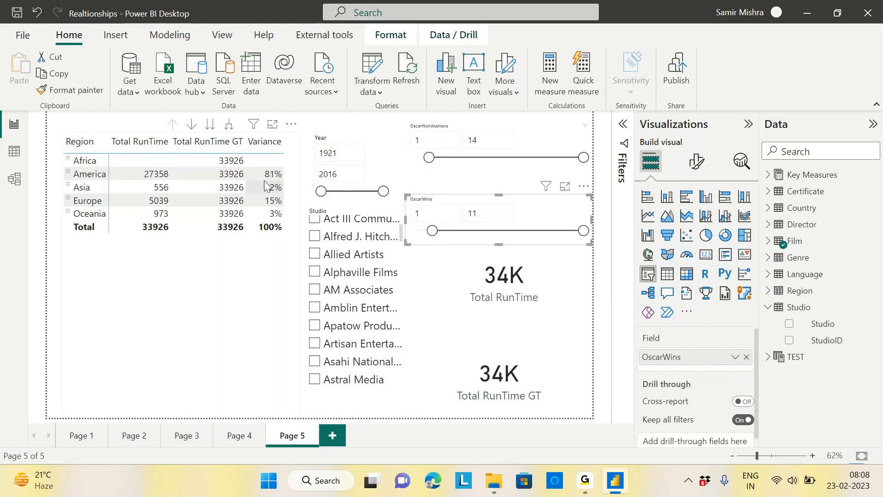
left_click_drag(321, 191, 330, 191)
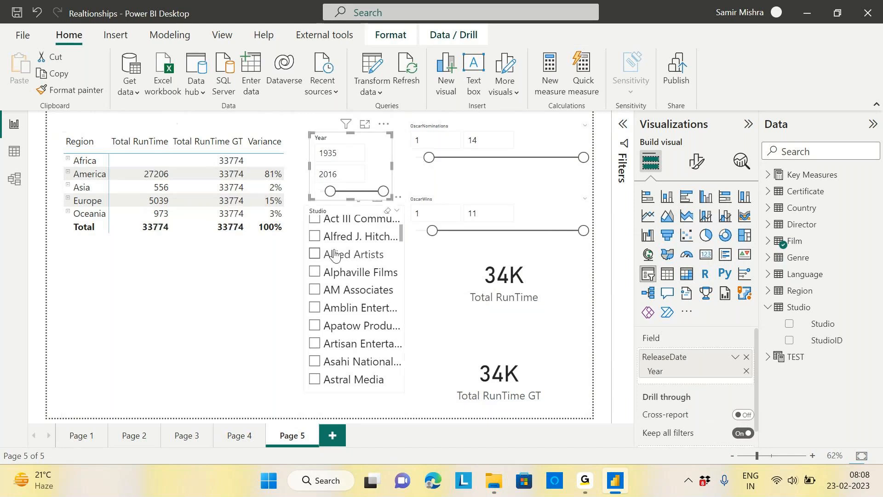
Step: Filter the report by the studio AM Associates, switch to Allied Artists to check the Variance total, and clear the Studio selection
left_click(315, 291)
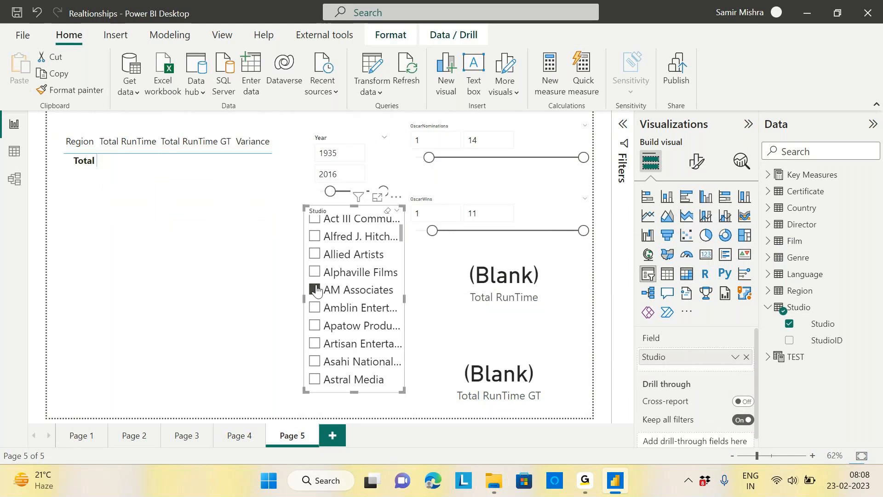
left_click(315, 290)
left_click(316, 254)
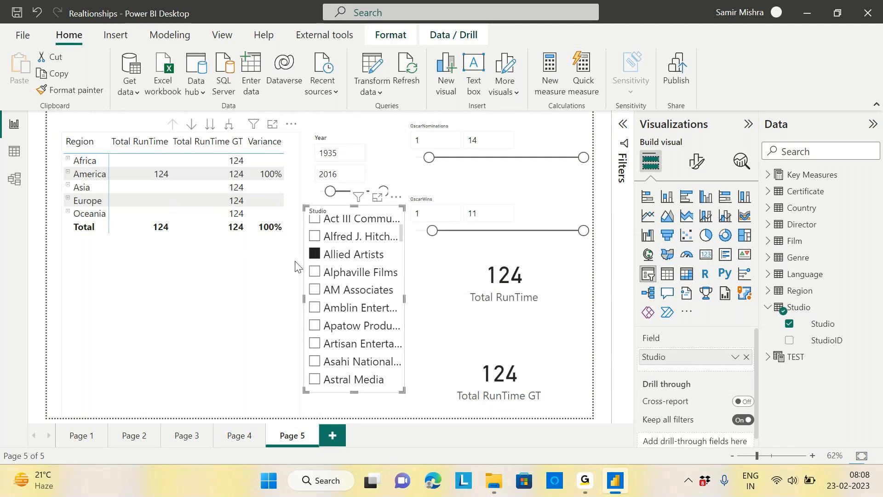
left_click(315, 257)
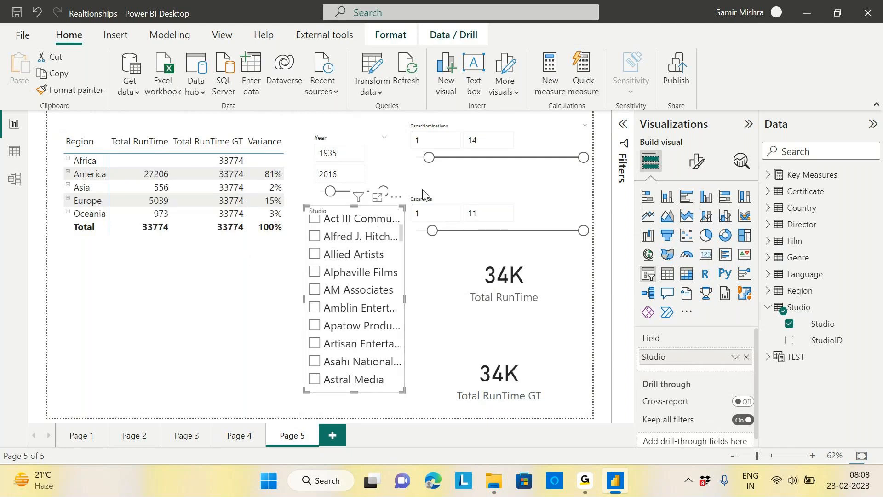
Step: Clear the Year, OscarNominations and OscarWins slicers so they cover their full ranges
left_click(385, 140)
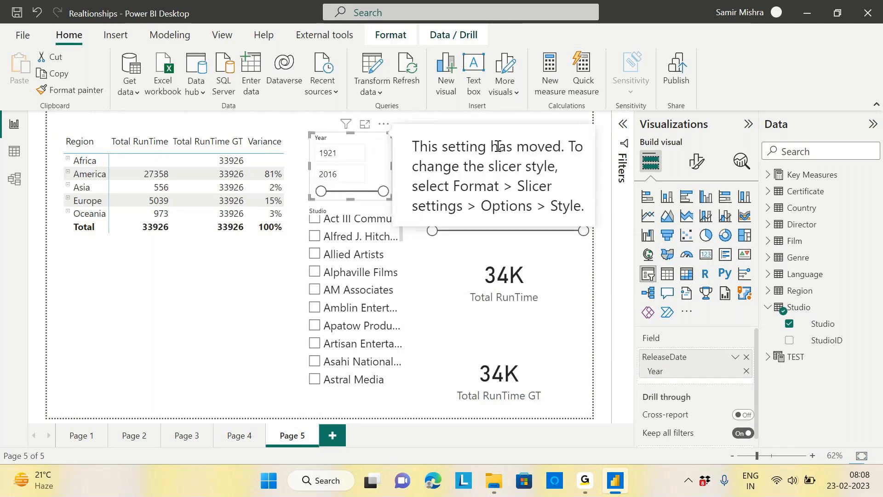
left_click(584, 173)
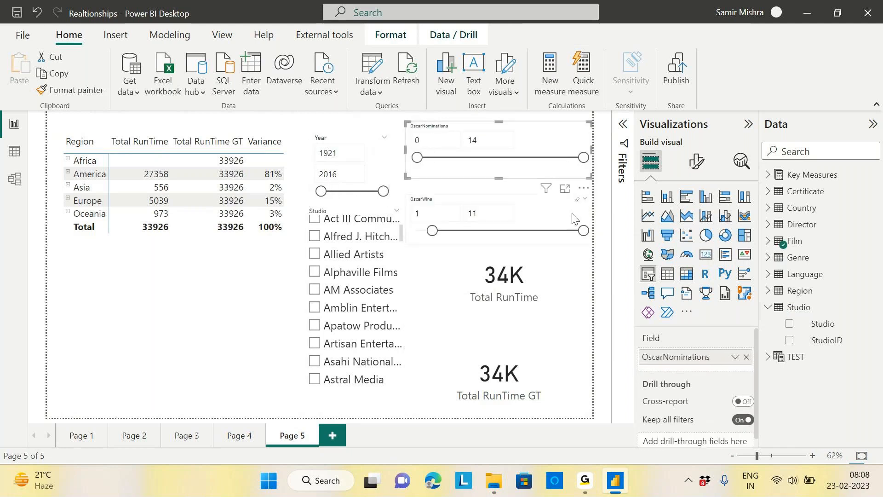
left_click(578, 203)
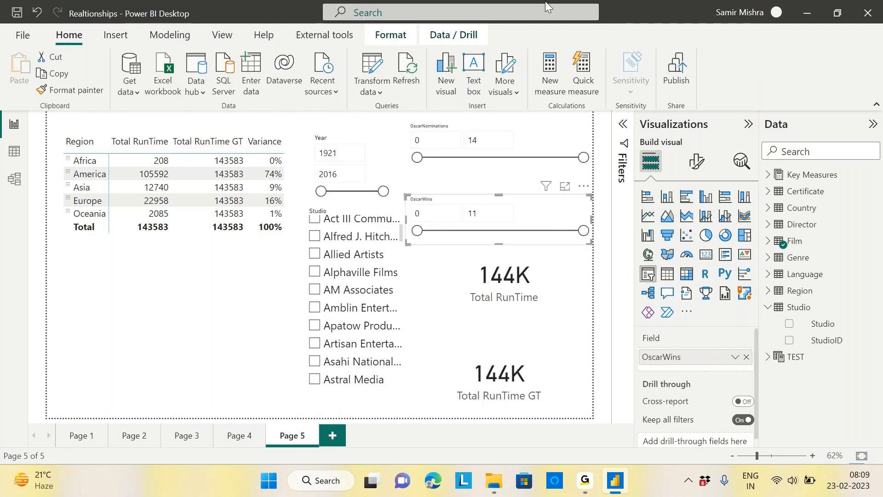
Step: Open the Total RunTime GT measure's formula from Key Measures and replace ALLSELECTED() with the ALLEXCEPT function
left_click(767, 307)
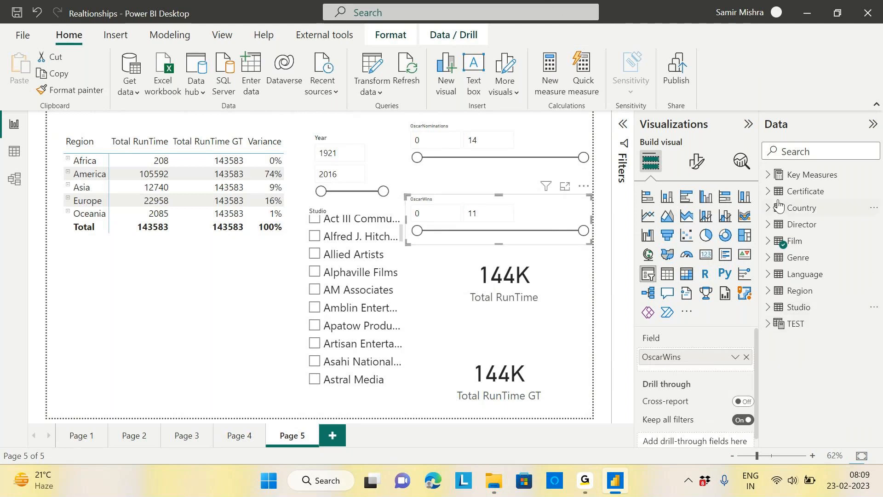
left_click(770, 175)
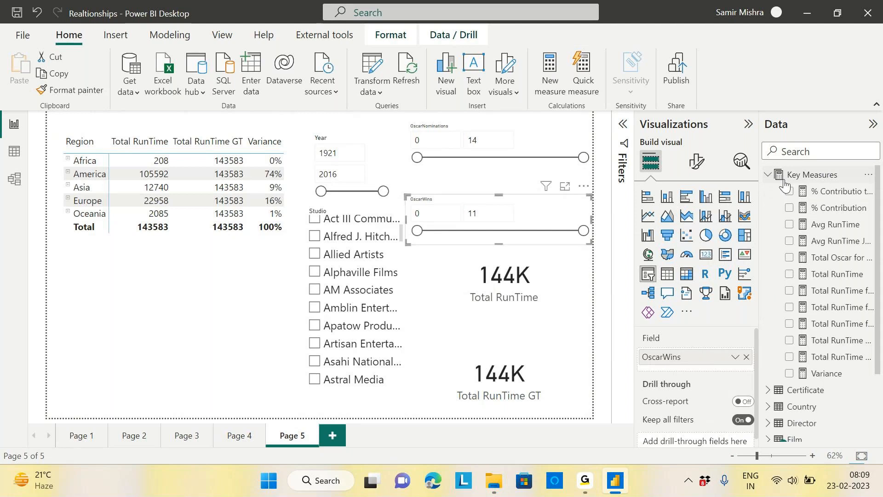
left_click(257, 312)
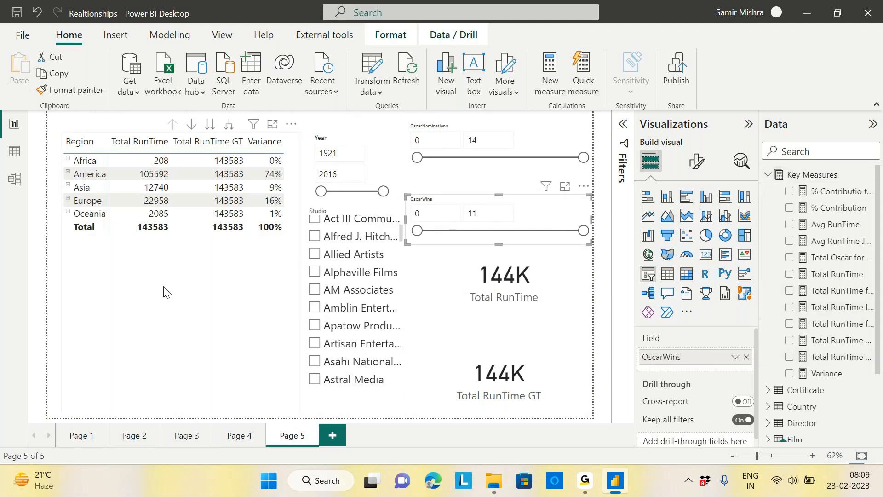
left_click(837, 357)
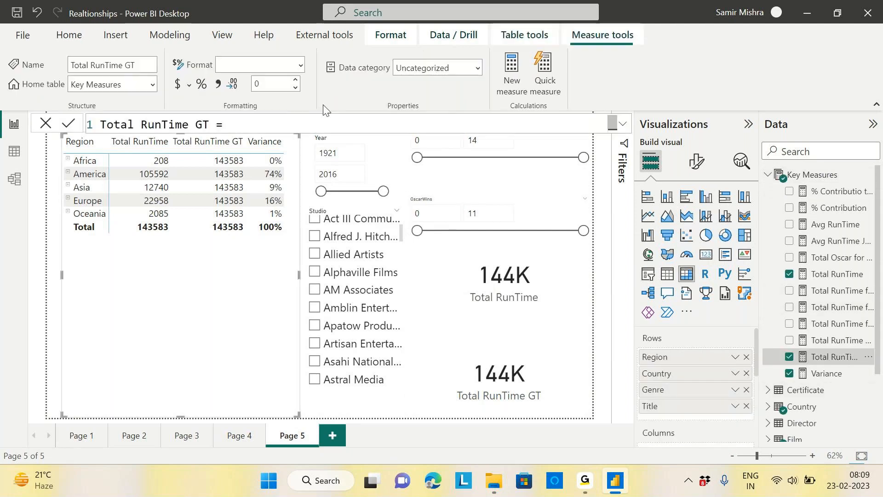
left_click(624, 125)
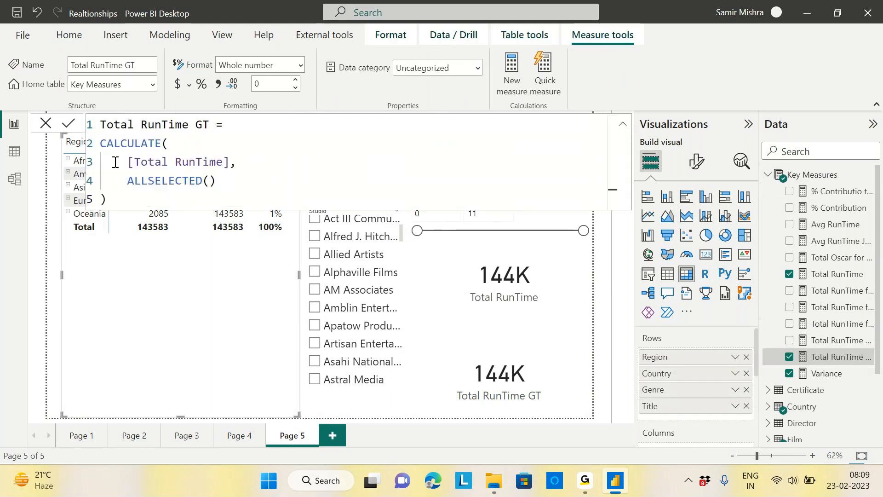
left_click_drag(124, 179, 247, 182)
type("a")
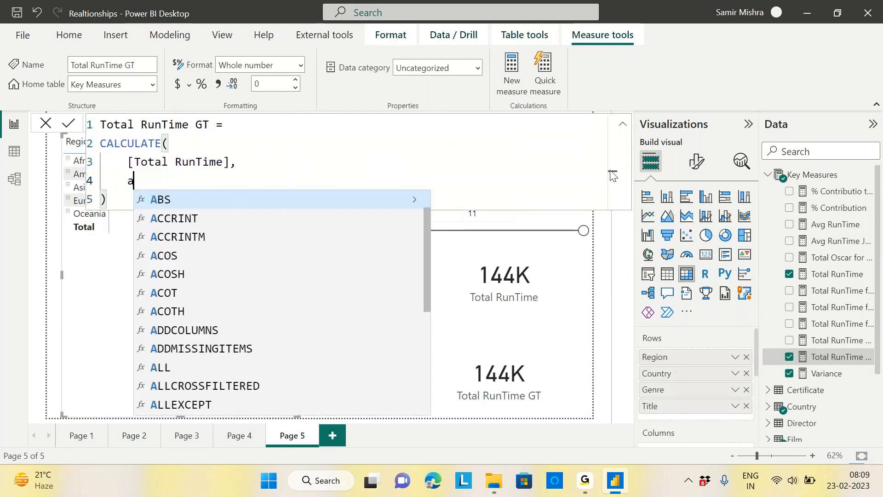
type("llex")
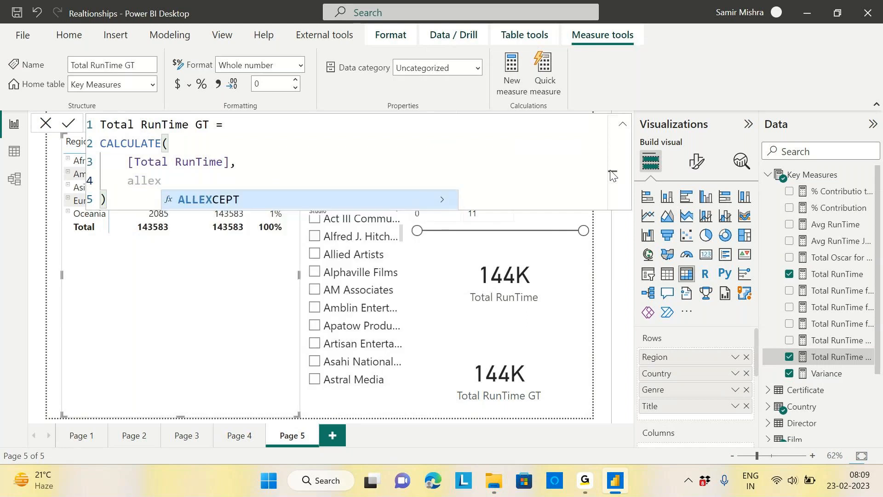
key("Tab")
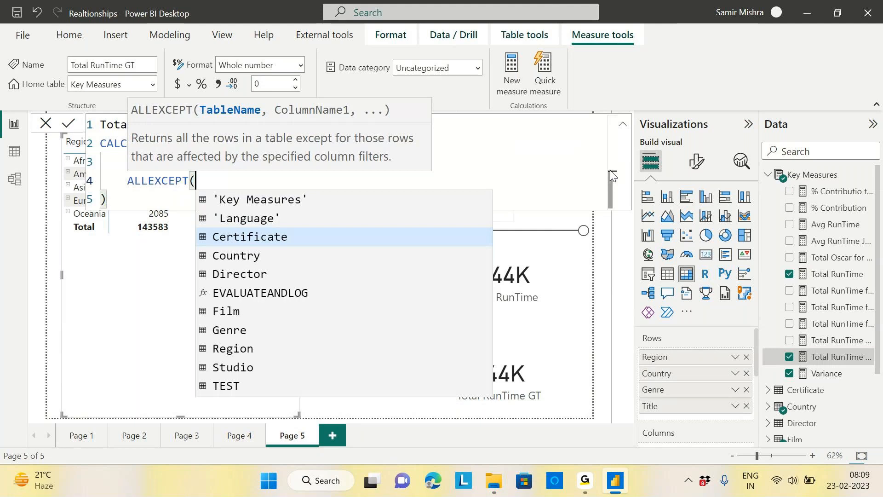
Step: Give ALLEXCEPT the Film table as its first argument and Film[OscarNominations] as the first column to keep, on separate lines
key("shift+Return")
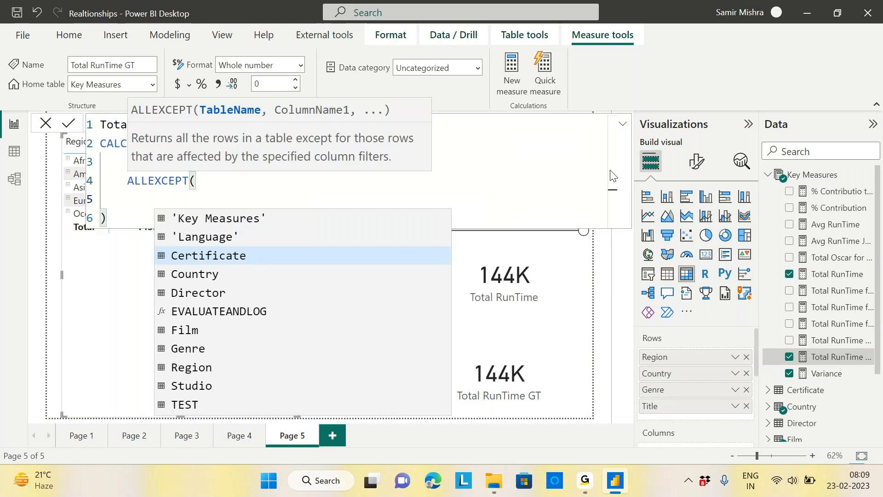
type("film")
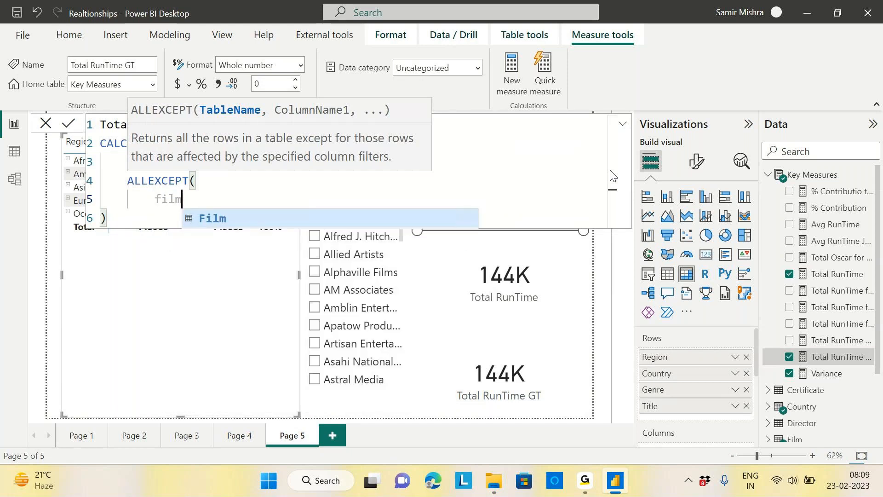
key("Tab")
type(",")
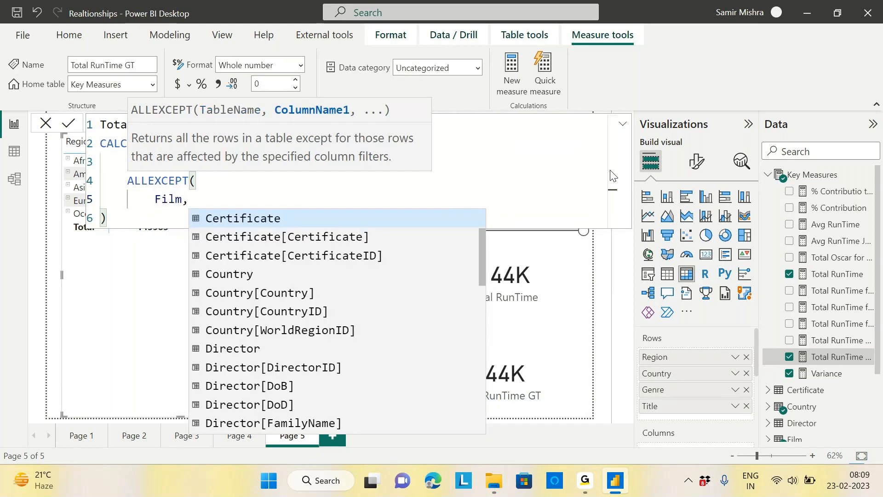
key("shift+Return")
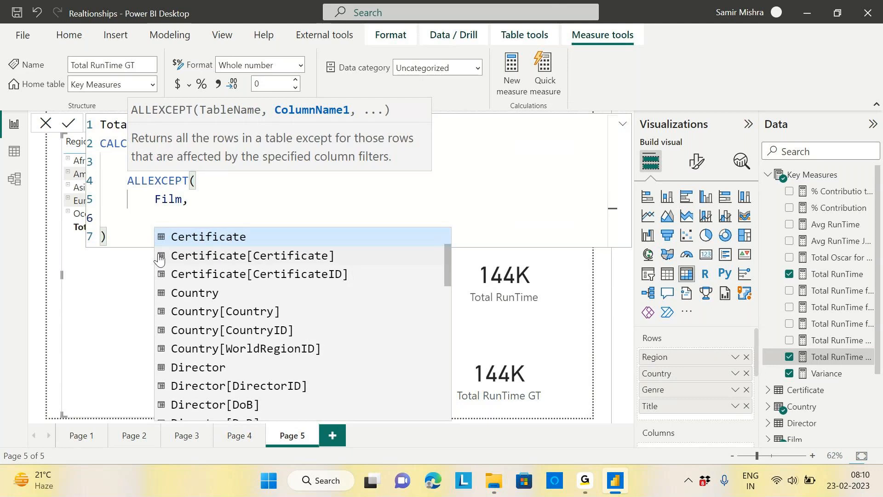
type("osc")
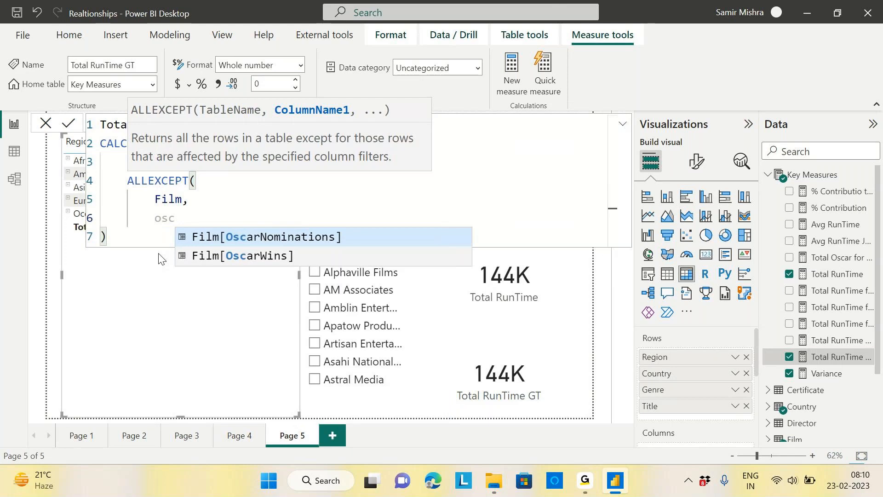
left_click(304, 239)
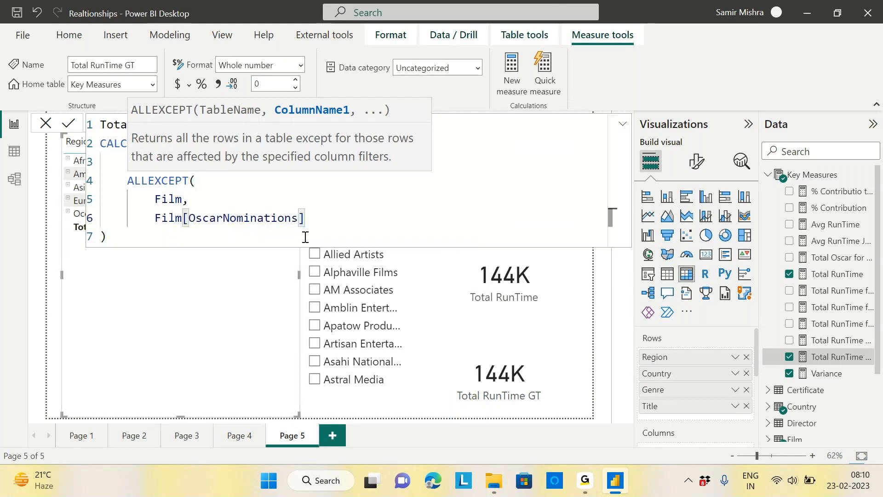
Step: Add Film[OscarWins] as the second kept column, close the ALLEXCEPT bracket and commit the Total RunTime GT measure
type(",")
key("Return")
type("osc")
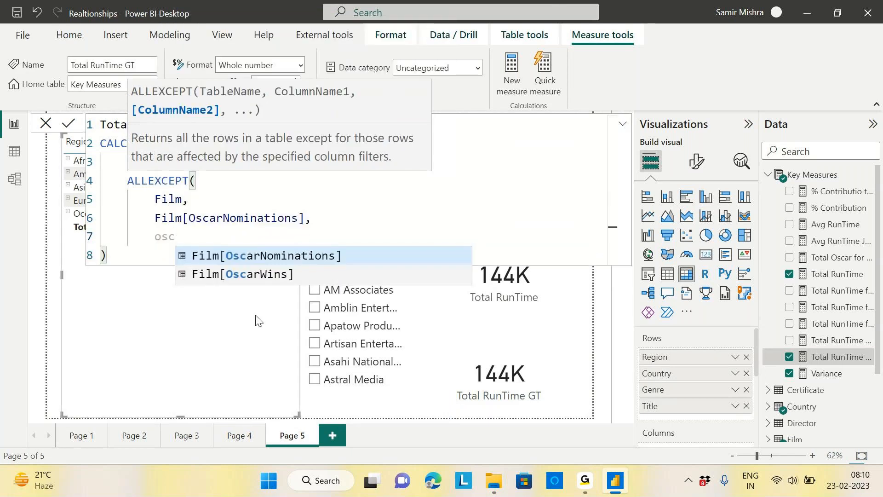
left_click(303, 276)
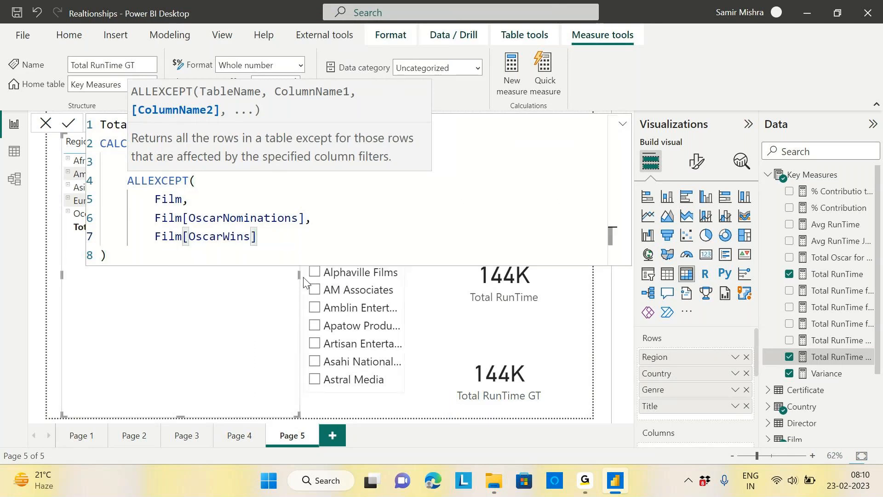
key("Return")
type(")")
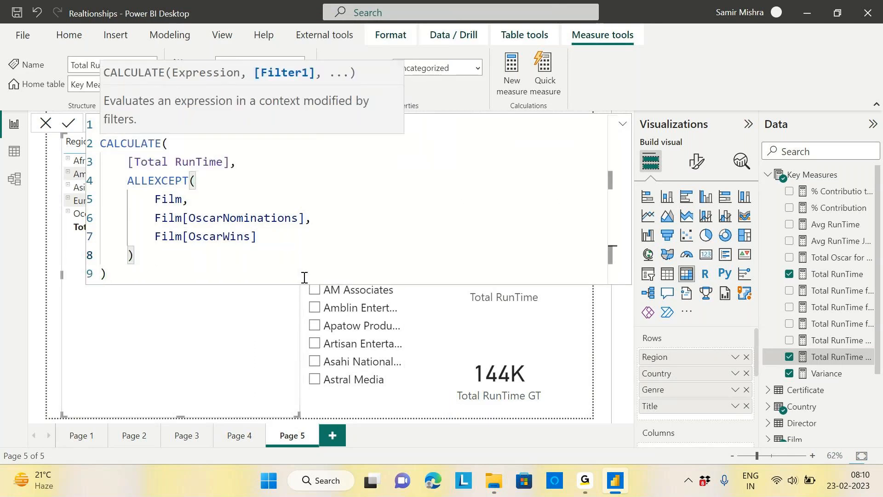
left_click(129, 275)
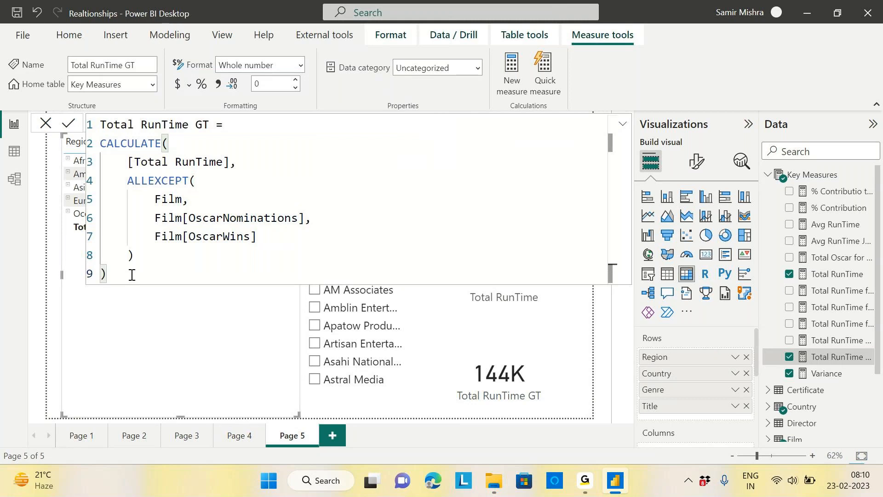
key("Return")
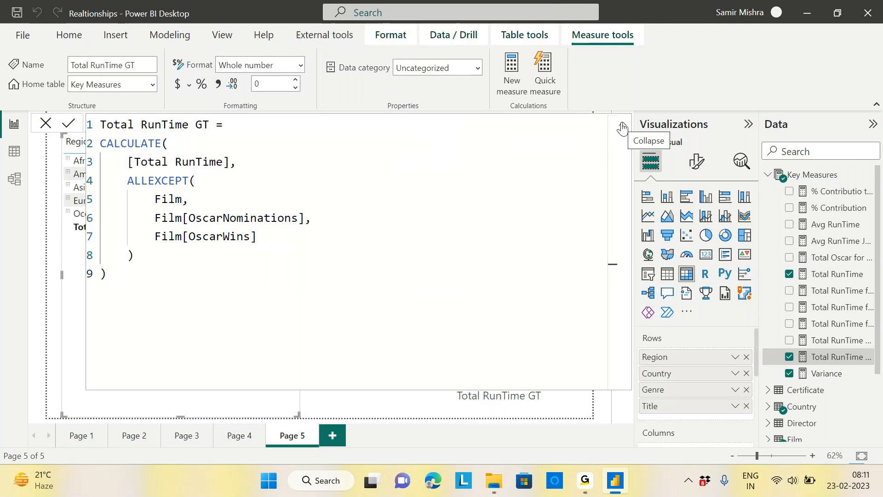
left_click(623, 125)
left_click(829, 180)
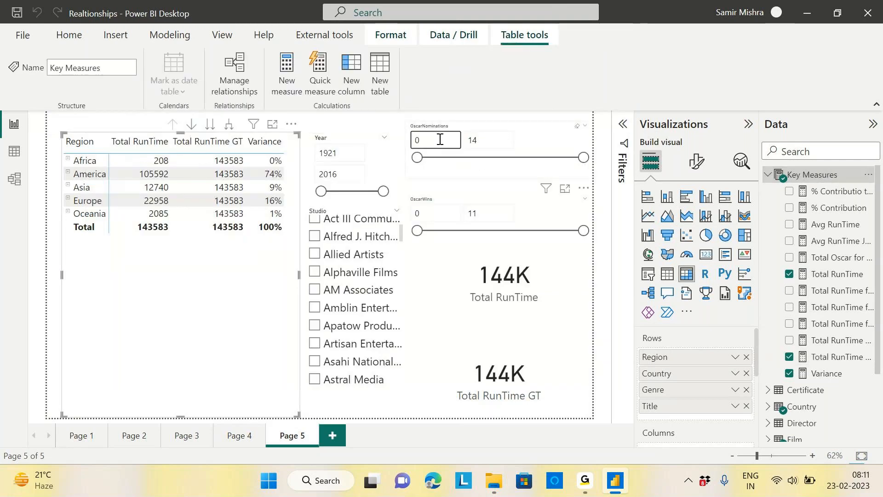
Step: Check the matrix totals with the OscarNominations minimum at 1, reset it to 0, and repeat with OscarWins
left_click_drag(417, 157, 427, 159)
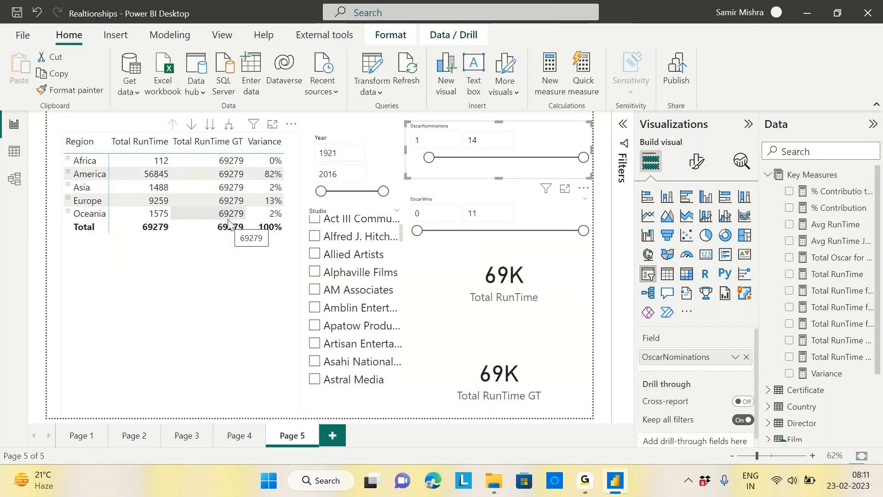
left_click_drag(428, 157, 403, 164)
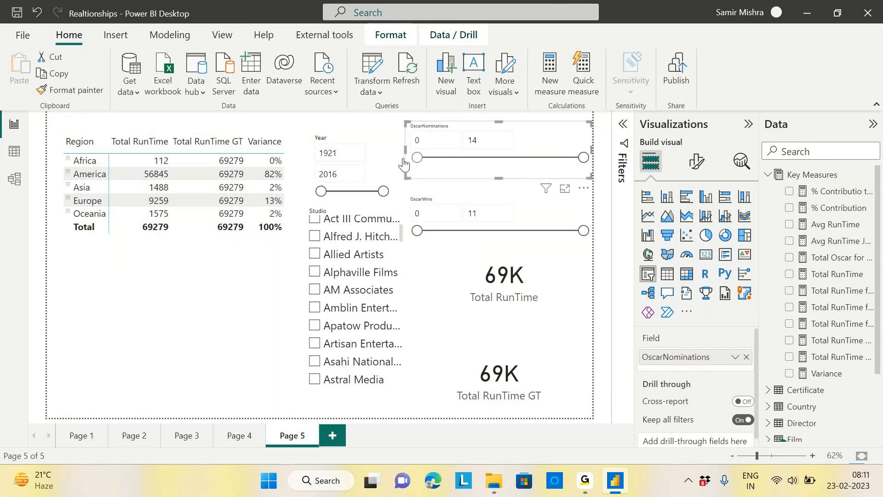
left_click_drag(418, 230, 437, 234)
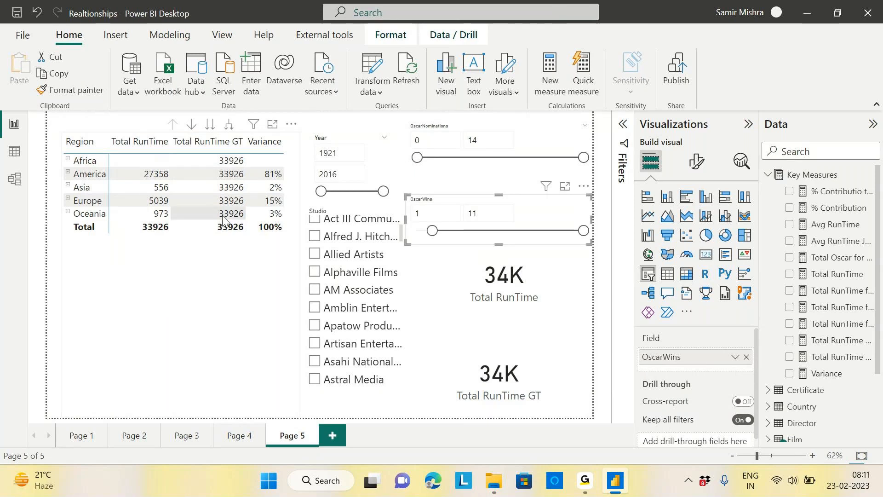
left_click_drag(432, 232, 420, 232)
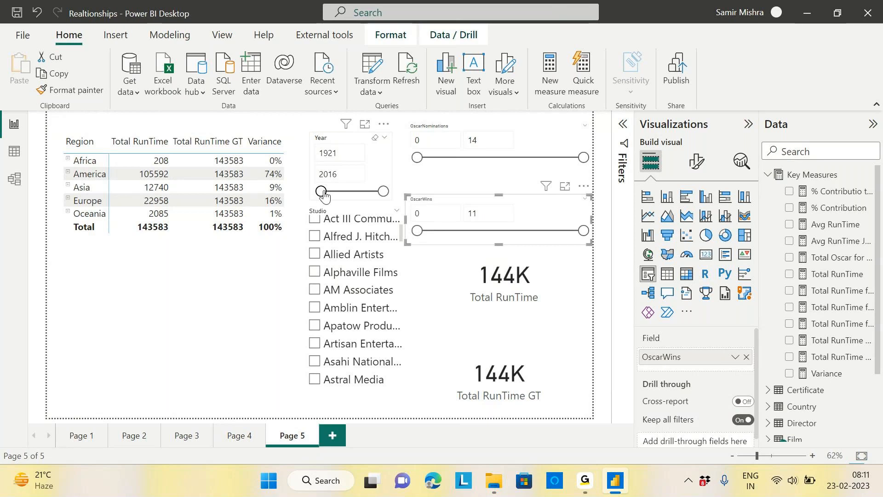
Step: Check the Variance total with the Year slicer starting at 1939, then with only Allied Artists selected, resetting each filter
left_click_drag(324, 195, 337, 196)
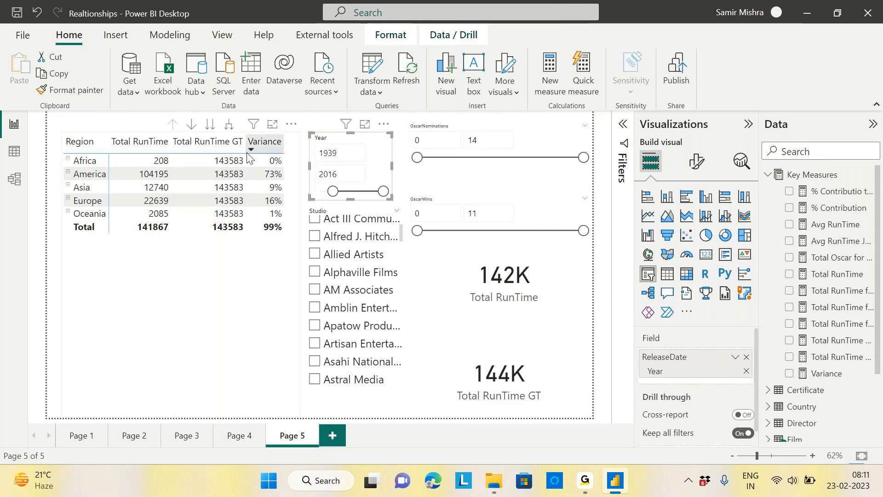
left_click_drag(333, 191, 321, 191)
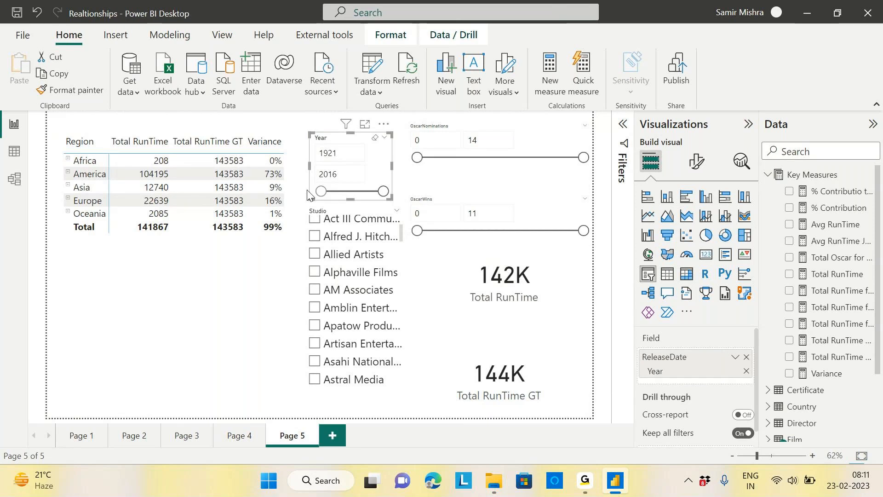
left_click(315, 255)
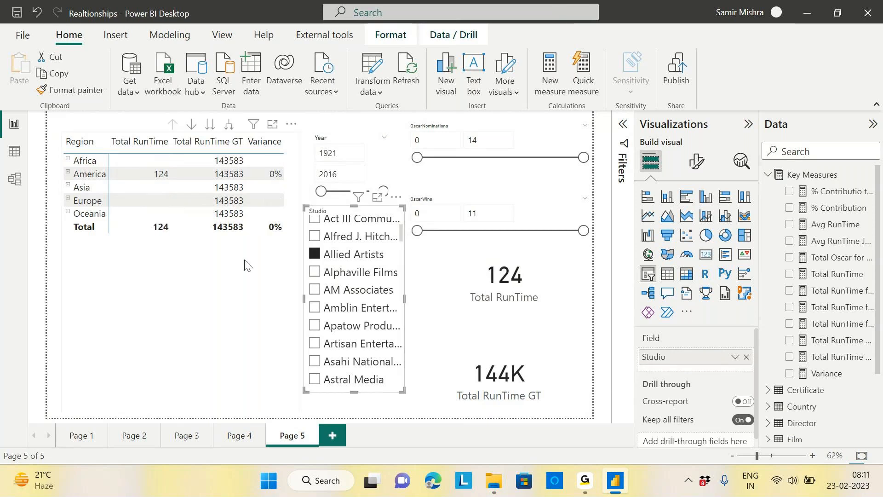
left_click(479, 143)
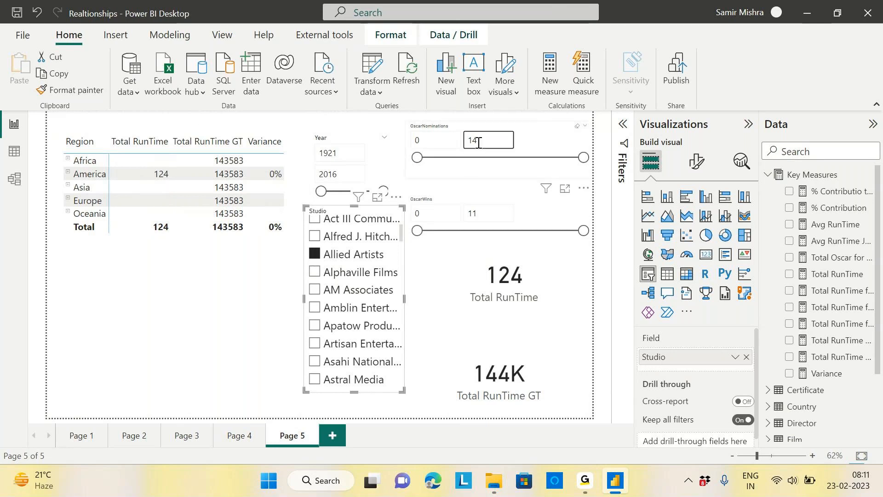
left_click(329, 252)
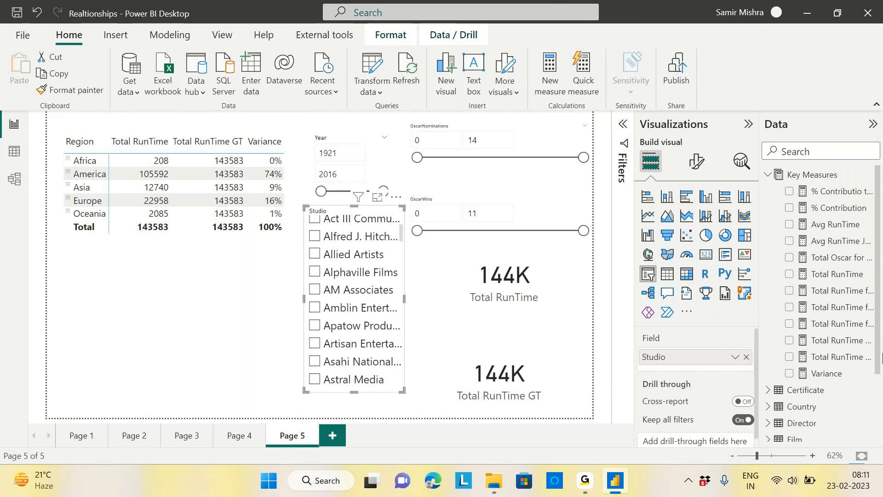
Step: Examine the Total RunTime GT measure's full formula, including its base measure and the columns kept by ALLEXCEPT
left_click(829, 343)
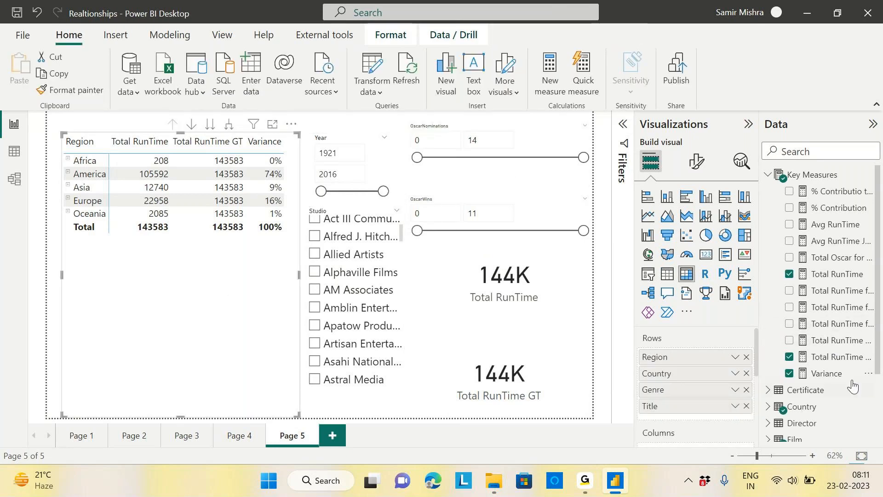
left_click(840, 357)
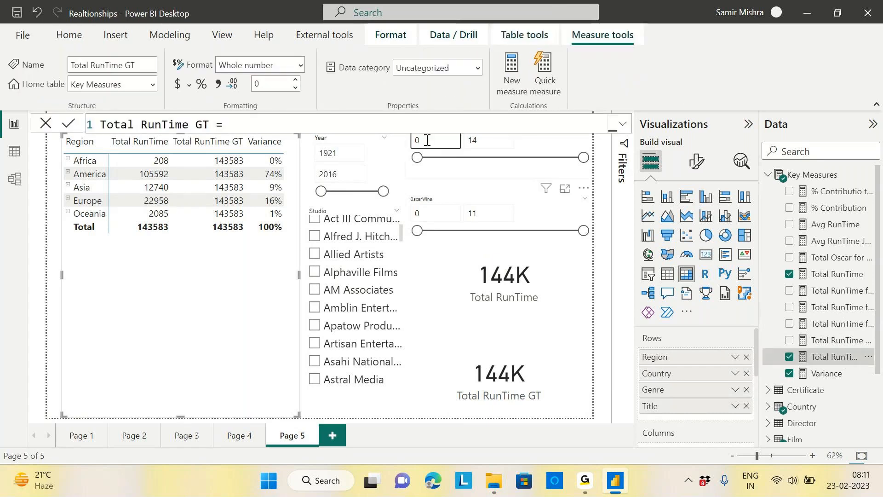
left_click(623, 126)
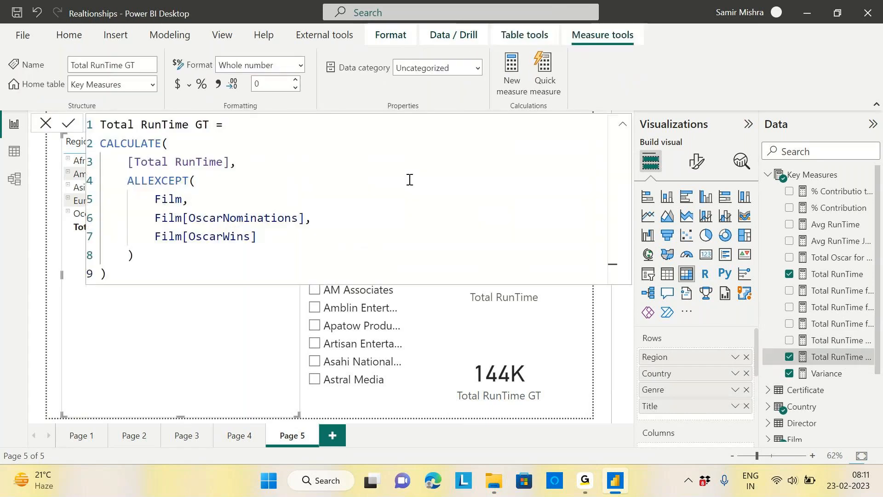
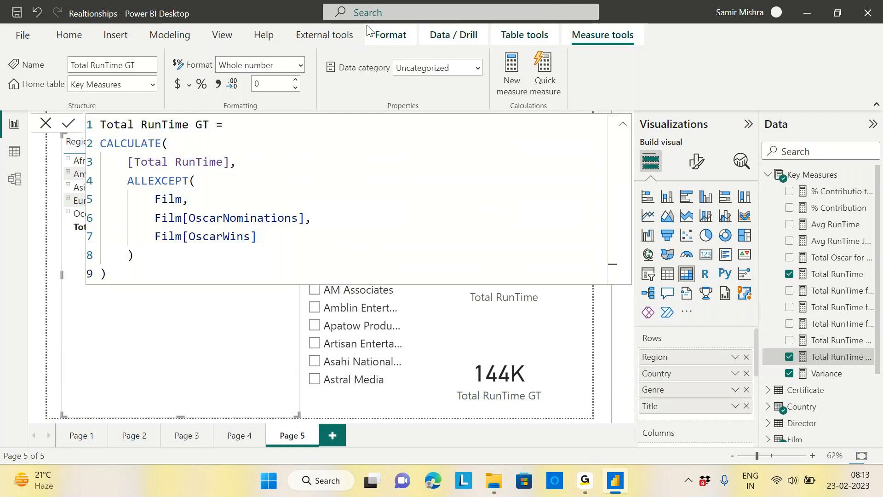
left_click(622, 127)
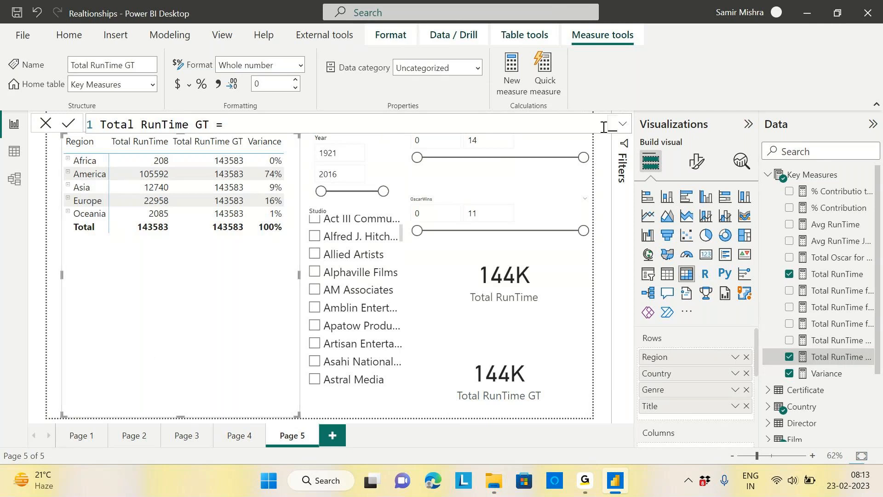
left_click(621, 127)
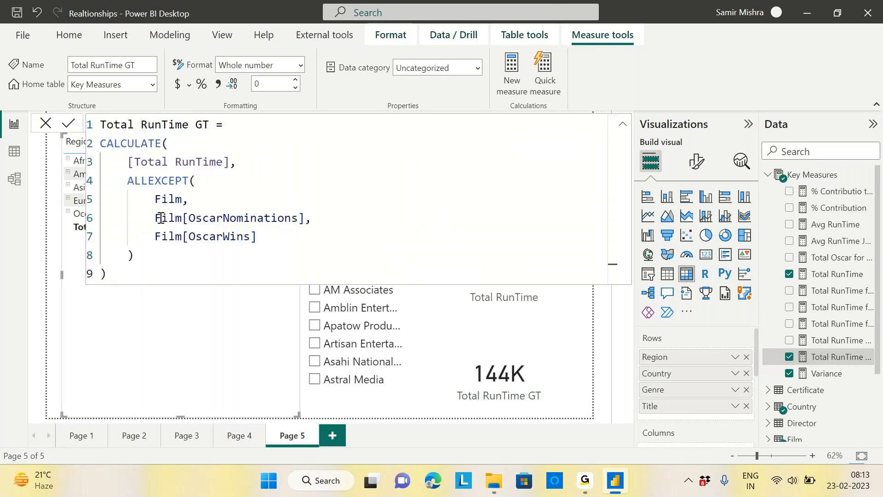
left_click_drag(161, 218, 262, 233)
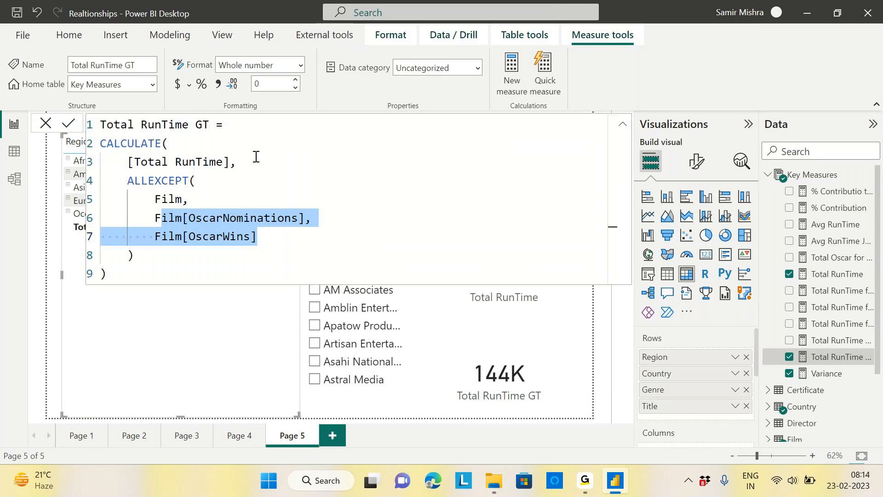
left_click(291, 177)
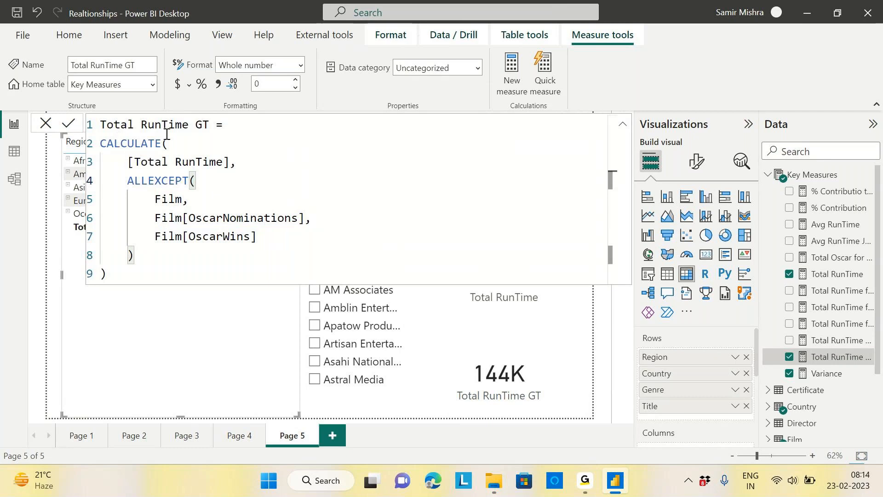
double_click(199, 125)
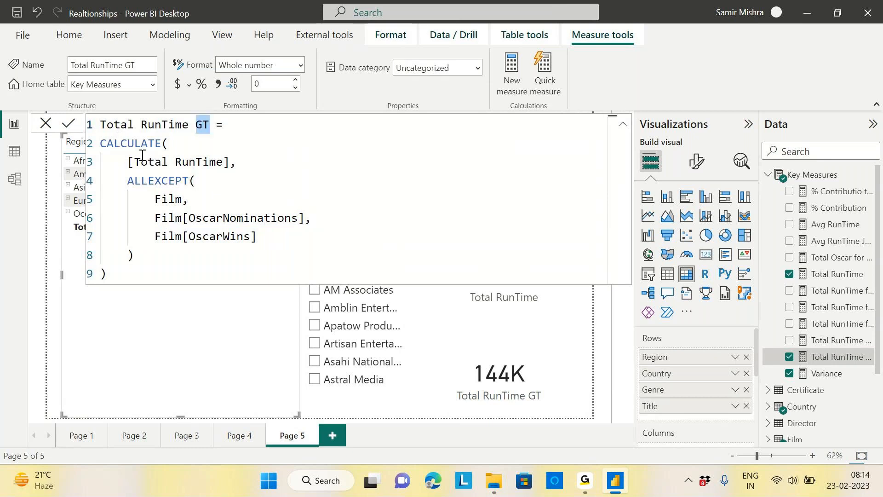
left_click_drag(124, 163, 237, 164)
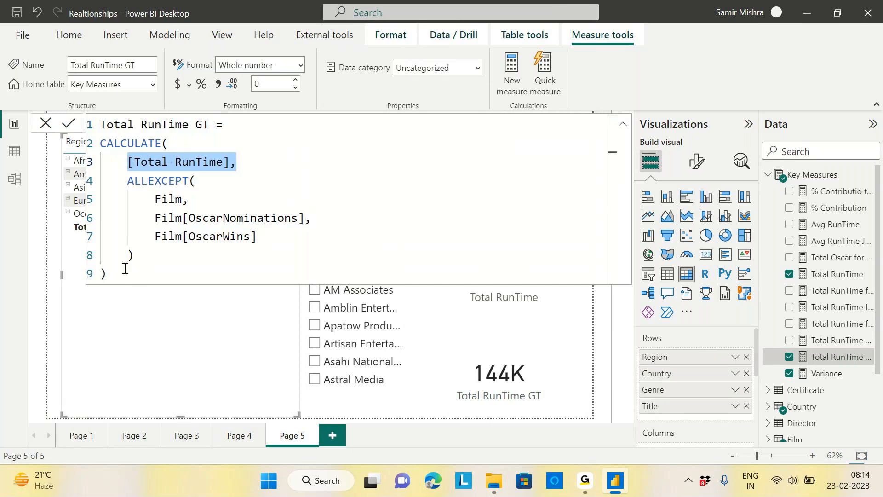
Step: Comment out the ALLEXCEPT block in Total RunTime GT and add an empty ALL() filter on a new line below it
left_click_drag(124, 180, 136, 255)
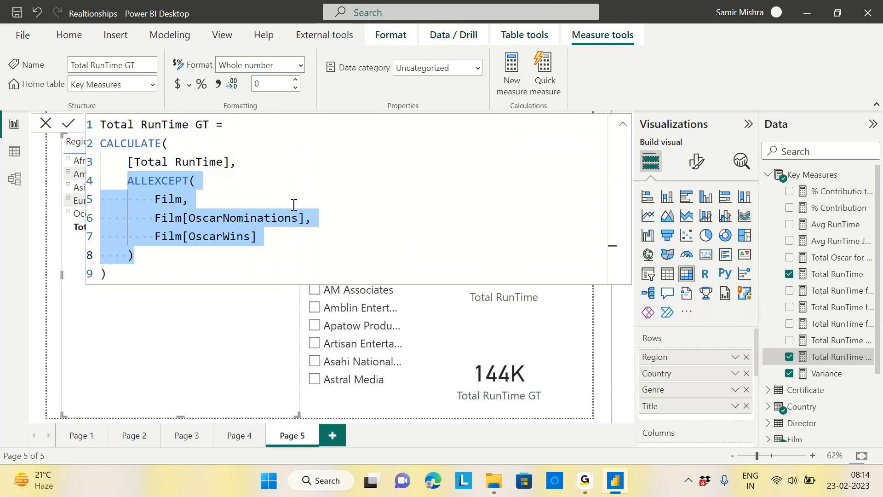
key("ctrl+slash")
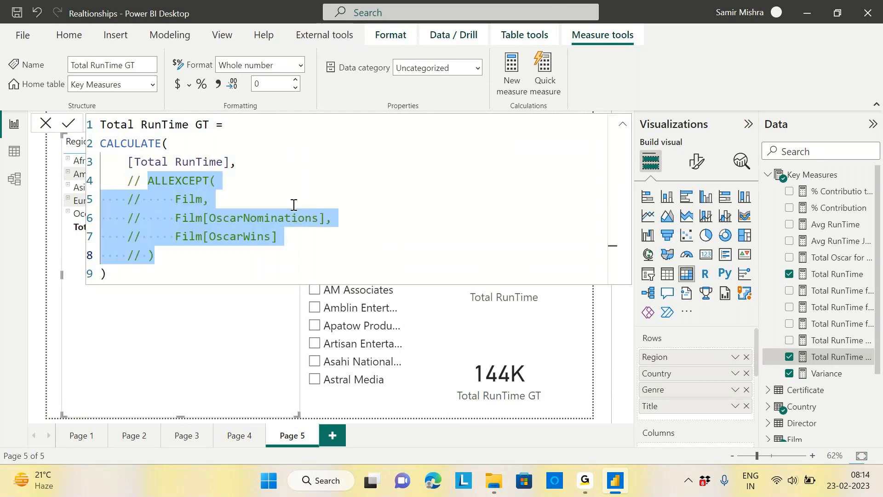
left_click(154, 255)
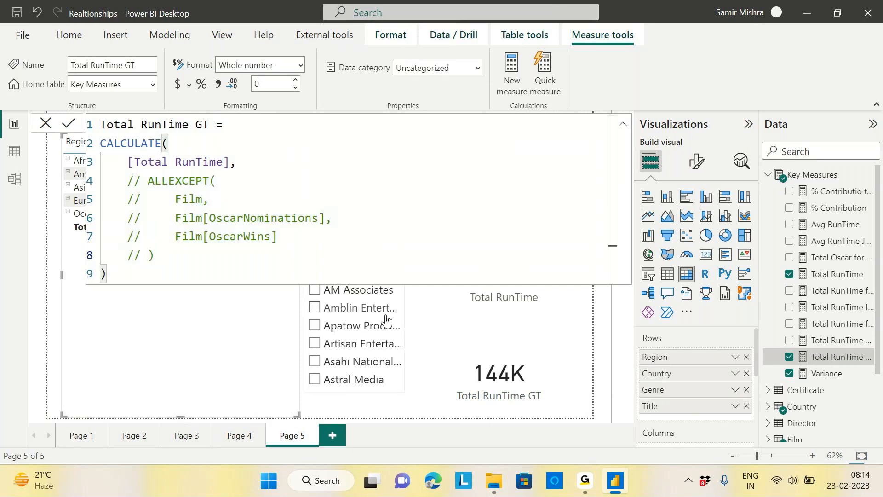
key("Return")
type("ALL(")
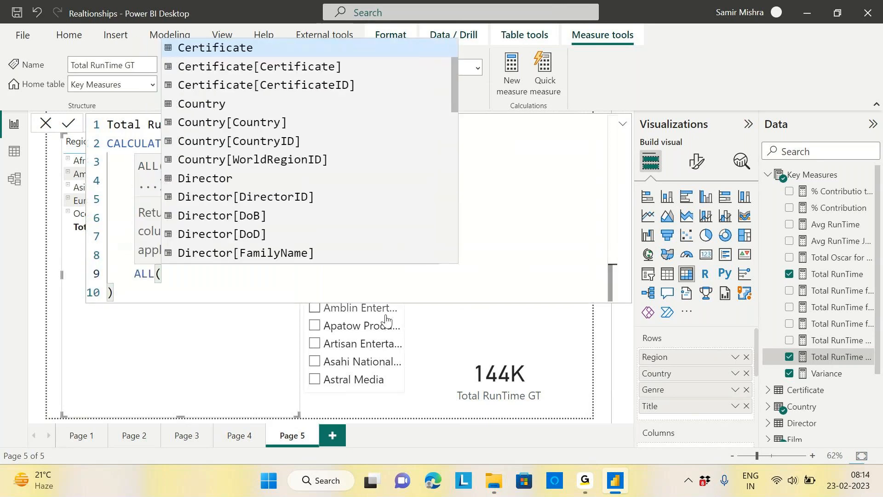
type(")")
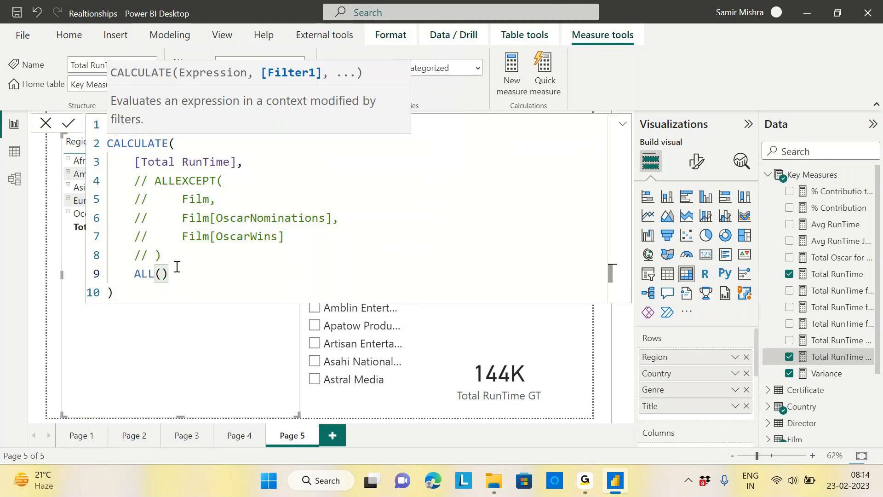
Step: Delete the ALL() filter and uncomment the whole ALLEXCEPT block
double_click(154, 274)
left_click_drag(154, 275, 134, 275)
key("BackSpace")
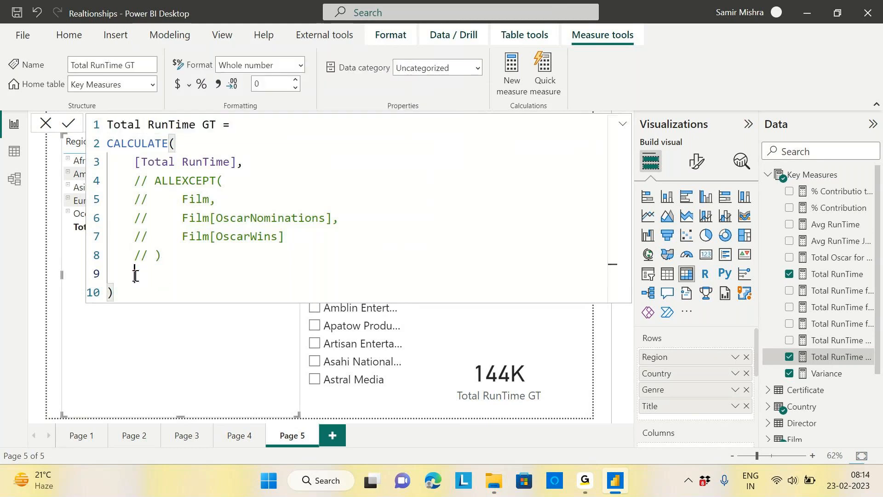
left_click_drag(164, 255, 140, 182)
left_click_drag(172, 255, 122, 173)
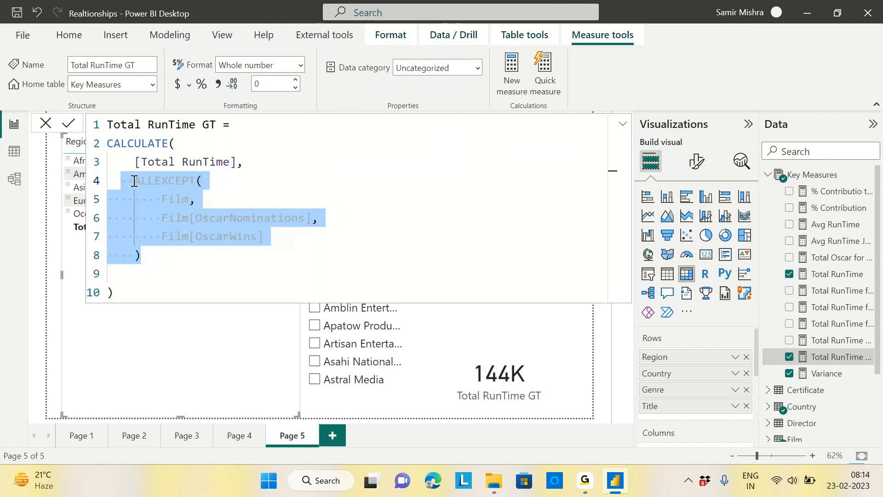
key("ctrl+/")
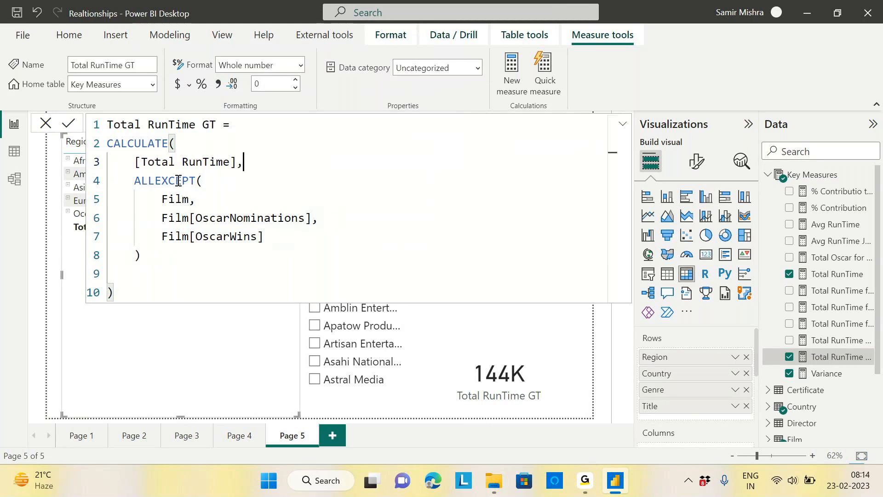
Step: Commit the Total RunTime GT measure with its ALLEXCEPT filter active and review the complete formula
left_click_drag(162, 218, 265, 237)
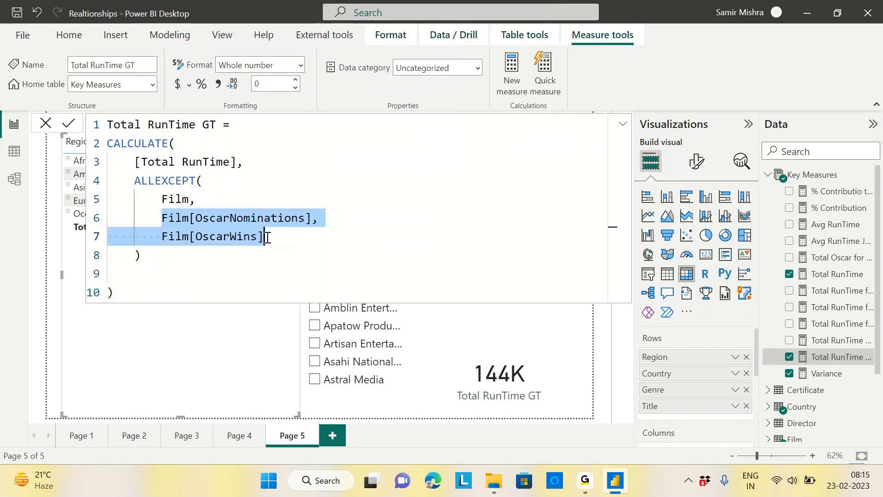
left_click(142, 291)
key("Return")
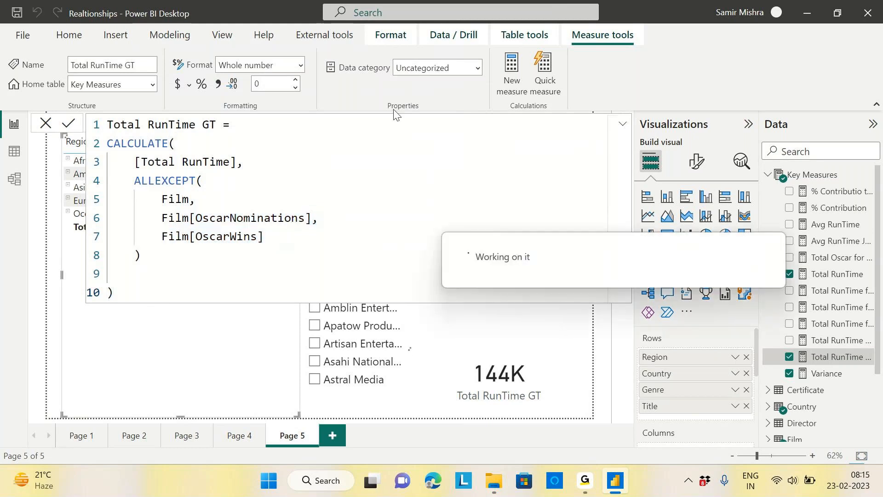
left_click(623, 123)
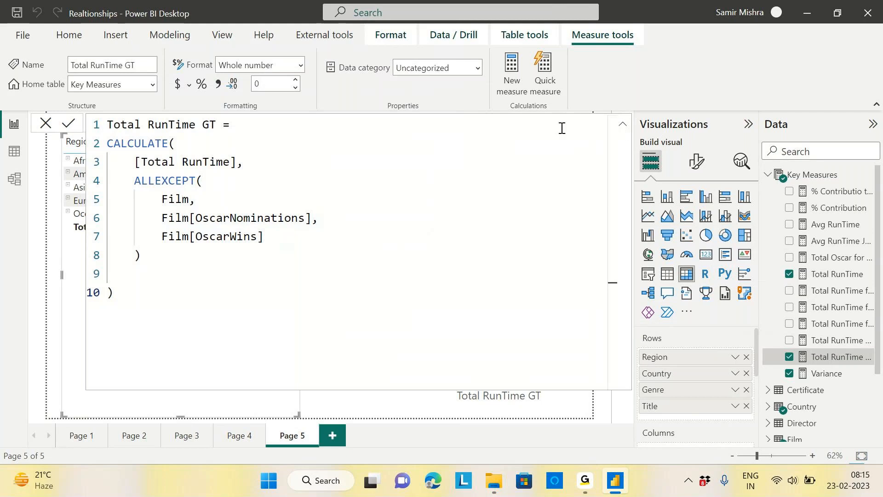
left_click(623, 124)
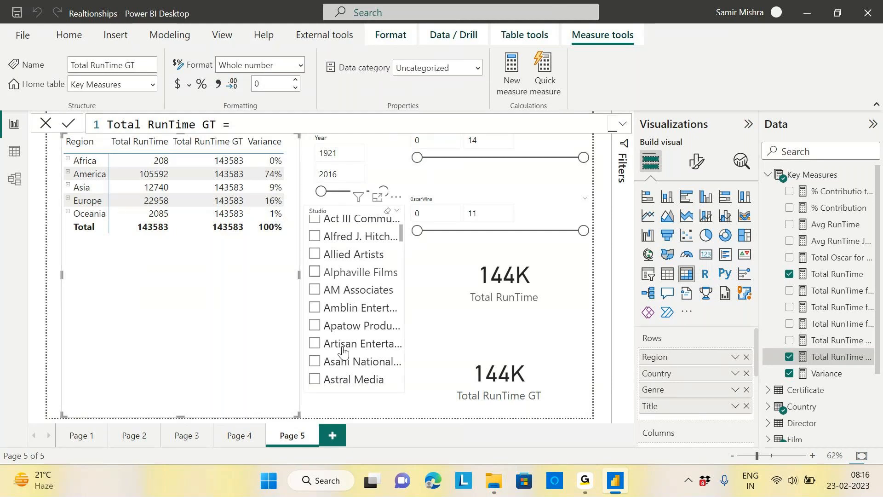
Step: Add a new report page and create the measure Count Ids = COUNT(Film[FilmID]) in the Key Measures table
left_click(331, 435)
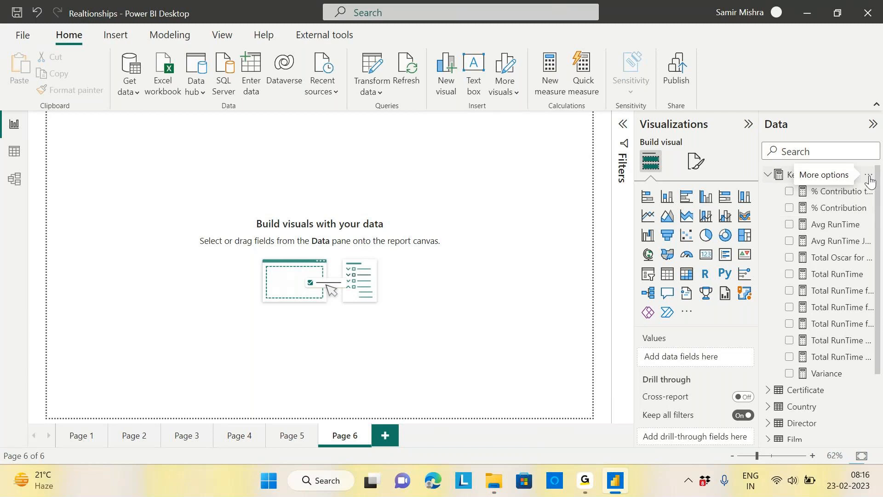
left_click(869, 178)
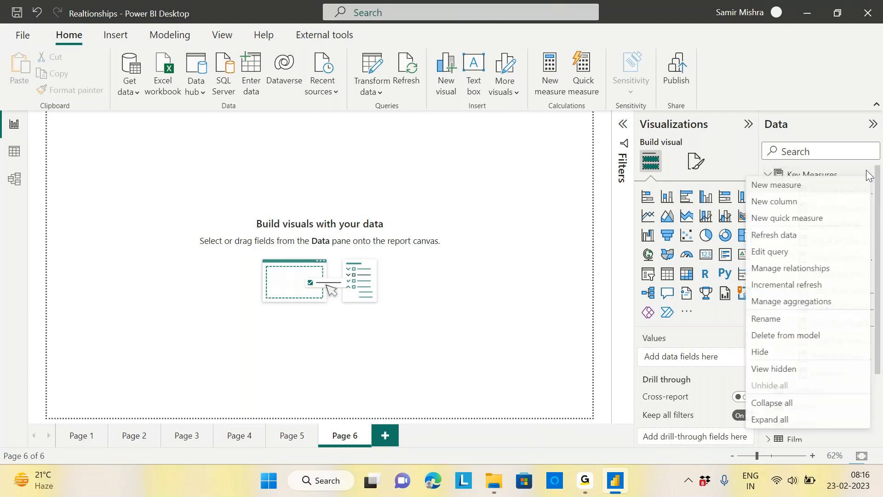
left_click(773, 190)
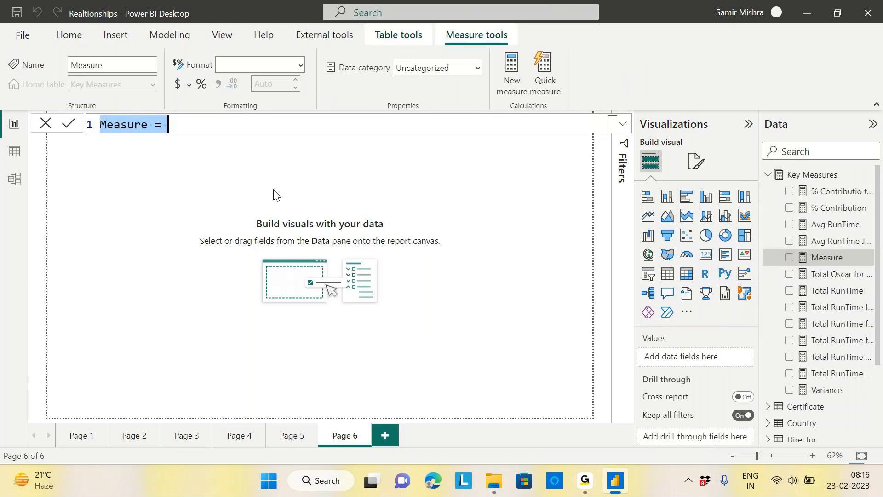
type("Count ")
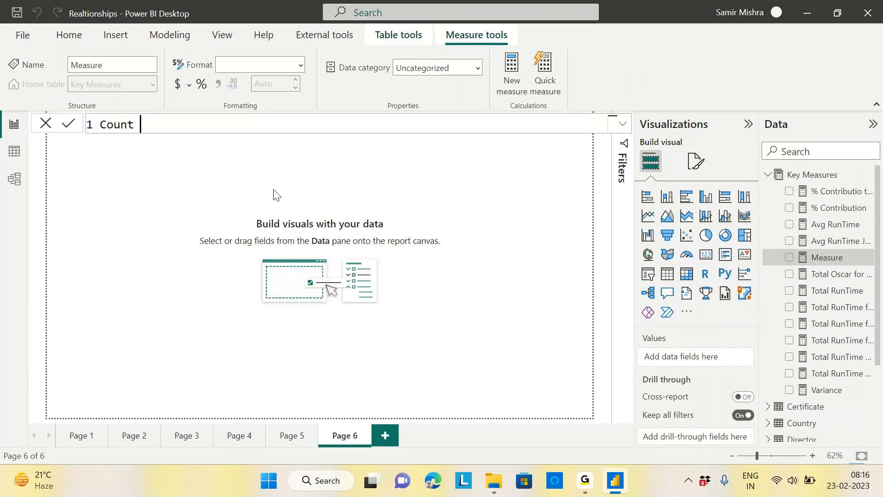
type("Ids")
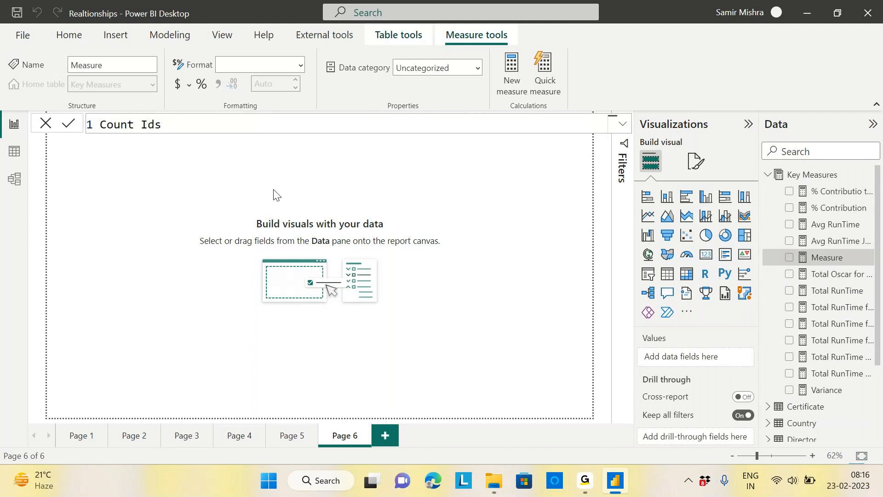
type("= COUNT(")
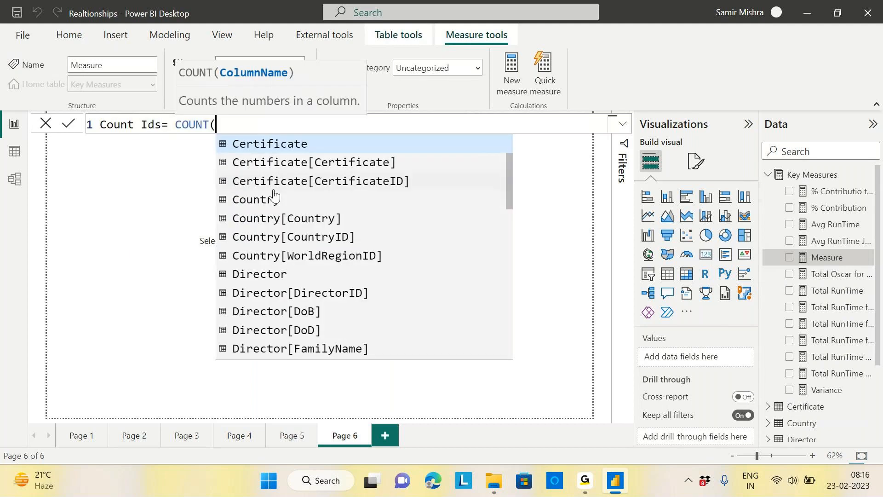
type("id")
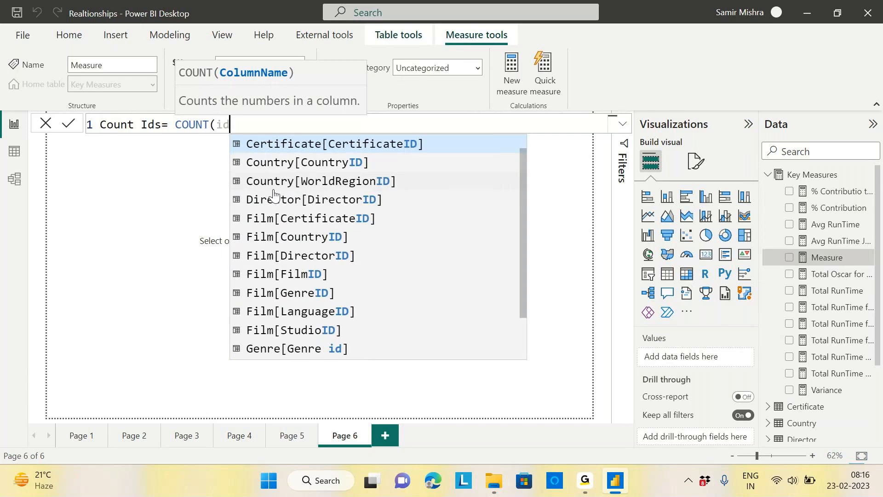
left_click(313, 276)
type(")")
key("Return")
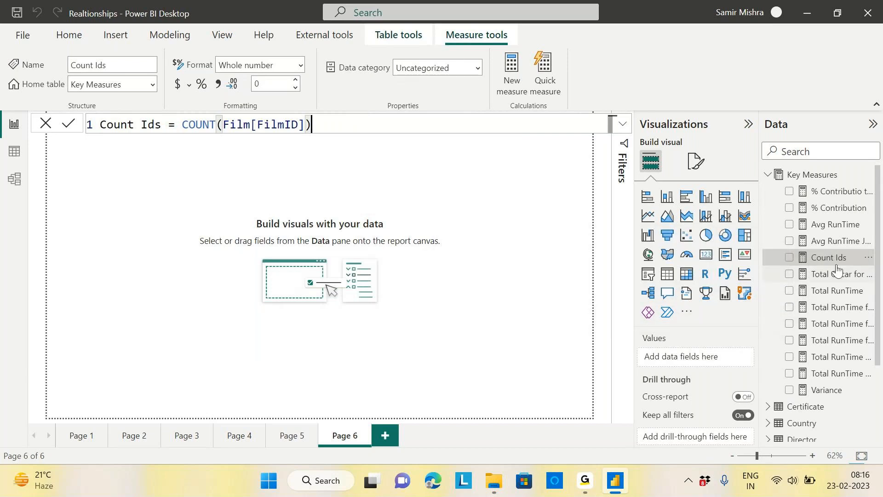
Step: Insert a table visual on Page 6, widen and reposition it in the page's upper area, and add Count Ids to it
left_click(667, 279)
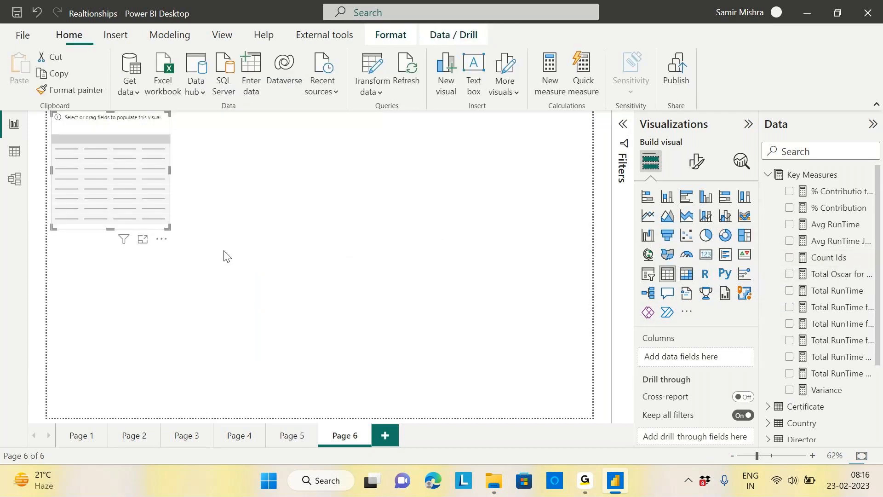
left_click_drag(123, 221, 153, 240)
left_click_drag(234, 250, 470, 253)
left_click_drag(312, 212, 277, 222)
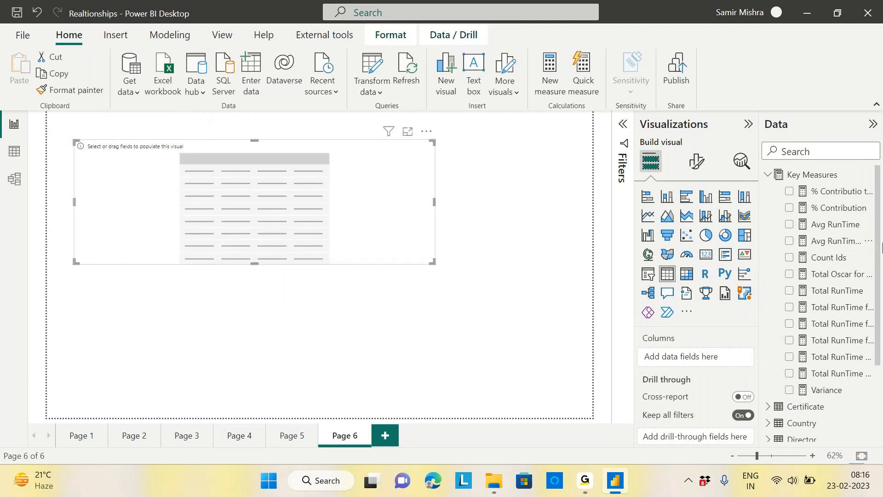
left_click_drag(829, 257, 177, 202)
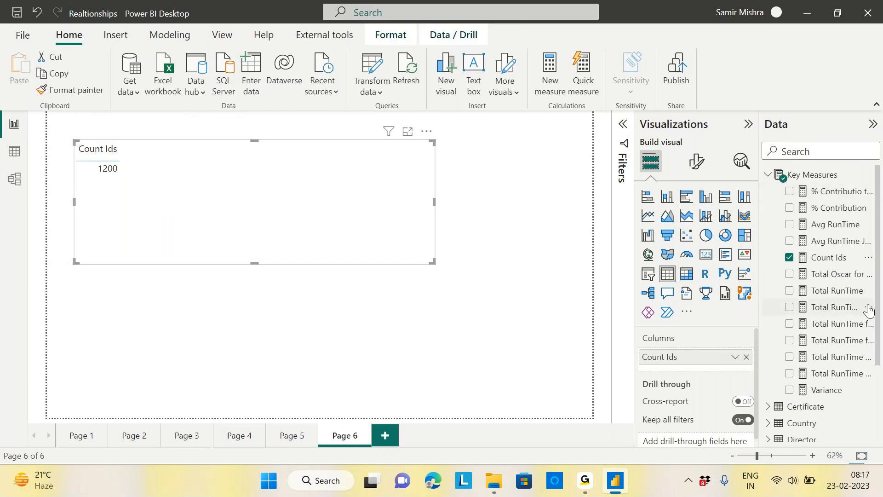
Step: Review the column argument of Count Ids and create the measure Count of Titles = COUNT(Film[Title]) in the Key Measures table
left_click(827, 260)
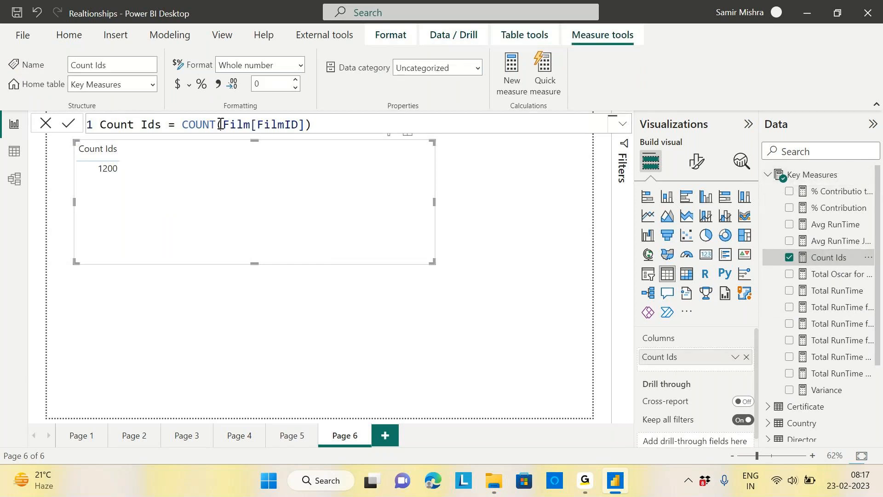
left_click_drag(222, 124, 307, 126)
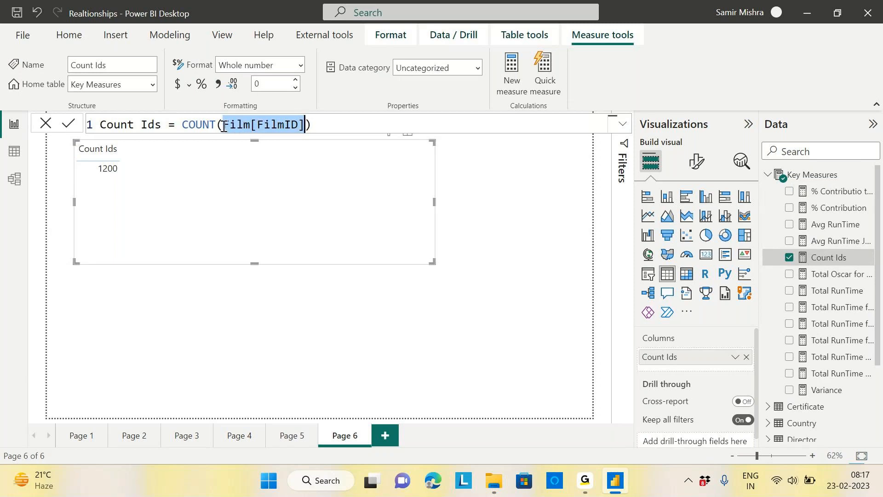
right_click(808, 175)
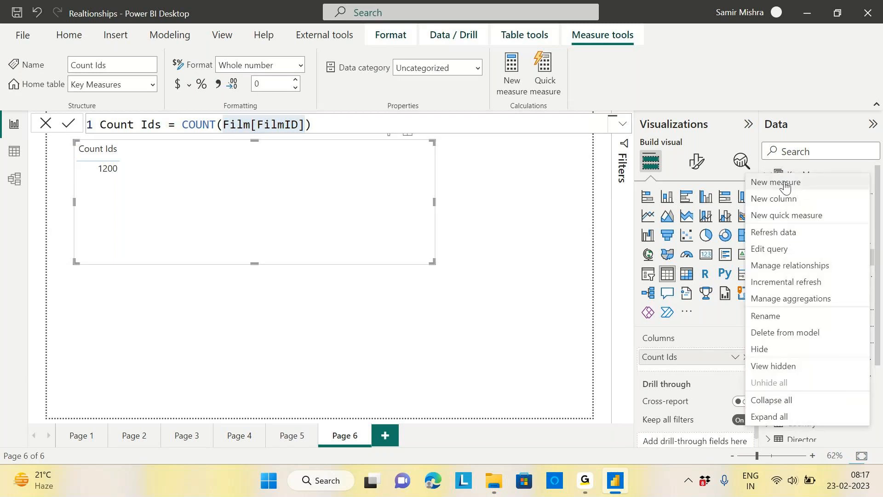
left_click(708, 78)
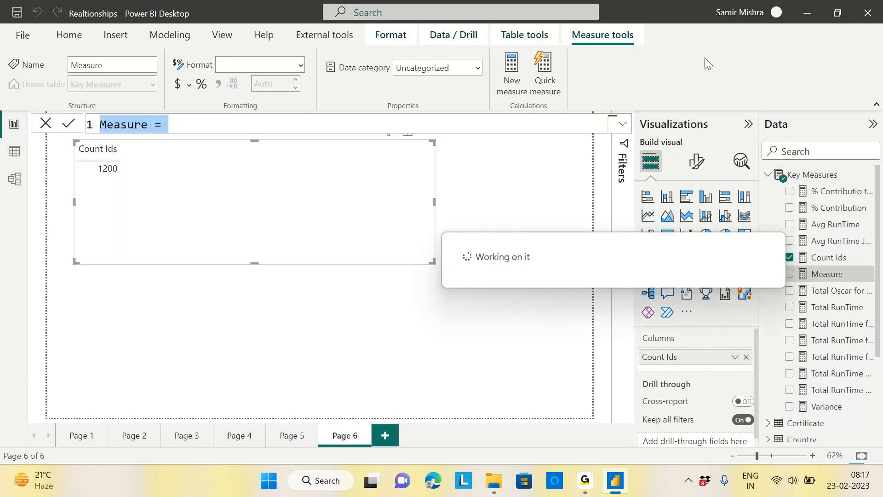
type("Cou")
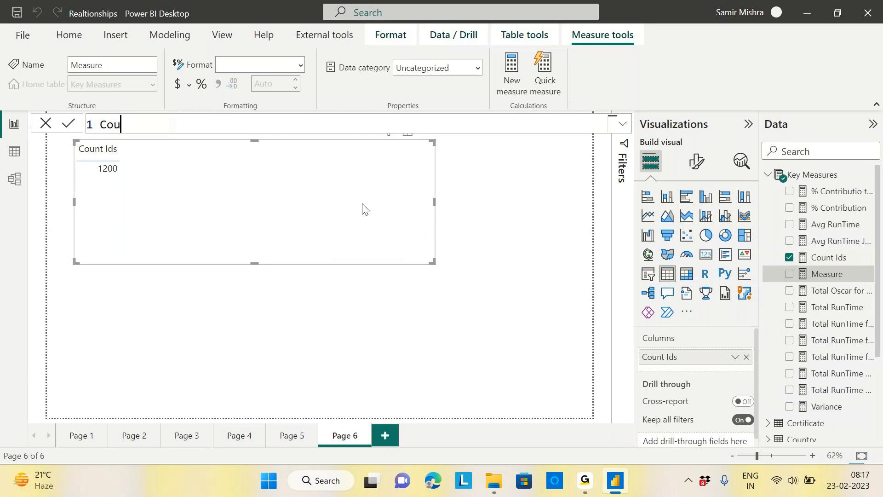
type("nt of Titles= coun")
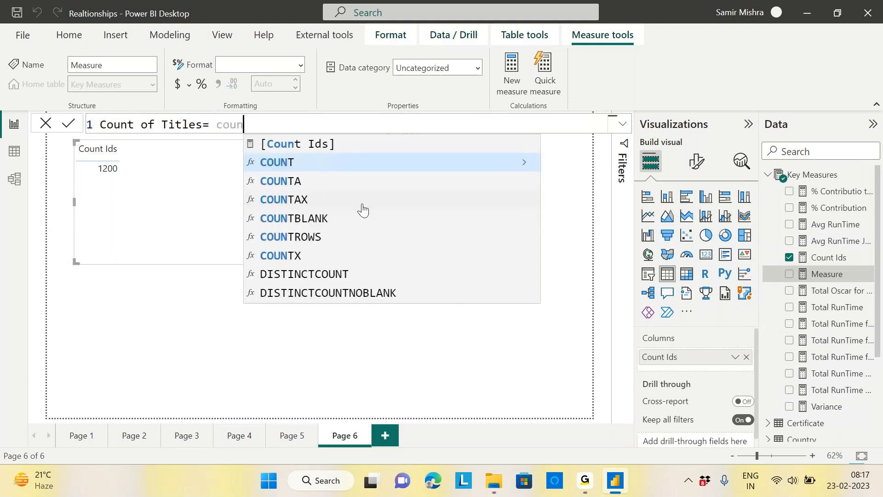
left_click(285, 163)
type("tit")
left_click(317, 146)
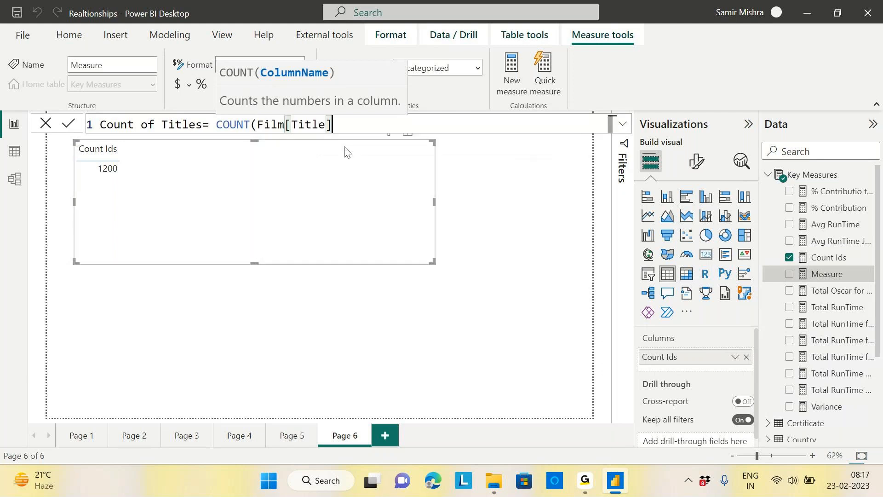
type(")")
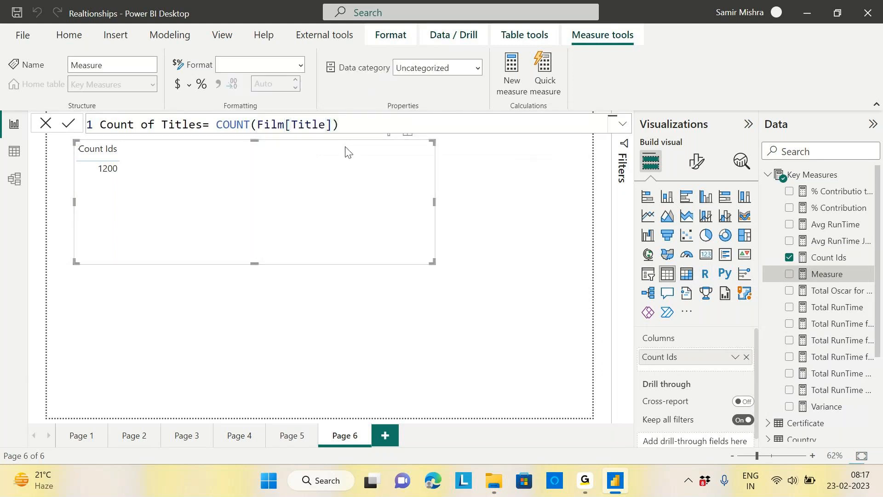
key("Return")
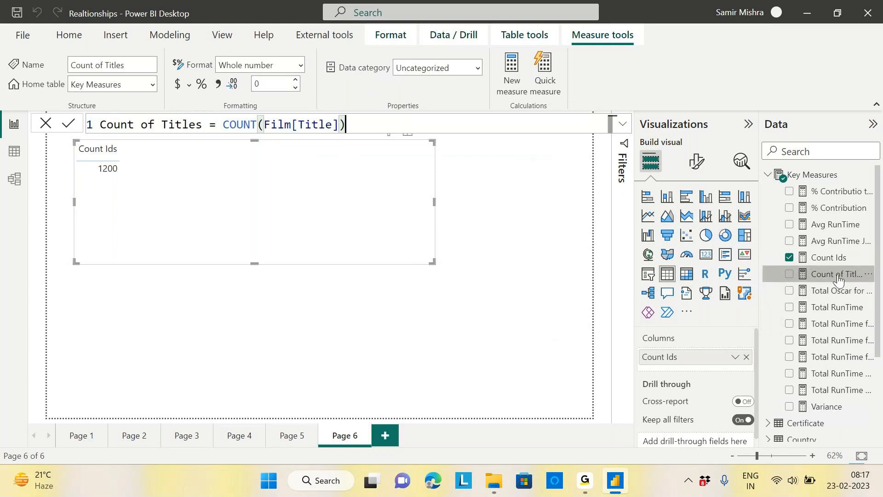
Step: Add Count of Titles to the table visual and shift the visual closer to the page's left edge
left_click_drag(822, 274, 228, 189)
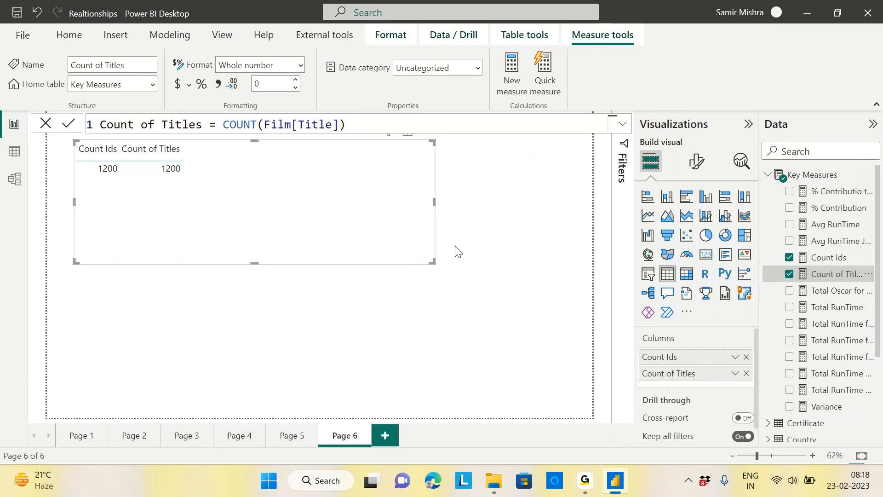
left_click_drag(328, 227, 299, 238)
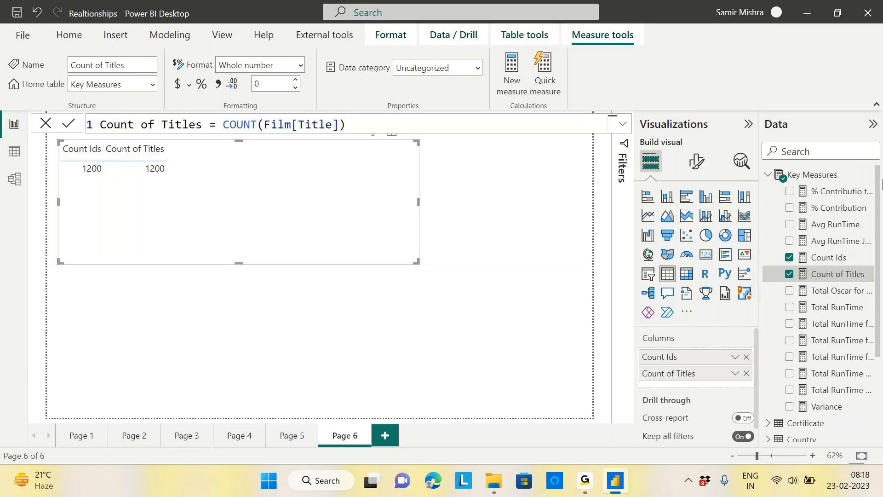
Step: Create the measure Count of Dates = COUNT(Film[ReleaseDate]) in the Key Measures table and add it to the table visual
left_click(868, 175)
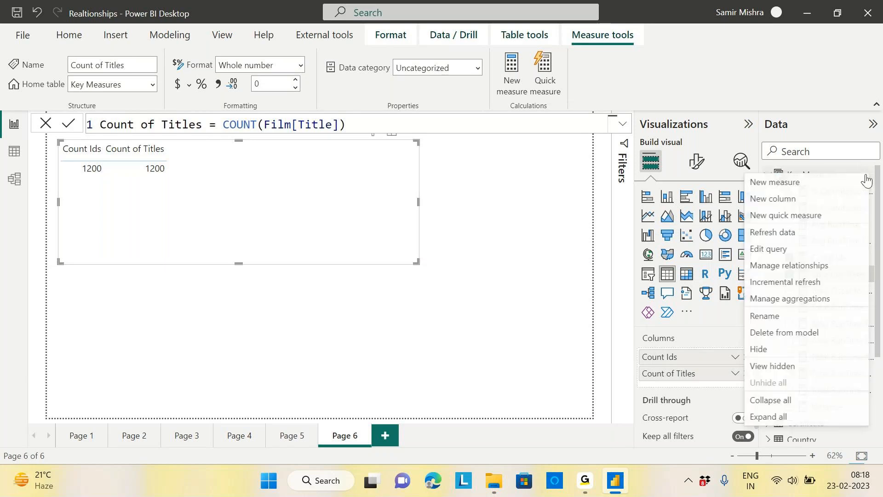
left_click(782, 183)
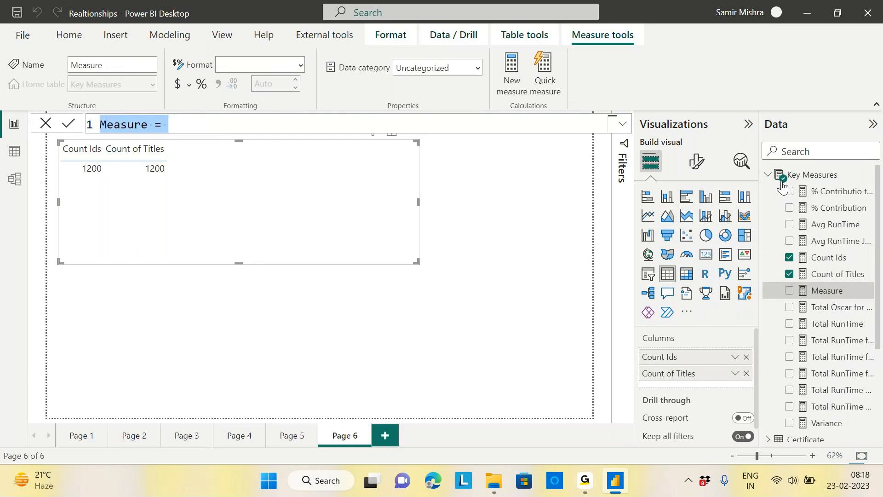
type("Count od")
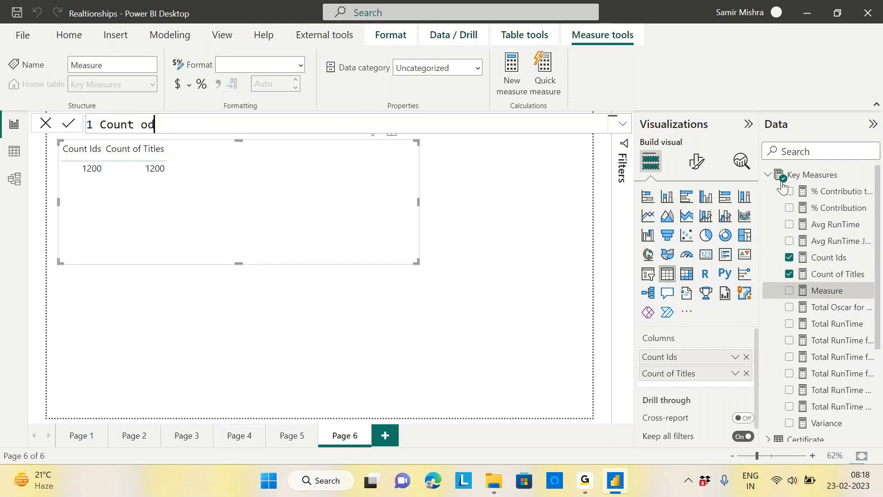
key("BackSpace")
type("f Dates= cou")
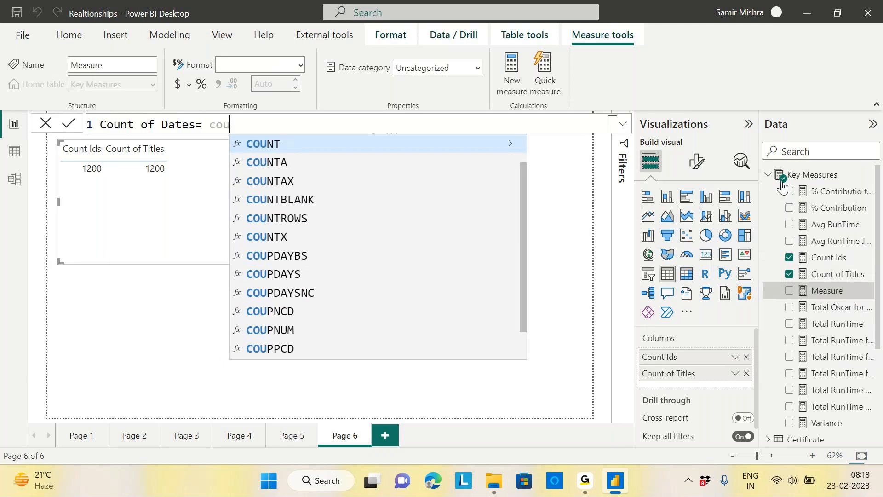
type("nt")
key("Tab")
type("rel")
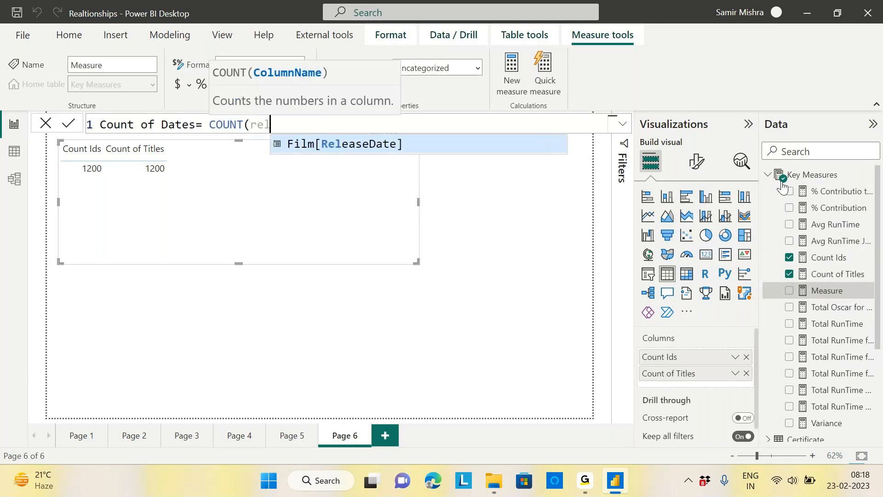
left_click(366, 147)
type(")")
key("Return")
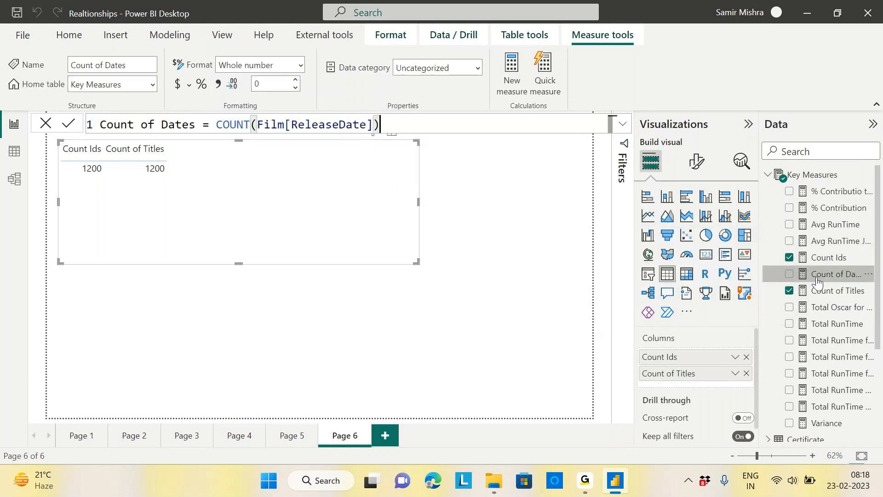
left_click_drag(837, 275, 255, 167)
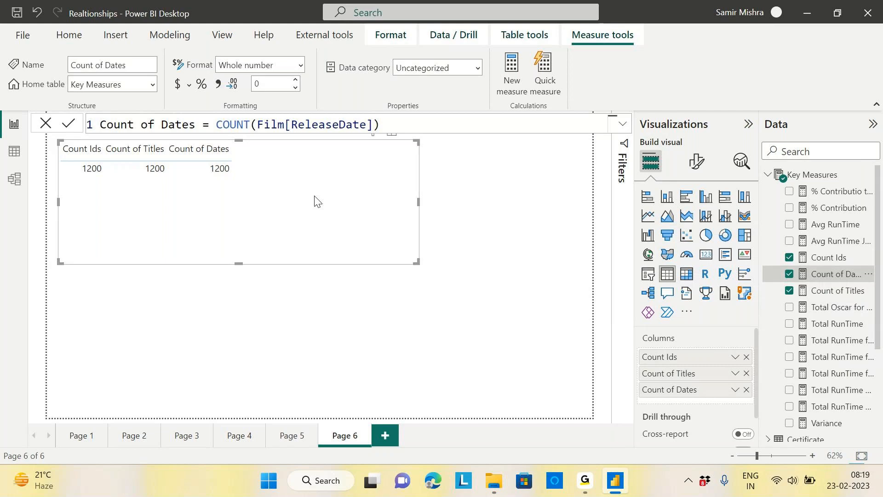
Step: Open the Film table's rows in the data view and look through its columns
left_click(14, 152)
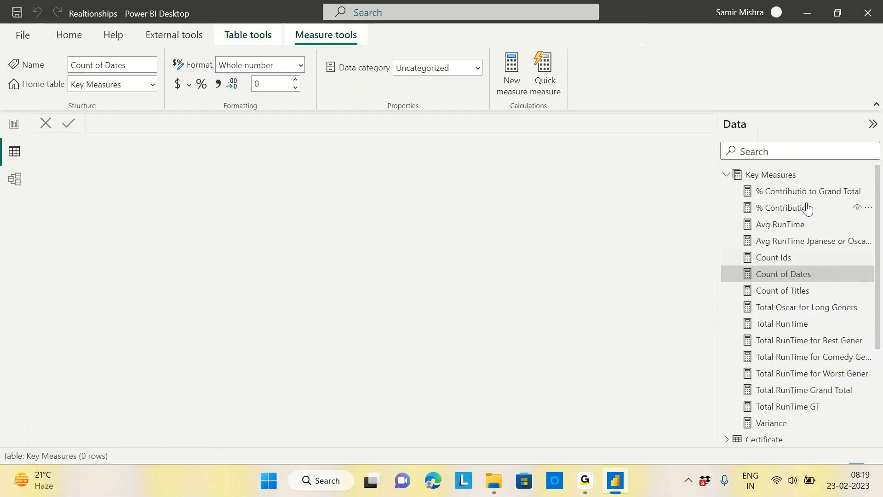
left_click(726, 175)
left_click(753, 243)
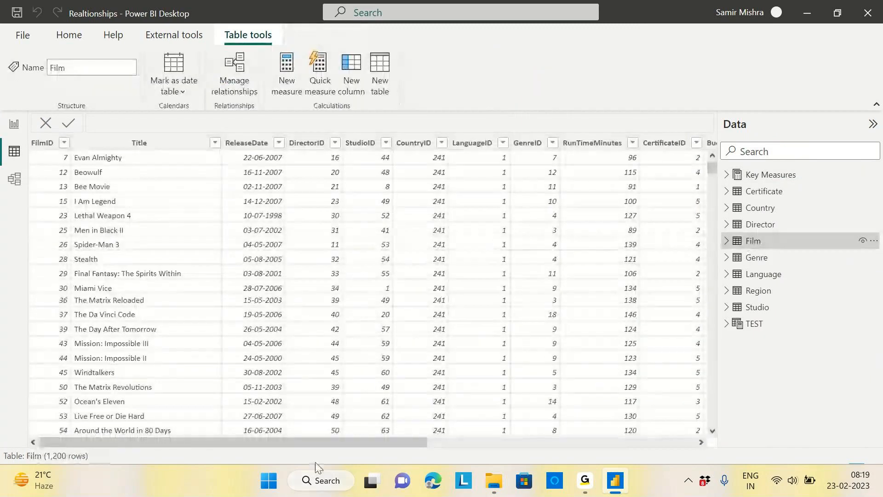
left_click_drag(317, 440, 716, 463)
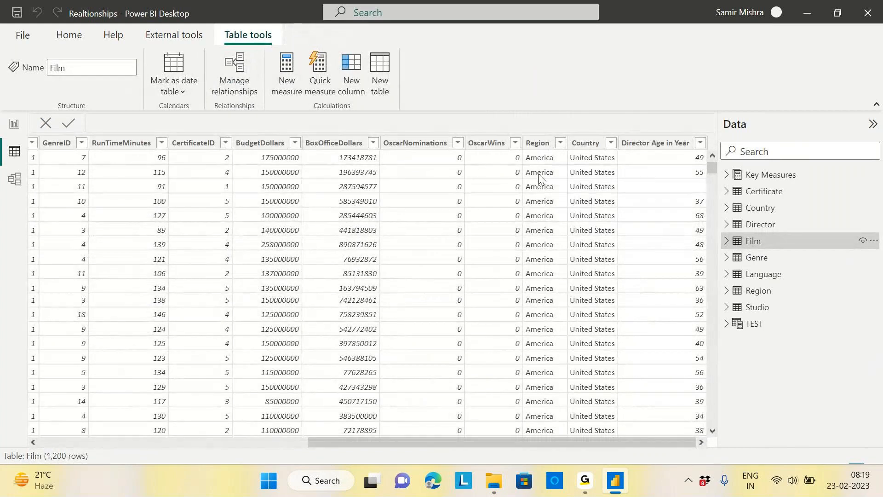
Step: Add a calculated column to the Film table with the formula Is Winner = Film[OscarWins]>0
left_click_drag(525, 443, 573, 456)
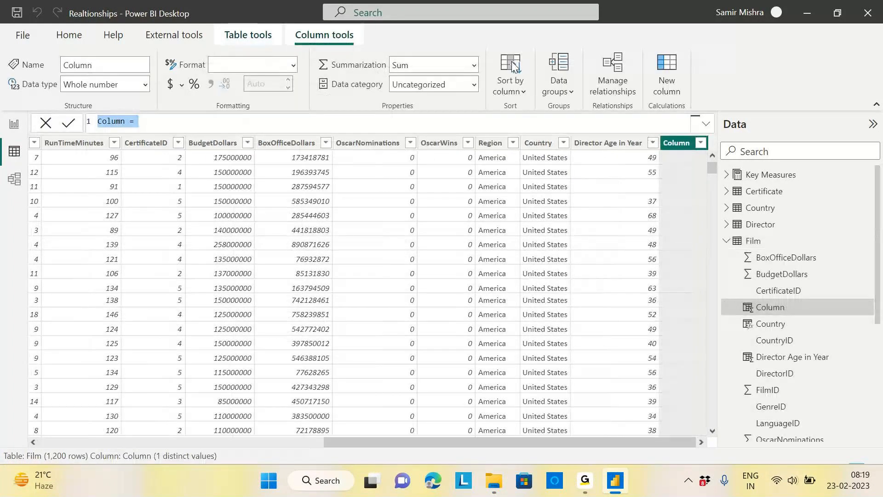
type("Is Winner= ")
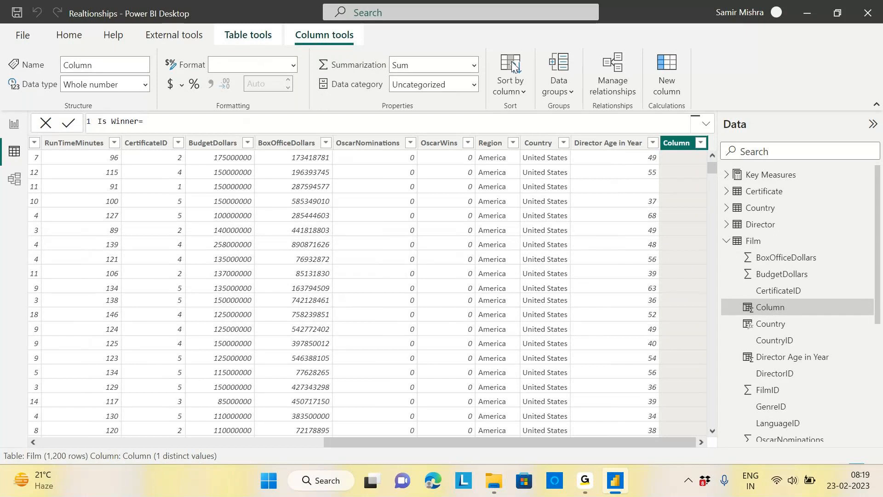
type("osc")
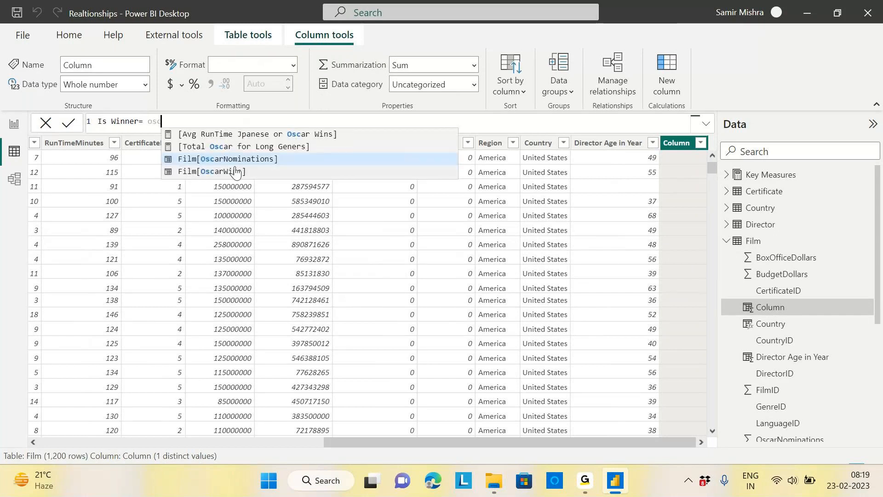
left_click(230, 169)
type(">")
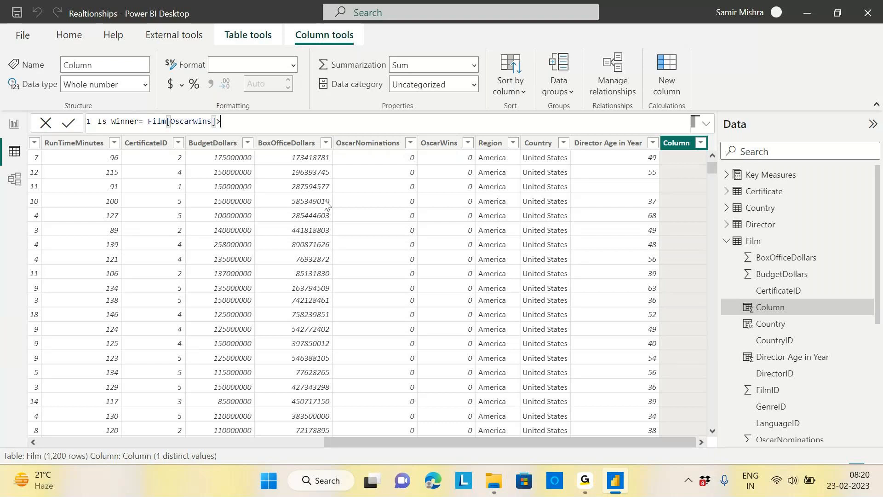
type("0")
left_click_drag(148, 121, 229, 127)
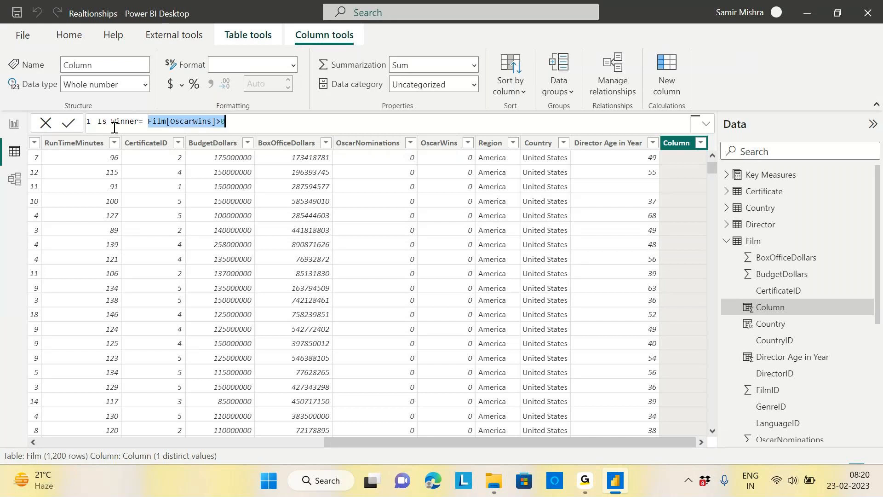
left_click(236, 122)
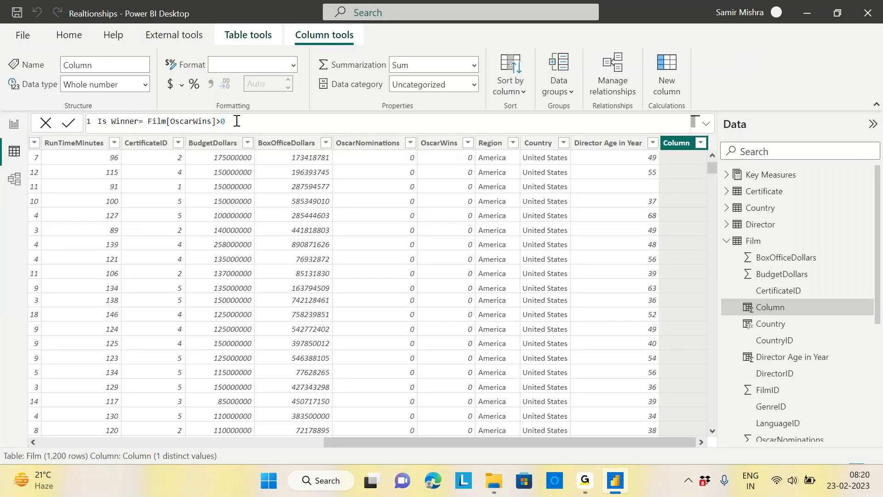
key("Return")
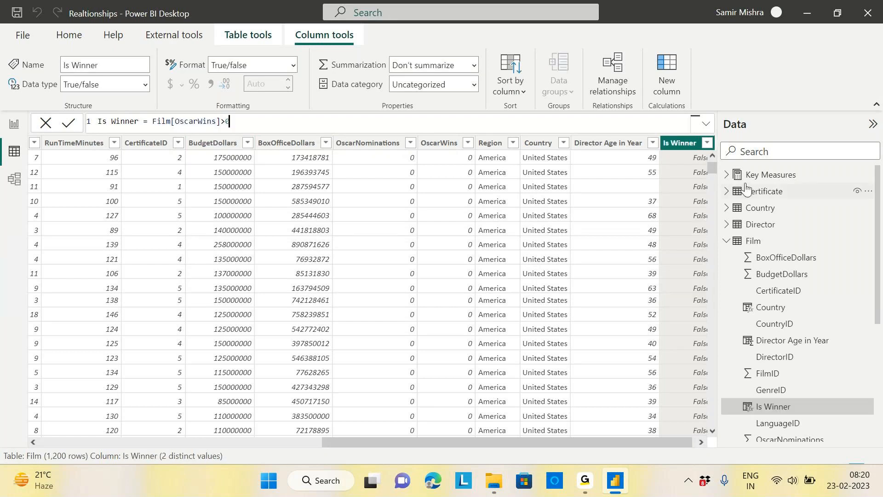
Step: Check which distinct values the Is Winner column offers for filtering, without applying a filter
left_click_drag(558, 440, 637, 443)
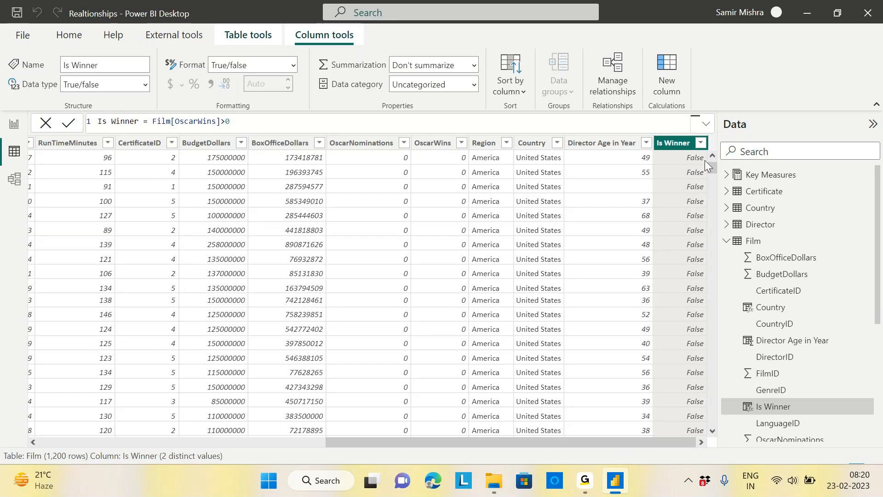
left_click(701, 144)
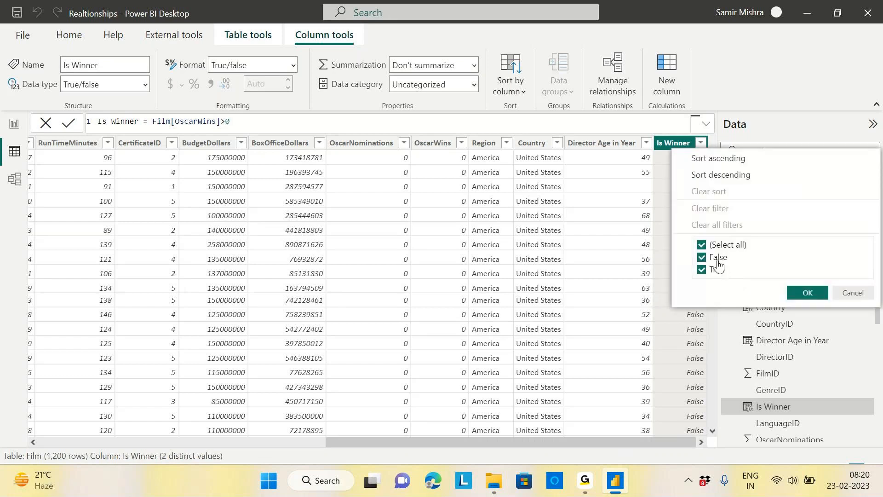
left_click(853, 293)
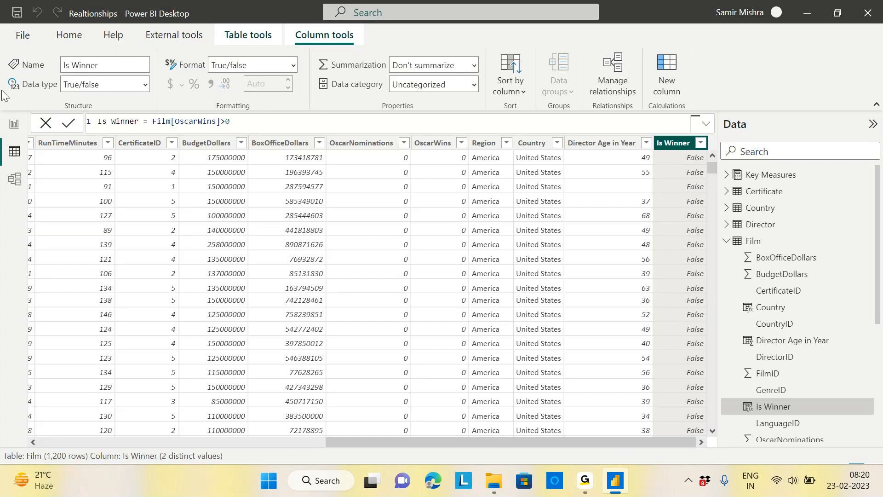
Step: Create the measure Count IsWinner = COUNT(Film[Is Winner]) in the Key Measures table from the report view
left_click(14, 124)
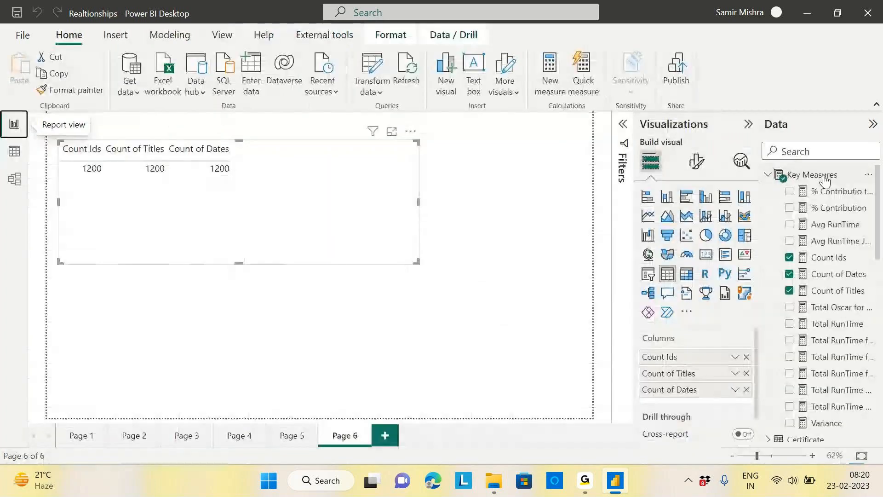
left_click(869, 179)
left_click(499, 187)
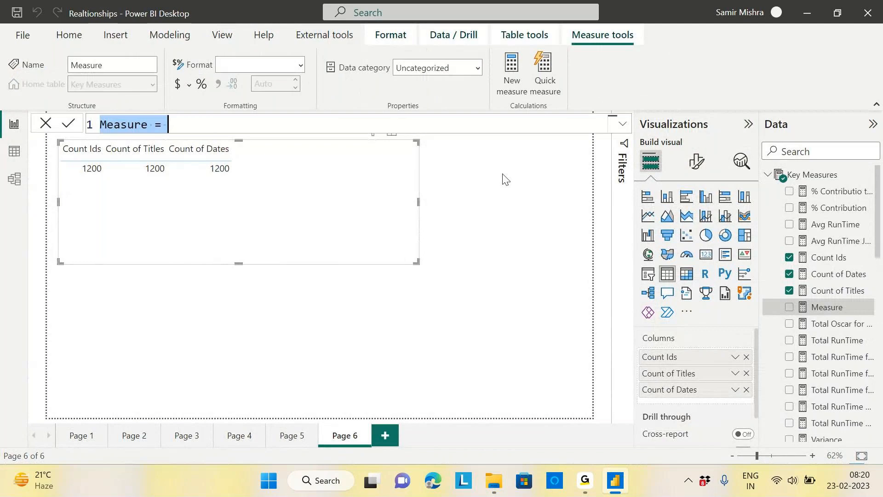
type("Count I")
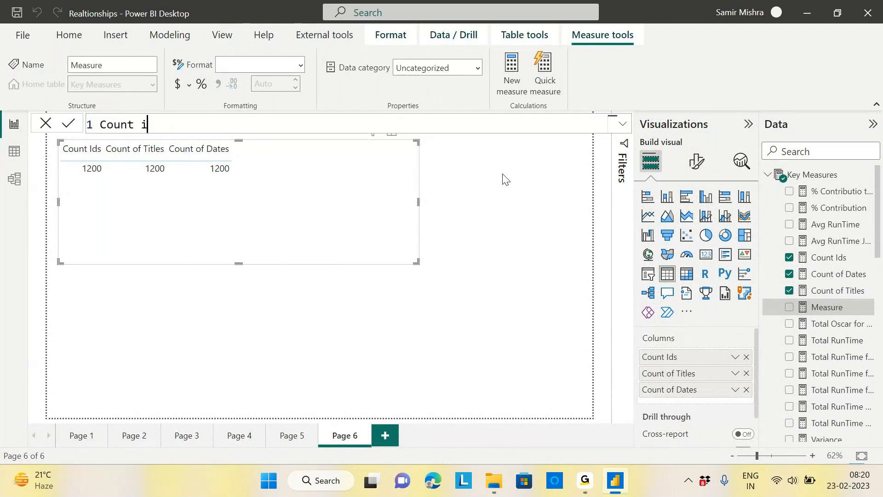
type("sWinner= cpu")
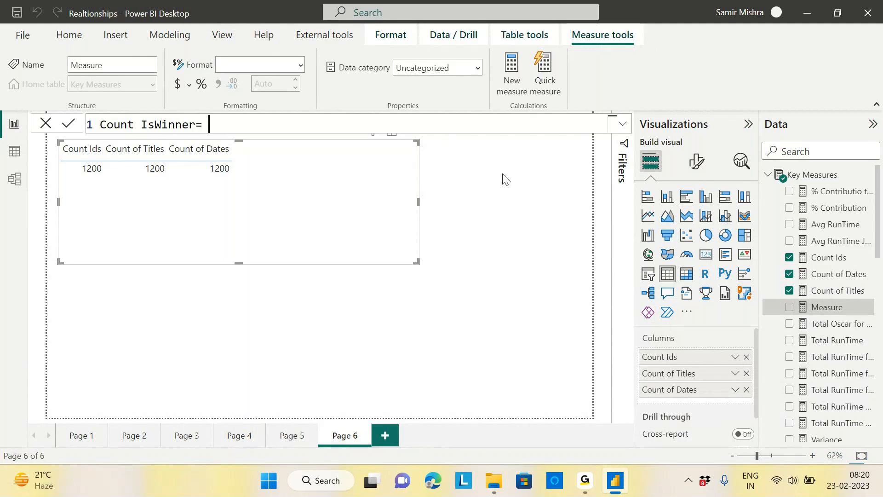
key("BackSpace")
key("BackSpace")
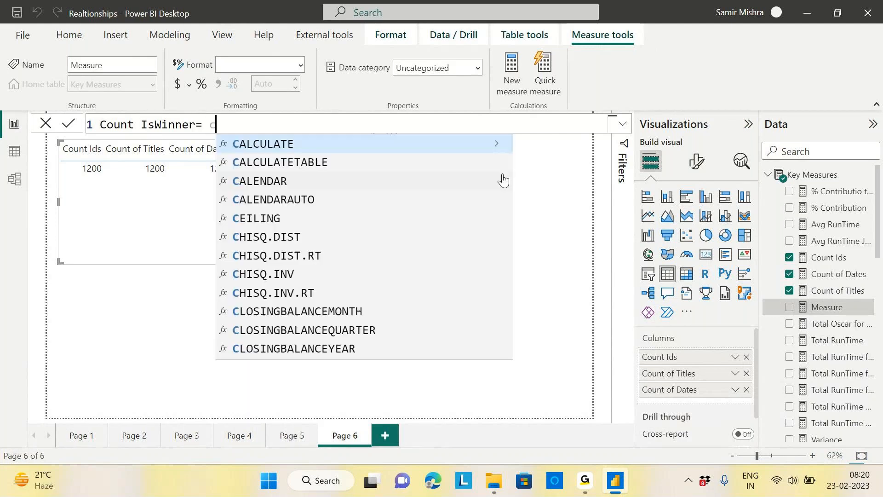
key("Caps_Lock")
key("BackSpace")
type("COUNT(IS")
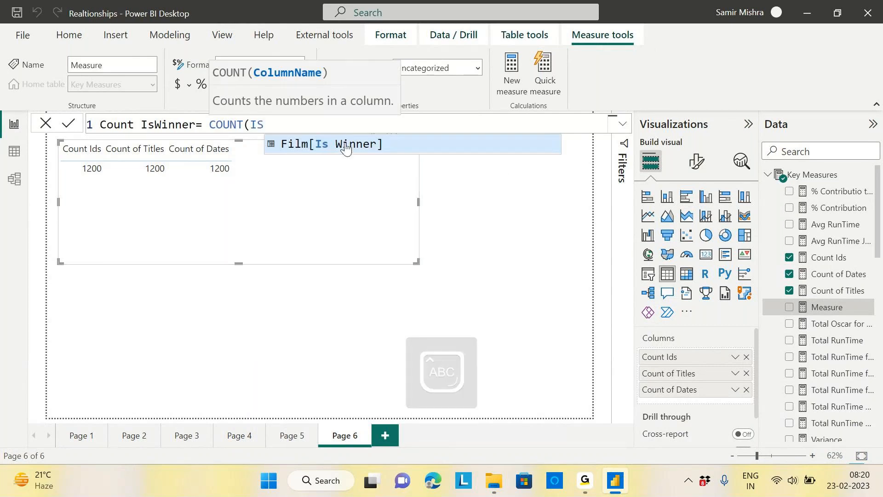
left_click(346, 144)
type(")")
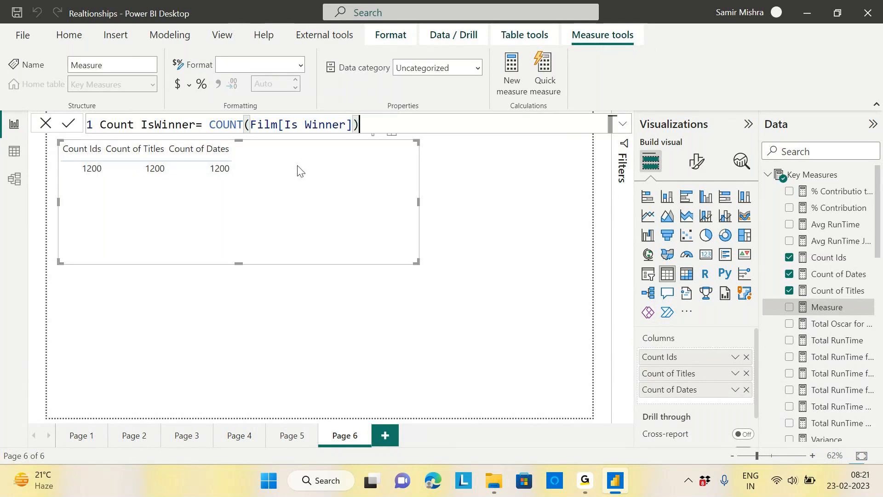
key("Return")
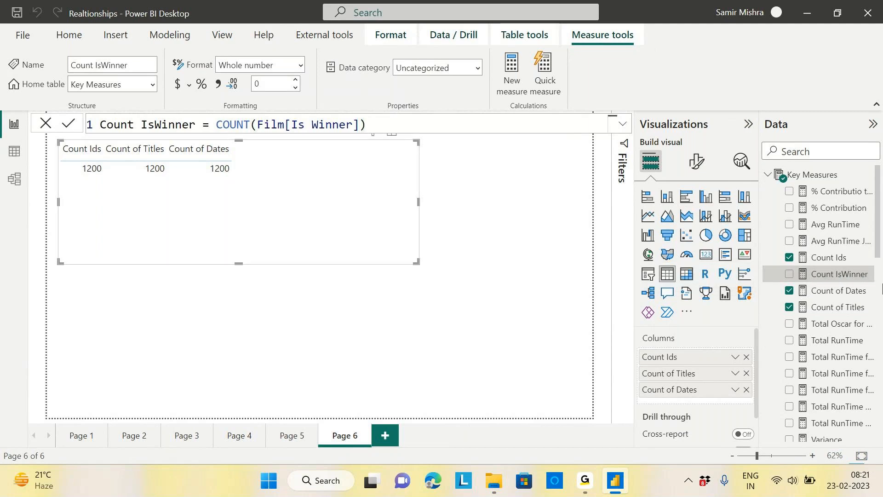
Step: Try to show Count IsWinner in the Page 6 table visual, read the error details, and remove the measure from the visual
left_click_drag(823, 274, 341, 182)
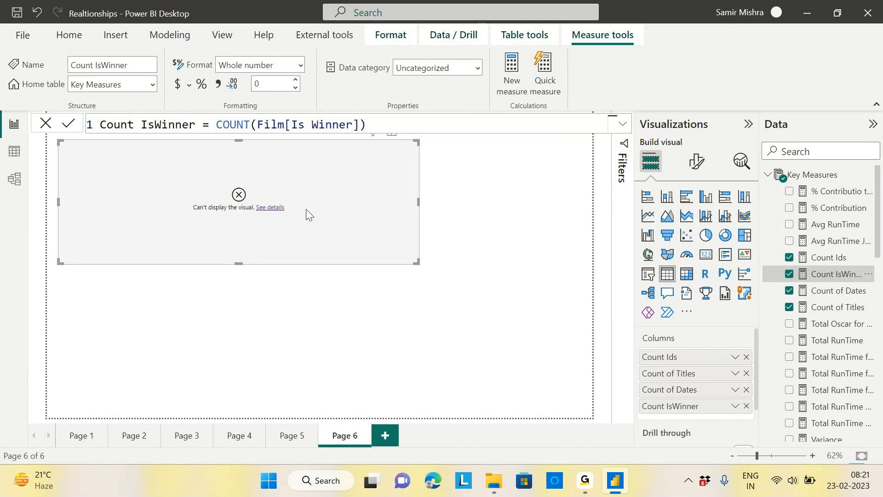
left_click(276, 208)
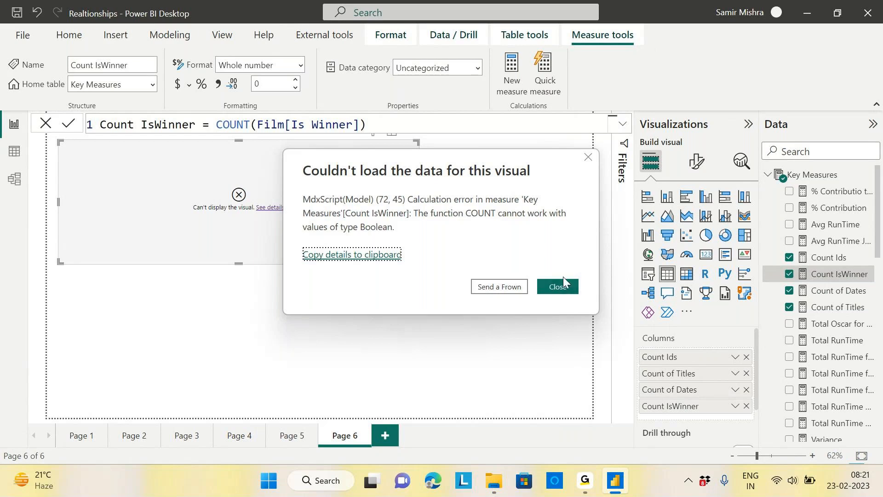
left_click(558, 288)
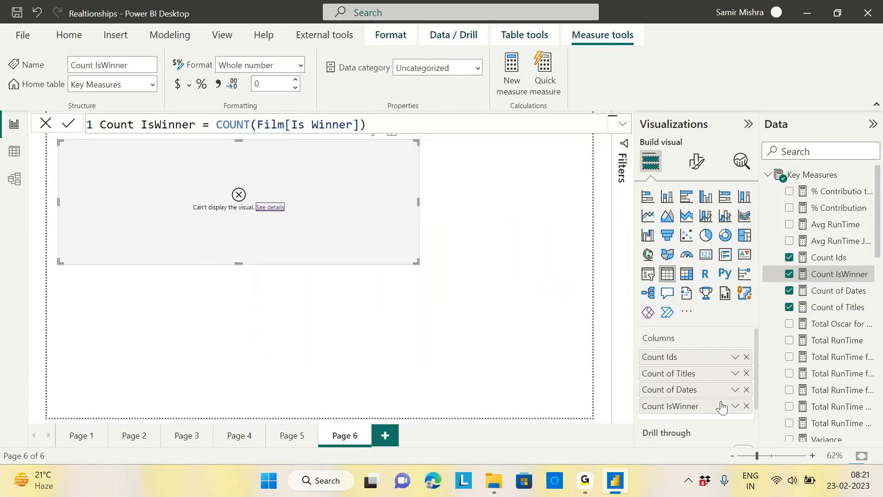
left_click(746, 406)
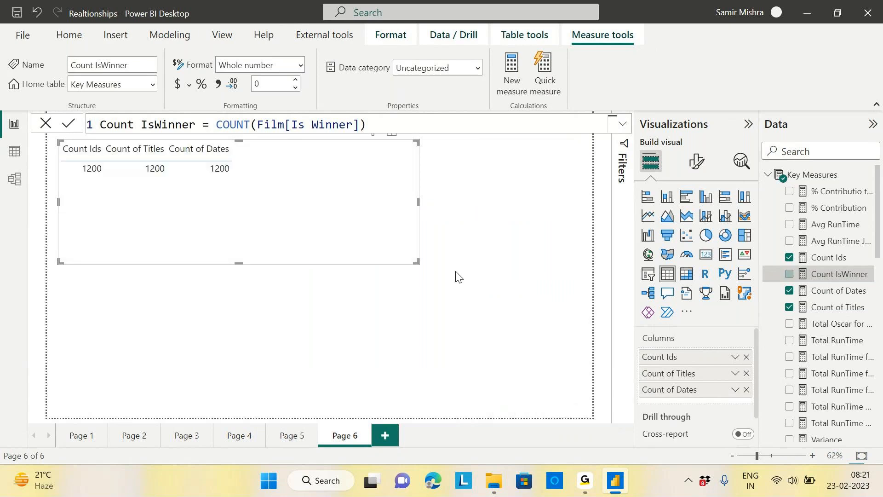
Step: Change the Count IsWinner formula to COUNTA(Film[Is Winner]) and add the measure to the Page 6 table visual
left_click(251, 124)
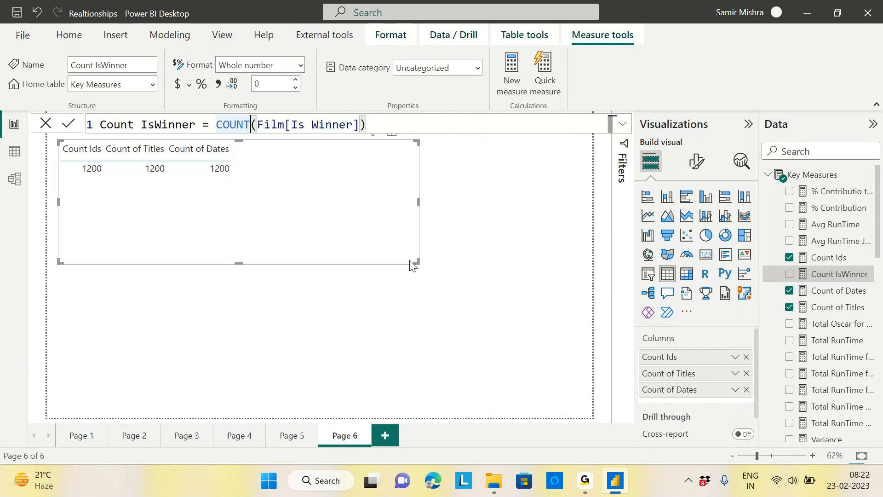
type("a")
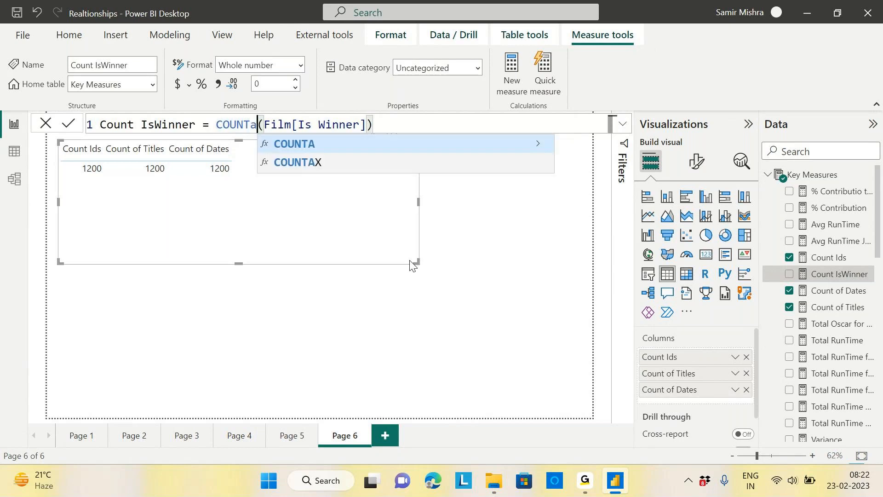
left_click(296, 147)
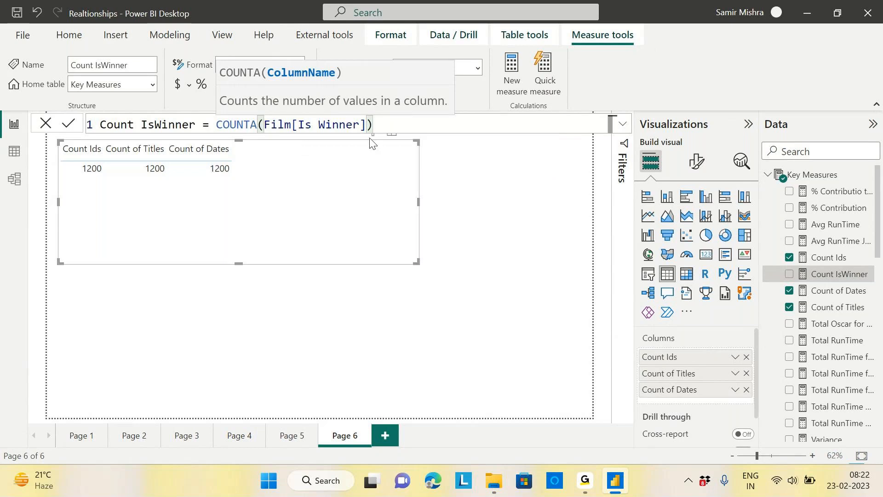
left_click(384, 127)
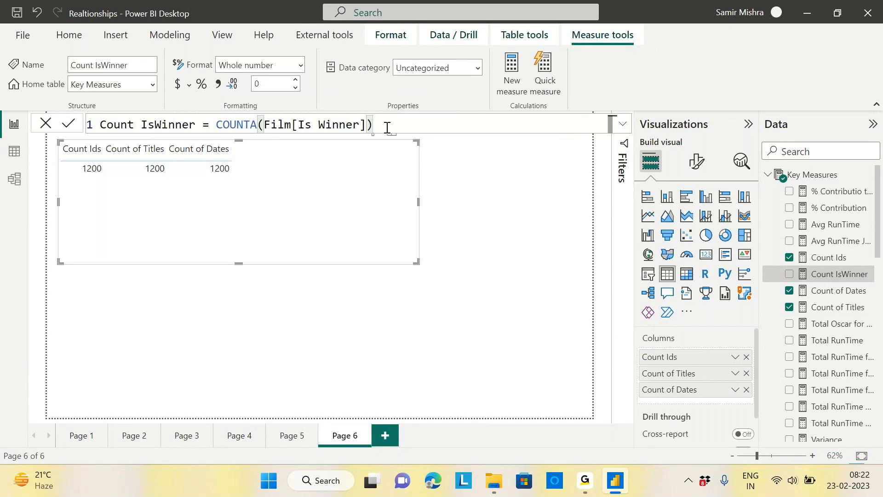
key("Return")
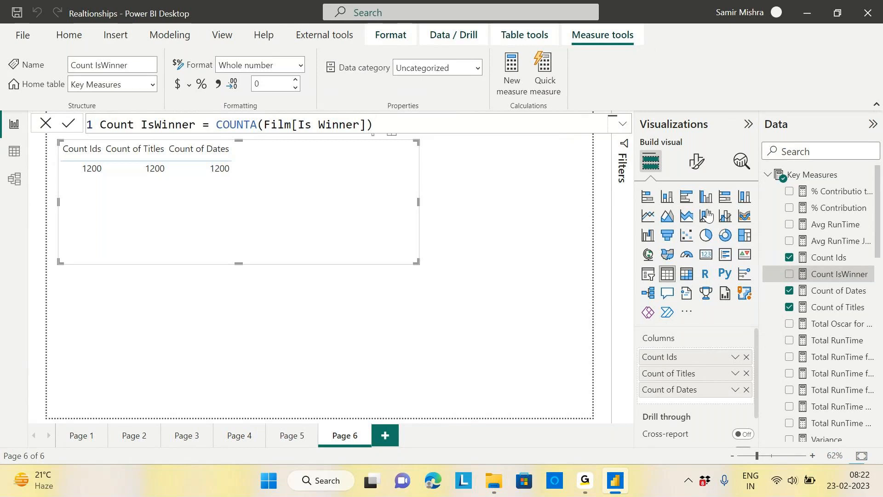
left_click_drag(835, 276, 332, 188)
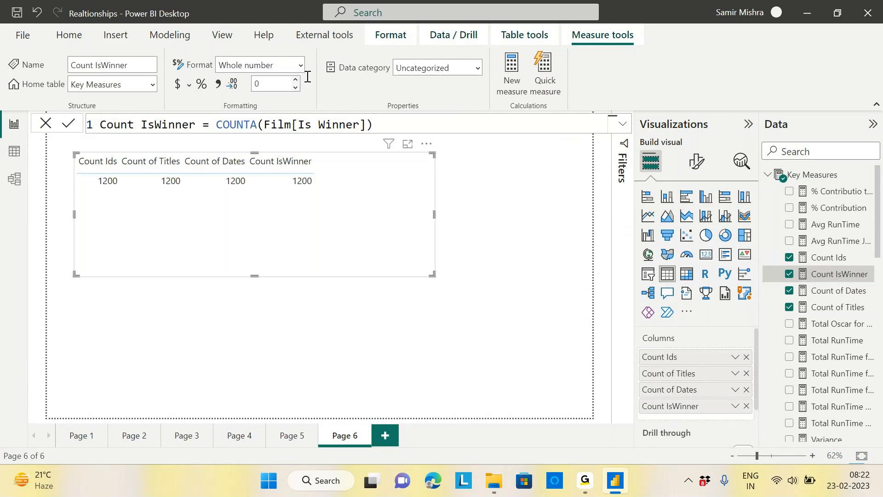
Step: Take Count IsWinner out of the table visual and change the Film table's Is Winner column formula to INT(Film[OscarWins]>0)
left_click(790, 273)
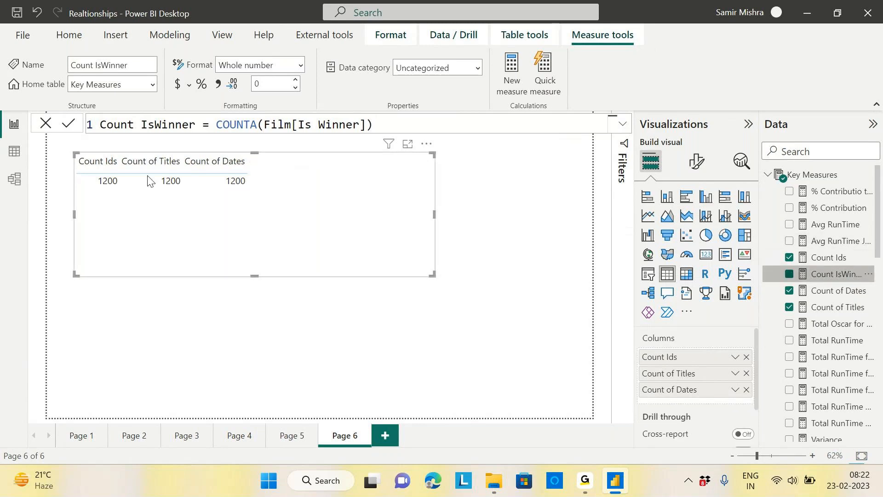
left_click(14, 151)
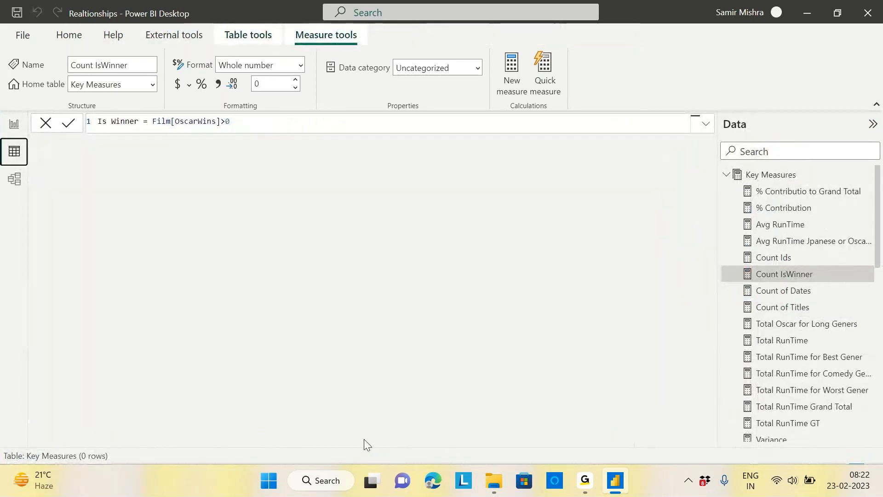
left_click(728, 176)
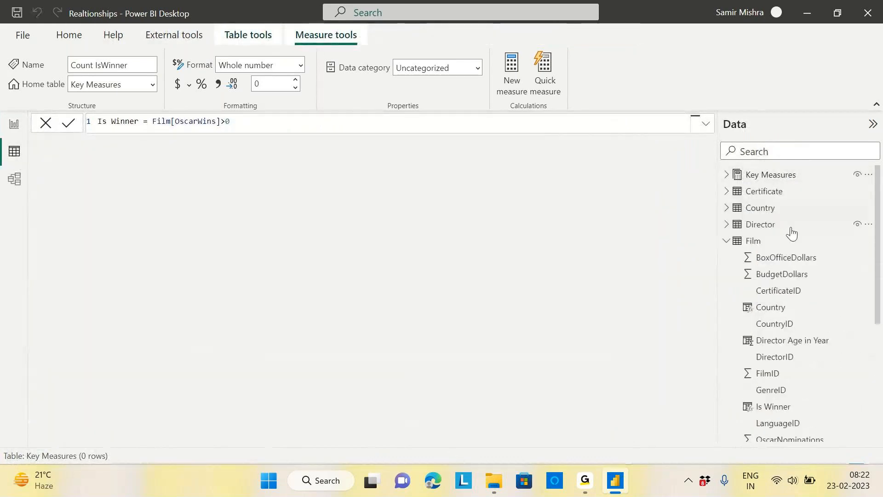
left_click(754, 240)
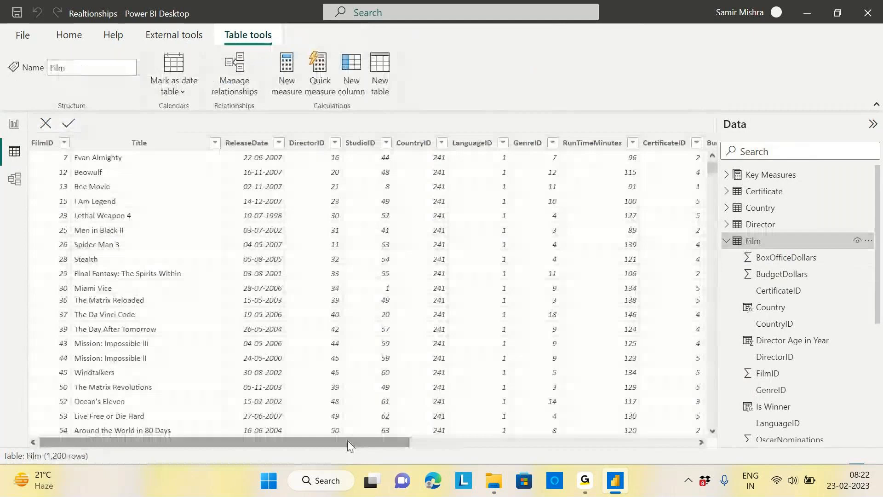
left_click_drag(348, 445, 699, 444)
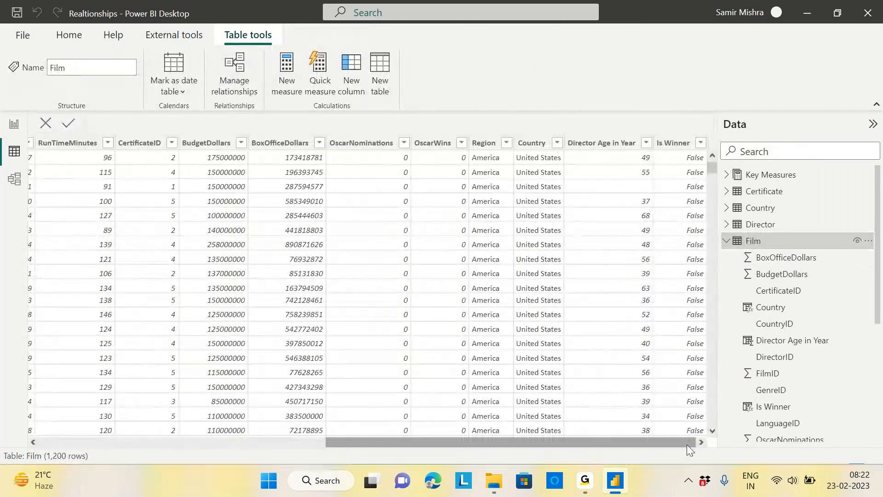
left_click(677, 148)
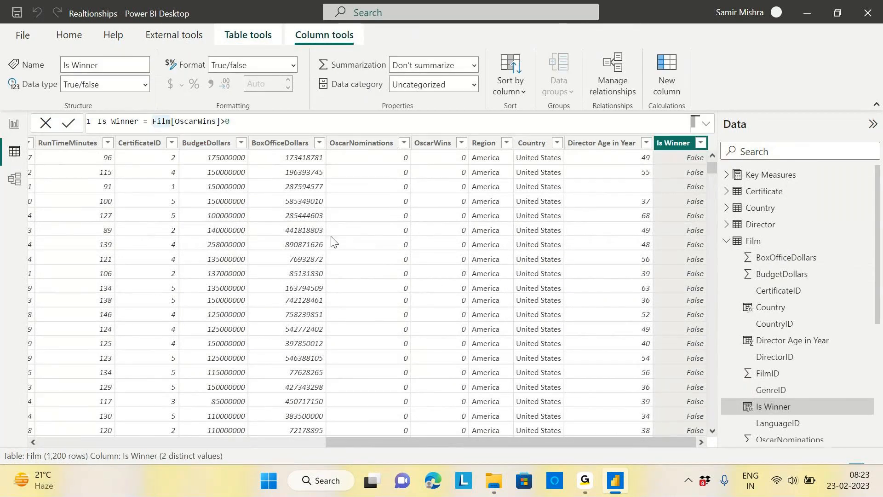
type("INT(")
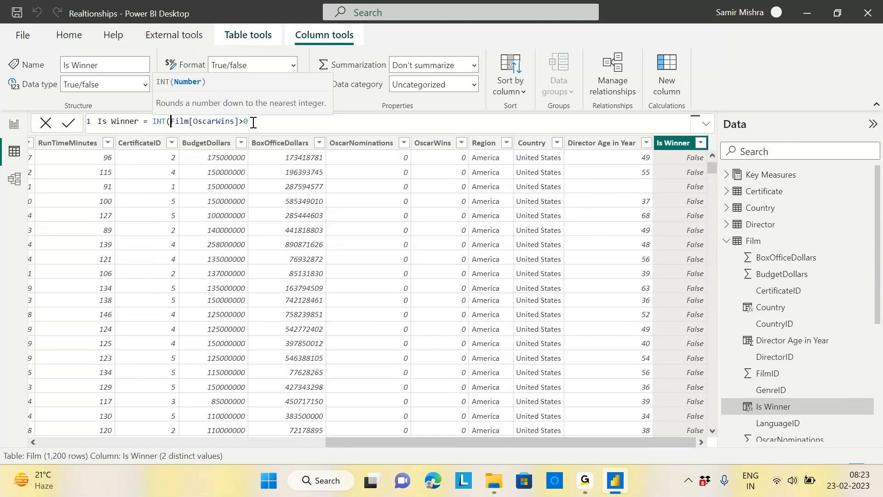
left_click(253, 122)
type(")")
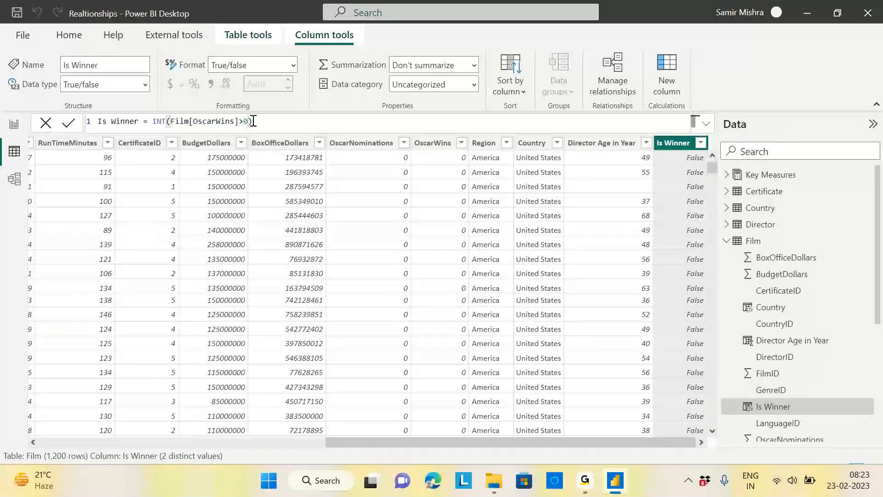
key("Return")
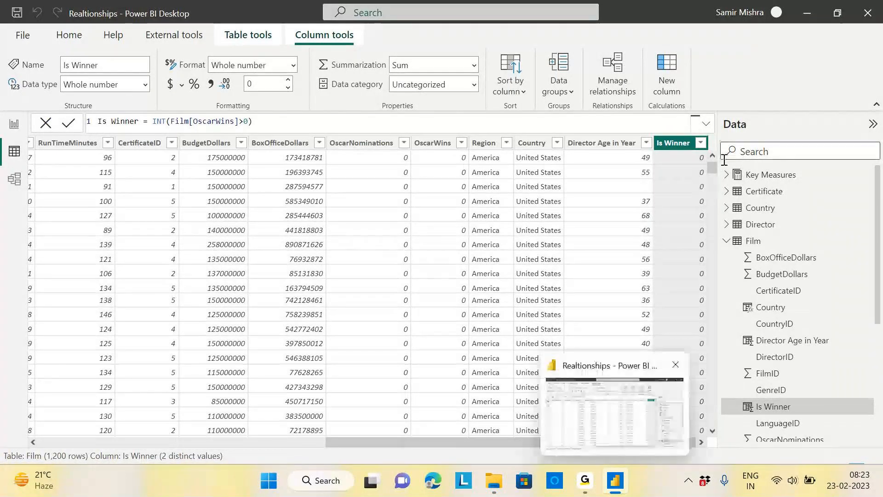
Step: Check the distinct values of the converted Is Winner column in its filter list, without applying a filter
left_click_drag(707, 143, 703, 143)
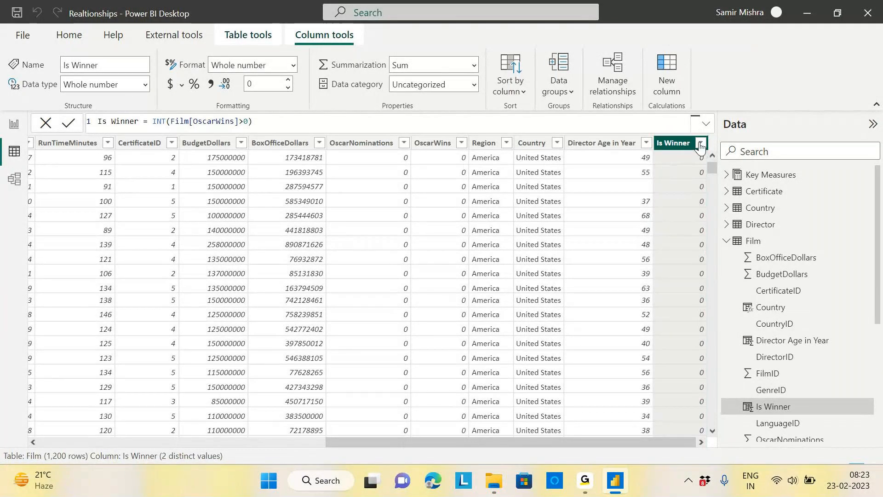
left_click(700, 143)
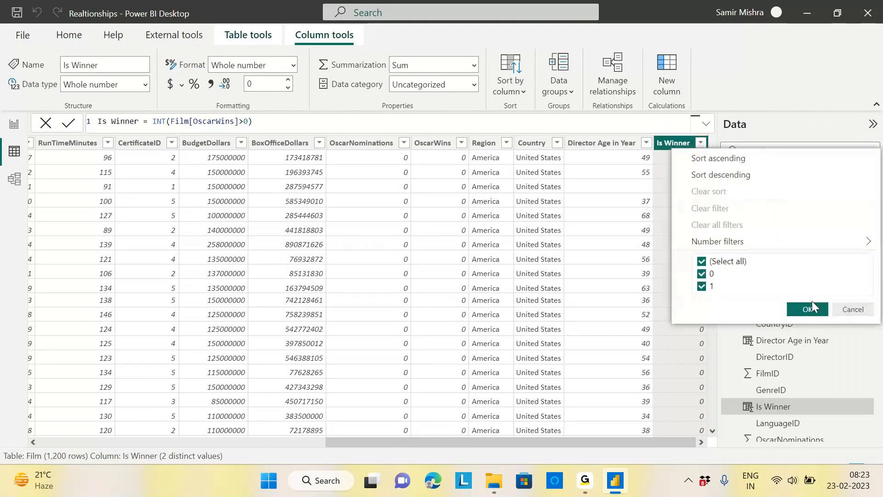
left_click(864, 309)
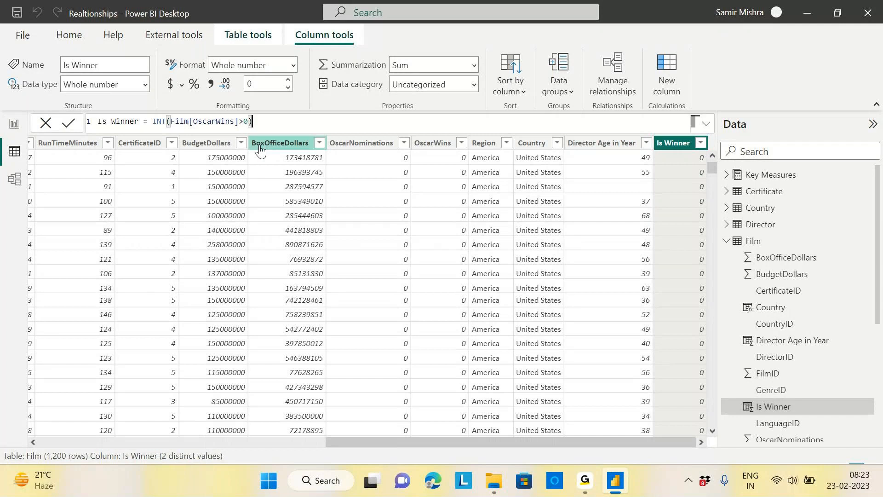
Step: Remove the INT function from the Is Winner column so its formula is Film[OscarWins]>0 again
left_click(168, 122)
key("Right")
key("BackSpace")
key("BackSpace")
key("BackSpace")
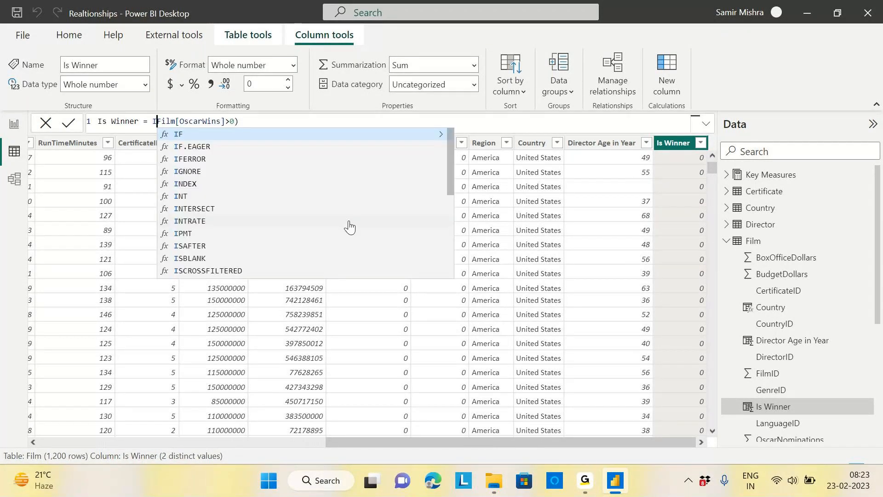
key("BackSpace")
left_click(251, 127)
key("BackSpace")
key("Return")
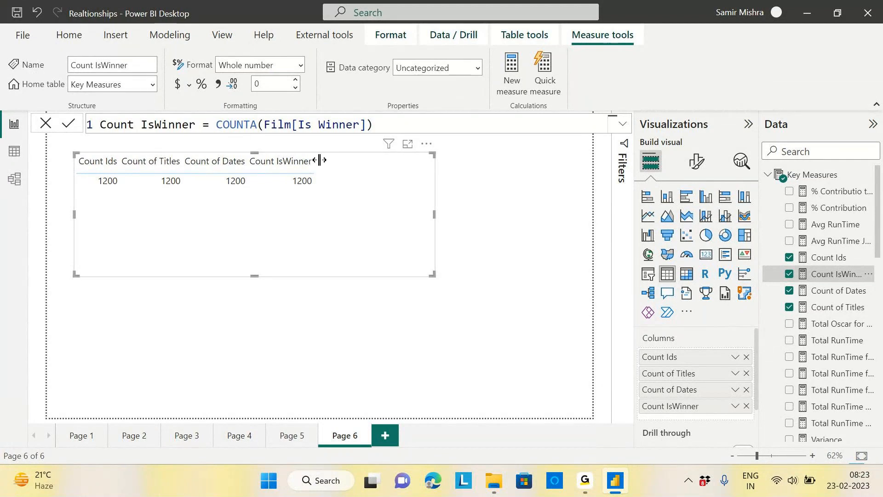
Step: Add a new measure named Count of Films to the Key Measures table
left_click_drag(350, 250, 347, 261)
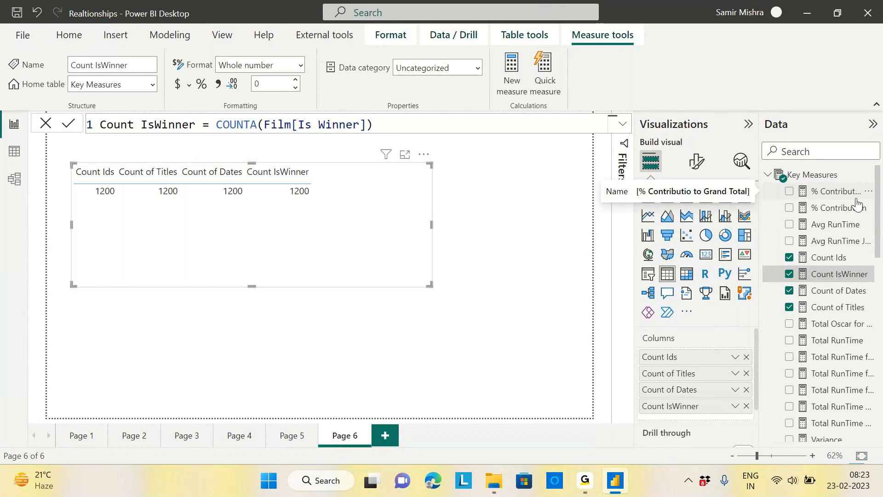
left_click(868, 175)
left_click(780, 187)
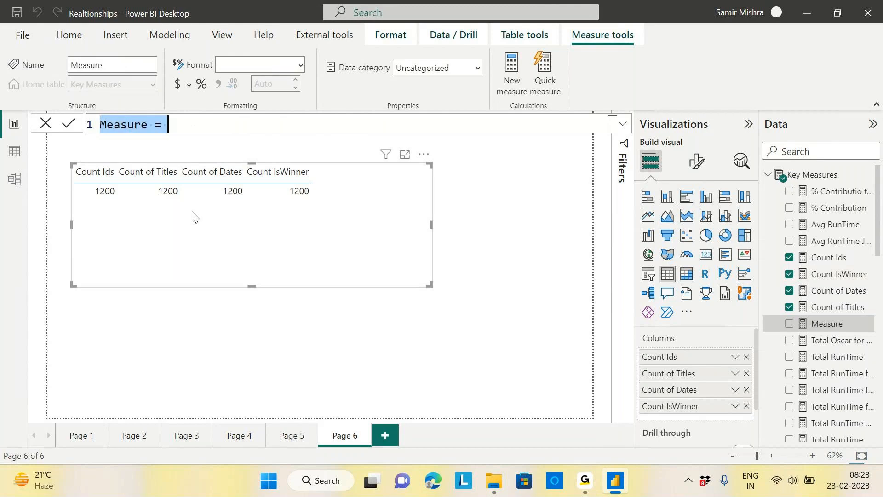
type("cOUN")
key("BackSpace")
key("BackSpace")
key("BackSpace")
key("BackSpace")
key("Caps_Lock")
type("Count of Films=")
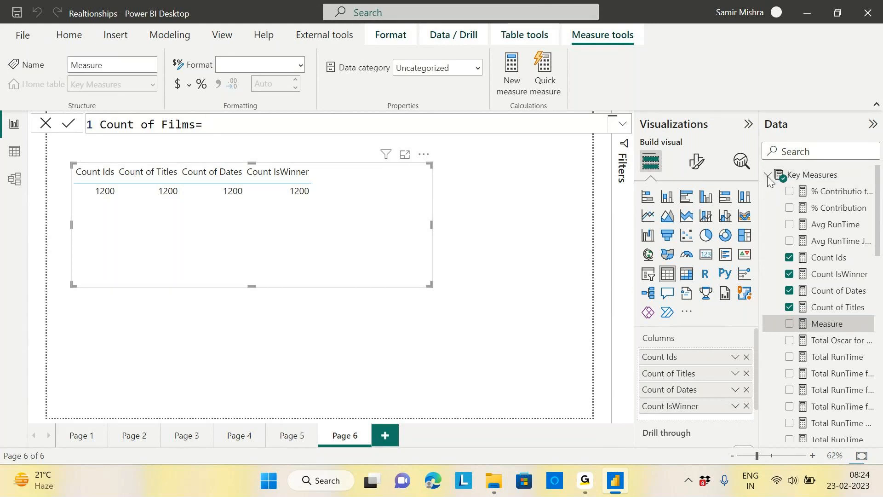
key("Return")
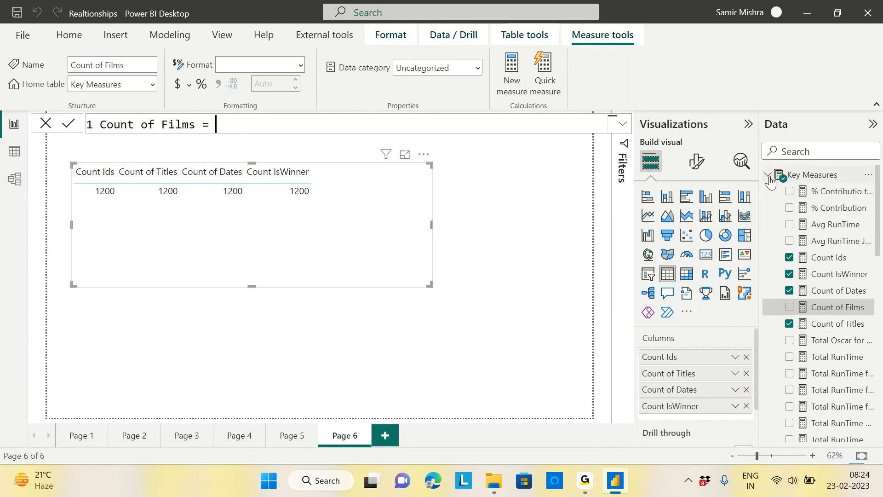
Step: Begin the Count of Films formula with the COUNTROWS function
left_click(767, 176)
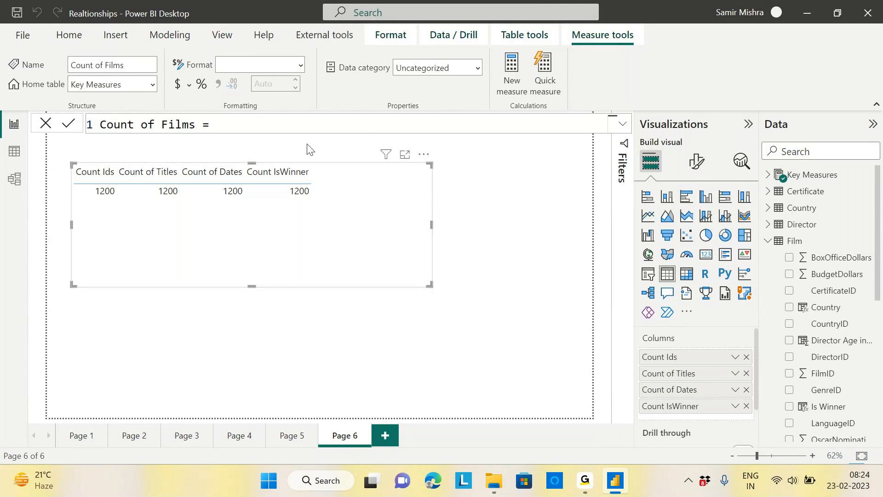
type("cu")
key("BackSpace")
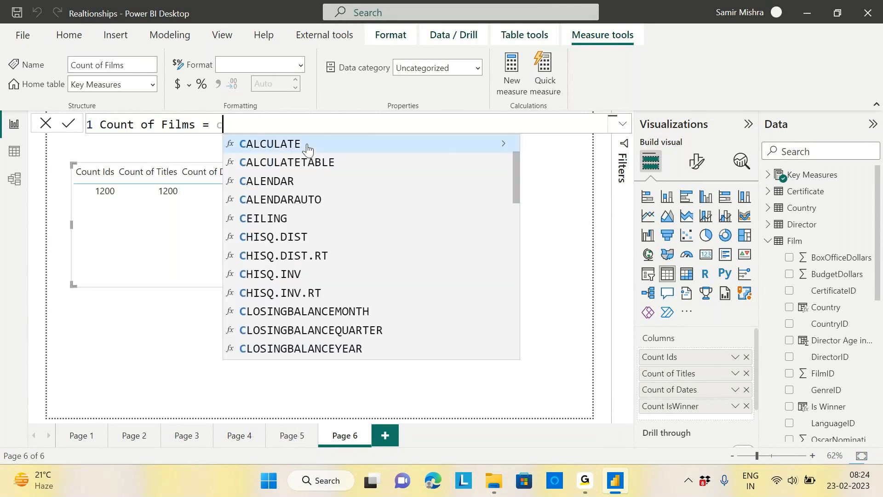
type("ountr")
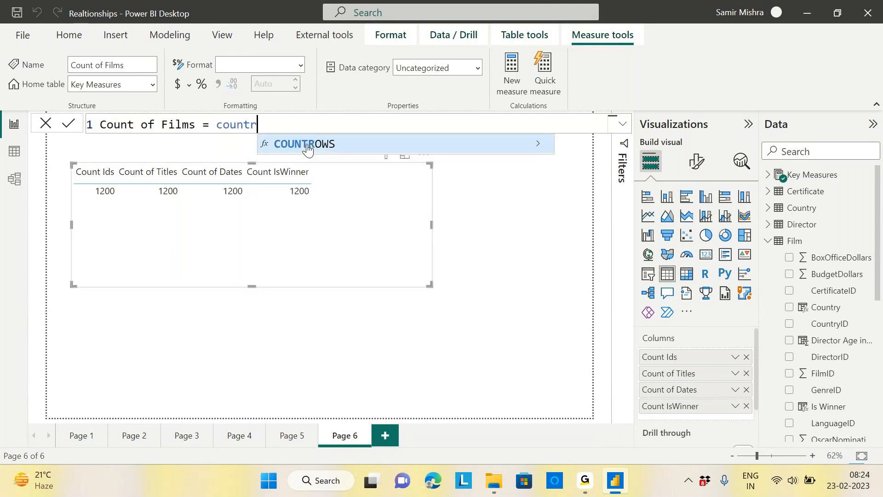
Step: Define the Count of Films measure as COUNTROWS(Film) and add it to the table visual on Page 6
left_click(308, 144)
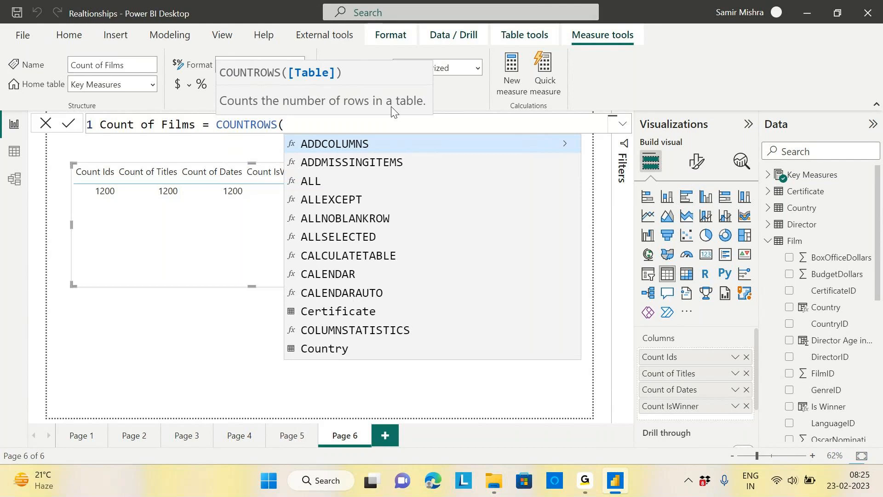
type("f Film")
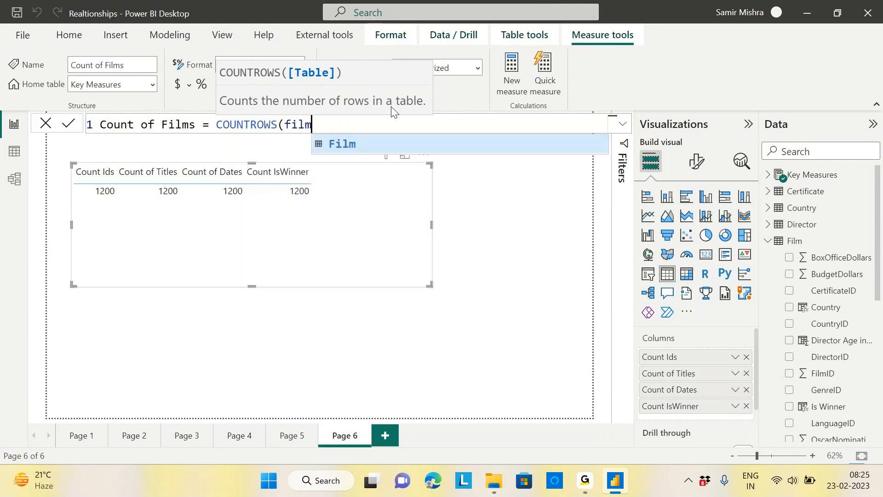
key("Tab")
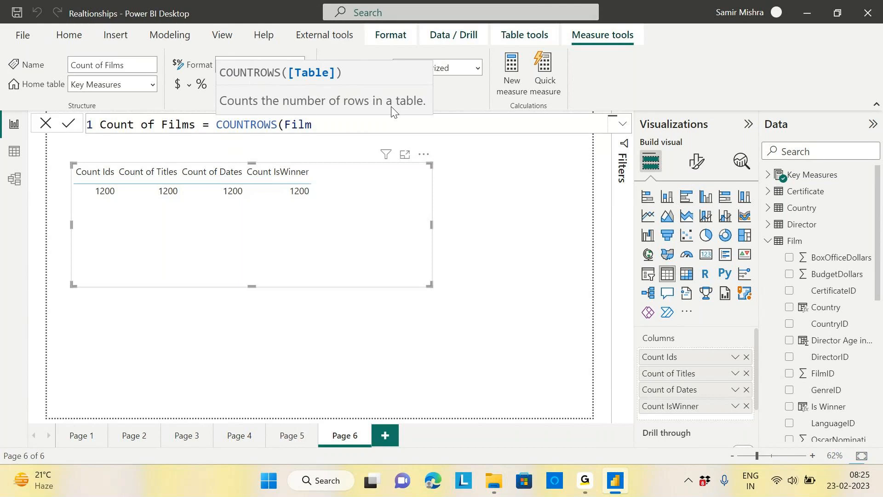
type(")")
key("Return")
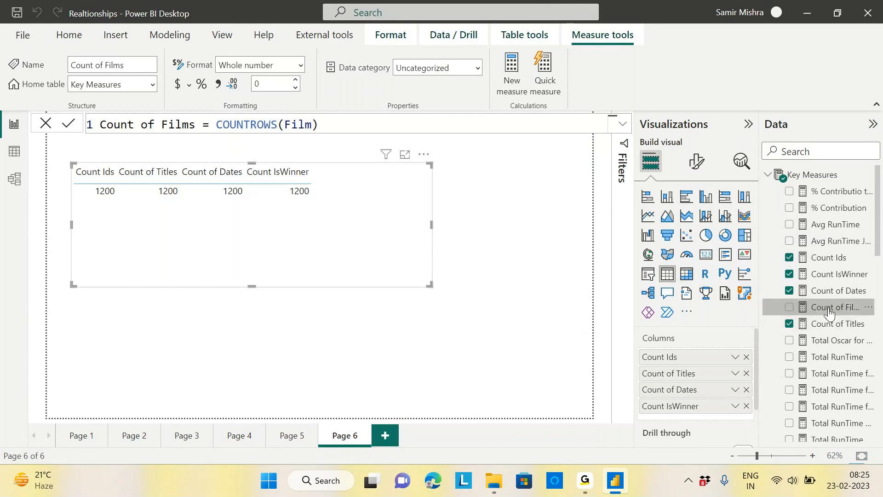
left_click_drag(353, 216, 354, 214)
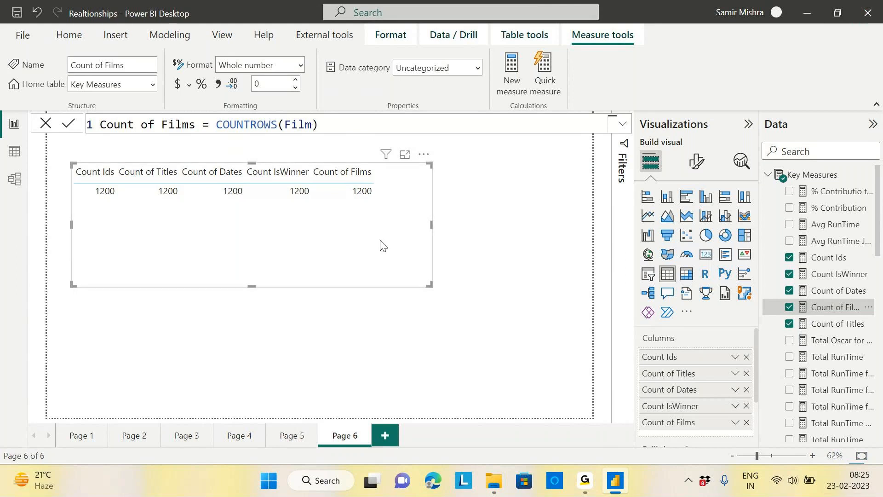
Step: Remove Count of Films, Count IsWinner, Count of Dates and Count Ids from the table visual
left_click(747, 422)
left_click(747, 405)
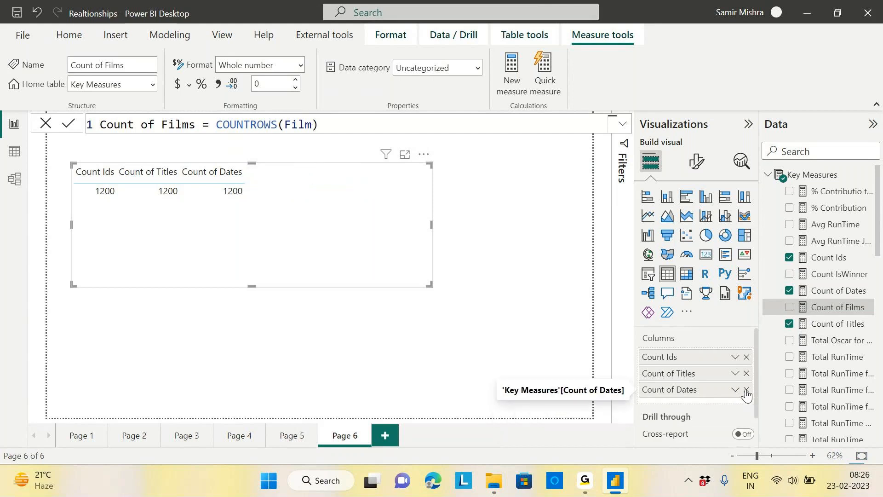
left_click(747, 389)
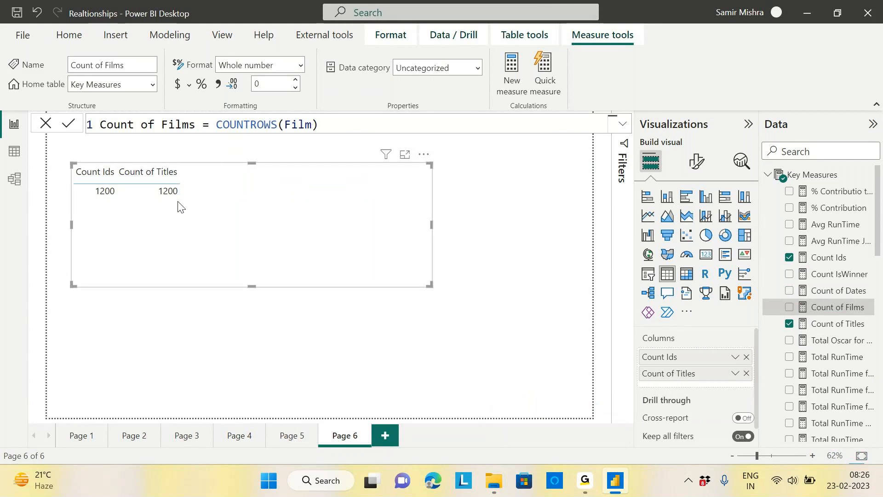
left_click(746, 358)
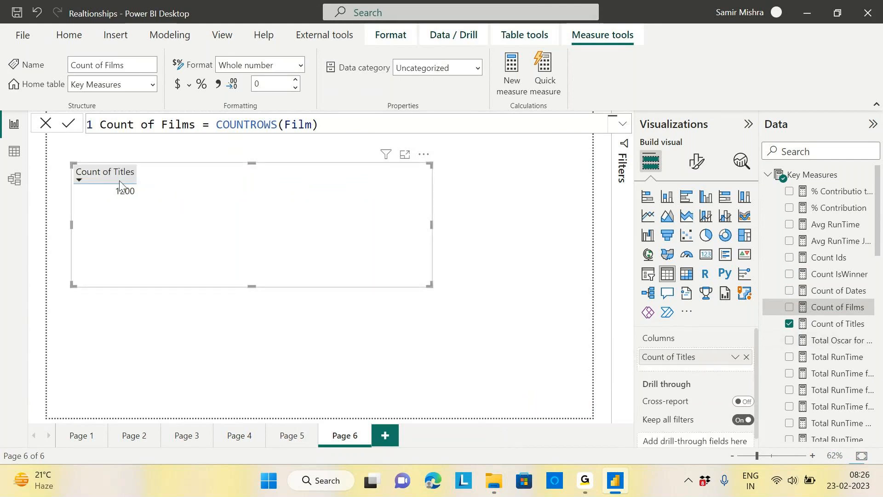
Step: Create a new measure in the Key Measures table and name it Count of Unique Titles
left_click(868, 175)
left_click(725, 186)
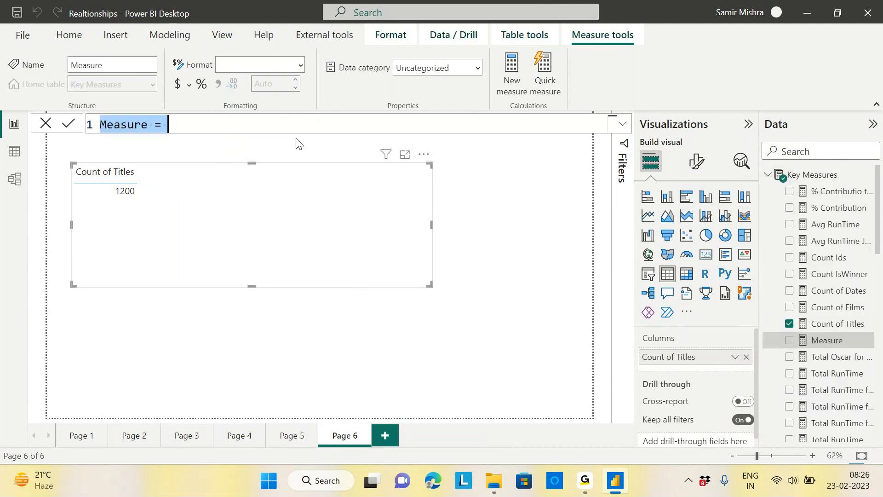
type("C")
type("ount of ")
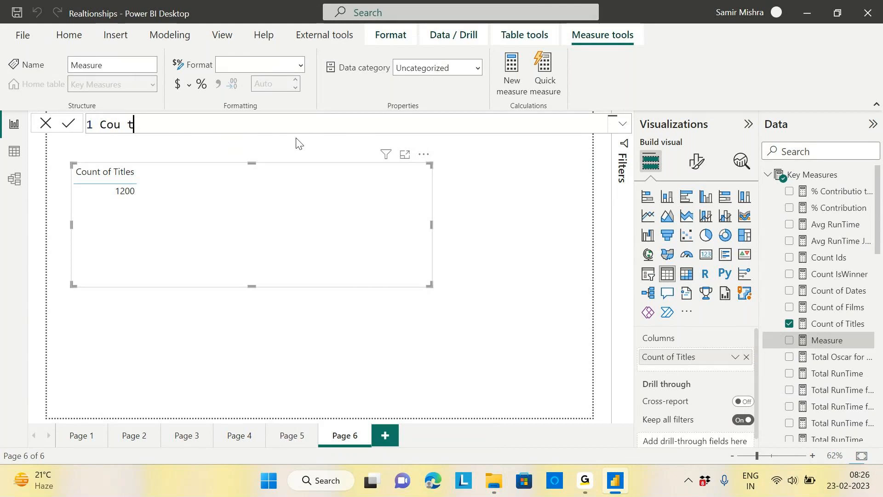
type("Unique T")
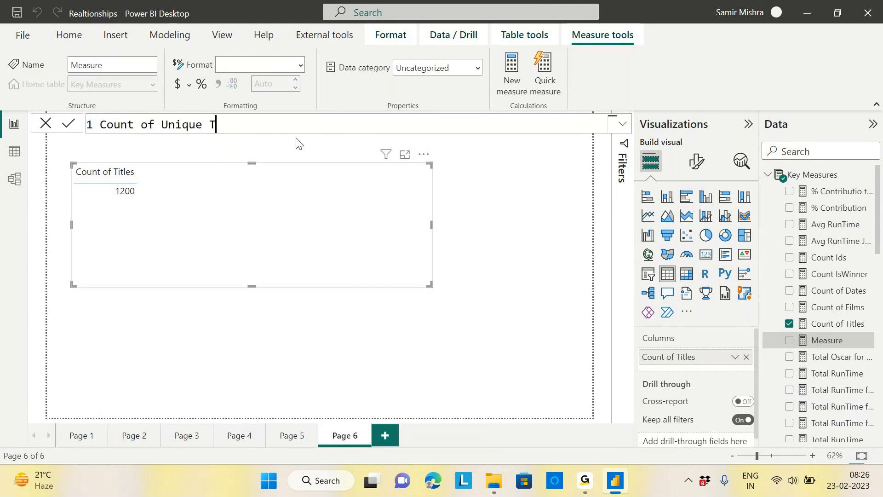
type("itles= dist")
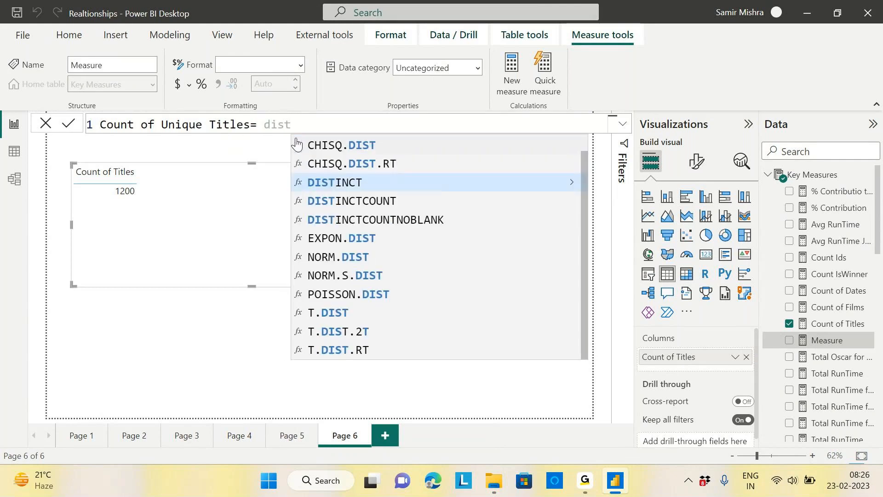
Step: Complete the unique titles measure as DISTINCTCOUNT(Film[Title]) and add it to the table visual beside Count of Titles
left_click(380, 203)
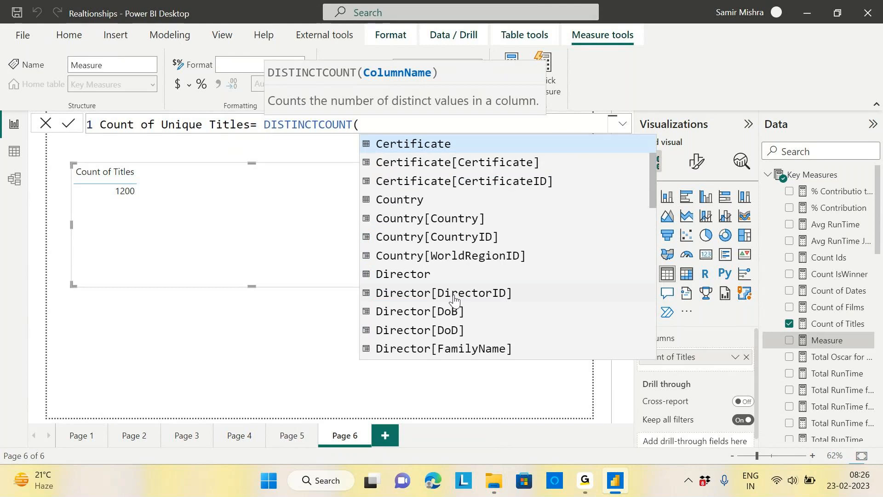
type("tit")
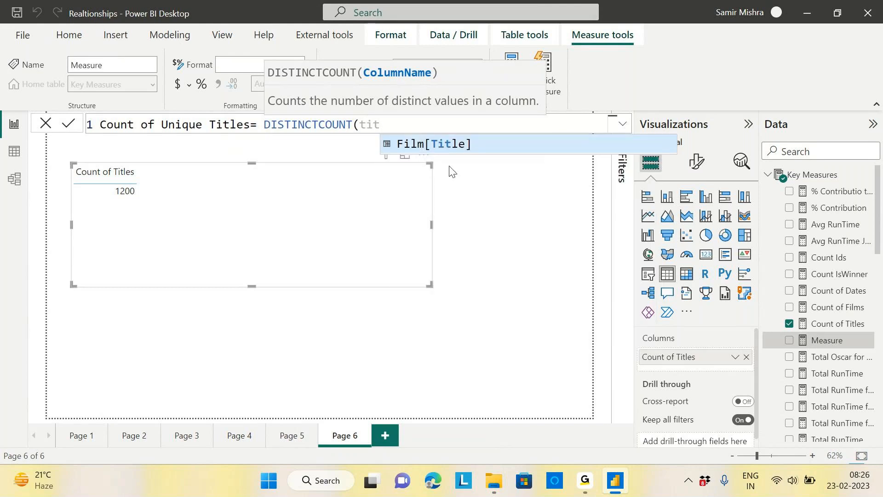
left_click(458, 145)
type(")")
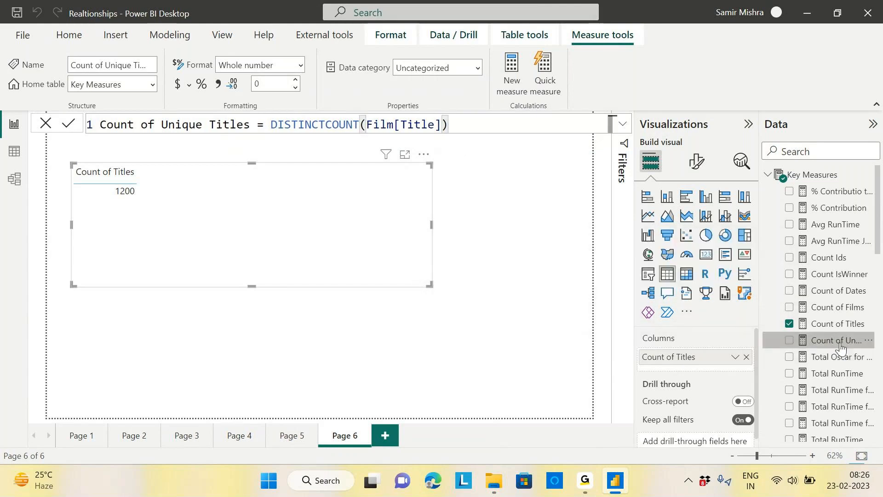
left_click_drag(271, 181, 219, 205)
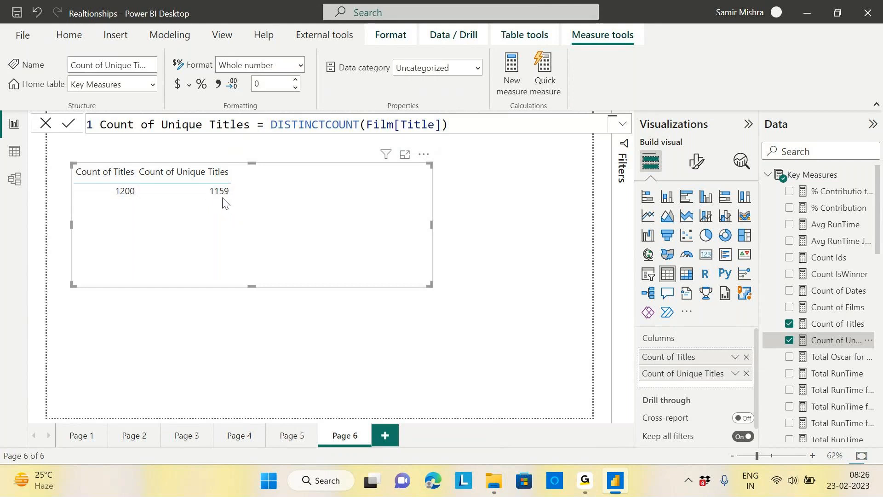
left_click_drag(295, 222, 294, 216)
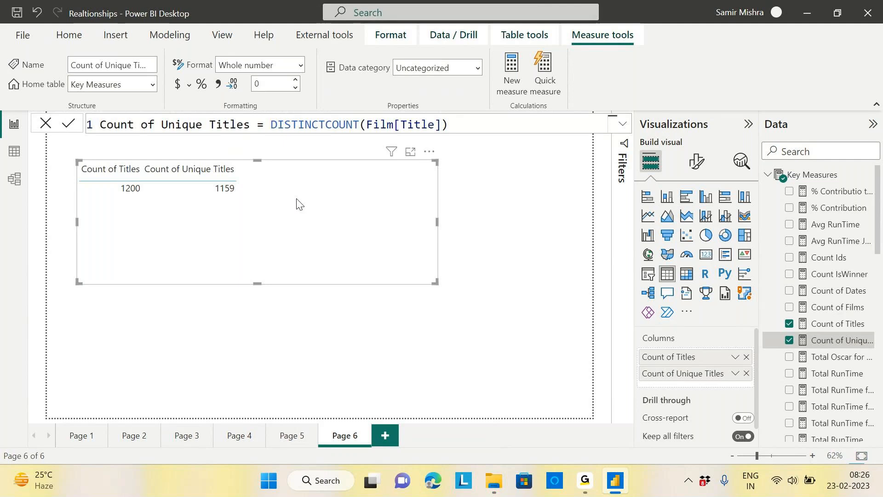
Step: Create another measure in the Key Measures table and name it Count Unique Budgets
left_click(869, 177)
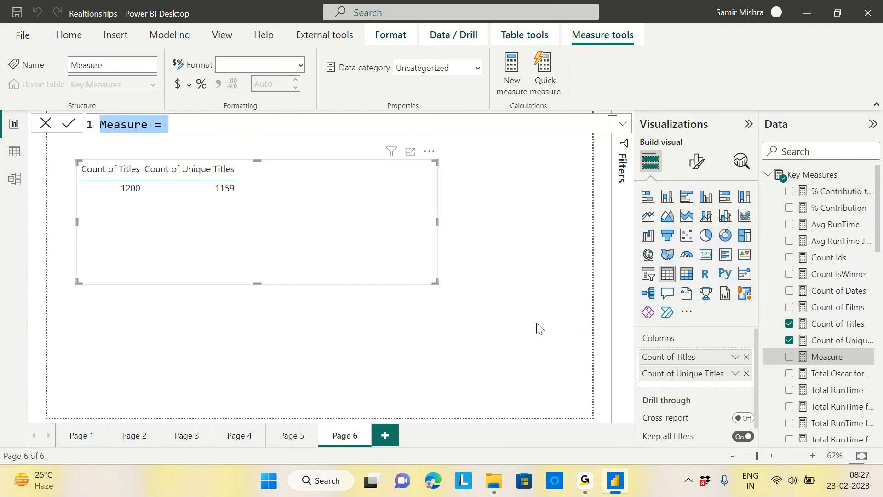
type("Coun")
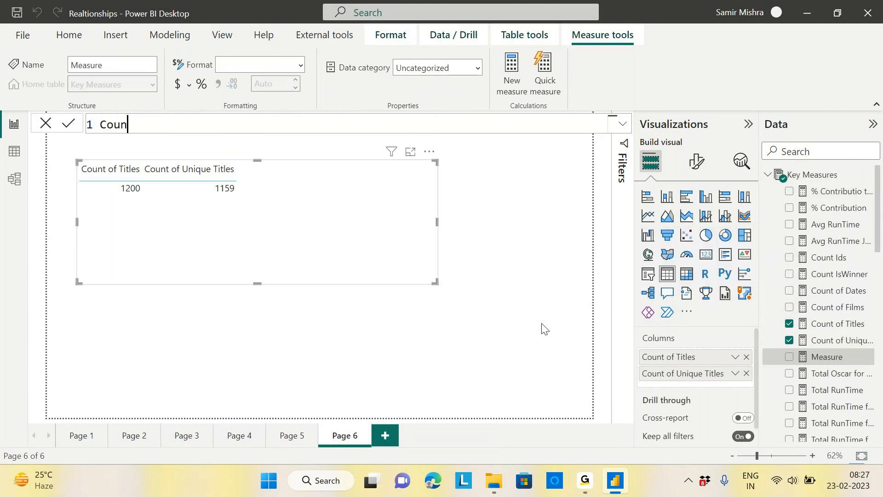
type("t UNique")
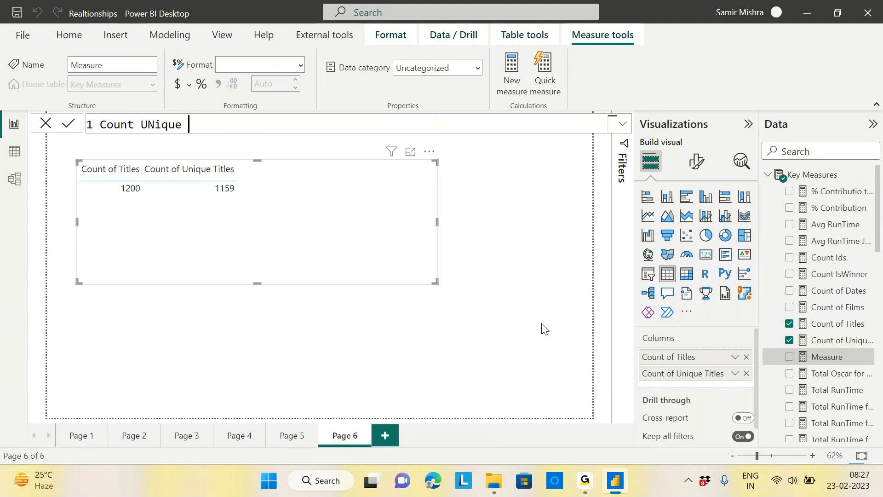
key("BackSpace")
key("BackSpace")
key("BackSpace")
key("BackSpace")
type("nique Budgets= ")
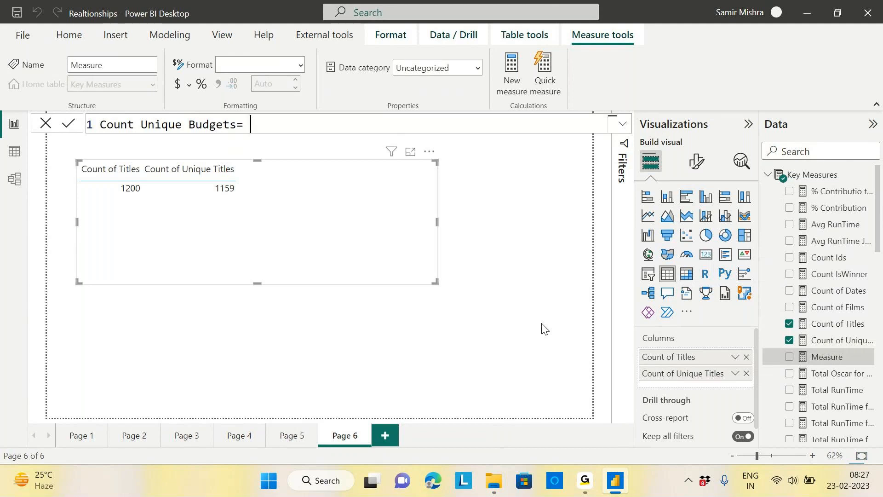
Step: Define the unique budgets measure as DISTINCTCOUNT(Film[BudgetDollars]) and add it to the table visual
type("dis")
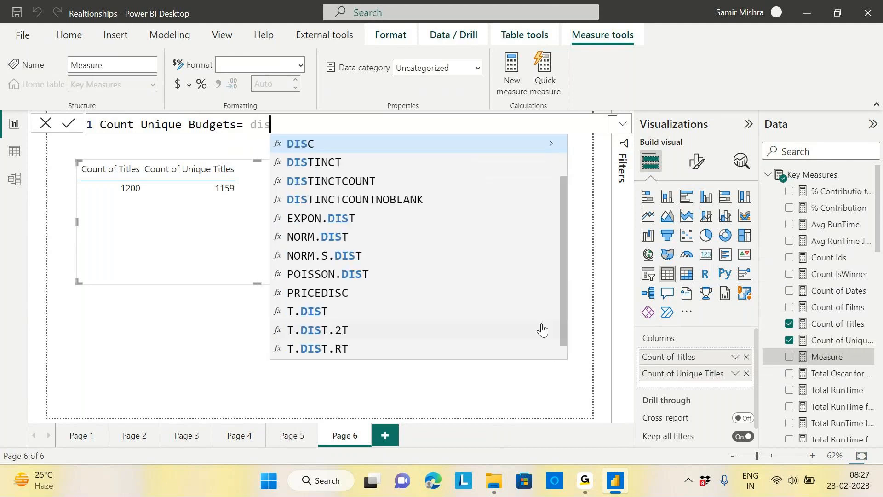
type("t")
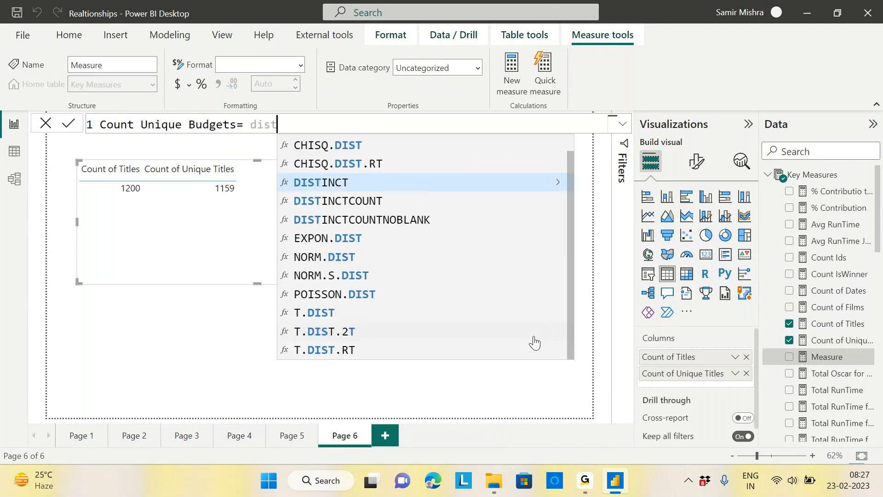
left_click(377, 201)
type("budge")
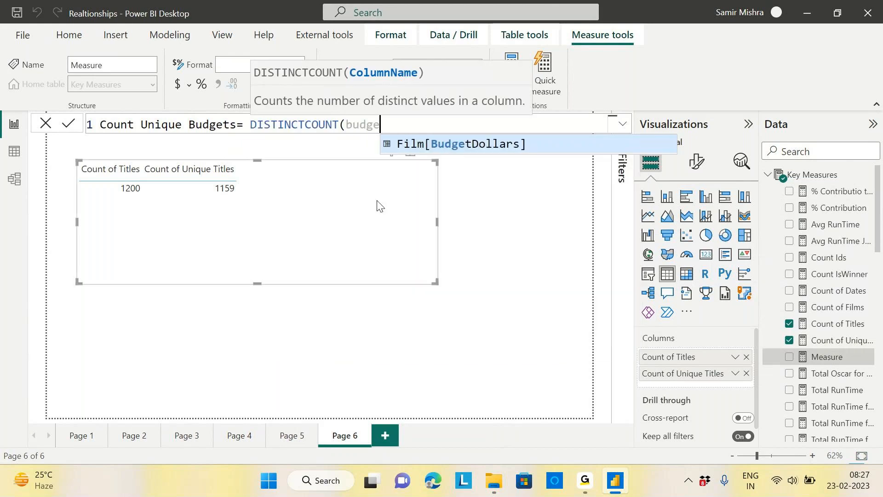
left_click(458, 146)
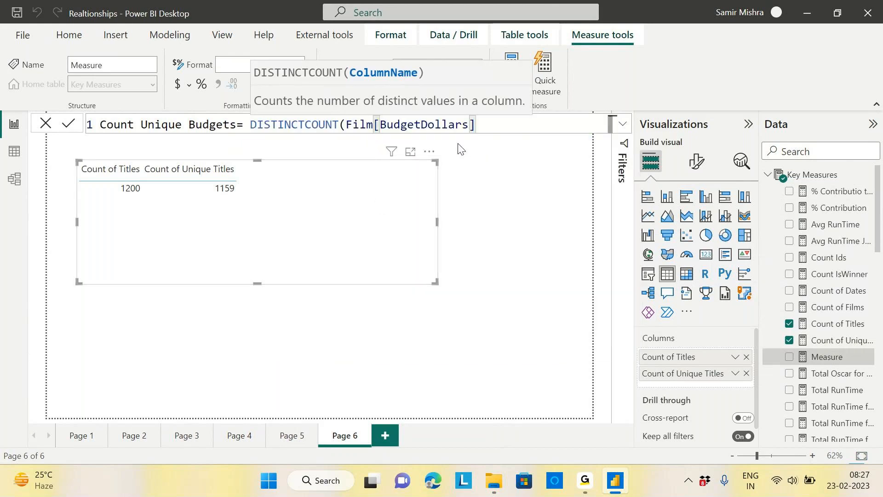
type(")")
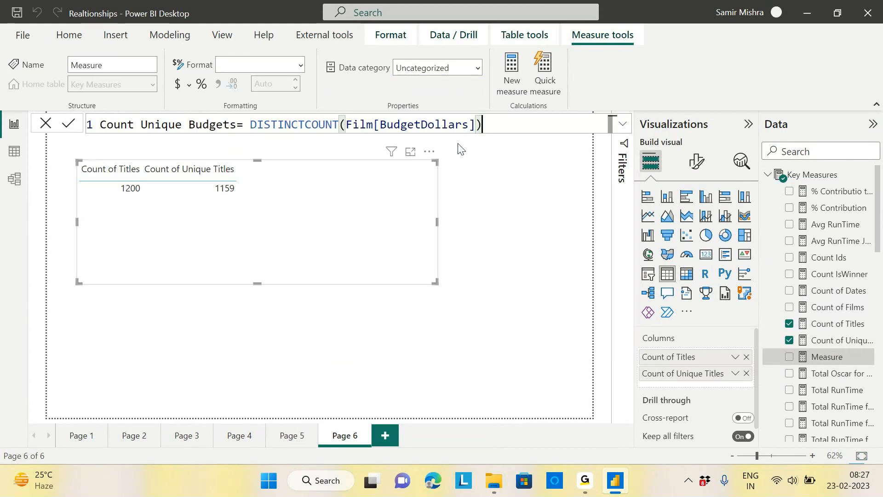
key("Return")
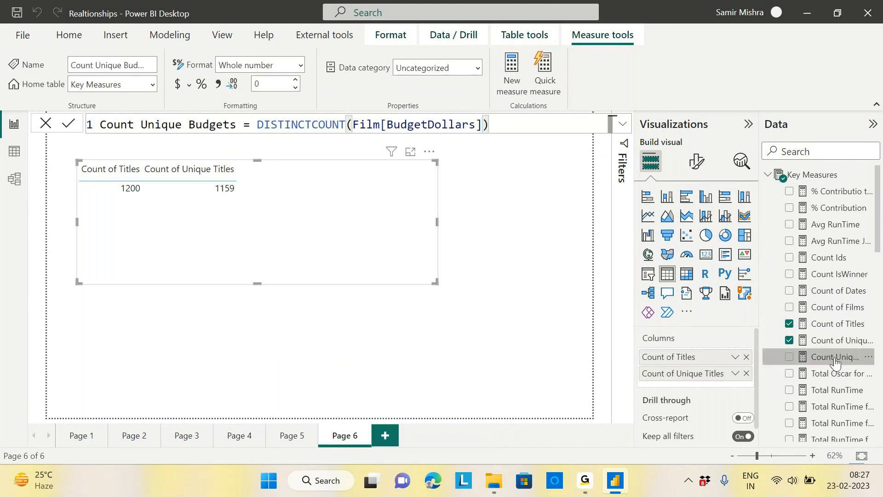
left_click_drag(865, 349, 329, 197)
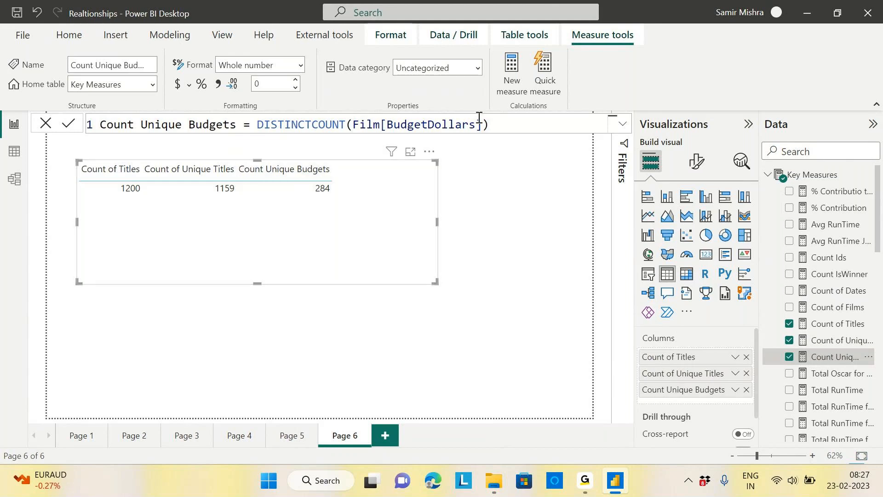
left_click(14, 151)
left_click(727, 175)
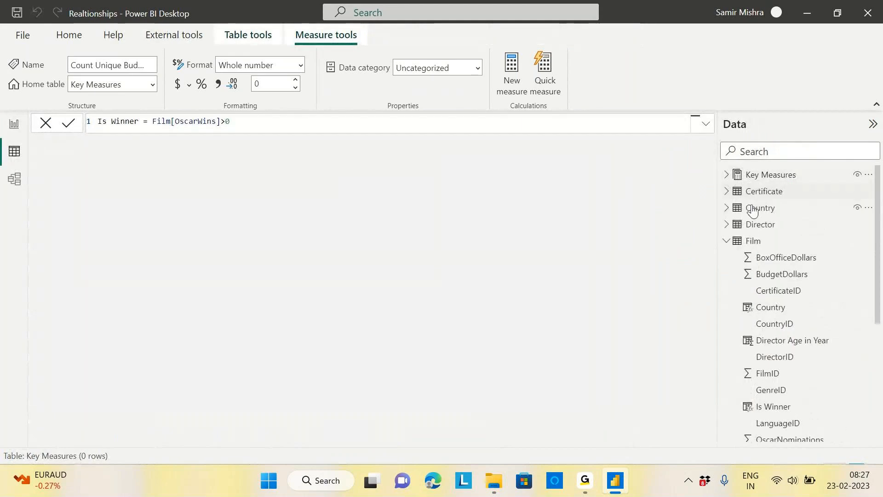
left_click(14, 129)
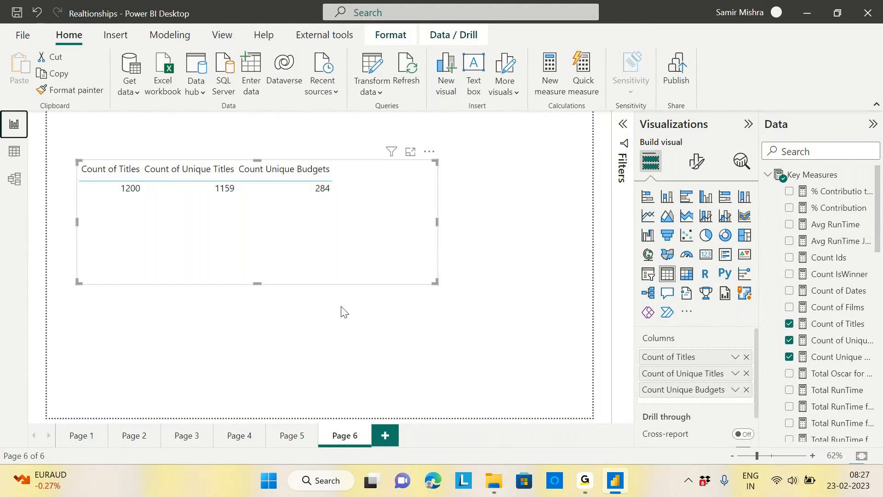
Step: Check the distinct values of the BudgetDollars column in the Film table's data and open its list of filter values
left_click(15, 151)
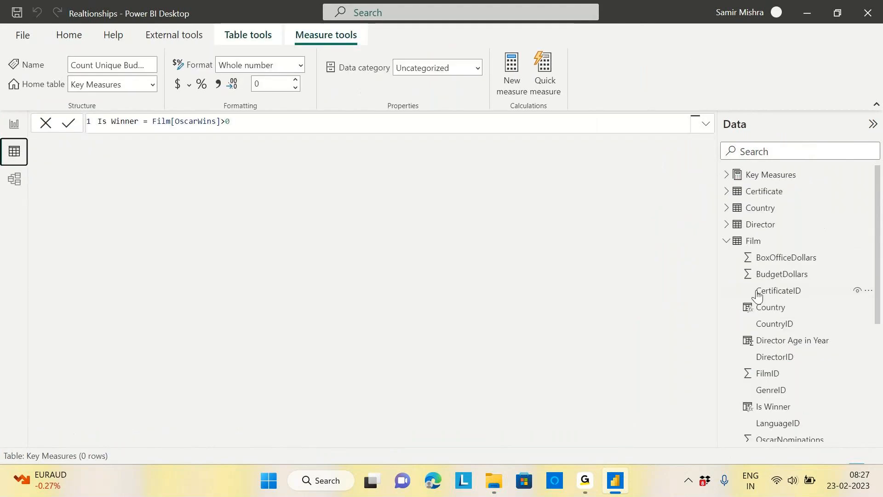
left_click(756, 244)
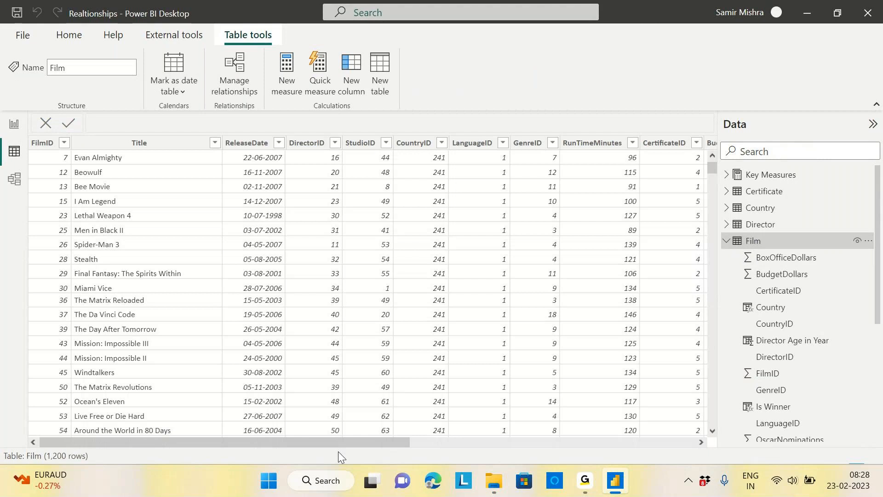
left_click_drag(313, 442, 514, 450)
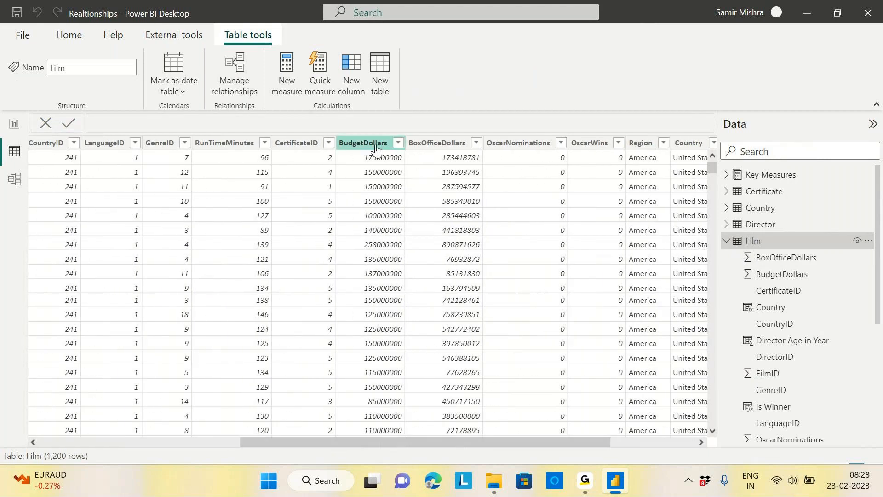
left_click(364, 143)
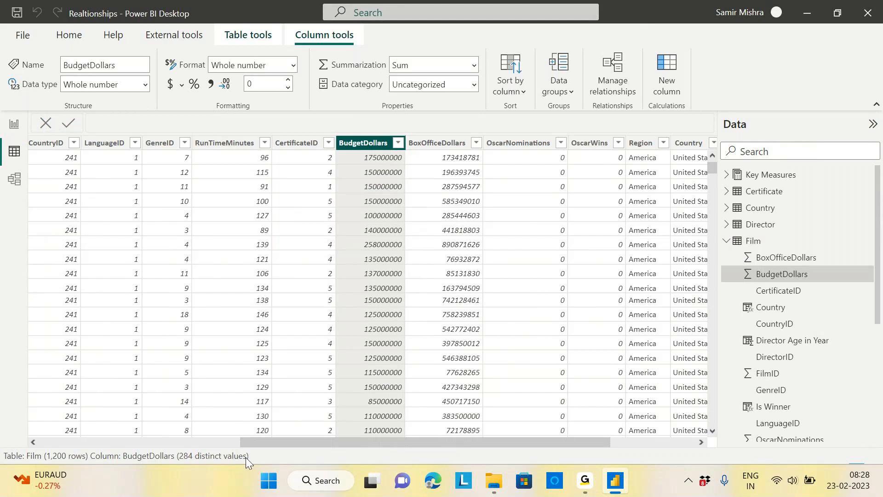
left_click(398, 143)
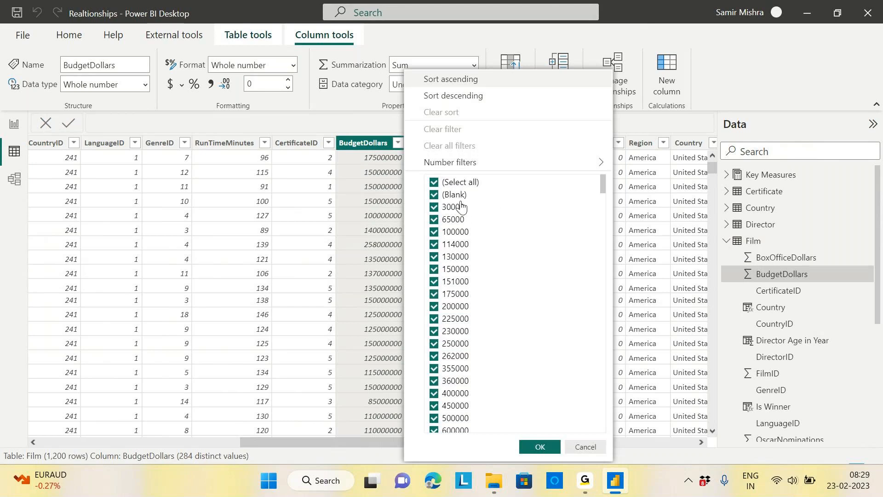
Step: Change the Count Unique Budgets measure on the report page to use DISTINCTCOUNTNOBLANK(Film[BudgetDollars])
left_click(585, 448)
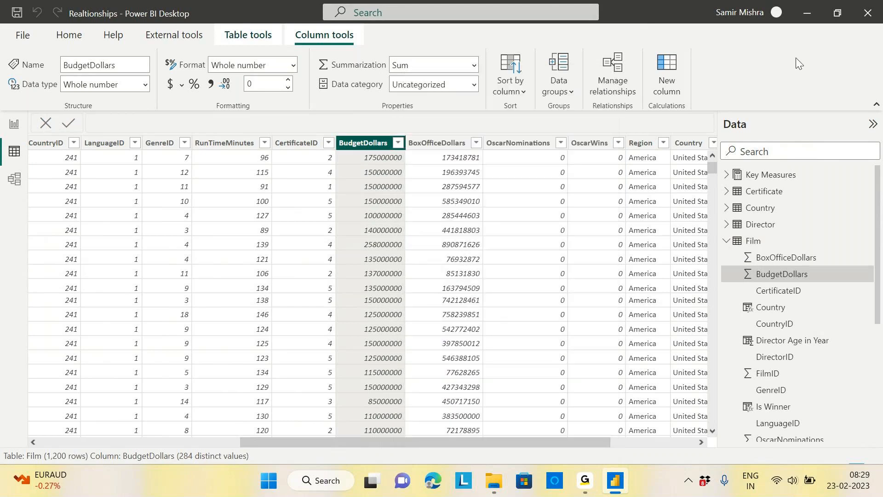
left_click(12, 126)
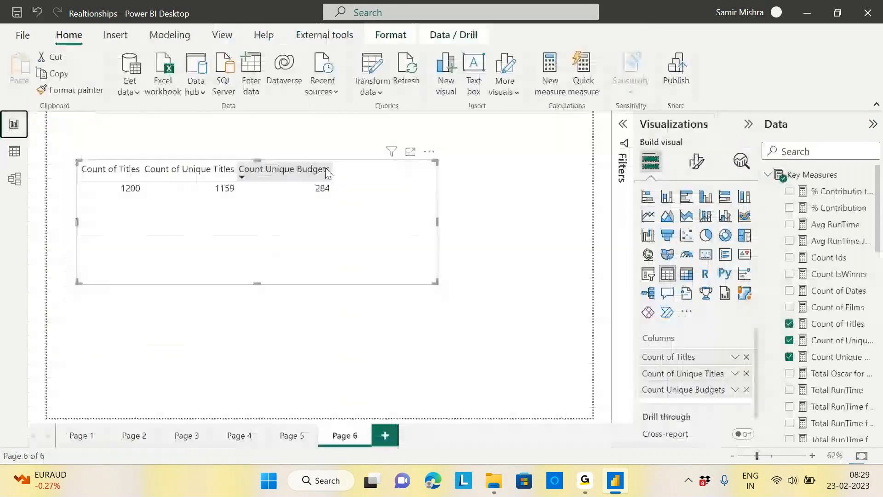
left_click(809, 357)
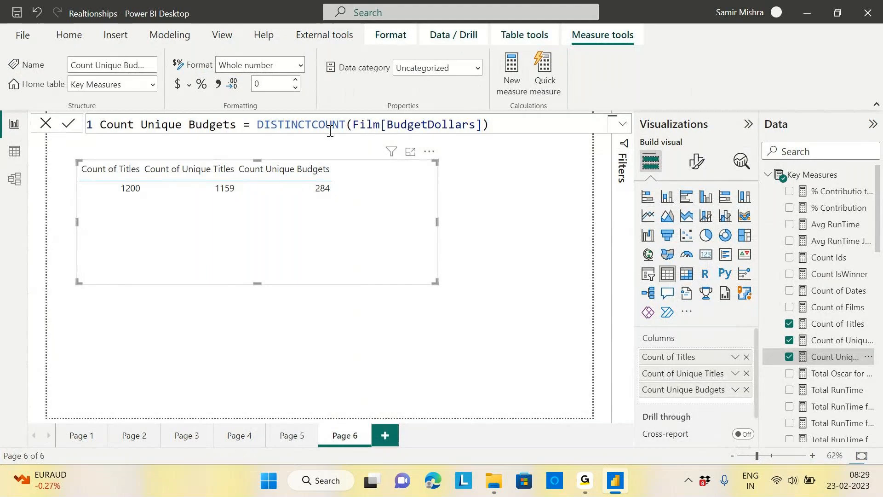
double_click(330, 125)
type("n")
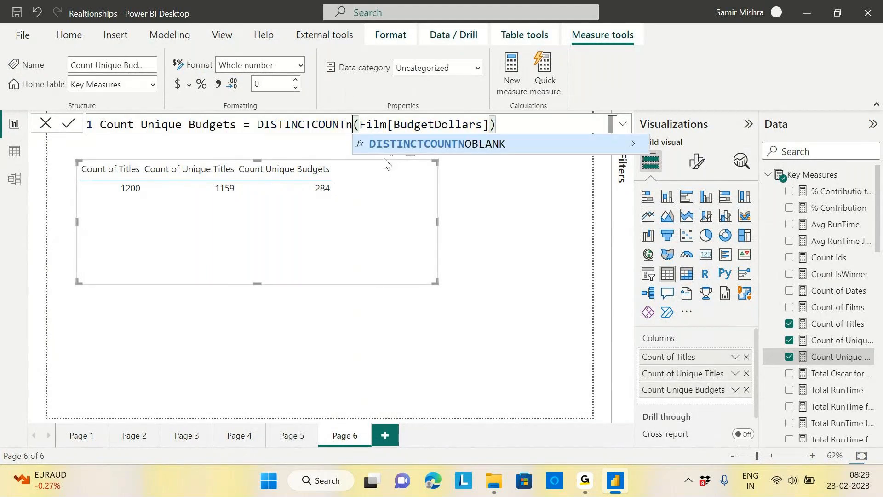
left_click(434, 145)
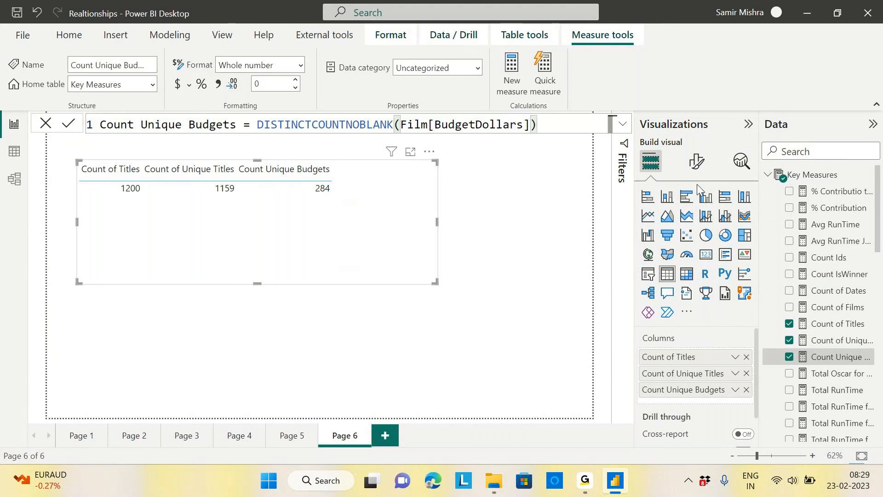
key("Return")
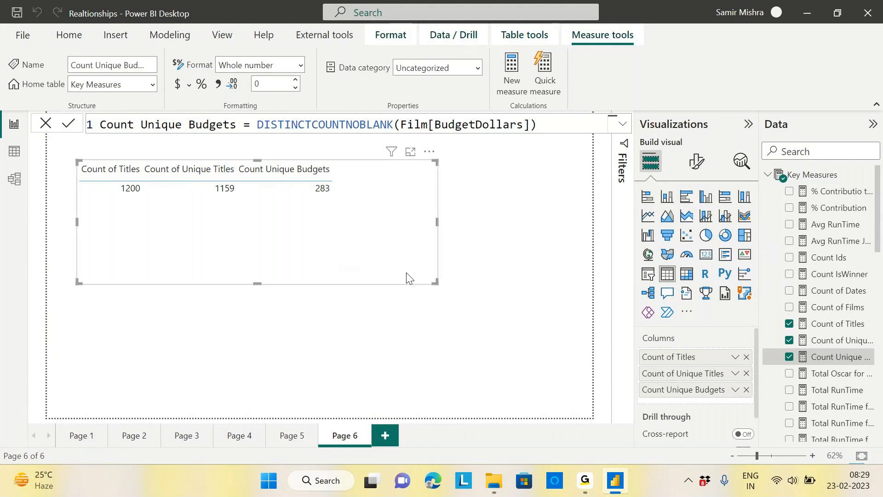
Step: Look through the columns of the Film table's data, including BudgetDollars and BoxOfficeDollars
left_click(15, 152)
mouse_move(447, 446)
left_mouse_down()
mouse_move(582, 457)
mouse_move(442, 462)
left_mouse_up()
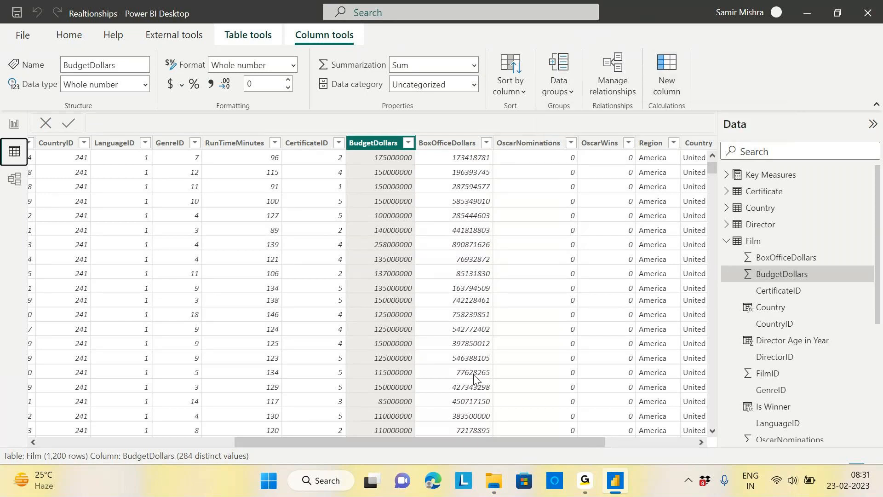
left_click_drag(454, 446, 846, 67)
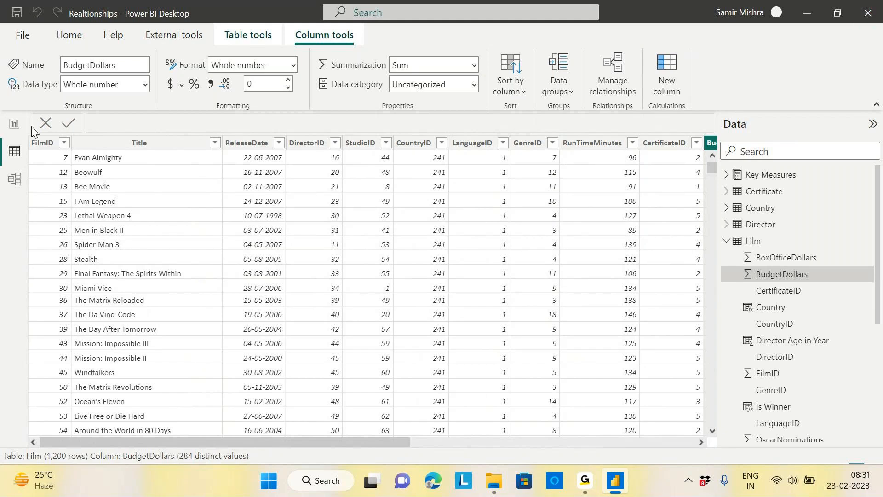
Step: Return to the report page, create another measure in the Key Measures table and name it Count of Profits
left_click(15, 124)
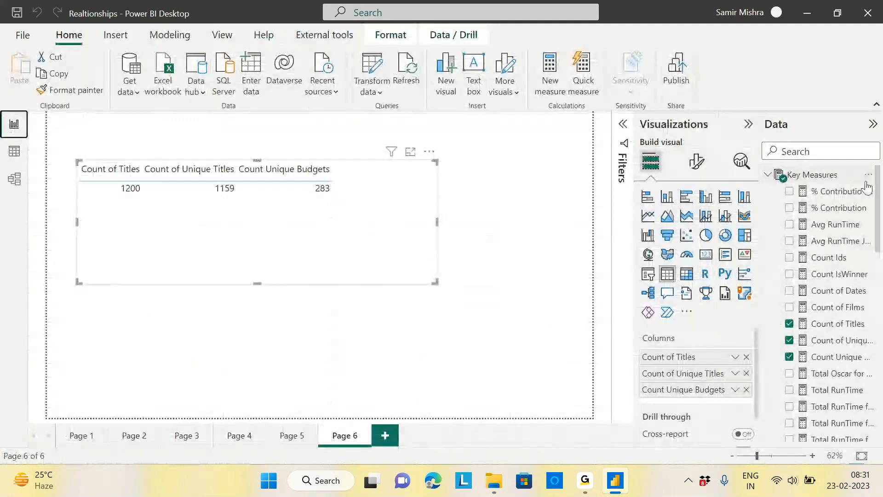
left_click(868, 179)
left_click(785, 187)
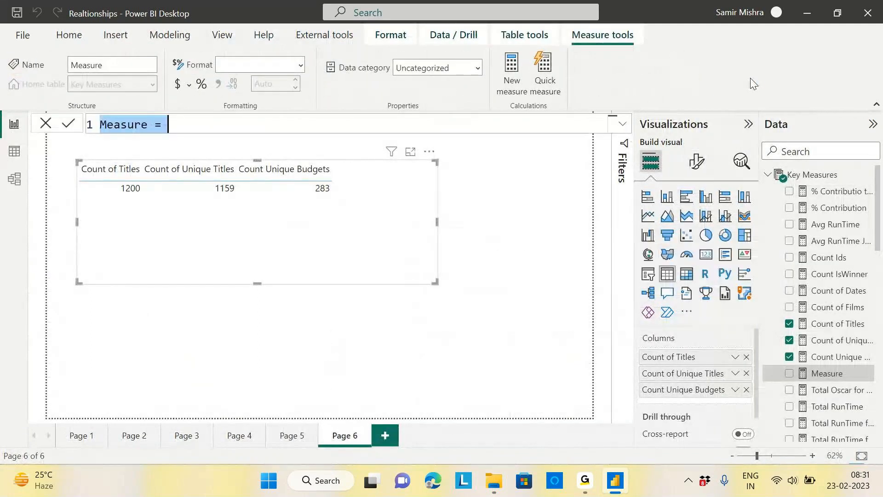
type("Count of Proftis")
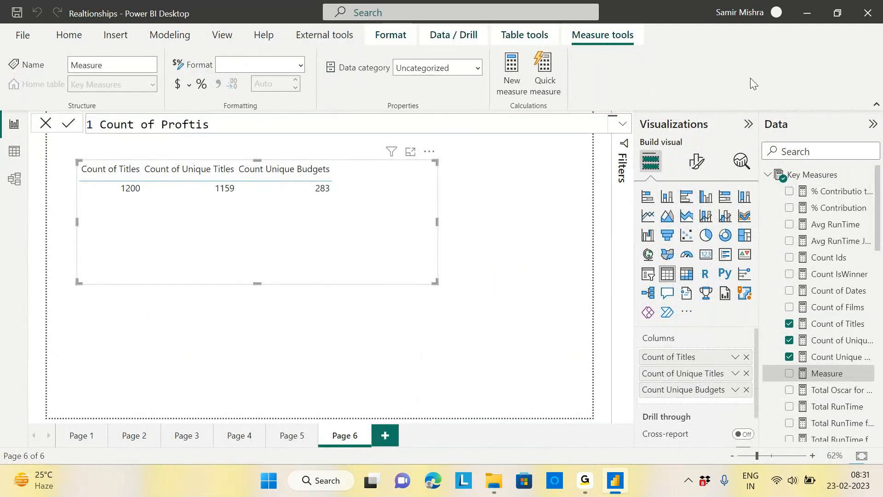
key("BackSpace")
key("BackSpace")
type("its=")
Step: Begin the Count of Profits formula on its own line with COUNTX, giving Film as the table argument
key("shift+Return")
type("c")
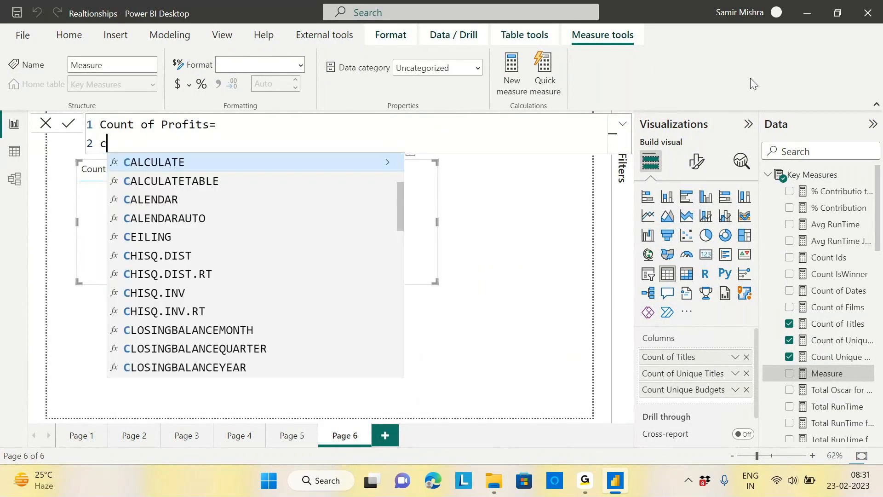
type("ount")
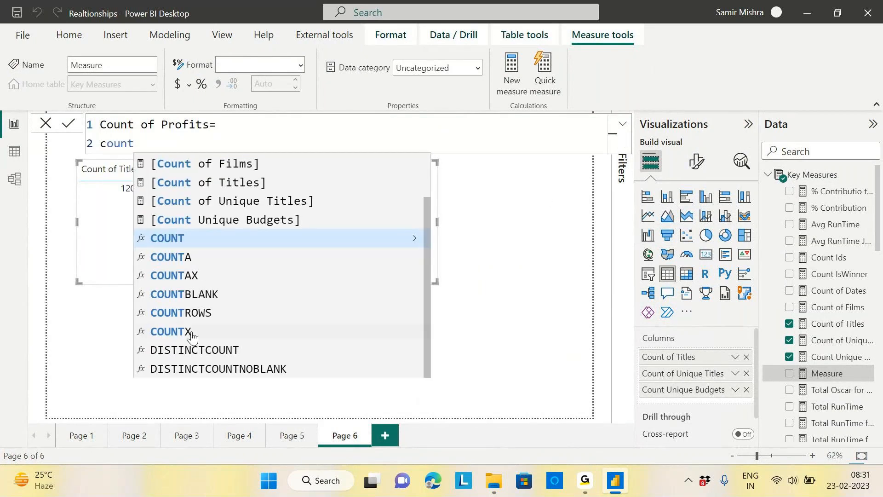
left_click(193, 337)
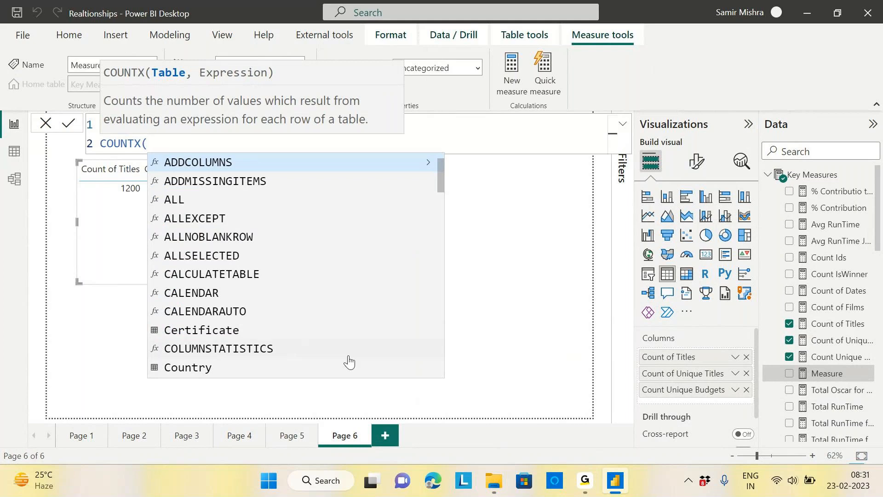
key("shift+Return")
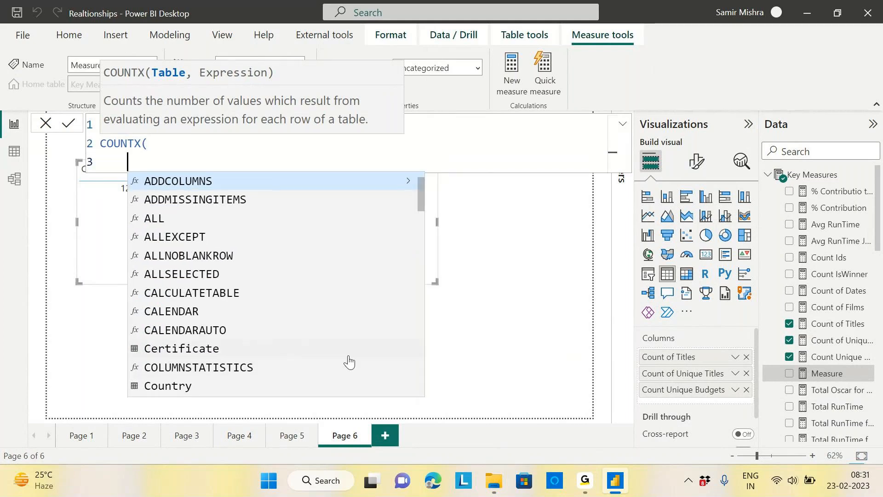
type("fil")
key("Tab")
type(",")
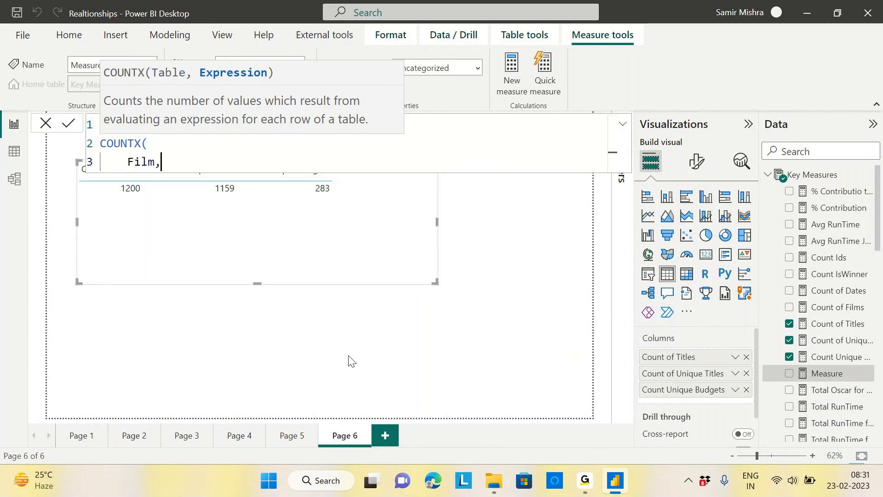
key("shift+Return")
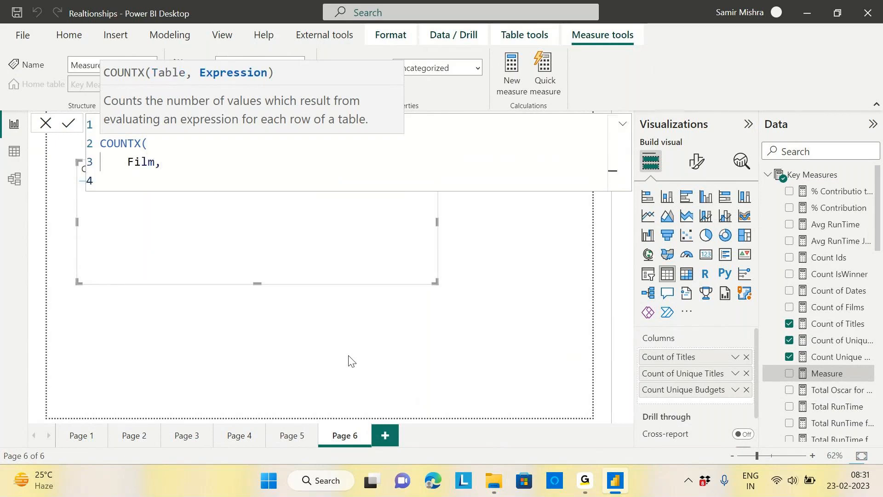
Step: Complete the COUNTX formula with the expression Film[BoxOfficeDollars]-Film[BudgetDollars] and commit the measure
type("box")
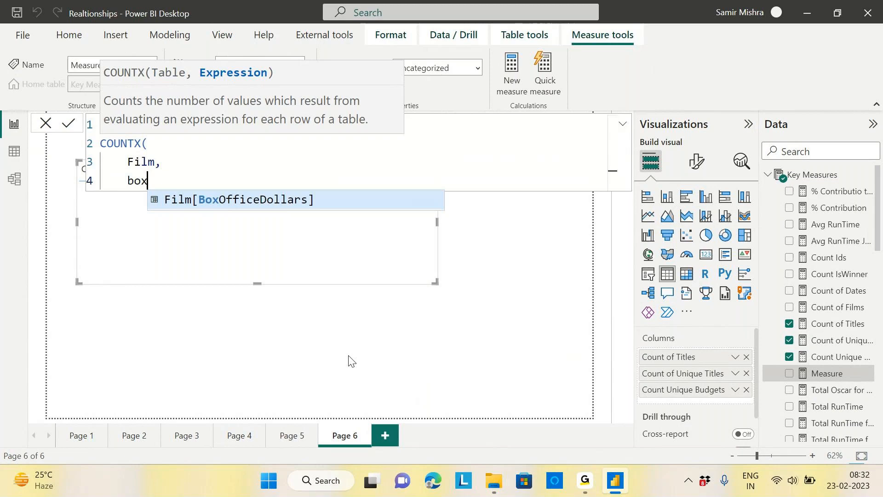
key("Tab")
type("=bud")
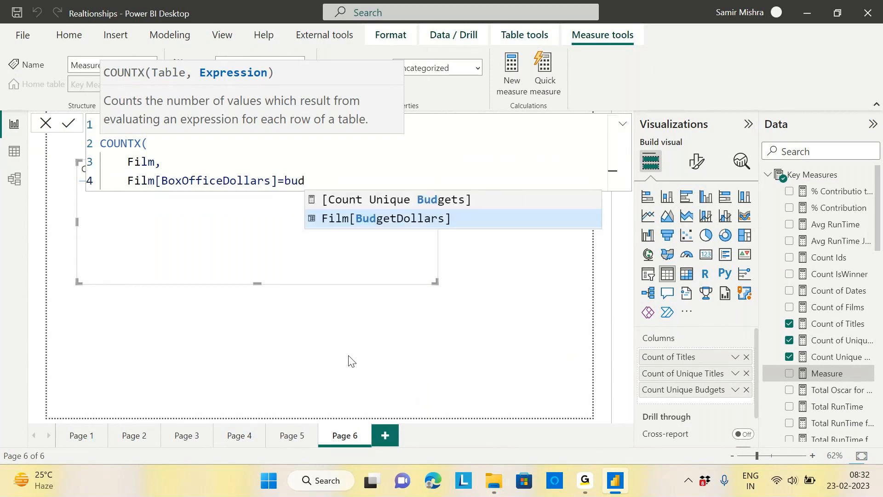
left_click(435, 224)
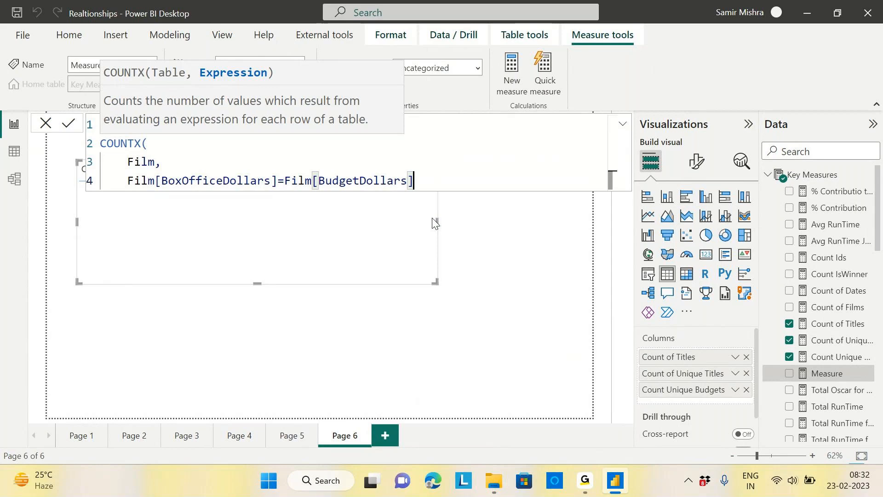
left_click(284, 181)
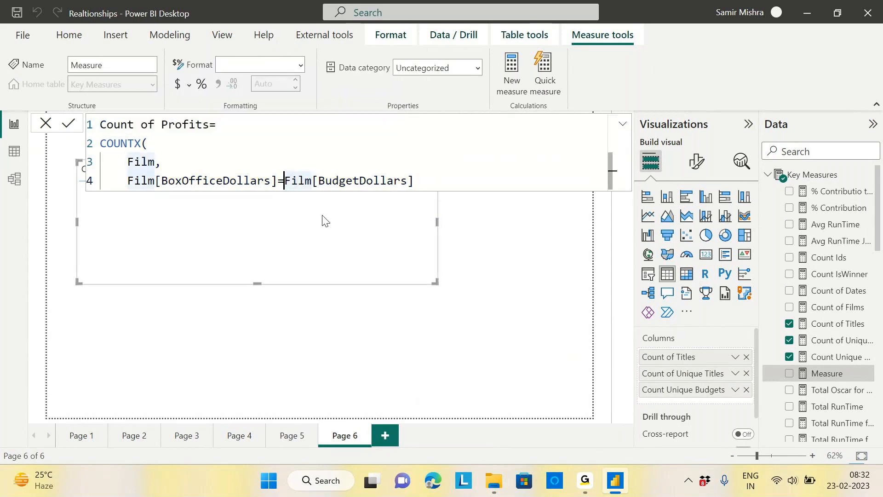
key("BackSpace")
type("-")
left_click(442, 178)
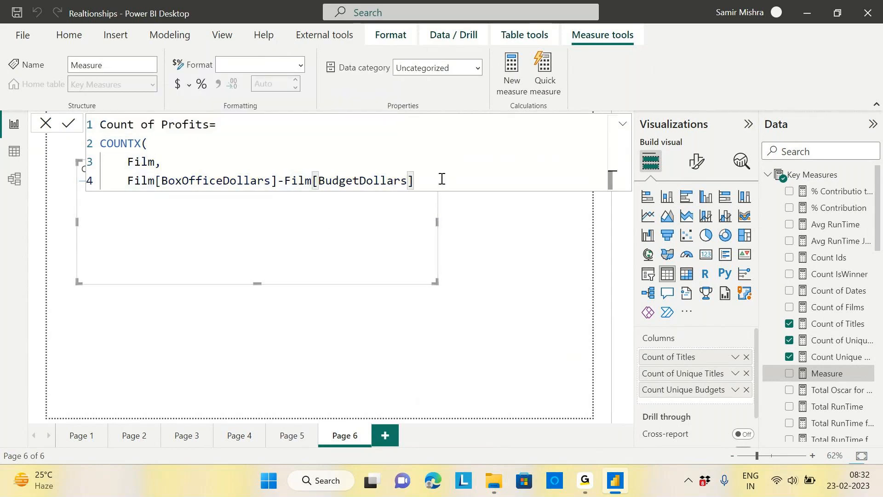
key("Return")
type(")")
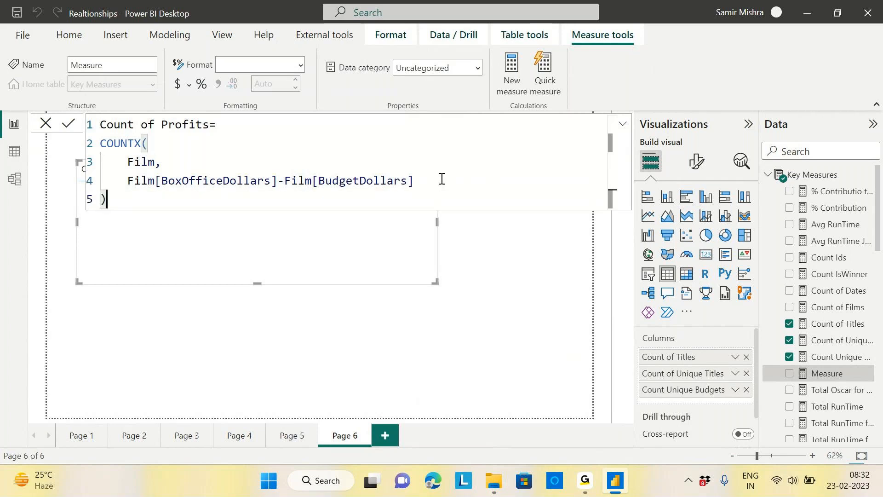
key("Return")
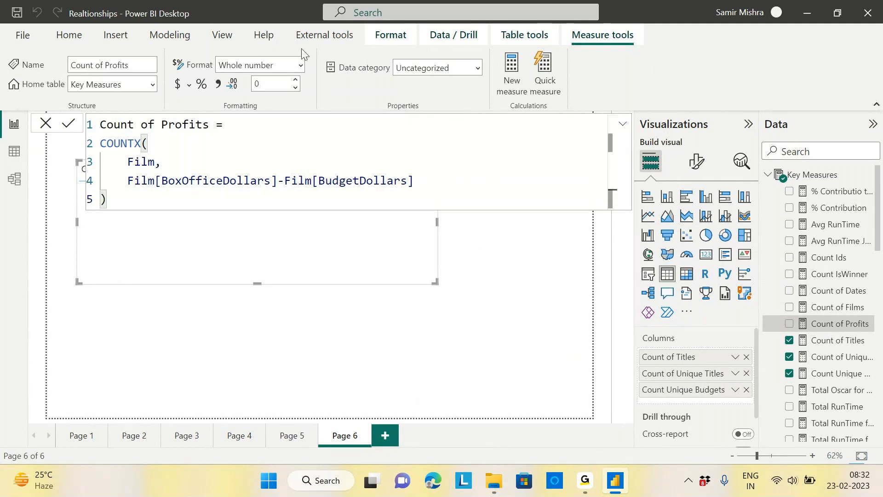
Step: Collapse the formula display, add the Count of Profits measure to the table visual and widen the visual
left_click_drag(127, 181, 420, 179)
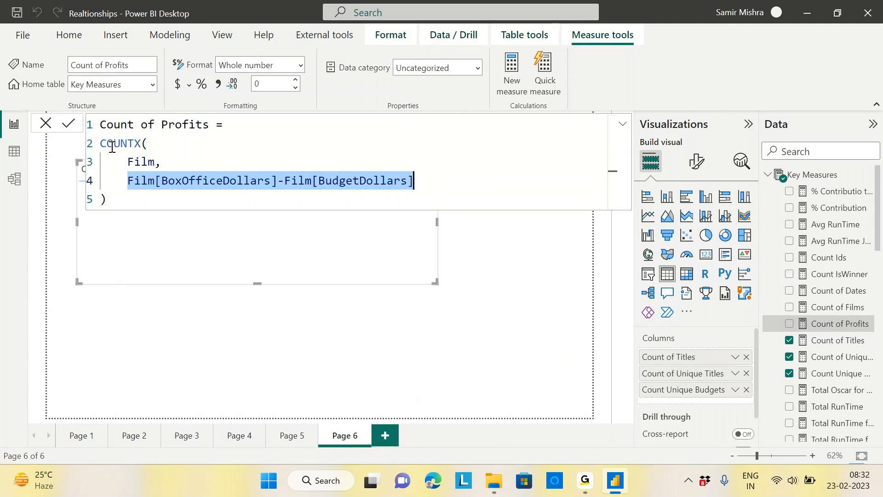
left_click(118, 201)
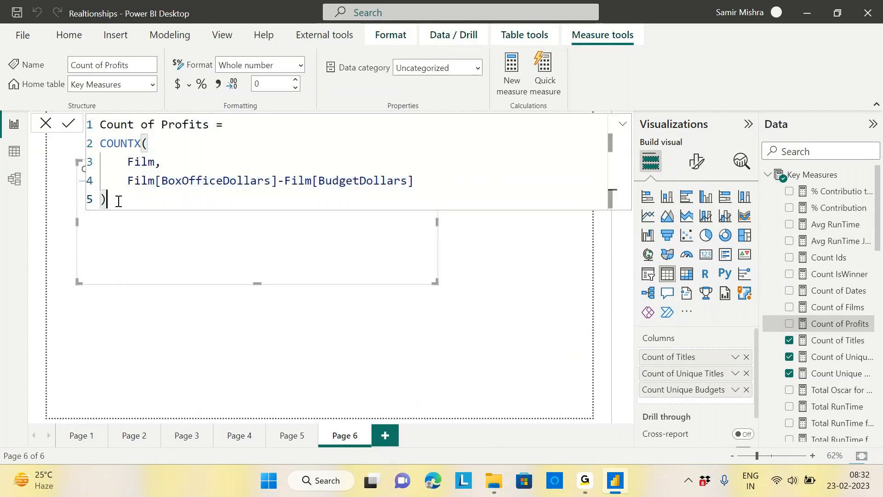
left_click(624, 123)
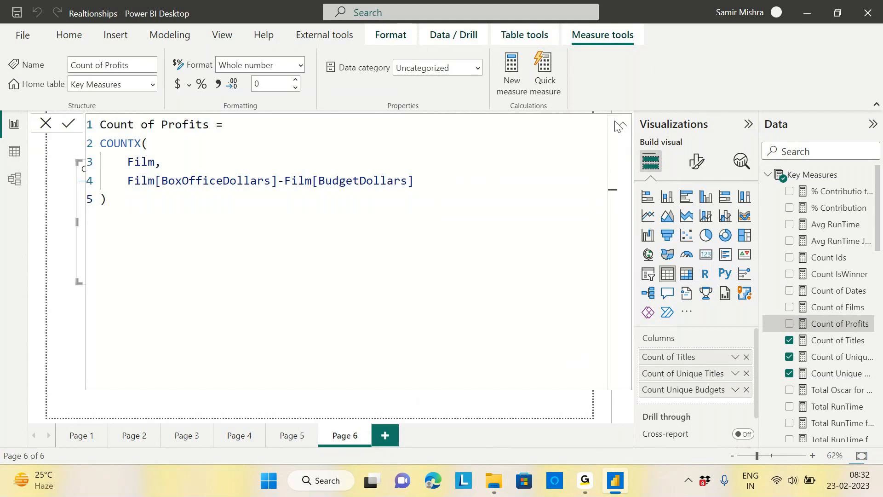
left_click(621, 124)
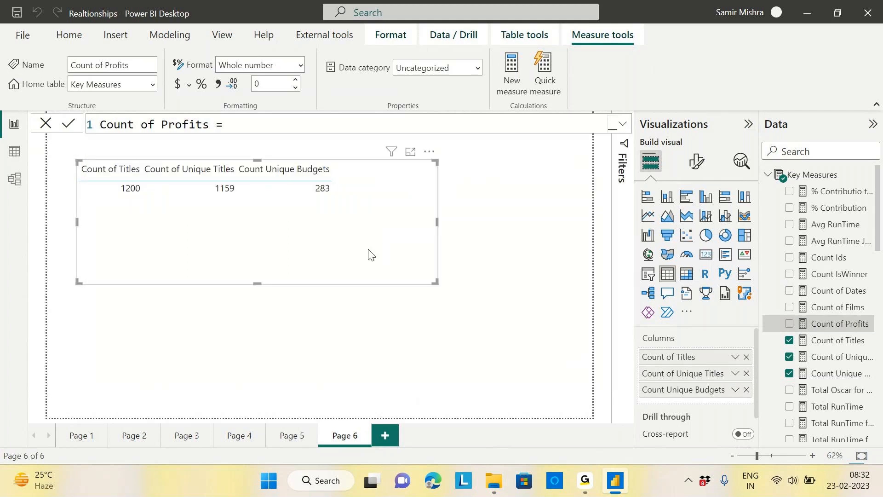
left_click_drag(836, 325, 355, 251)
left_click_drag(435, 289, 463, 281)
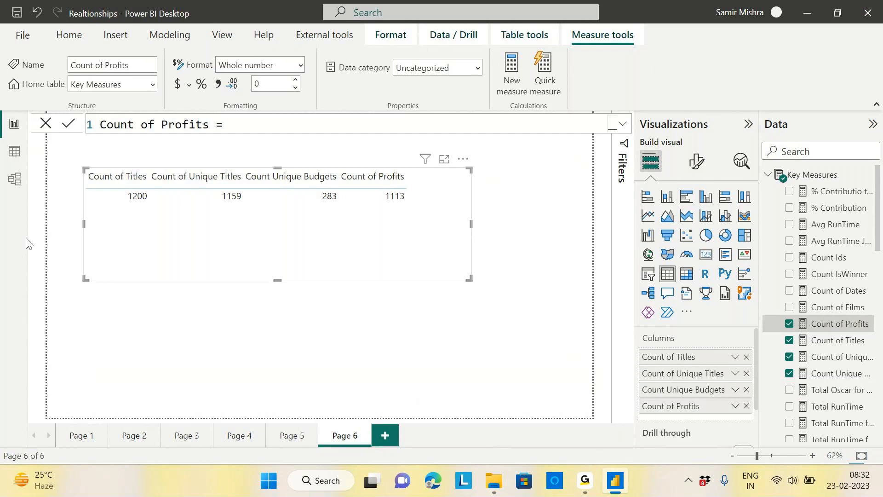
Step: Remove Count Unique Budgets, Count of Unique Titles and Count of Titles from the table visual
left_click(746, 390)
left_click(746, 373)
left_click(746, 357)
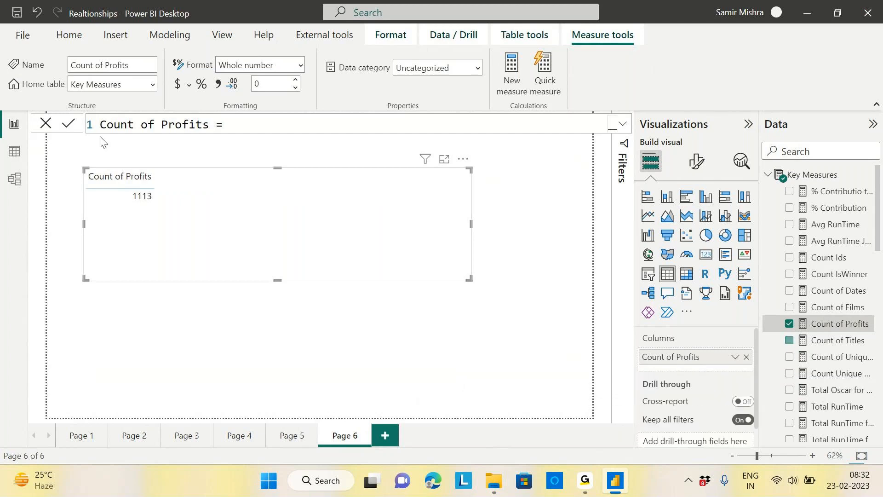
Step: Examine the BudgetDollars and BoxOfficeDollars columns in the Film table's data
left_click(14, 151)
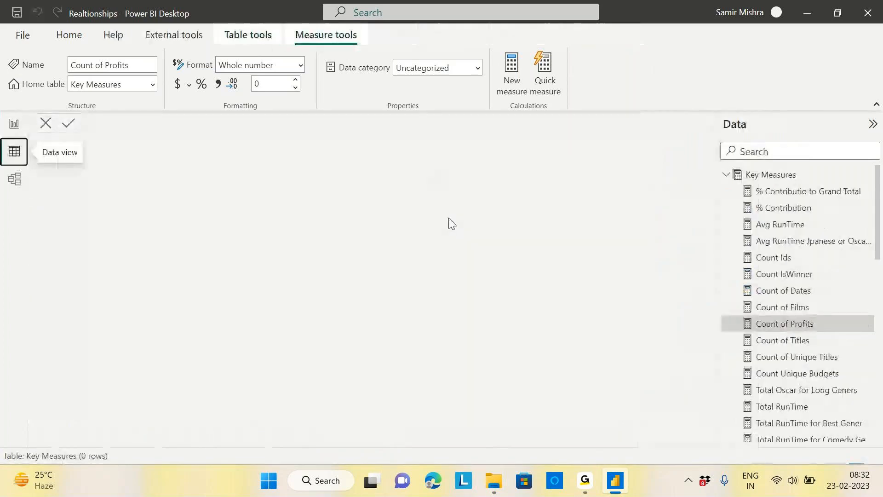
left_click(726, 175)
left_click(736, 240)
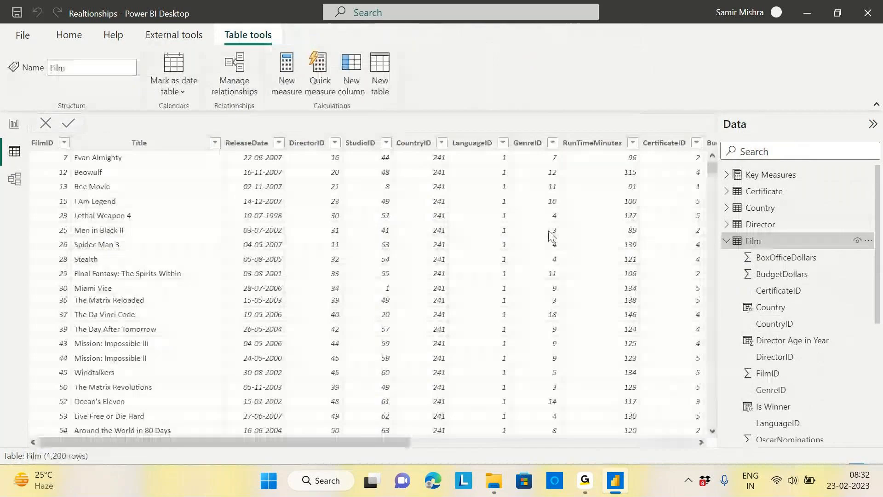
left_click_drag(396, 446, 656, 452)
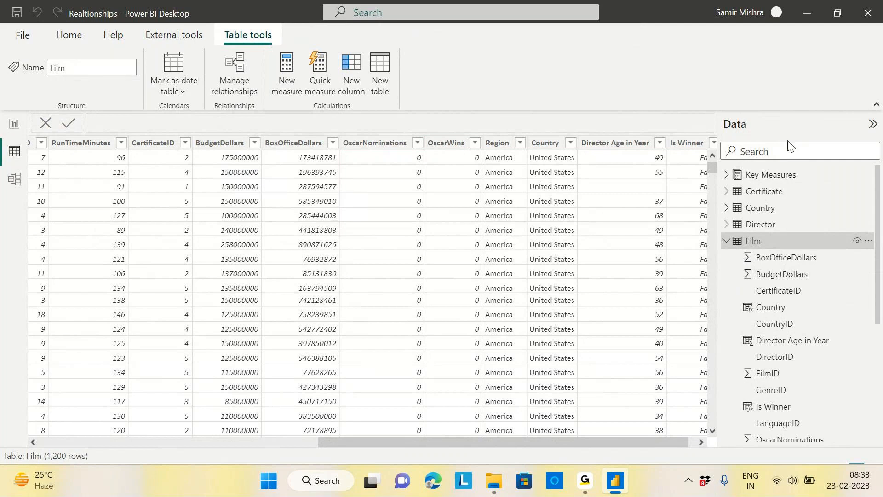
left_click_drag(566, 444, 574, 444)
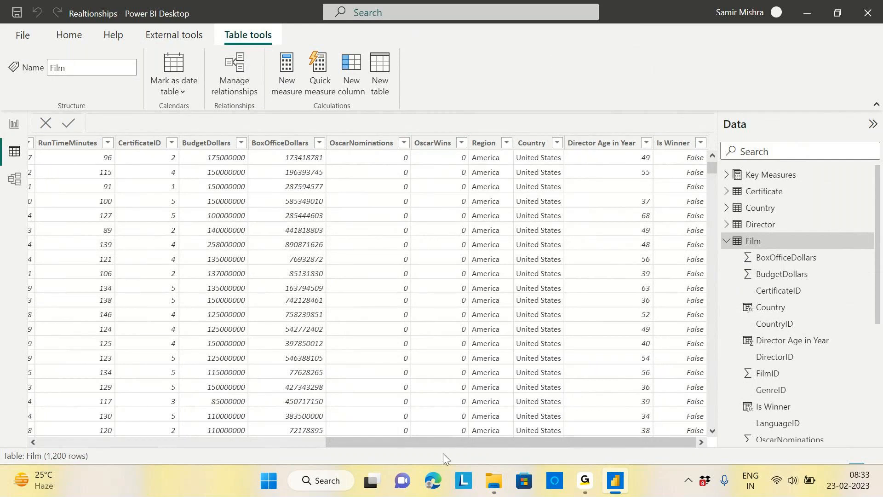
left_click_drag(404, 440, 111, 441)
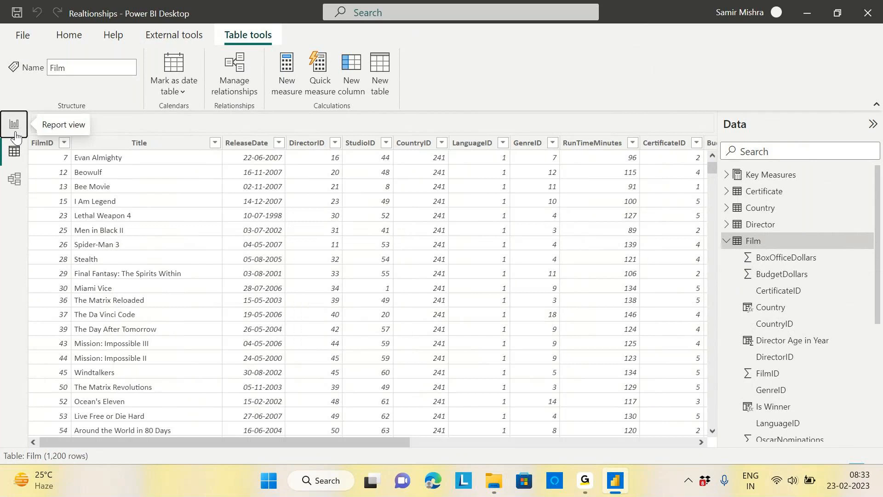
Step: Return to the report page and display the full formula of the Count of Profits measure, selecting its subtraction expression
left_click(14, 123)
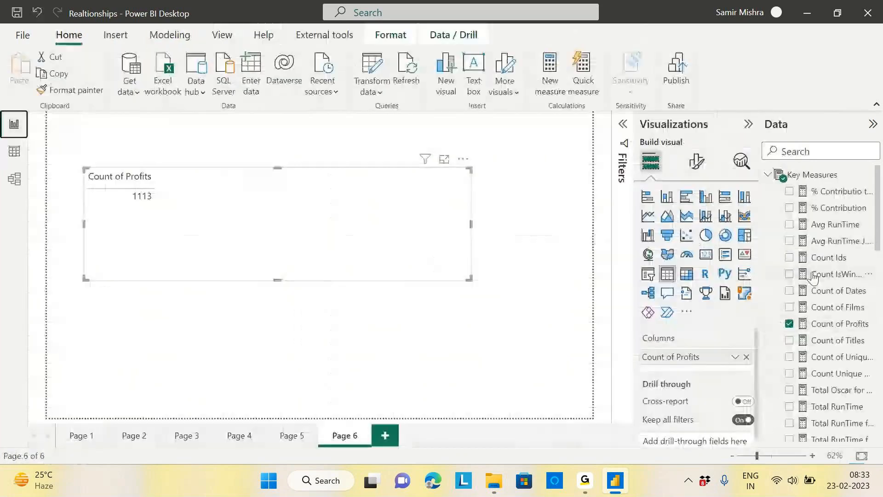
left_click(833, 323)
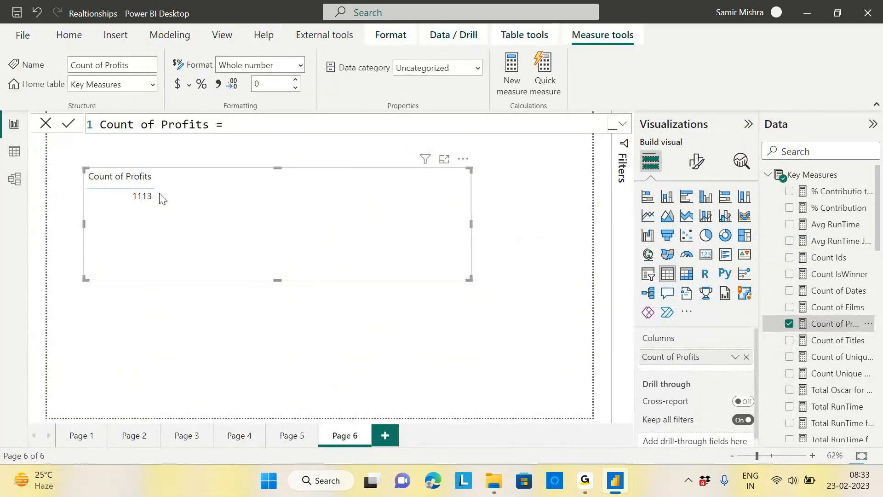
left_click(623, 124)
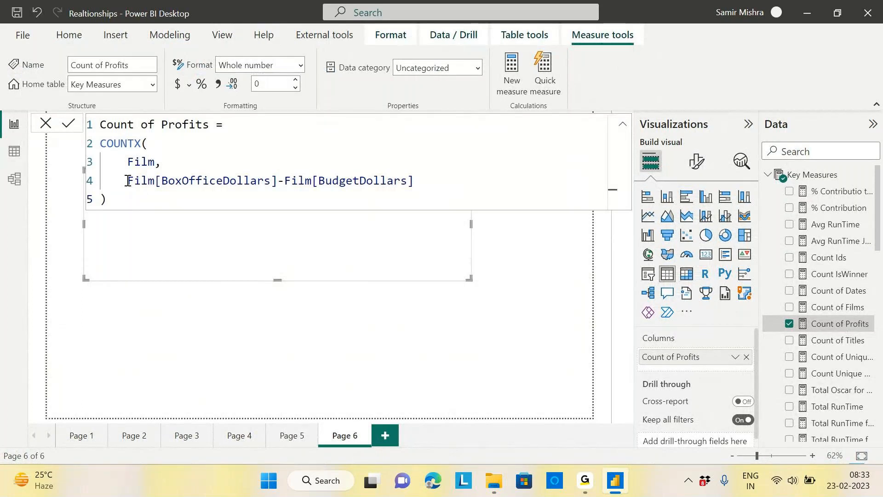
left_click_drag(127, 180, 413, 180)
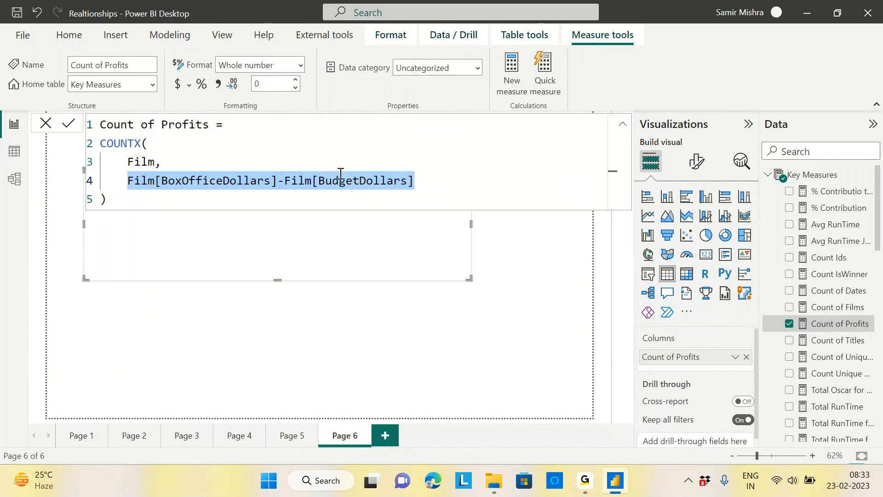
Step: Insert a line after Film, in the Count of Profits formula that starts an IF with the test ISBLANK(Film[BoxOfficeDollars])
left_click(206, 166)
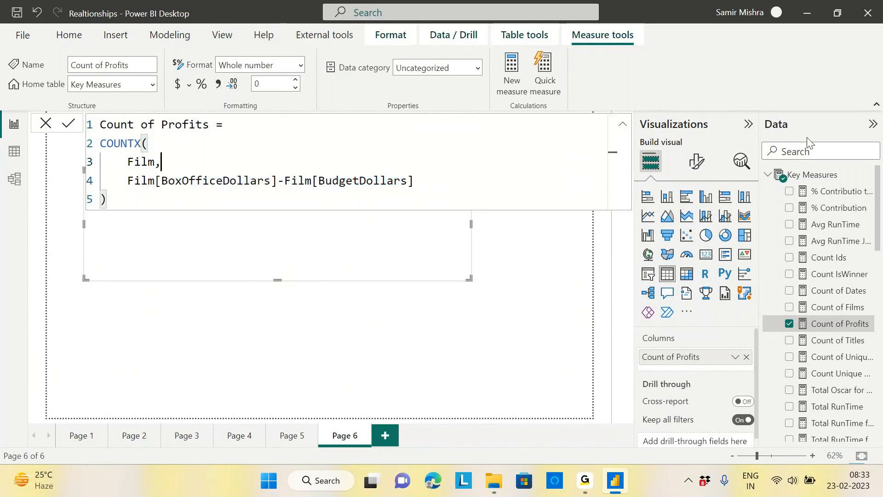
key("shift+Return")
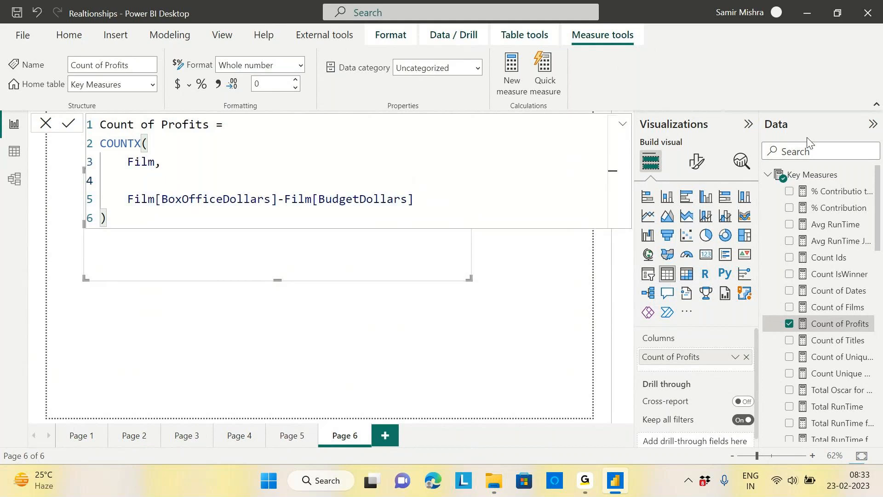
type("if")
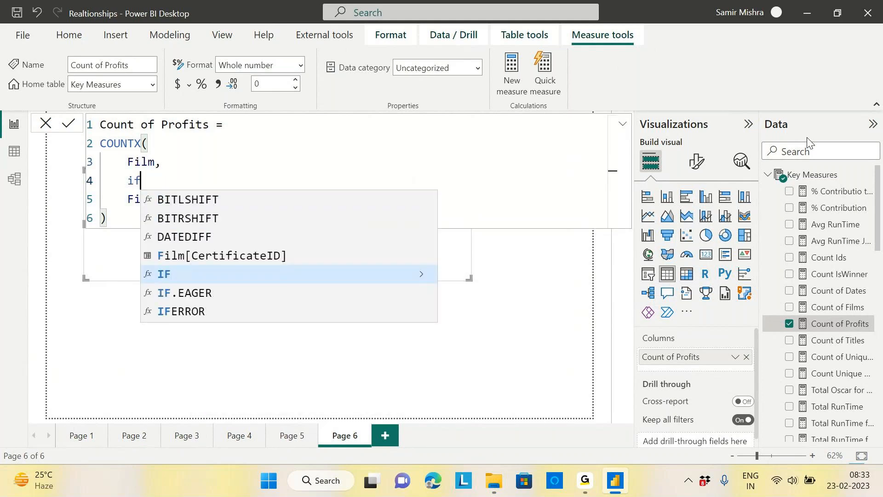
key("Tab")
type("is")
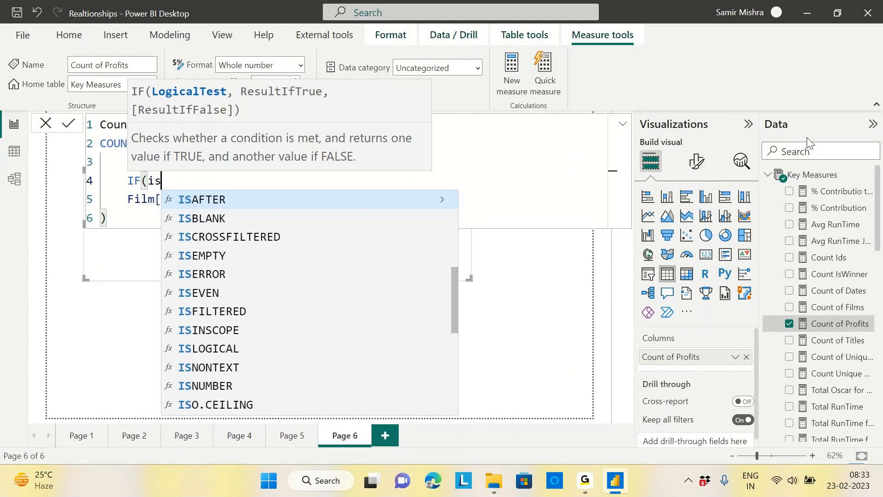
type("b")
key("Tab")
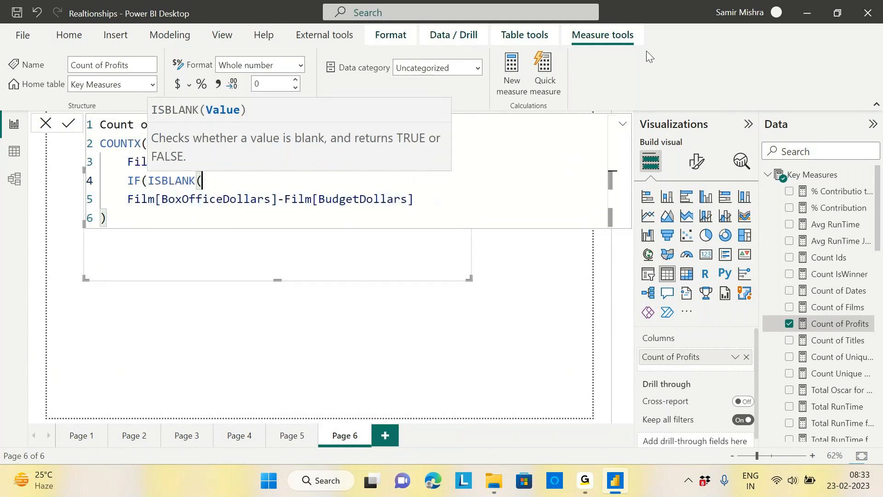
left_click_drag(127, 199, 277, 201)
key("ctrl+c")
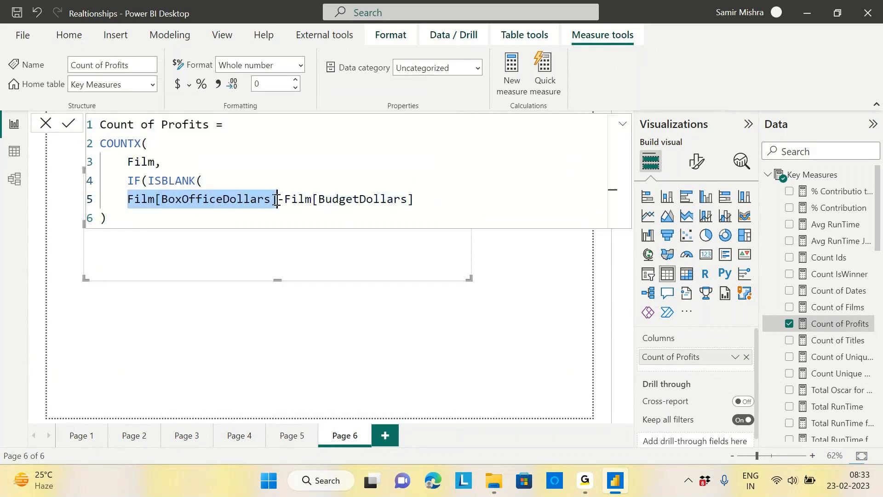
left_click(222, 179)
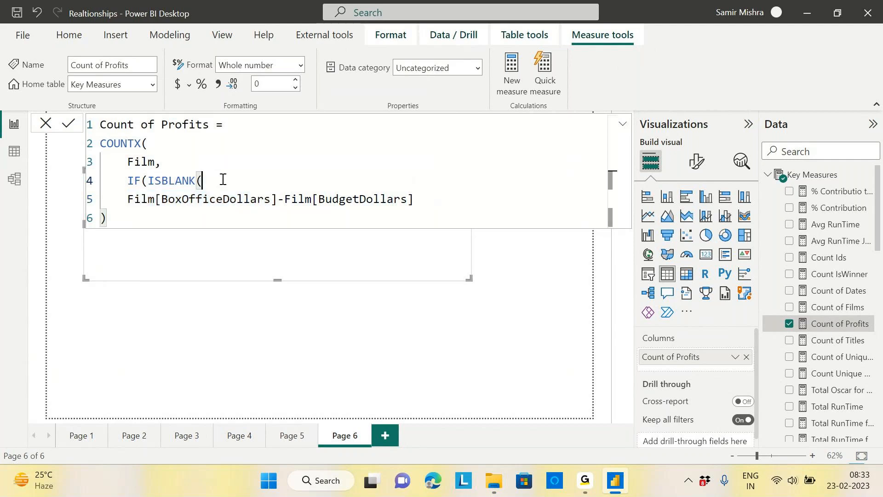
key("ctrl+v")
type(")")
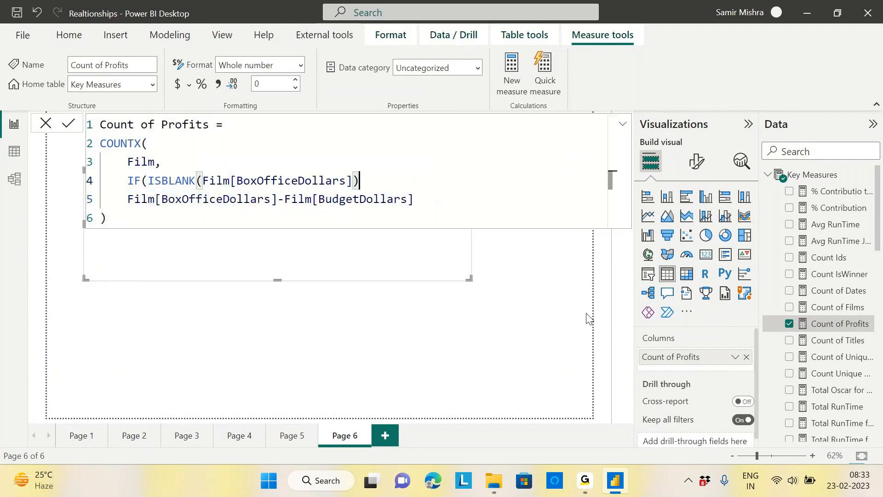
Step: Extend the IF condition with ||ISBLANK(Film[BudgetDollars])
type(",")
type("|isb")
key("Tab")
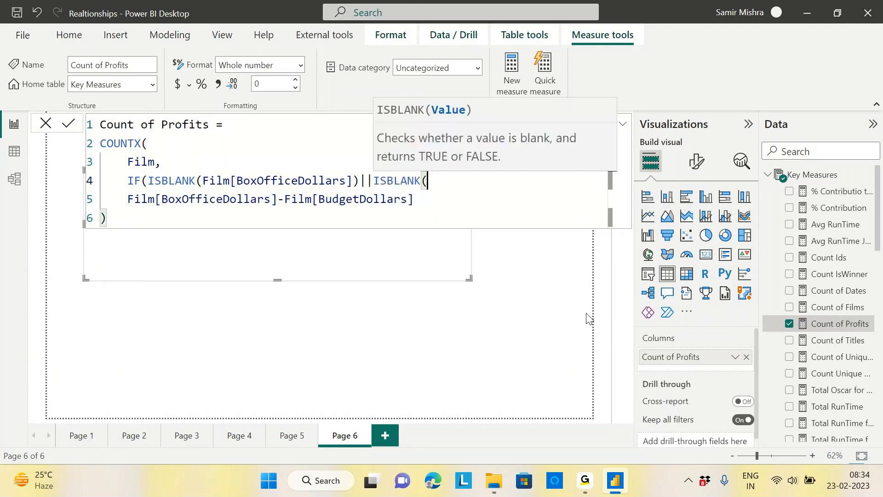
left_click_drag(285, 198, 418, 201)
key("ctrl+c")
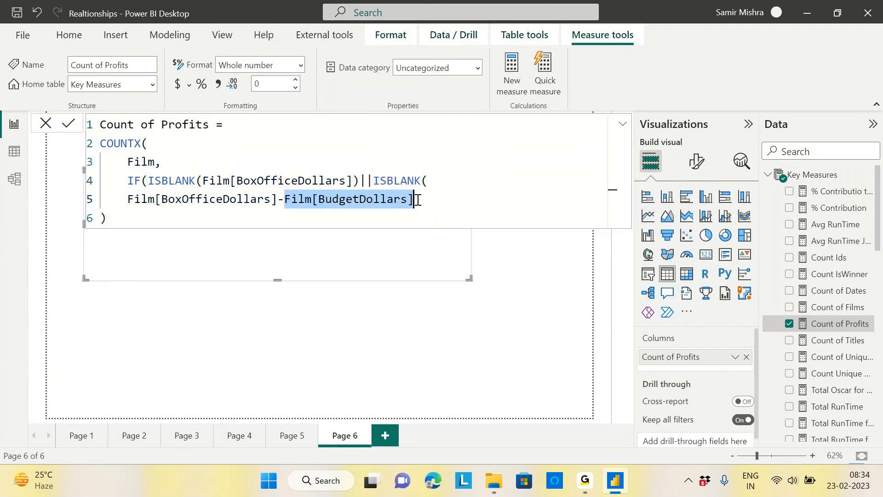
left_click(446, 184)
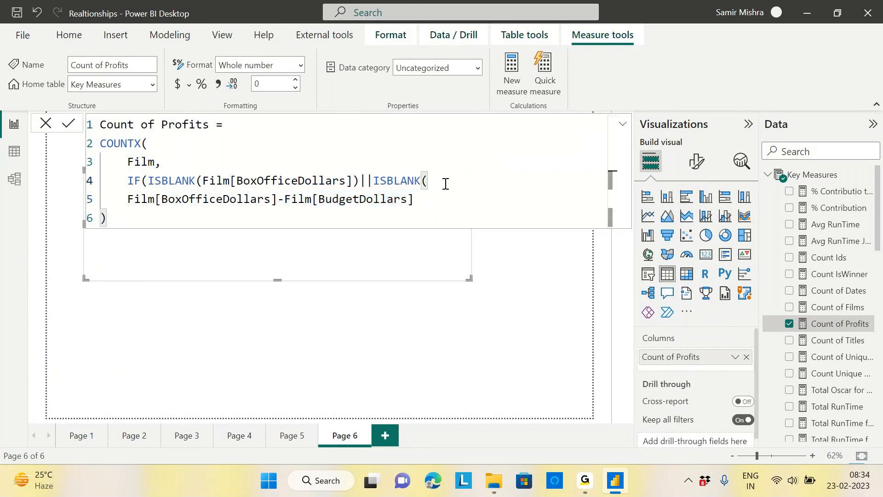
key("ctrl+v")
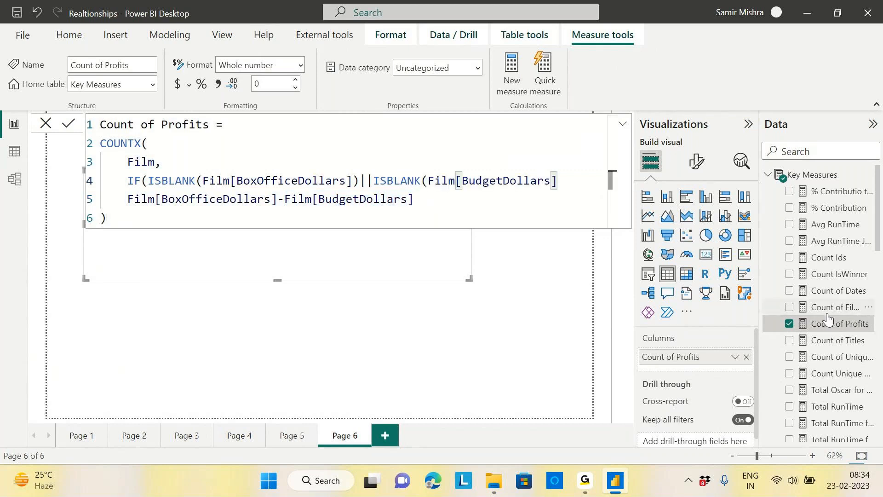
type(")")
Step: Add BLANK() as the IF's true result and close the IF on a new line after the subtraction expression
type(",")
type("bl")
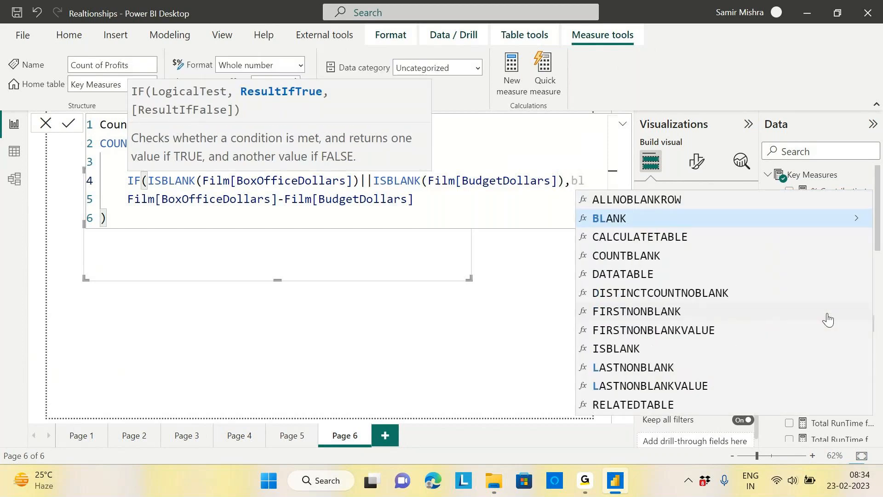
key("Tab")
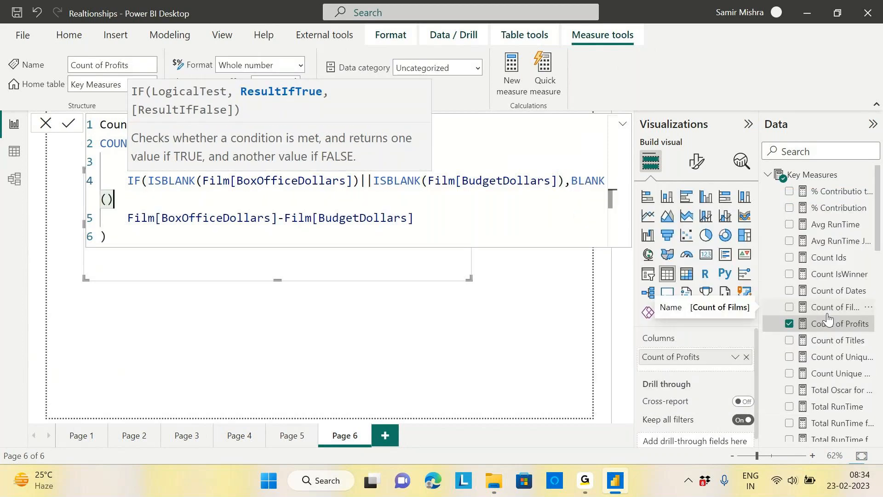
type(",")
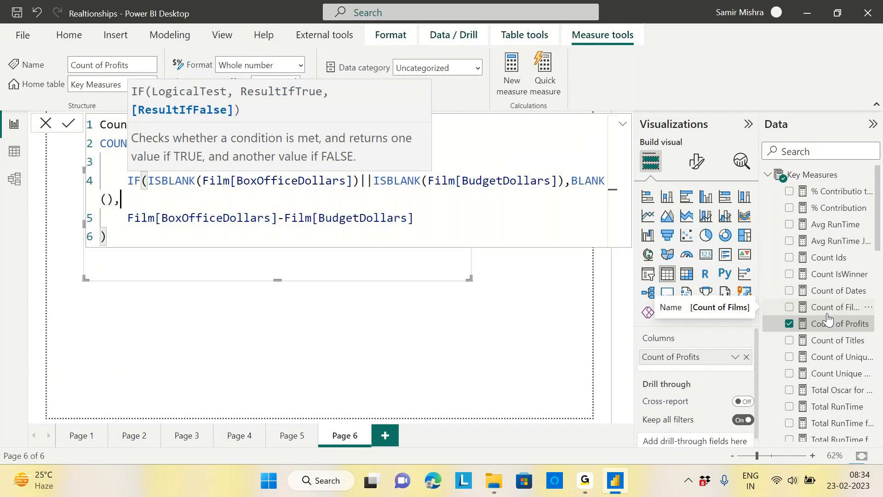
left_click(435, 220)
key("Return")
type(")")
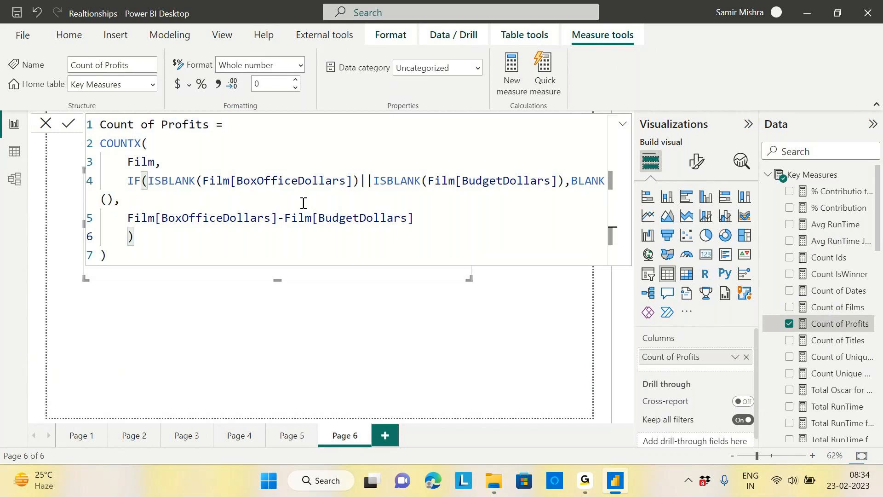
Step: Put the ISBLANK condition on its own line and indent it and the subtraction line inside the IF
left_click(140, 178)
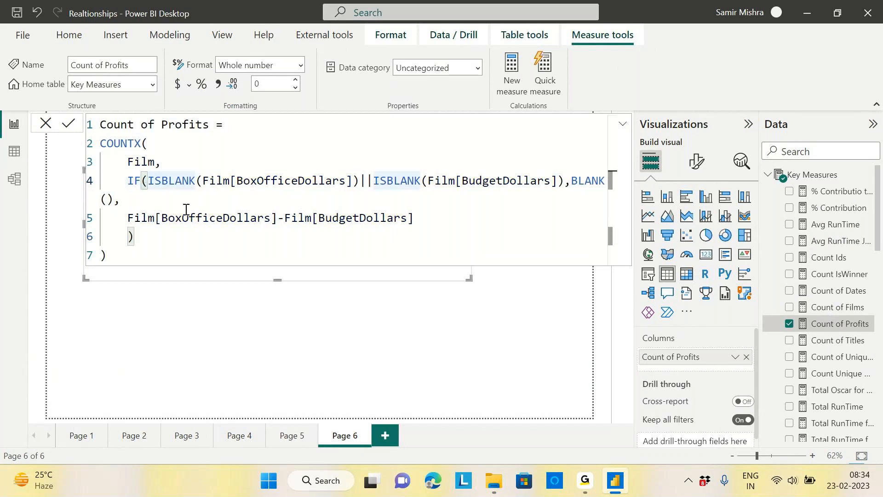
key("shift+Return")
key("Tab")
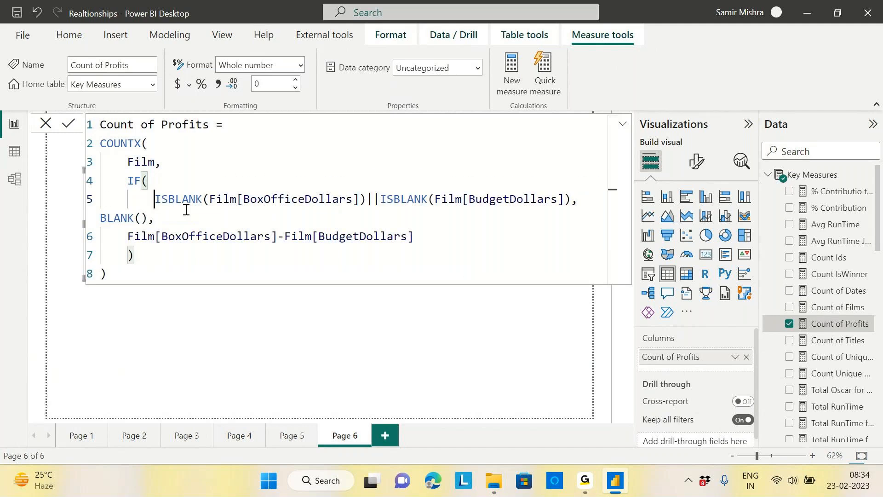
scroll(121, 228, "up", 1)
scroll(122, 227, "down", 1)
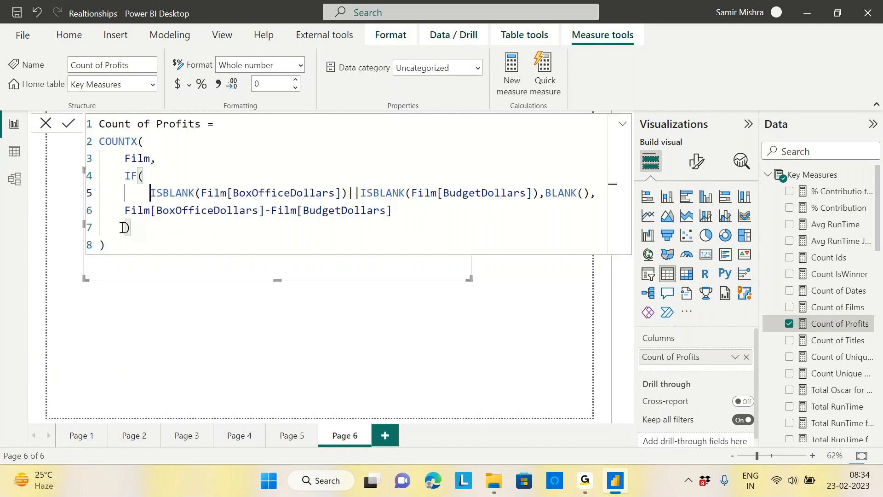
left_click(123, 203)
key("Tab")
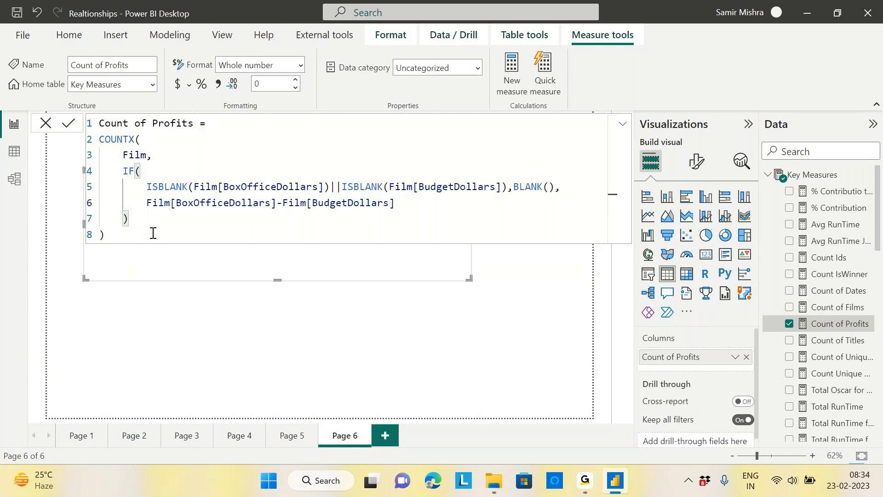
Step: Commit the revised Count of Profits measure and move the table visual below the expanded formula
left_click(107, 236)
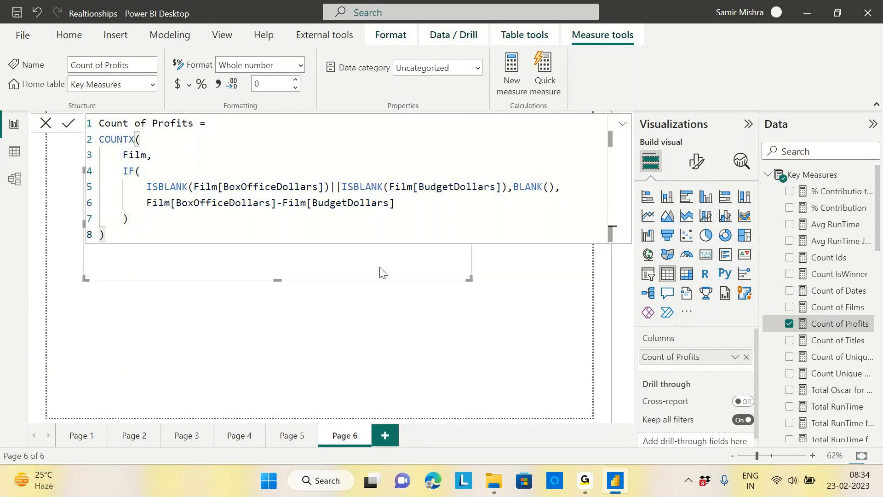
left_click(382, 272)
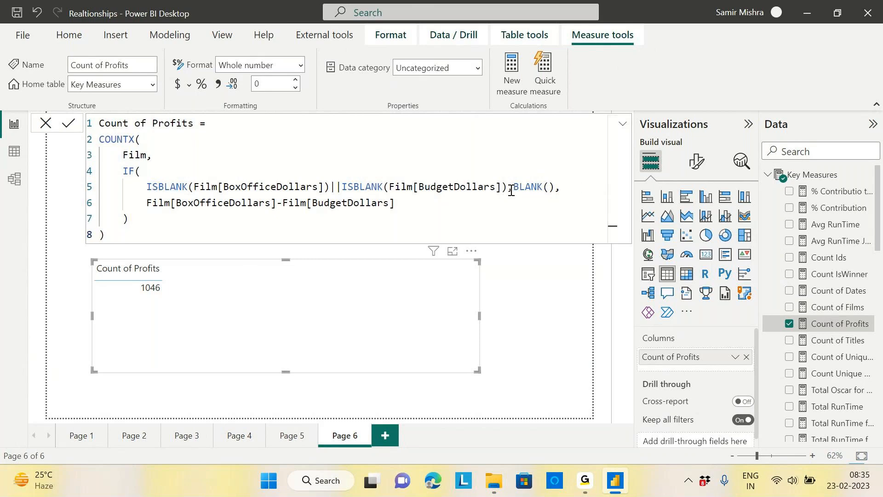
Step: Remove the BLANK() result from the IF, keeping a comma after the ISBLANK condition
left_click_drag(508, 187, 563, 191)
key("BackSpace")
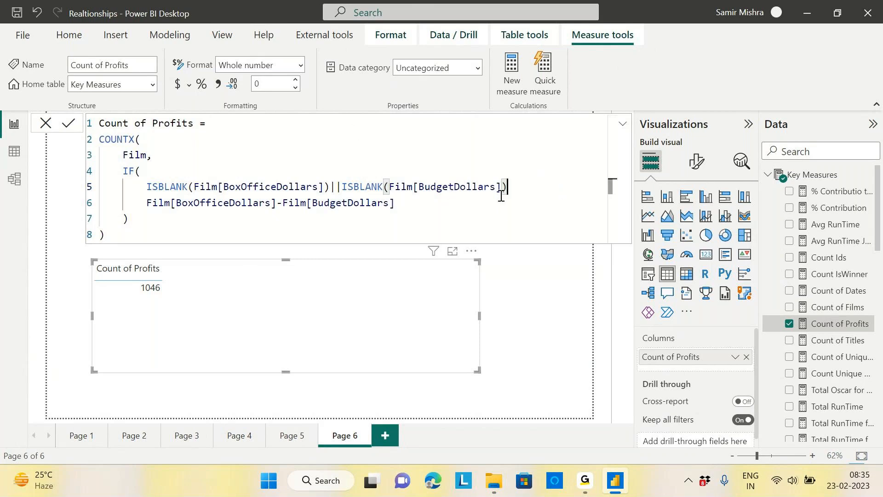
type(",")
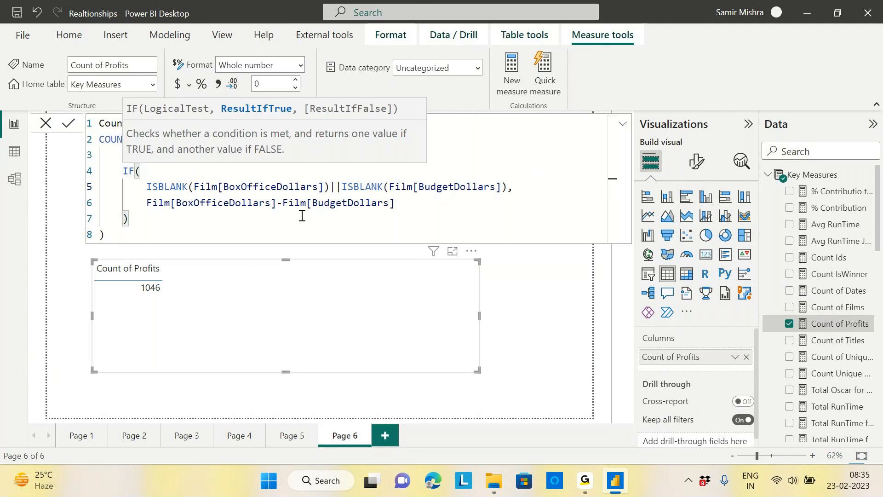
Step: Wrap the two ISBLANK tests joined by || in NOT( ) and commit the Count of Profits measure
left_click(148, 187)
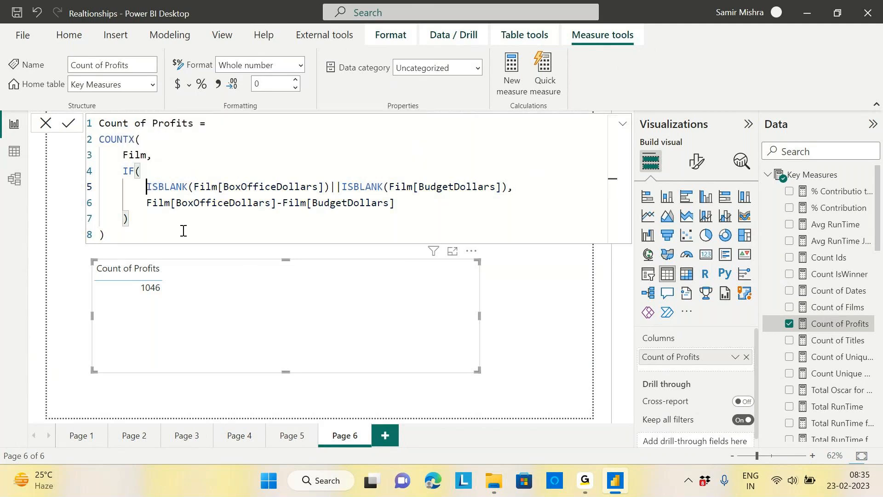
type("NOT(")
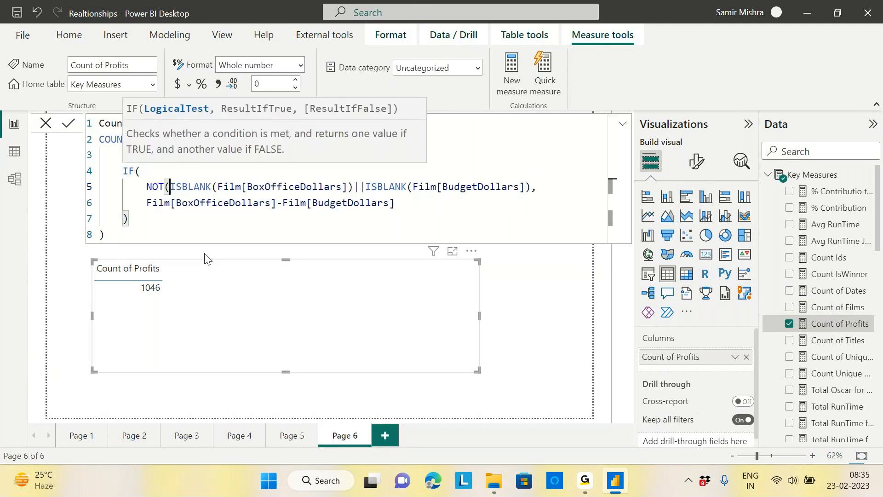
left_click(532, 187)
type("),")
left_click(134, 233)
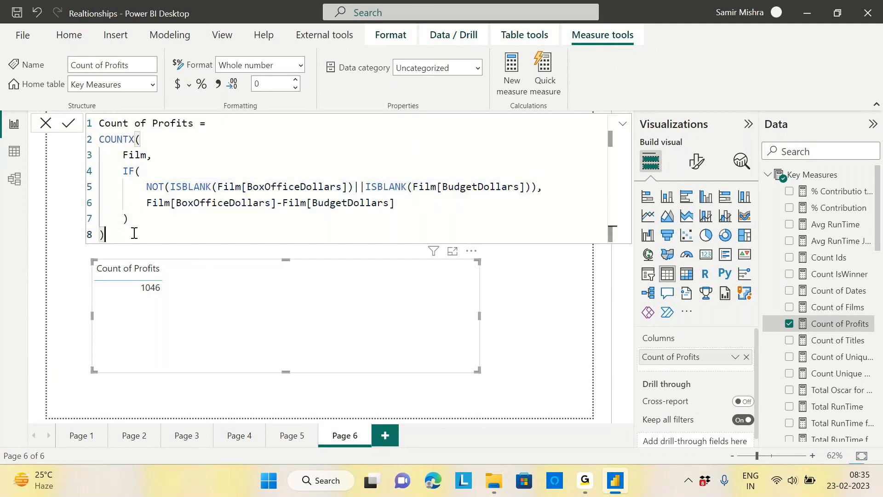
key("Return")
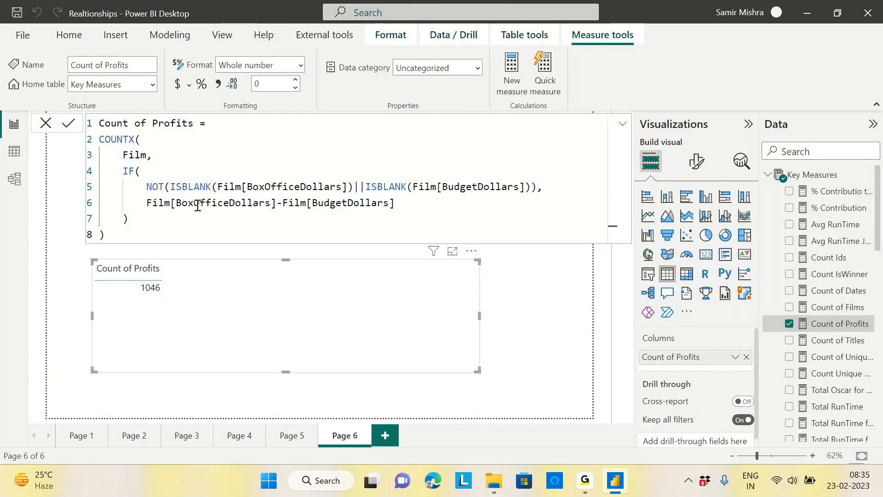
Step: Highlight the subtraction expression inside the IF for review, and collapse the formula display
left_click_drag(145, 203, 401, 201)
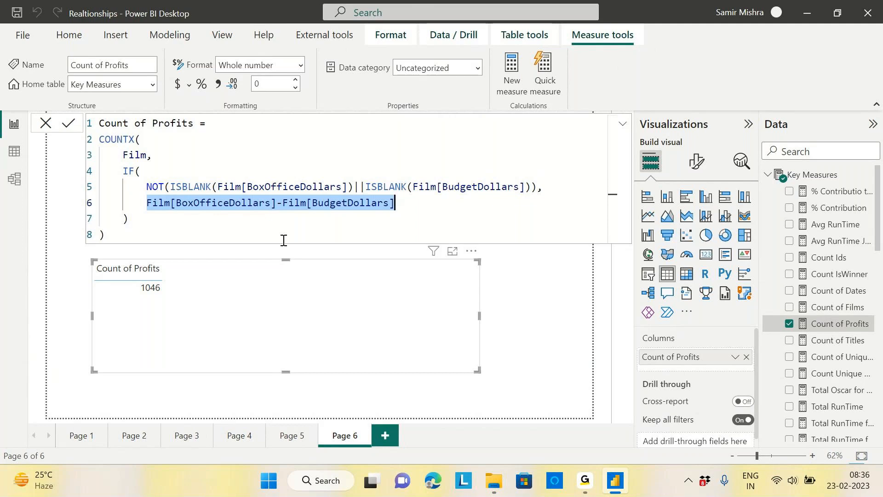
left_click(622, 124)
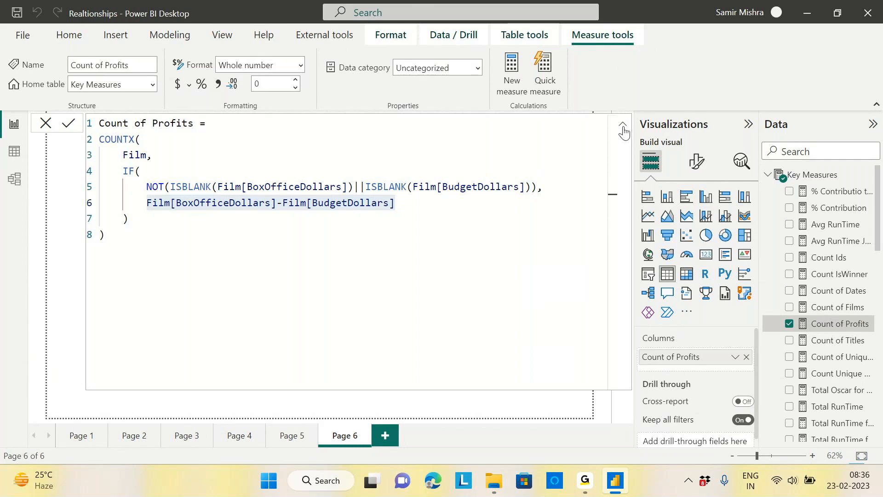
left_click(623, 129)
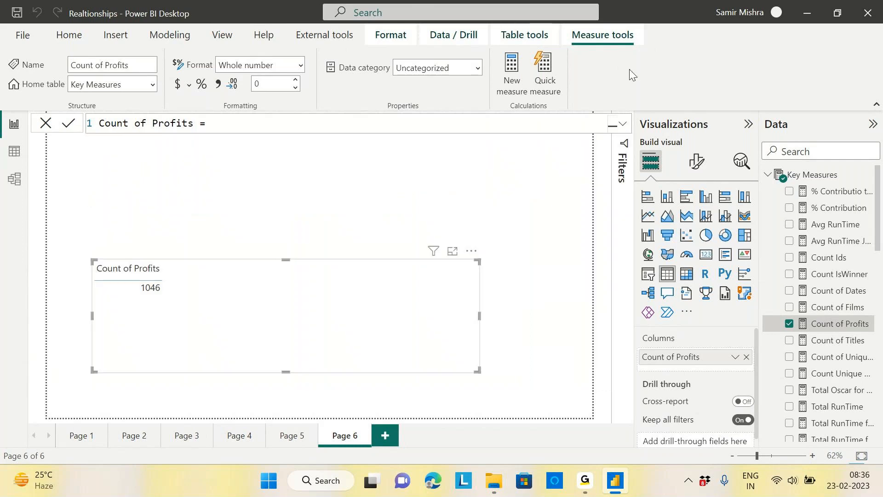
Step: Switch to Notepad, write the heading "=> Cross Filter" in a blank note, and return to Power BI Desktop
left_click(563, 216)
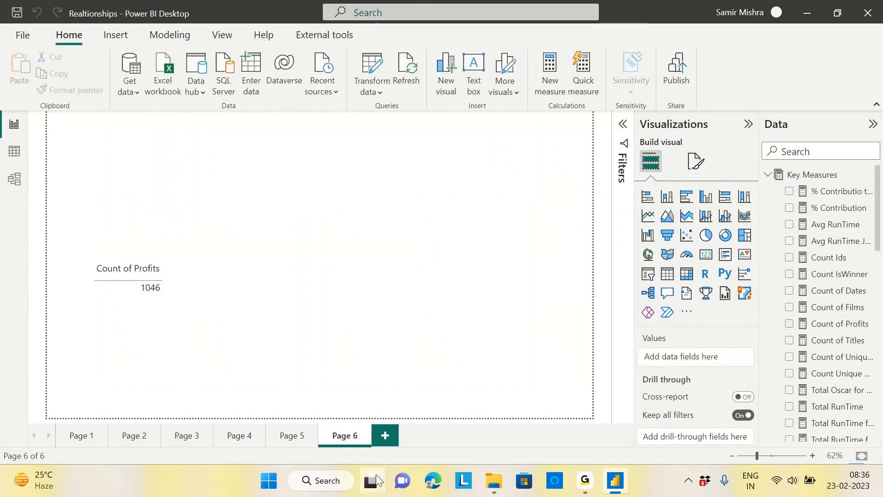
left_click(338, 479)
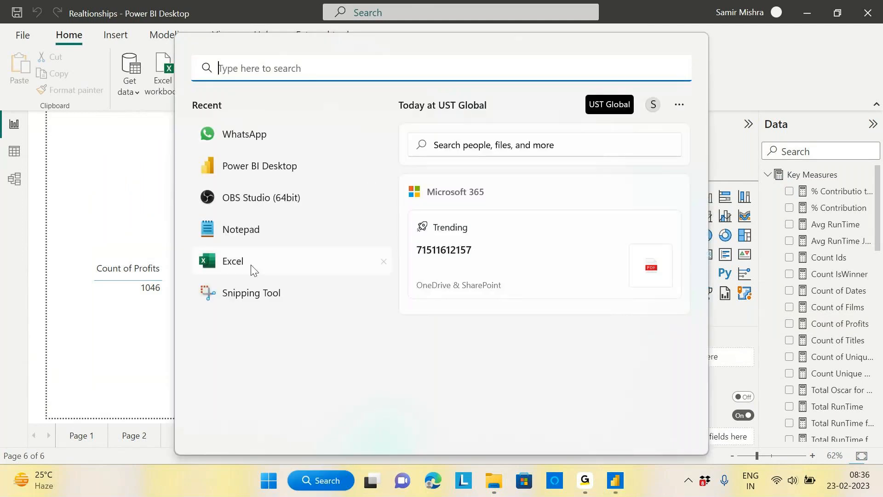
left_click(249, 236)
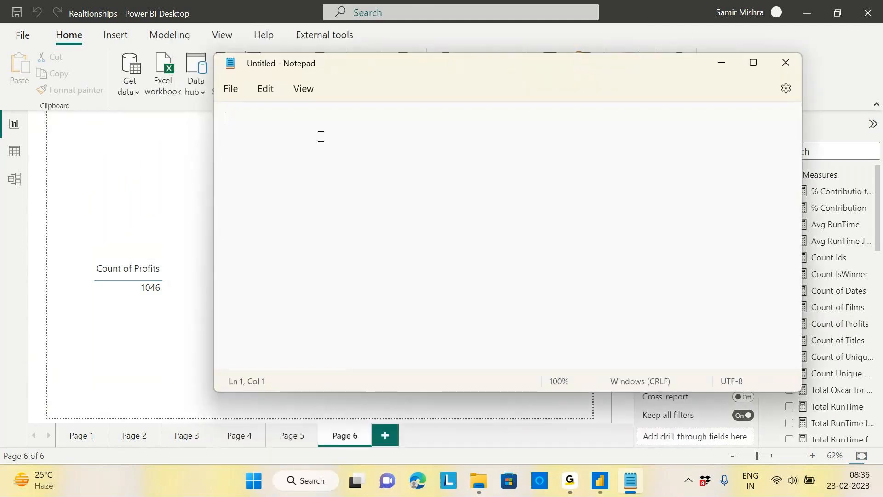
type("=")
key("BackSpace")
type("=> Cross ")
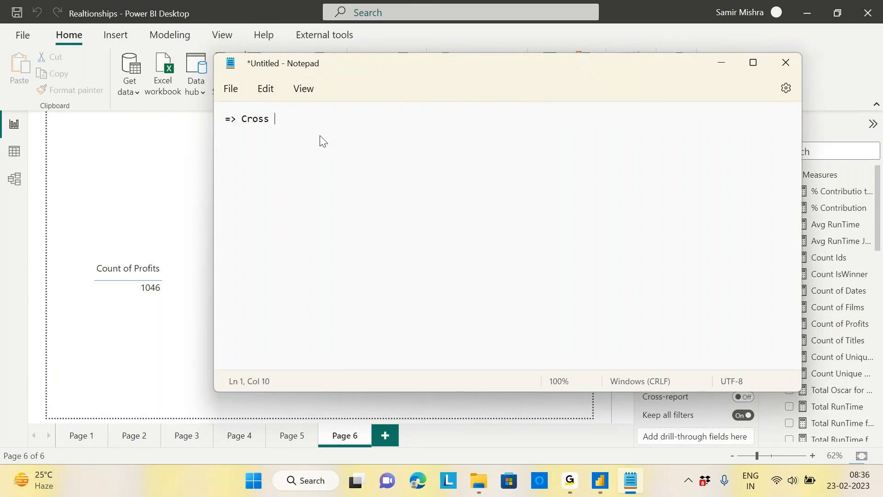
type("Filter")
left_click(722, 66)
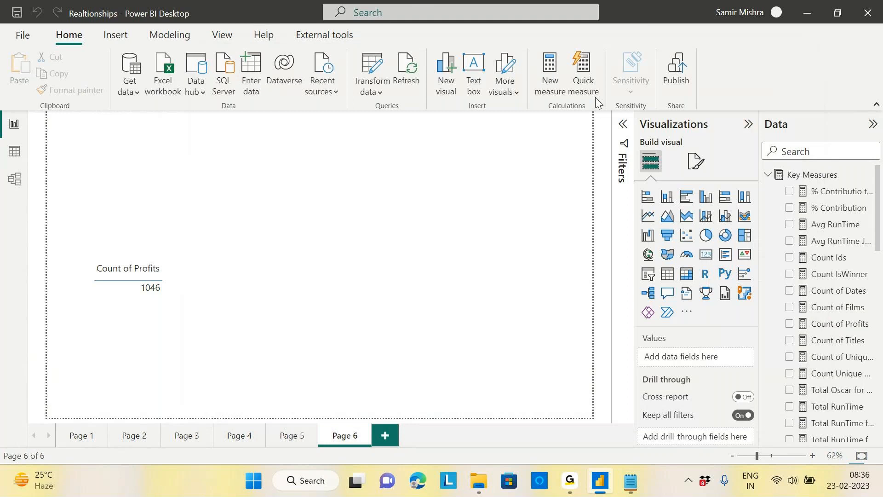
Step: Add a new report page and place an empty table visual near the middle of the canvas, enlarged to nearly full page height
left_click(384, 434)
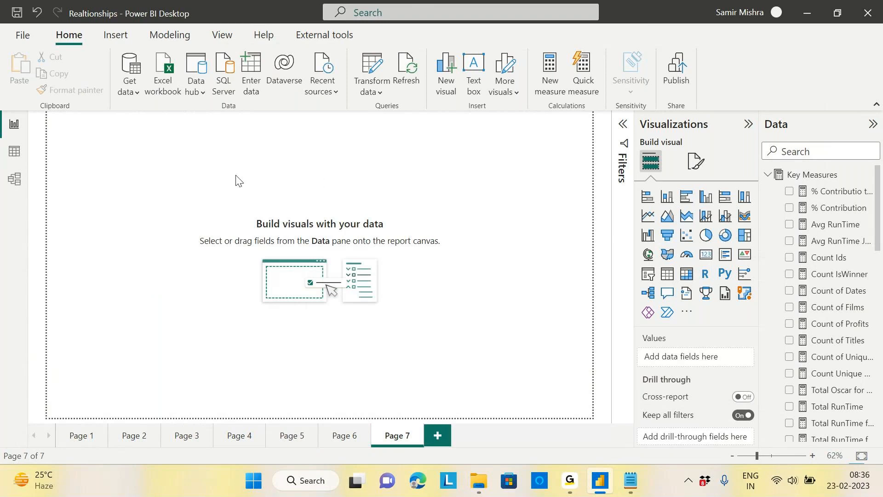
left_click(673, 278)
left_click_drag(103, 208, 254, 216)
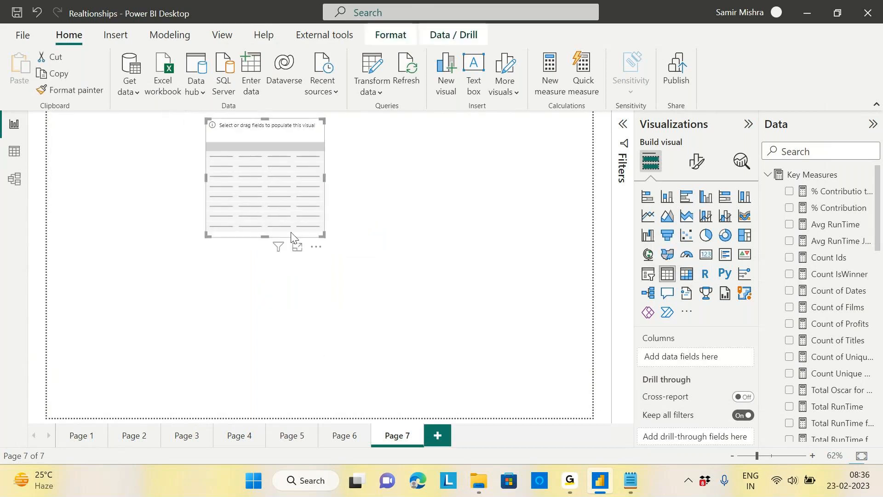
left_click_drag(323, 235, 419, 394)
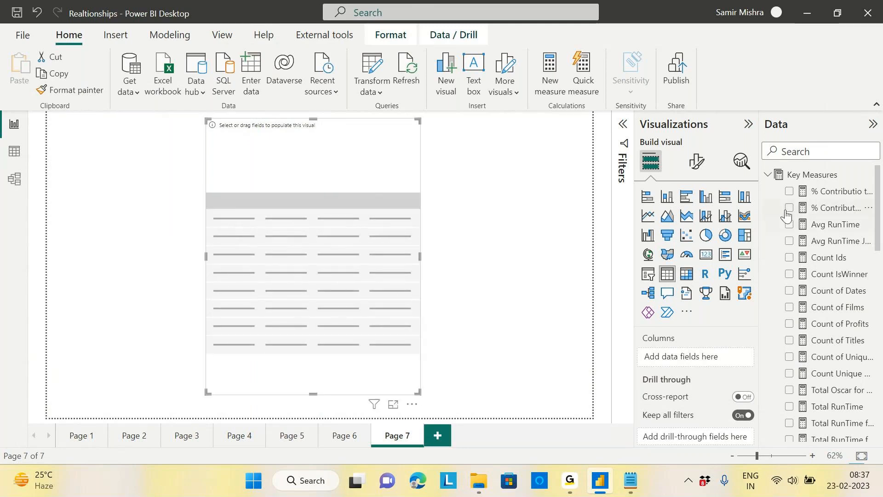
Step: Add the Title field from the Film table to the table visual
left_click(768, 175)
left_click(768, 242)
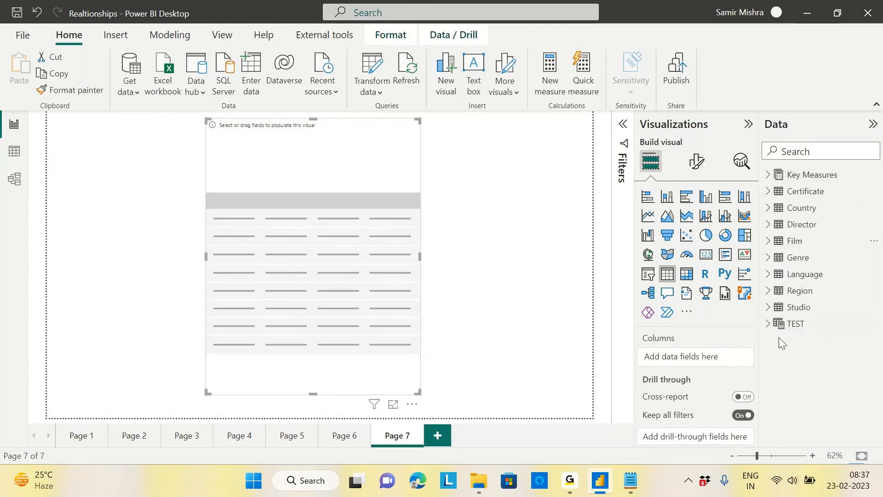
left_click(768, 241)
scroll(836, 413, "down", 5)
left_click_drag(819, 389, 286, 173)
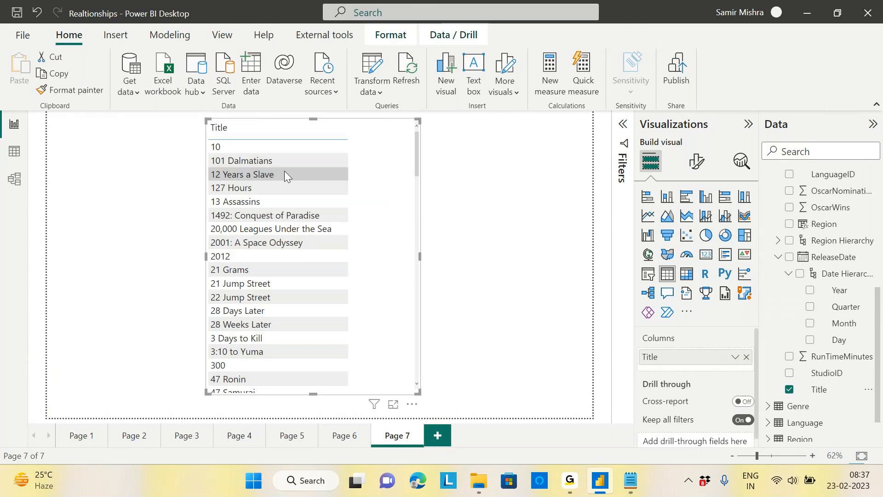
Step: Add the Film table's ReleaseDate as a second column and show it as the plain date instead of the date hierarchy
left_click_drag(833, 257, 712, 372)
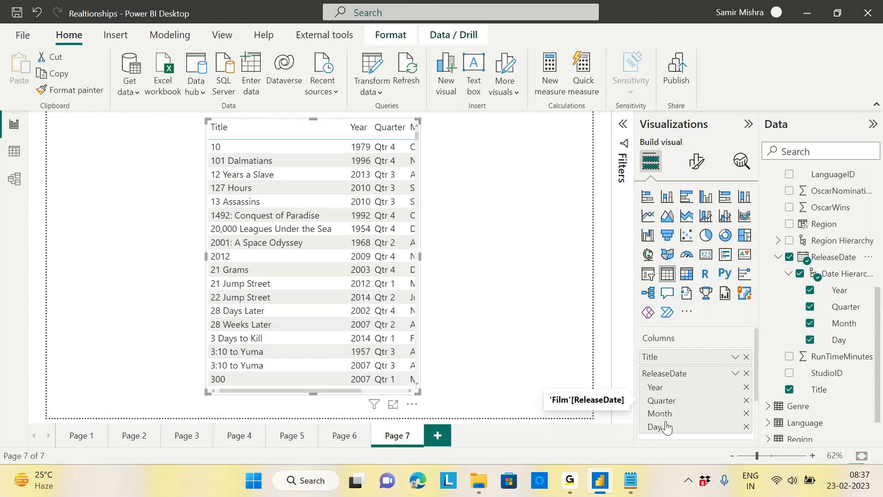
left_click(735, 374)
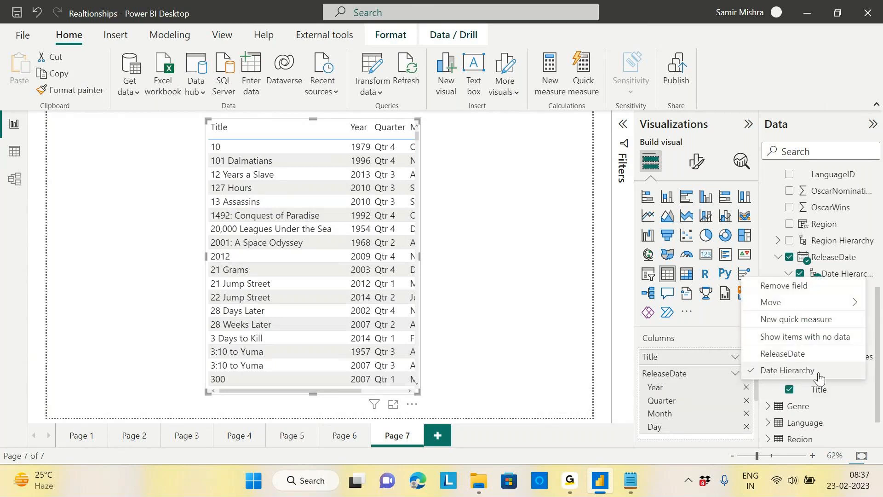
left_click(784, 354)
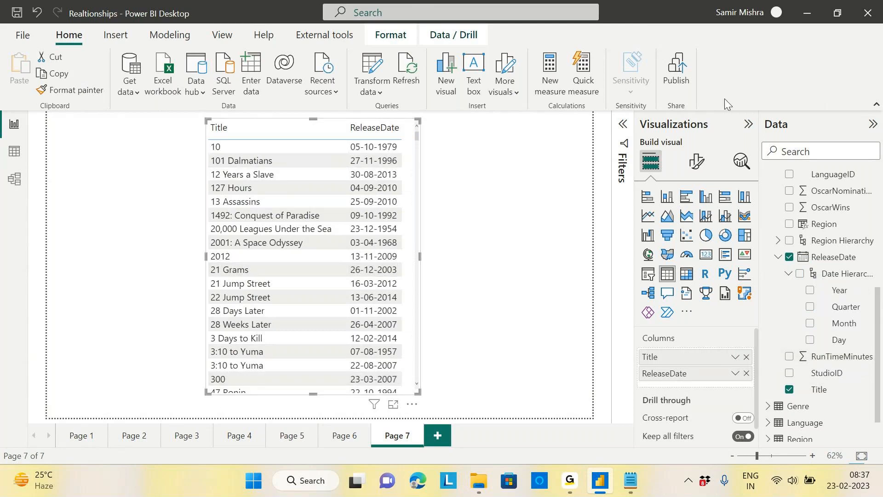
Step: Insert an empty slicer beside the film table and narrow it so it no longer overlaps the titles
left_click(129, 259)
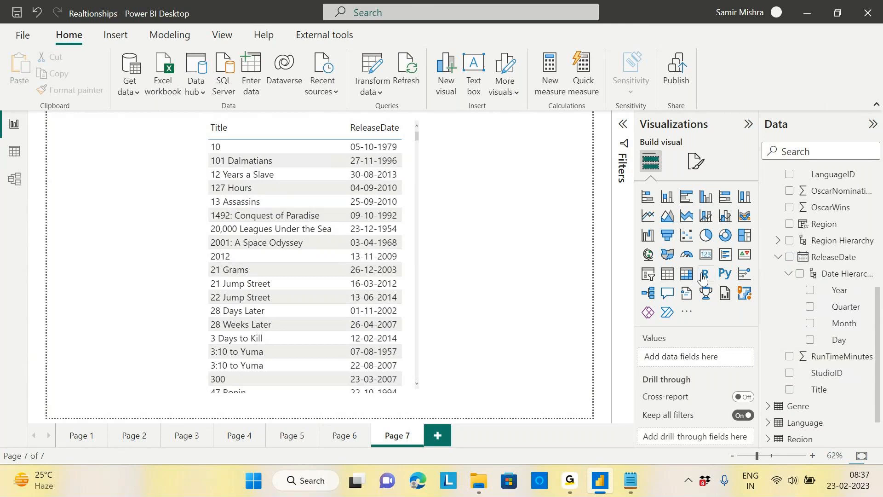
left_click(649, 275)
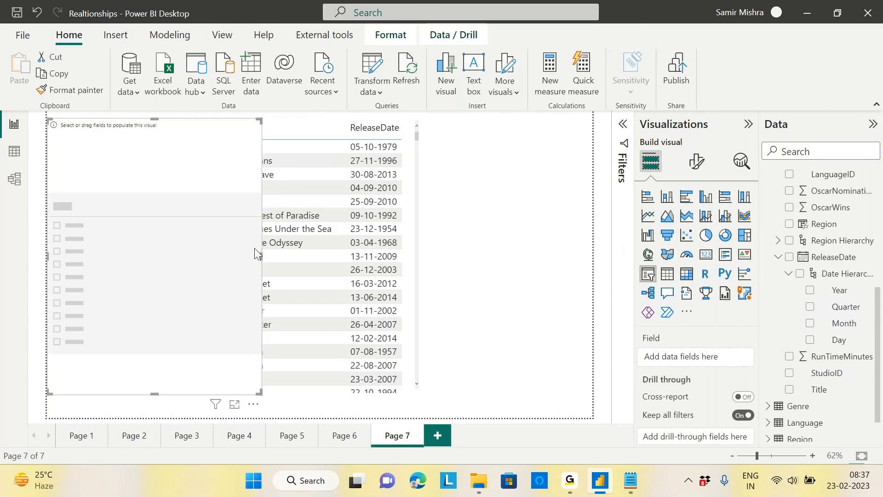
left_click_drag(261, 254, 203, 259)
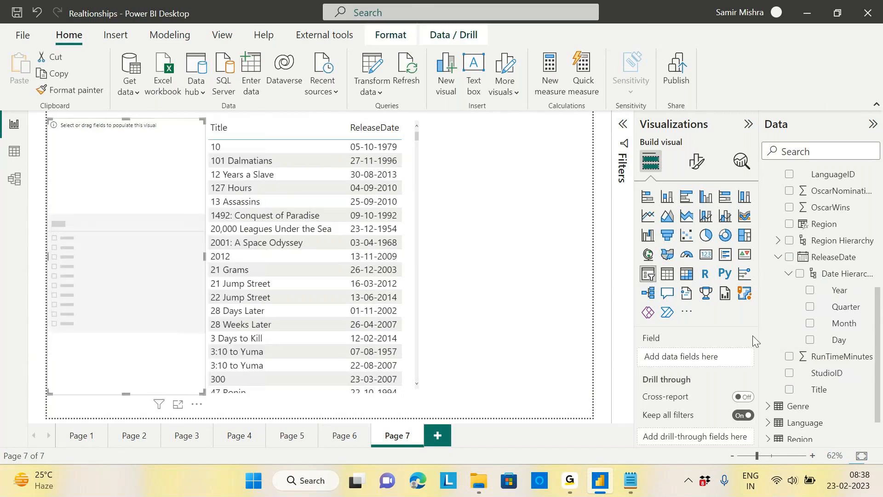
Step: Fill the slicer with FullName from the Director table and make it slightly narrower and taller
left_click(778, 257)
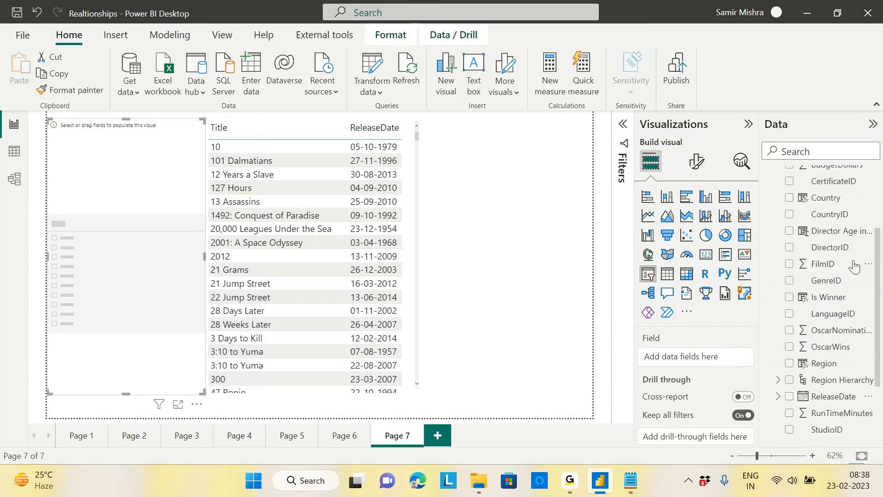
scroll(854, 266, "up", 5)
left_click(767, 240)
left_click(767, 225)
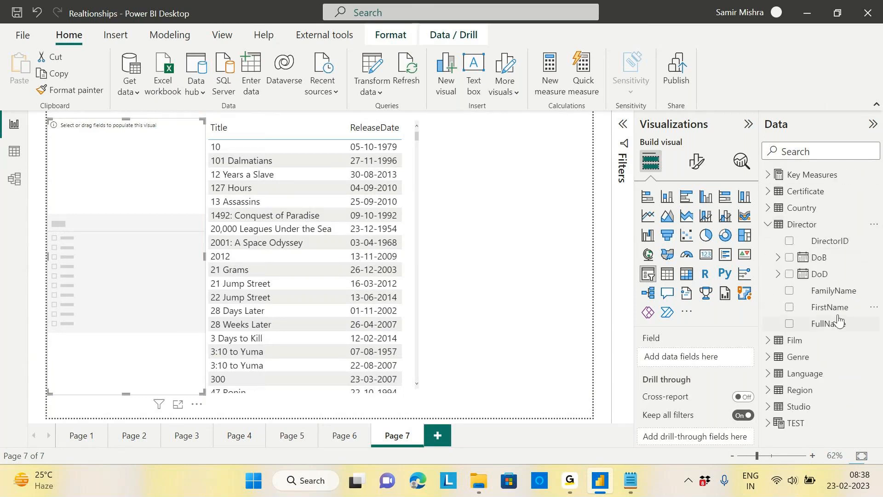
left_click_drag(831, 324, 138, 235)
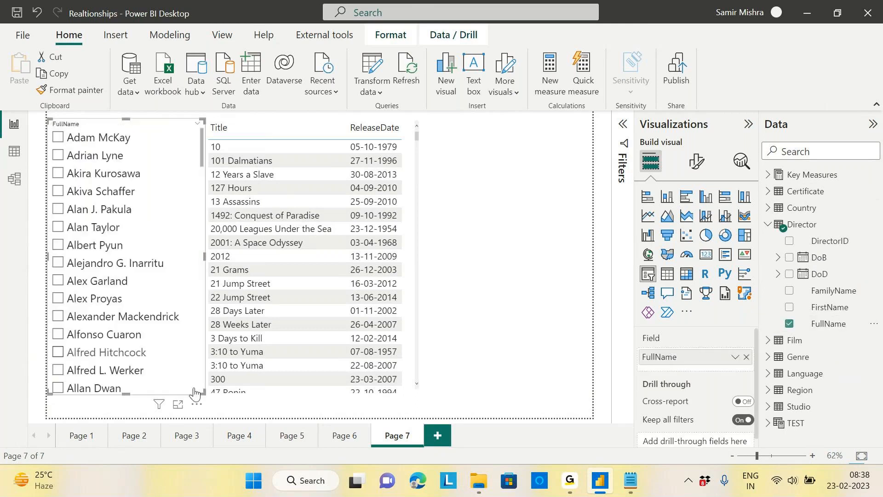
left_click_drag(204, 392, 194, 408)
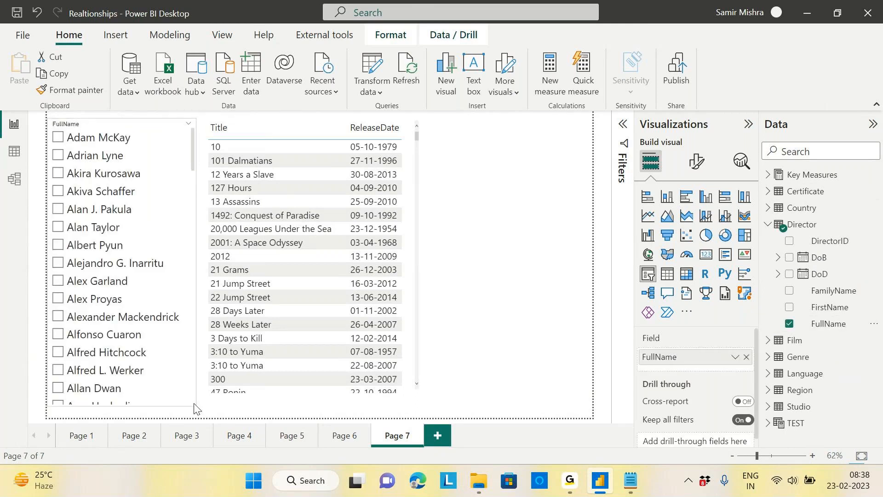
Step: Insert a second slicer on the other side of the film table with Genre from the Genre table, and save the report
left_click(505, 315)
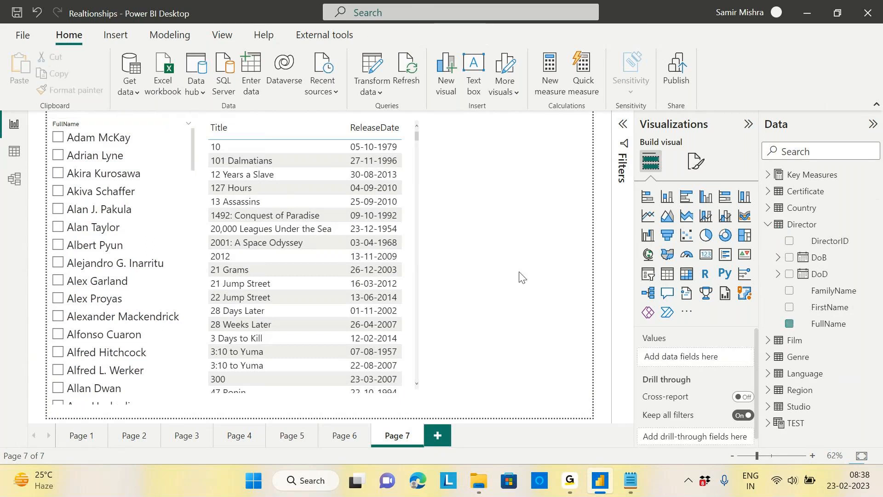
left_click(649, 275)
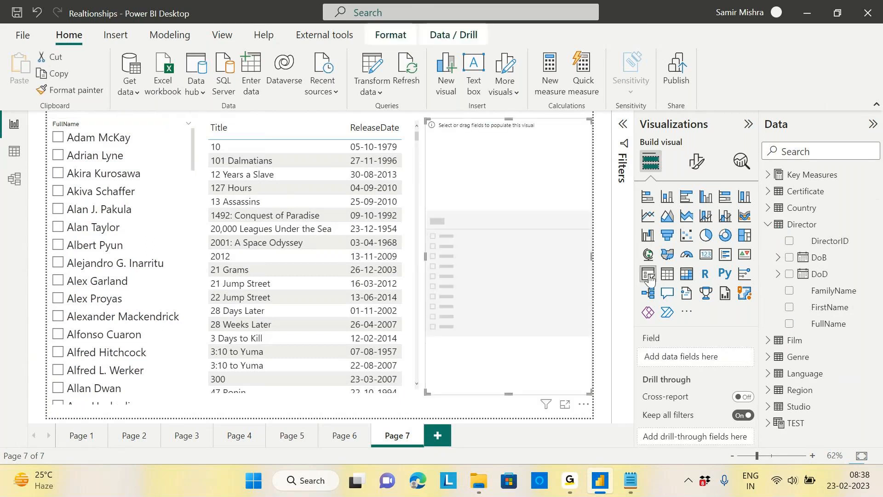
left_click(767, 225)
left_click(768, 257)
left_click_drag(822, 274, 518, 221)
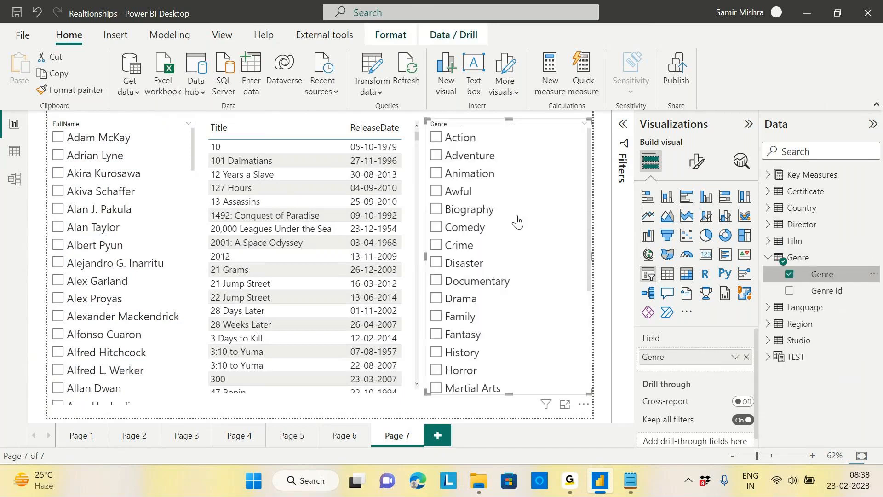
left_click(18, 20)
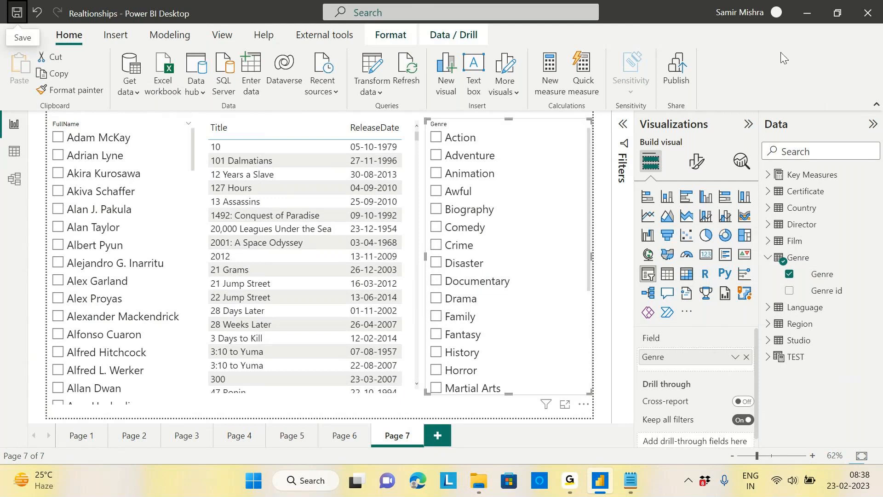
Step: Filter by director Akira Kurosawa, check how the film table and Genre slicer respond, and clear the selection
left_click(59, 179)
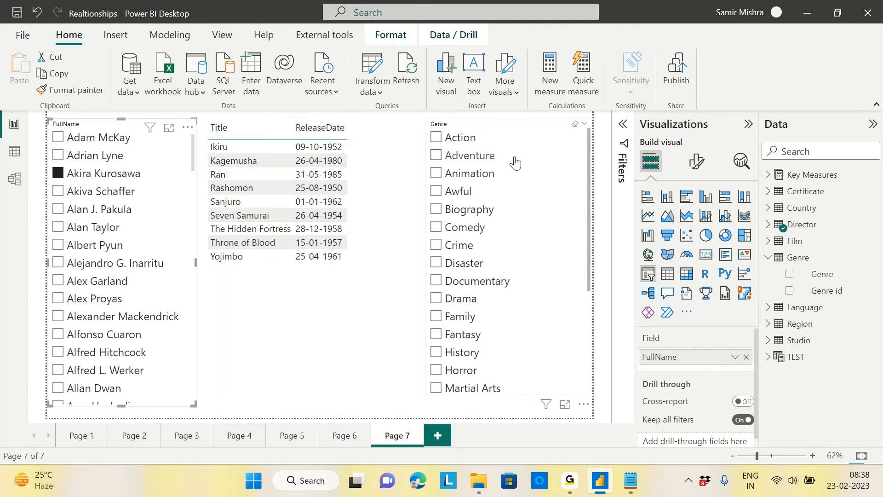
mouse_move(587, 178)
left_mouse_down()
mouse_move(575, 216)
mouse_move(581, 311)
mouse_move(579, 168)
left_mouse_up()
left_click(579, 168)
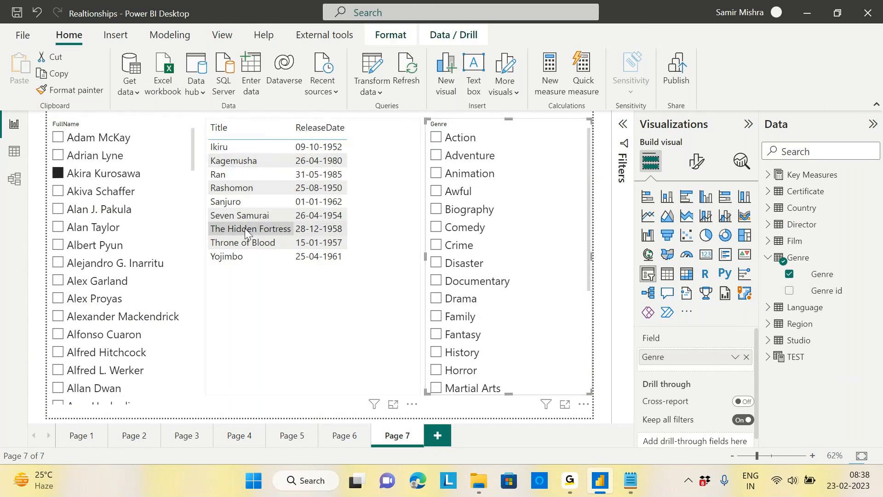
mouse_move(587, 191)
left_mouse_down()
mouse_move(574, 309)
mouse_move(577, 187)
left_mouse_up()
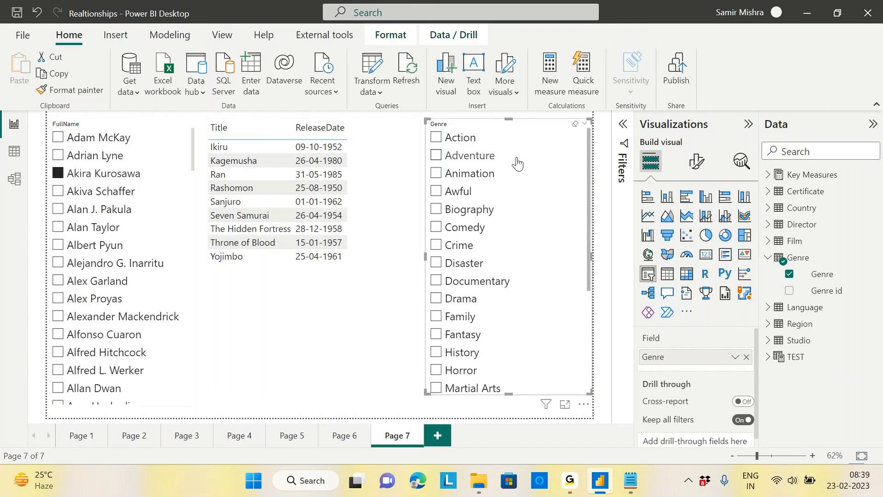
mouse_move(588, 175)
left_mouse_down()
mouse_move(582, 324)
mouse_move(597, 169)
left_mouse_up()
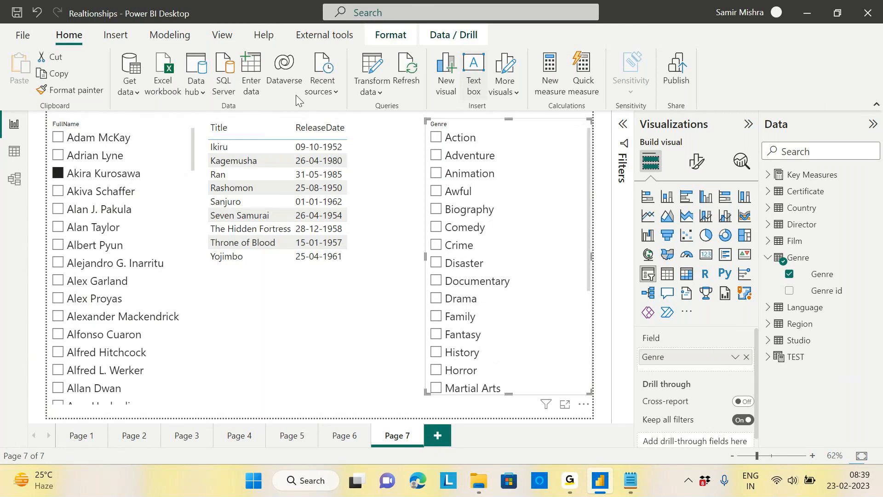
left_click(58, 174)
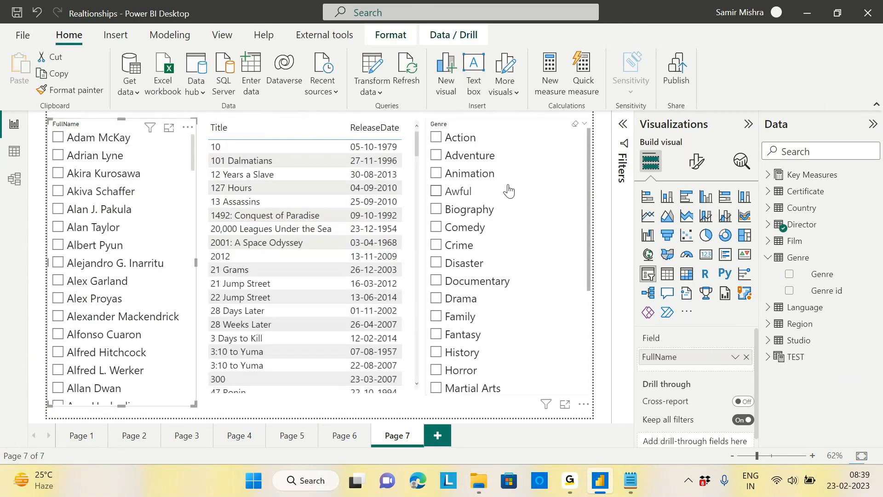
Step: Filter by the Awful genre, check how the film table and director slicer respond, and clear the selection
left_click(436, 191)
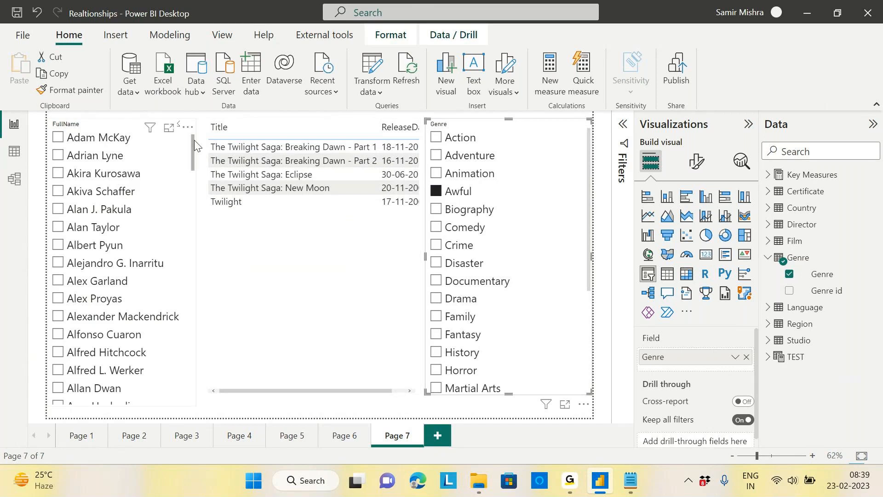
left_click_drag(192, 140, 479, 159)
left_click(436, 190)
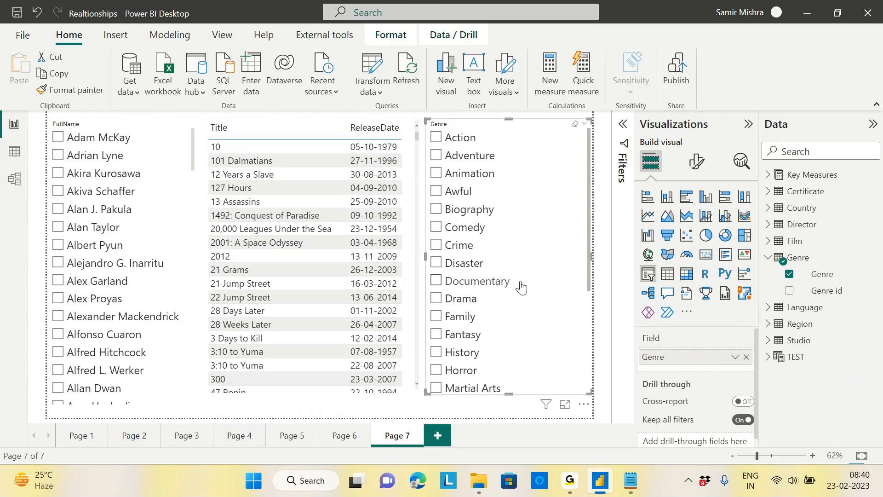
Step: Filter by Akira Kurosawa again and examine the filter directions between Director, Film and Genre in the model diagram before returning to the report
left_click(59, 174)
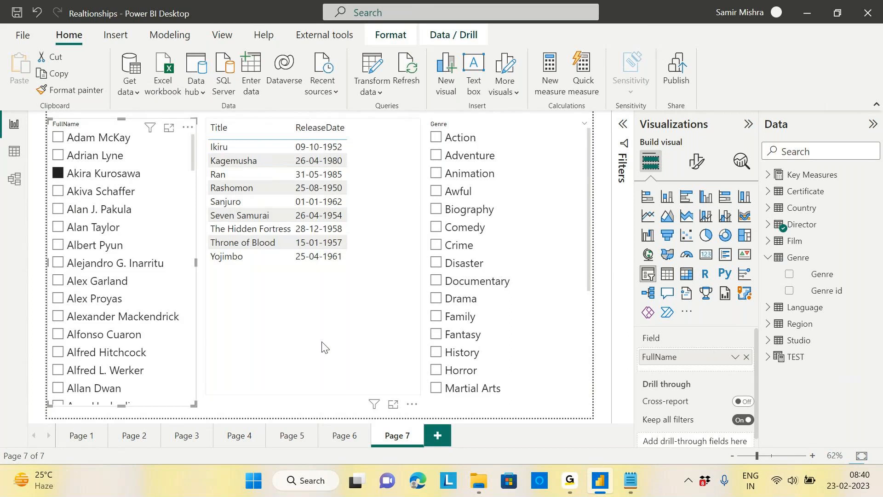
left_click(15, 179)
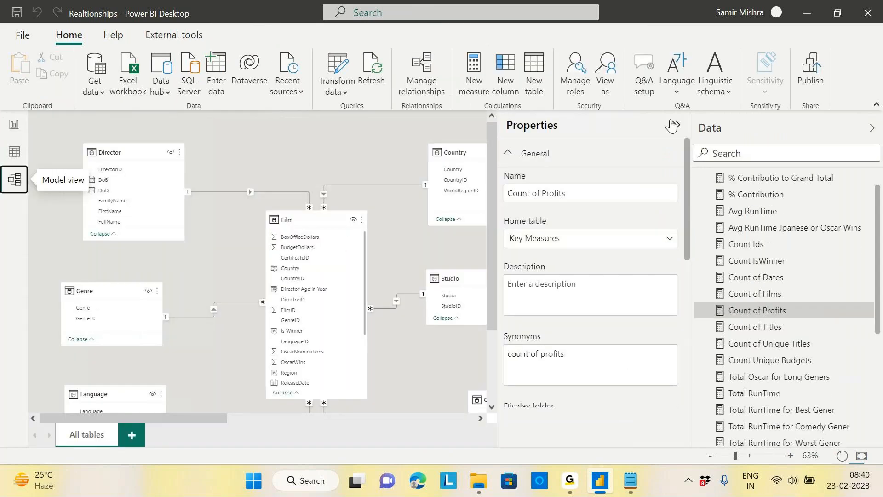
left_click(672, 124)
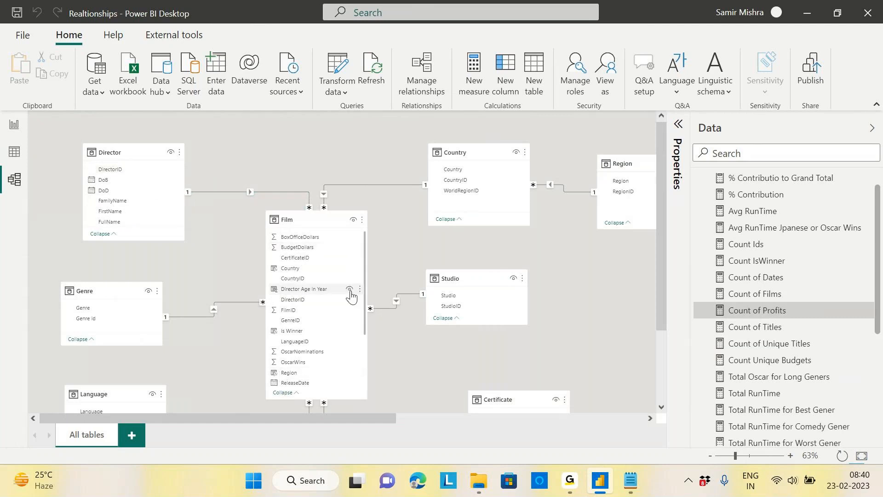
left_click(14, 124)
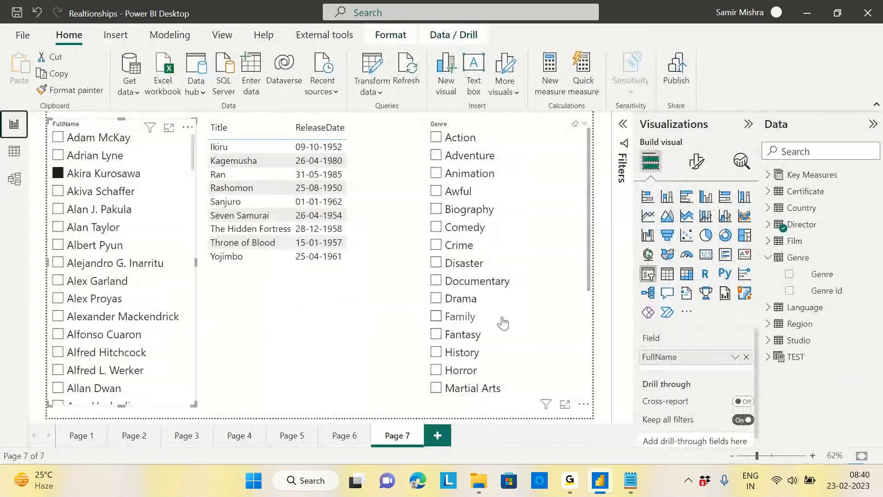
Step: Compare the filtered film table and slicers with the filter directions between Director, Film and Genre in the model diagram
left_click(14, 151)
left_click(19, 180)
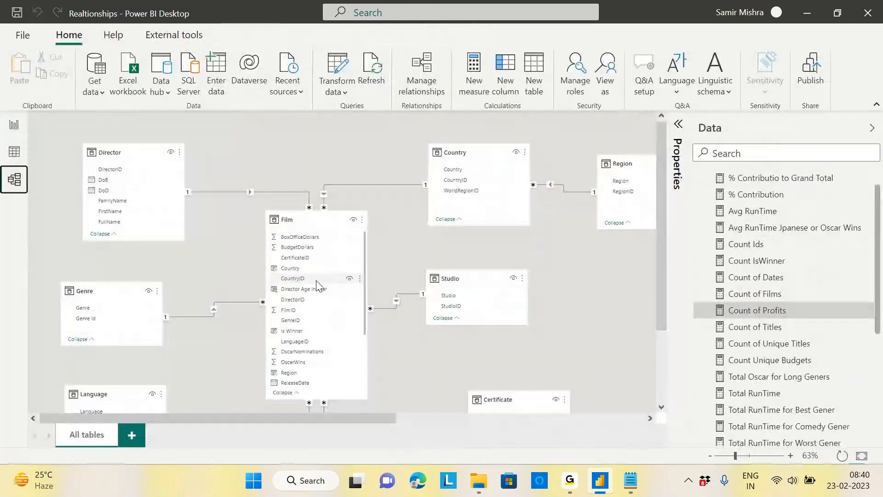
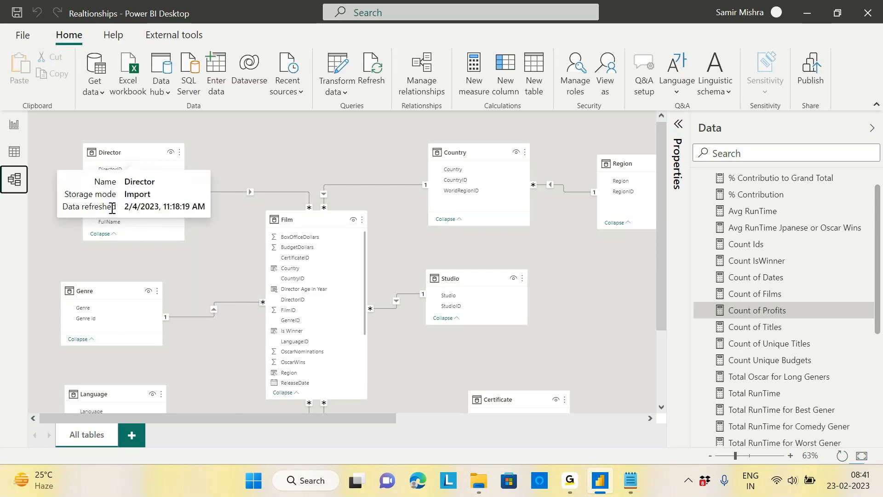
left_click(14, 125)
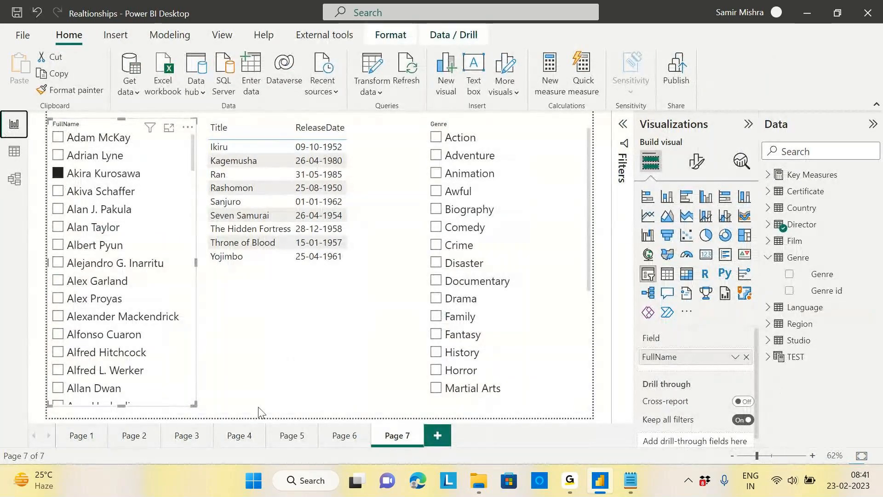
left_click(312, 299)
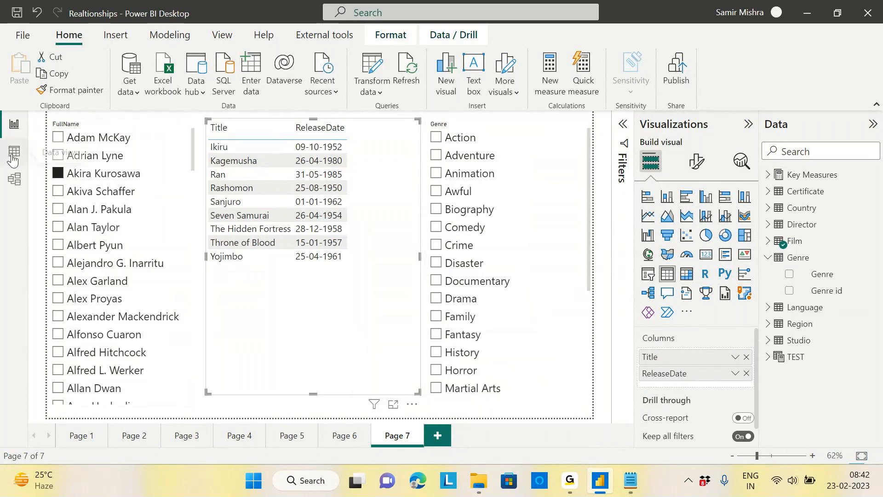
left_click(15, 178)
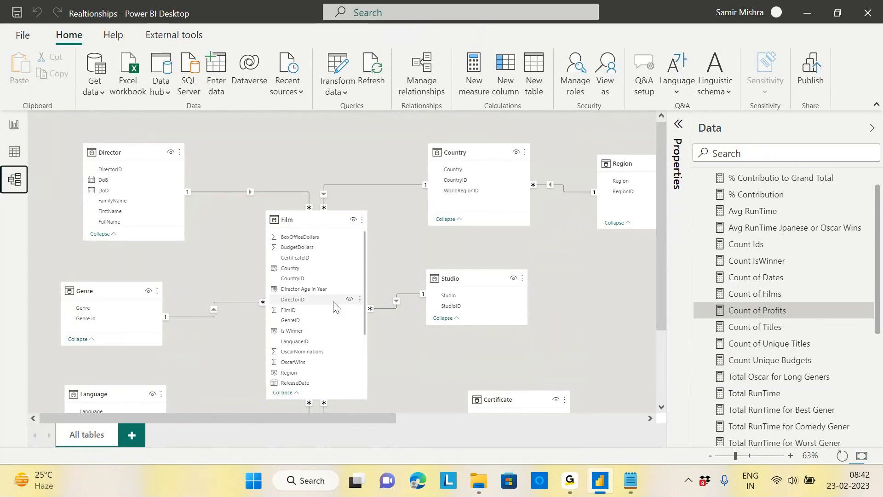
left_click(15, 125)
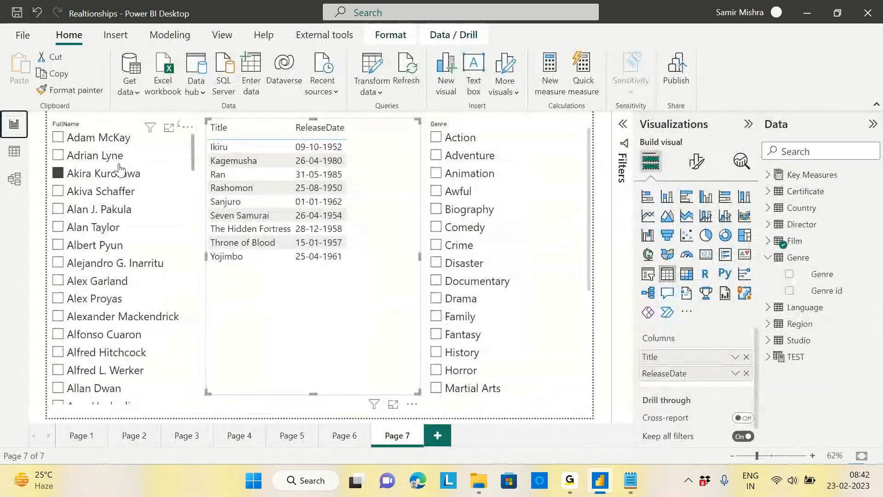
Step: Clear the Akira Kurosawa selection, filter by the Awful genre, check the director slicer's response, and clear the genre selection
left_click(58, 174)
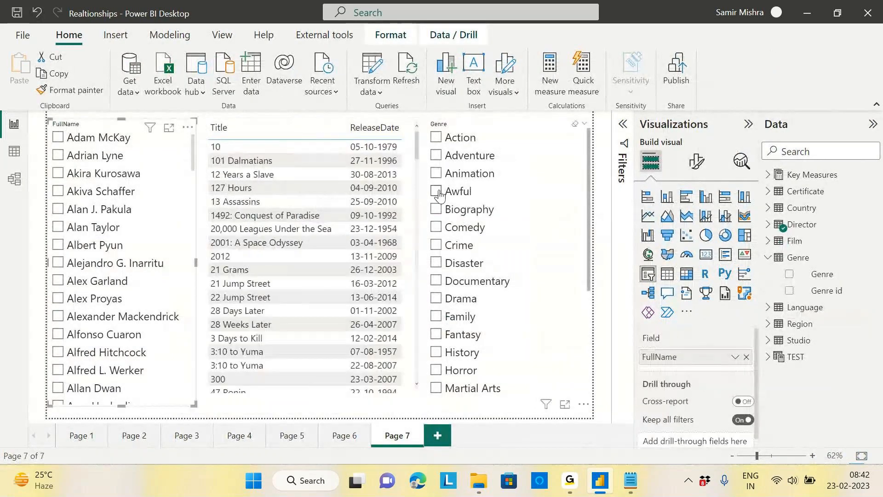
left_click(436, 191)
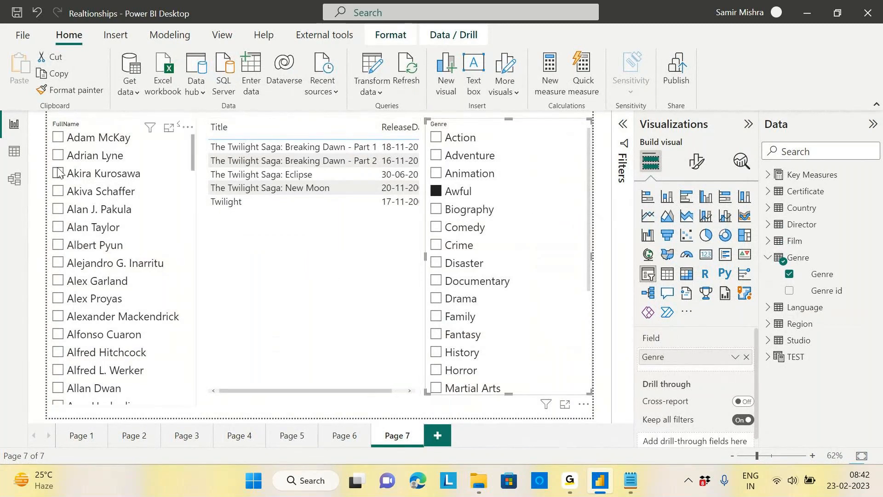
left_click(437, 191)
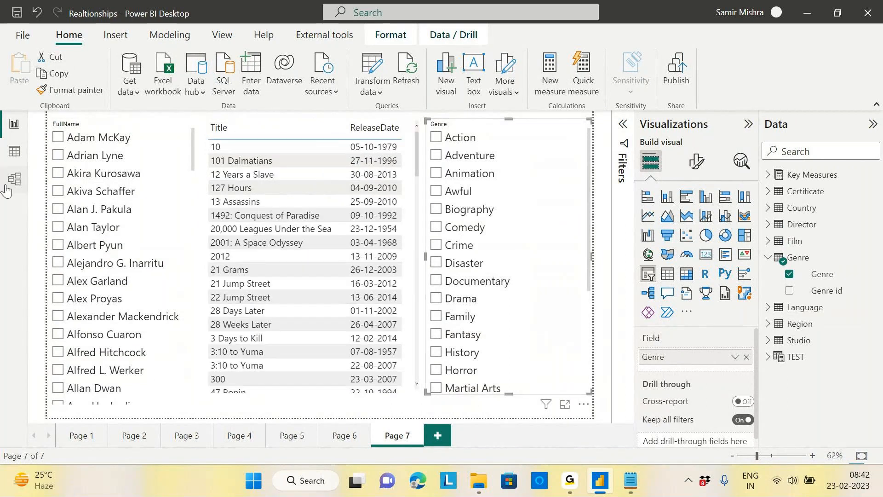
Step: Set the cross filter direction of the Film–Genre relationship in the model diagram to Both
left_click(14, 179)
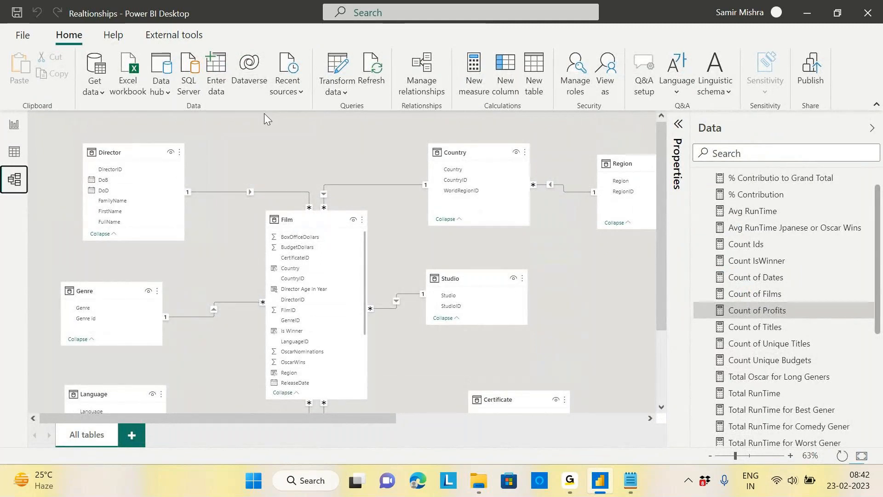
double_click(226, 309)
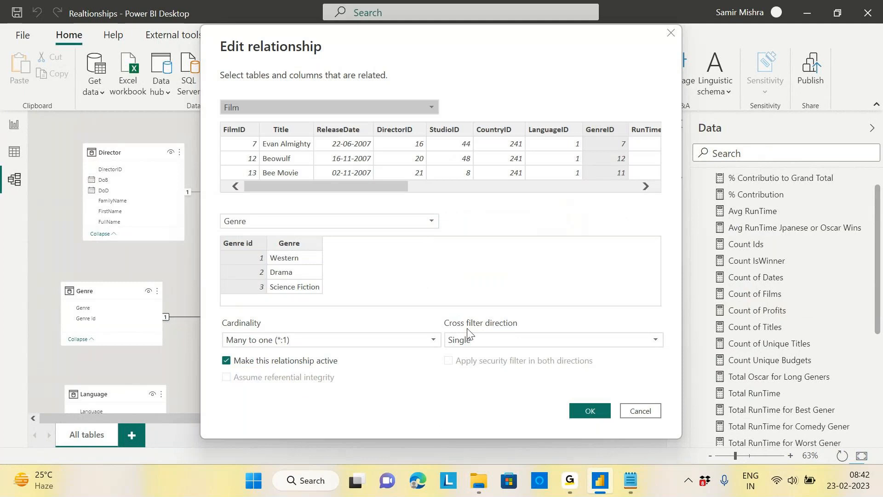
left_click(480, 343)
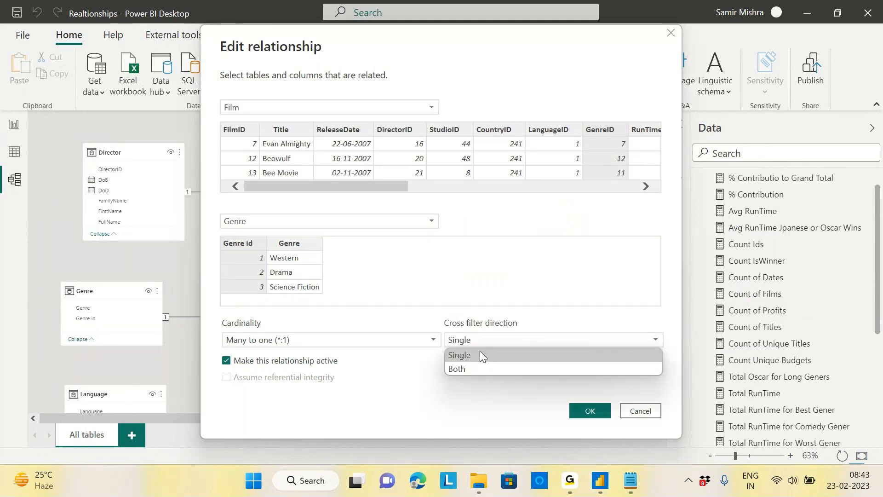
left_click(459, 369)
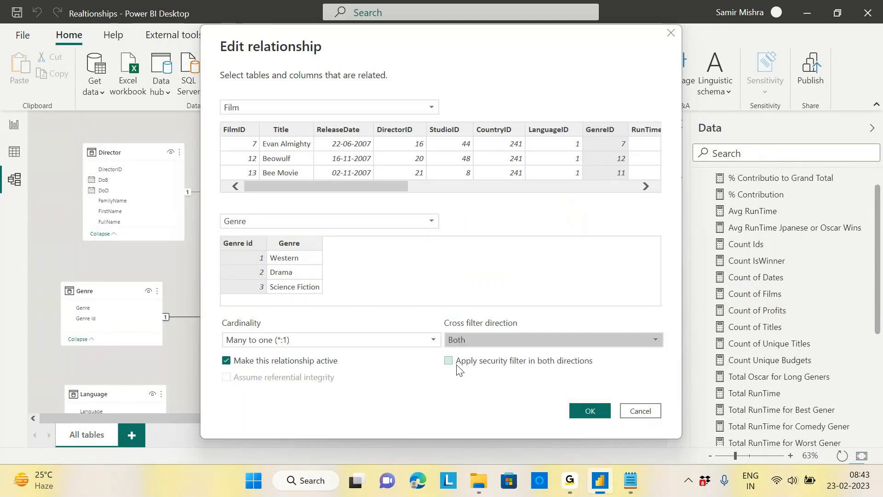
left_click(589, 411)
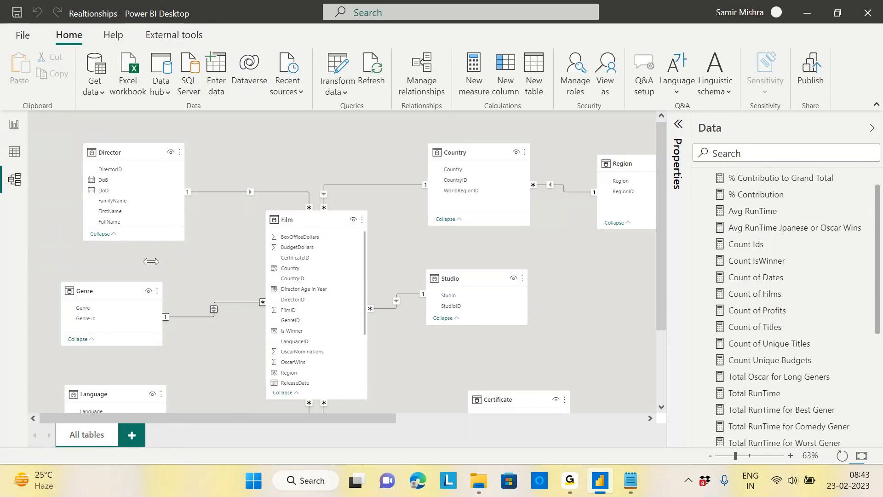
Step: Set the cross filter direction of the Film–Director relationship to Both
double_click(230, 191)
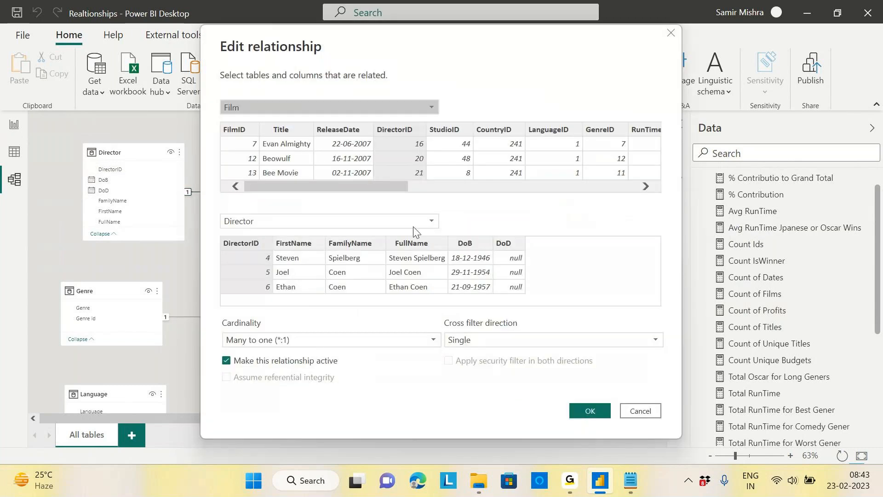
left_click(472, 341)
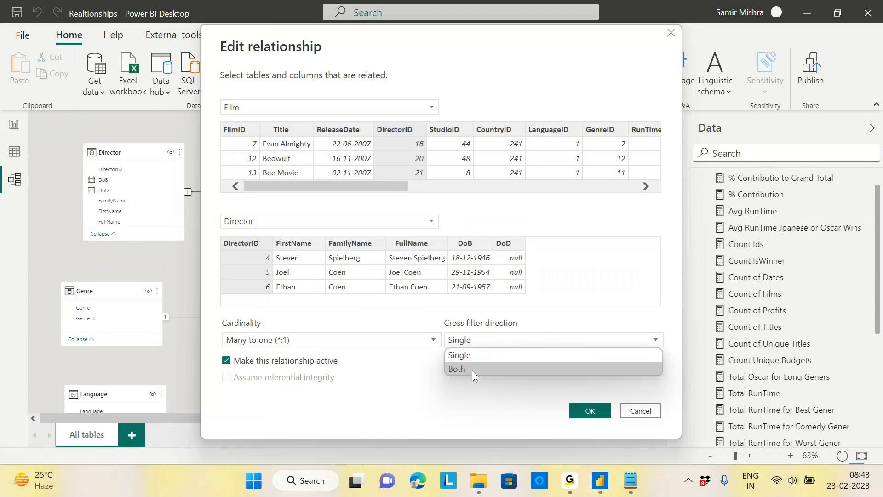
left_click(472, 371)
left_click(582, 410)
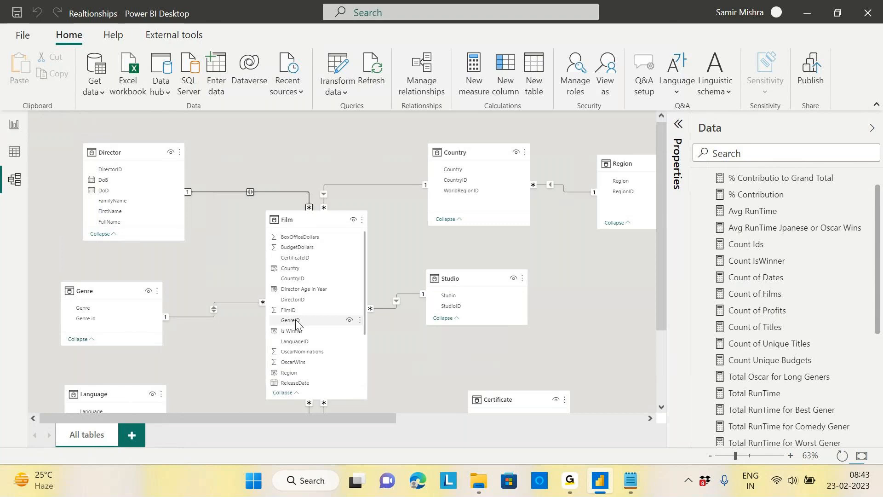
Step: Test two-way filtering on the report page by selecting and clearing director Akira Kurosawa, followed by the Disaster genre
left_click(12, 128)
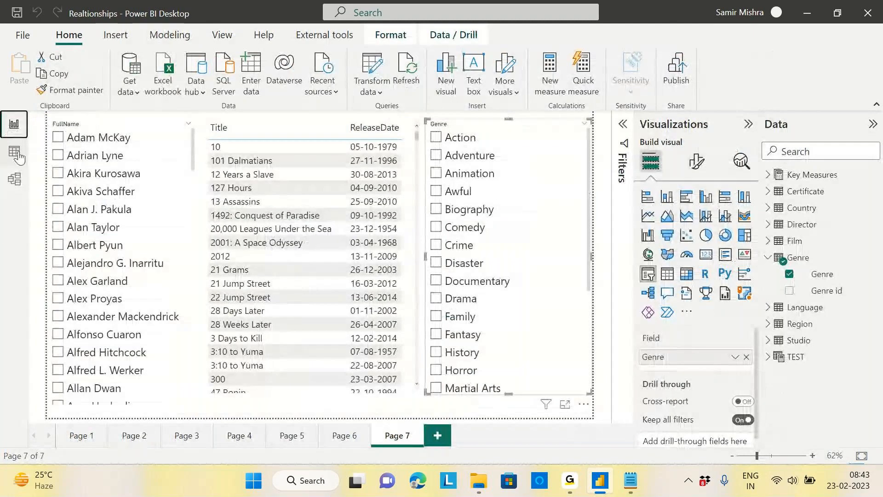
left_click(59, 178)
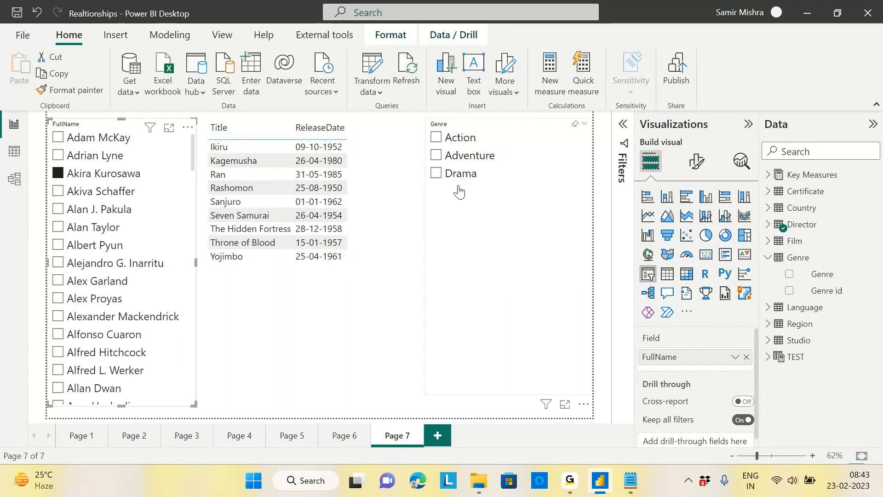
left_click(98, 174)
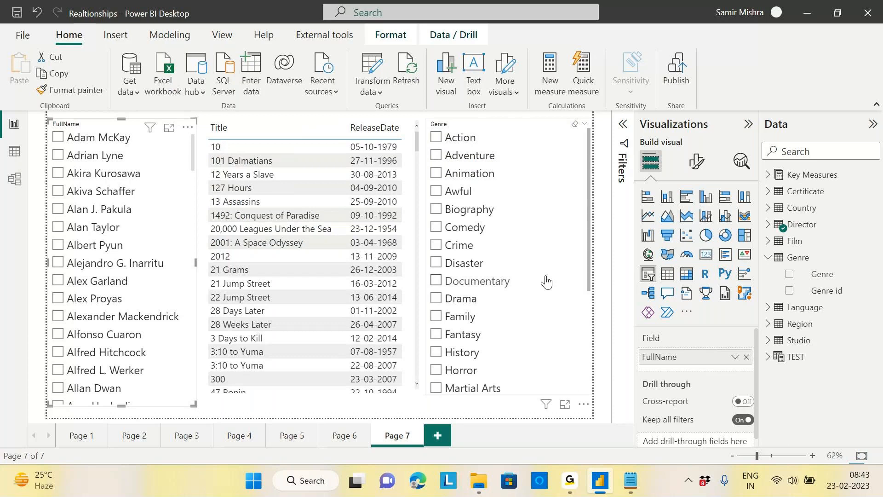
left_click(437, 266)
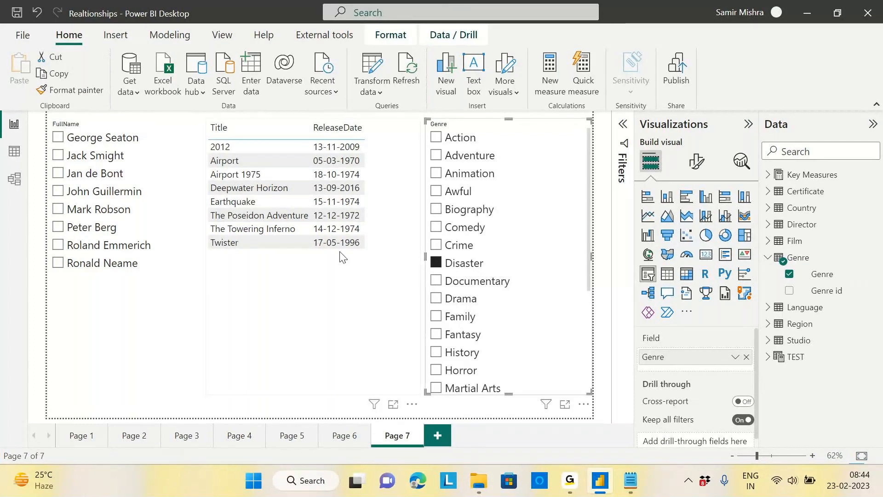
left_click(436, 262)
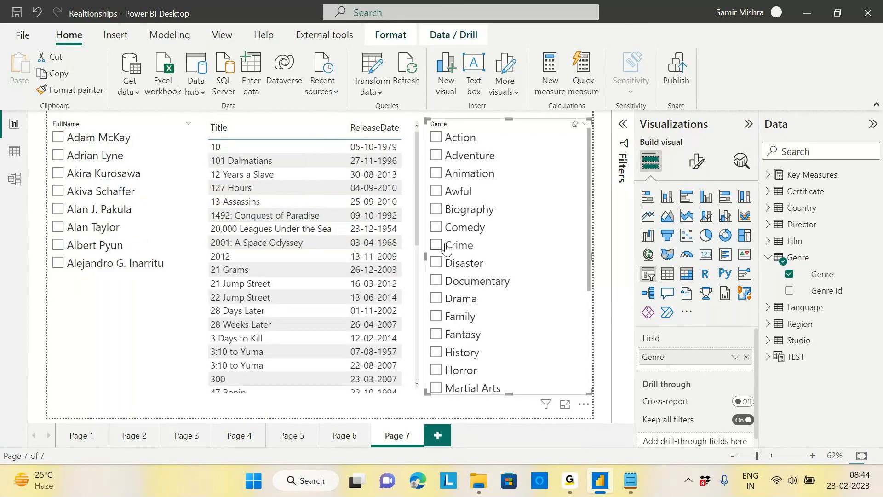
Step: Review the Film–Genre relationship's settings and set its cross filter direction back to Single
left_click(14, 179)
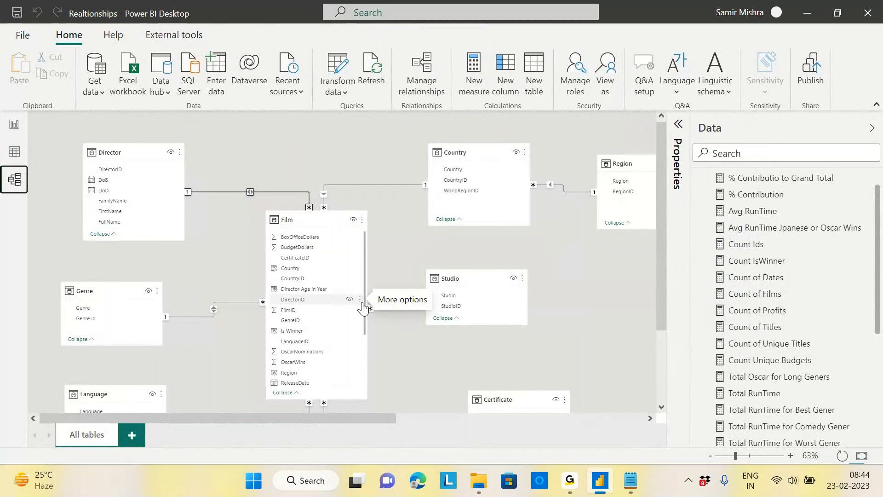
double_click(235, 301)
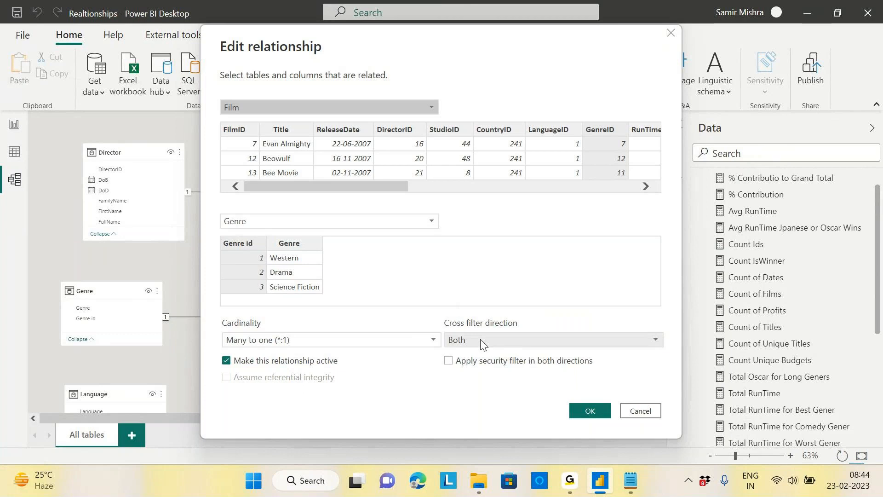
left_click(649, 411)
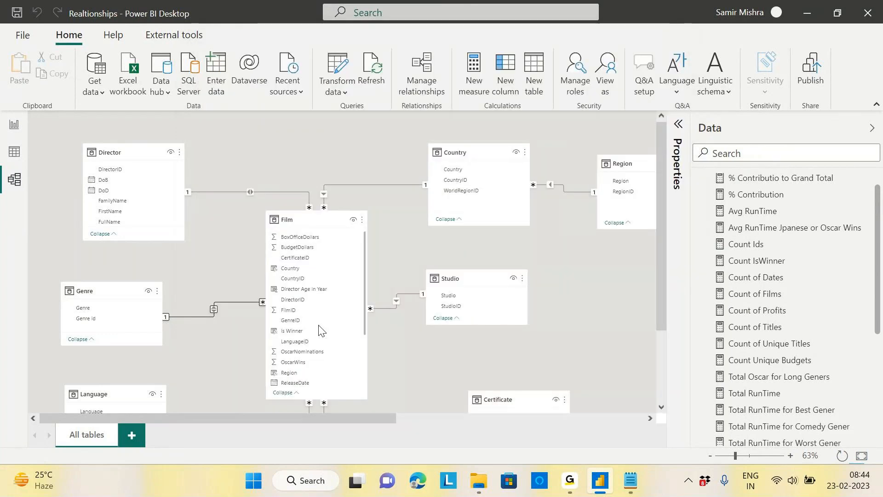
double_click(235, 302)
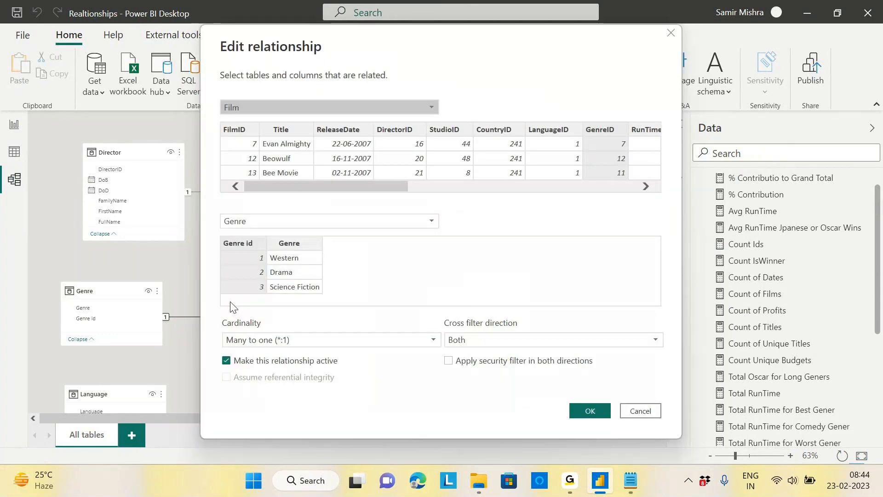
left_click(479, 348)
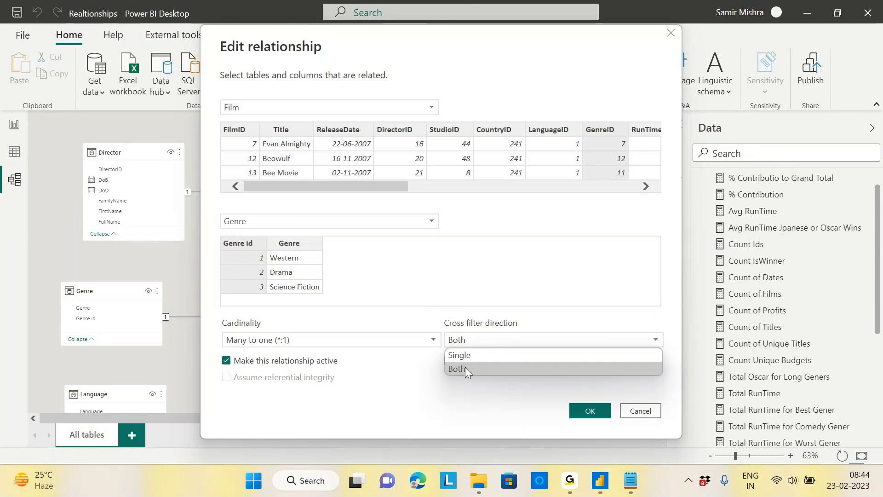
left_click(468, 355)
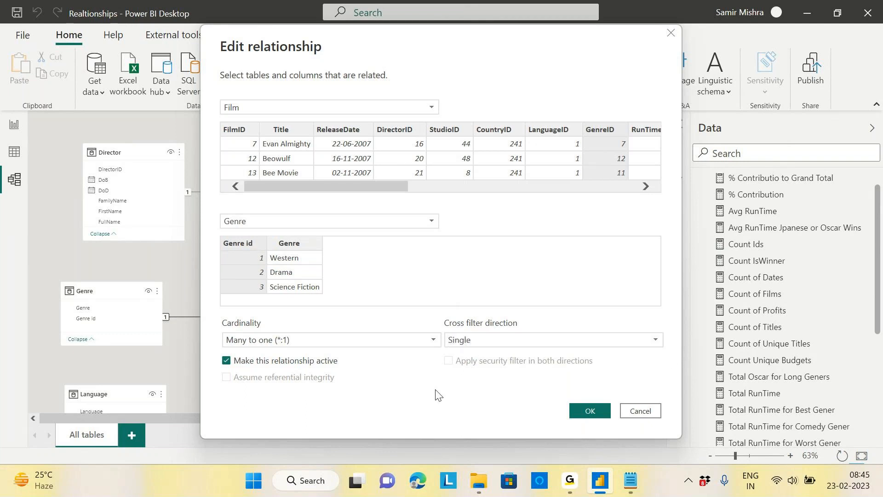
left_click(594, 415)
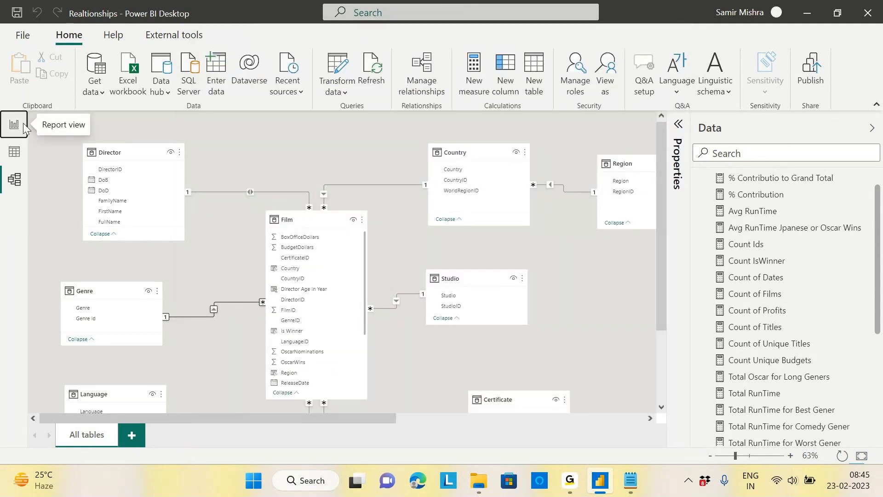
Step: Set the Film–Director relationship's cross filter direction back to Single and return to the report page
left_click(23, 123)
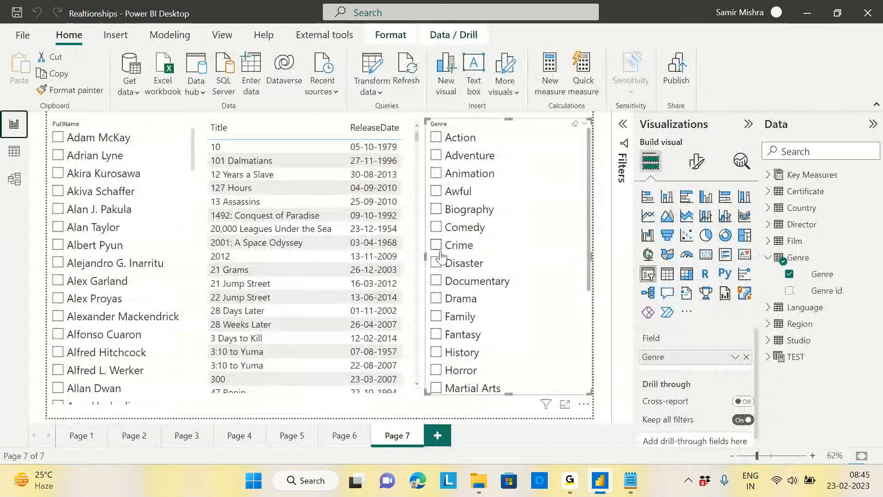
left_click(15, 179)
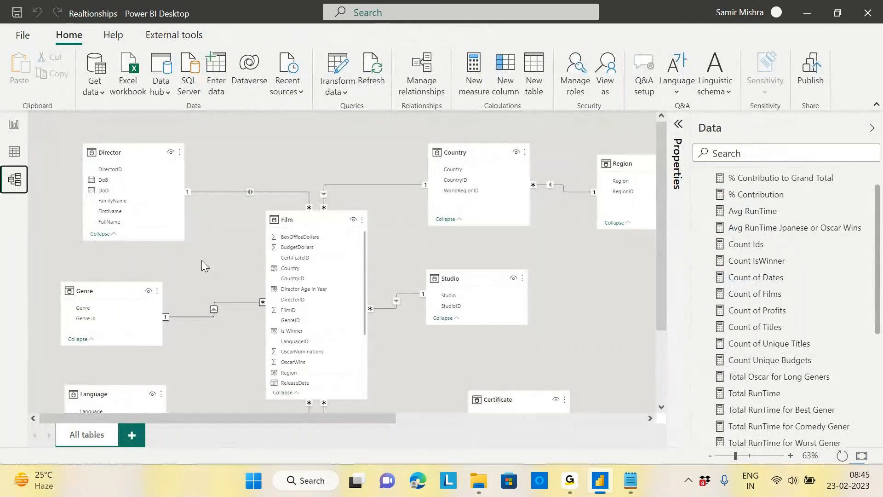
double_click(227, 191)
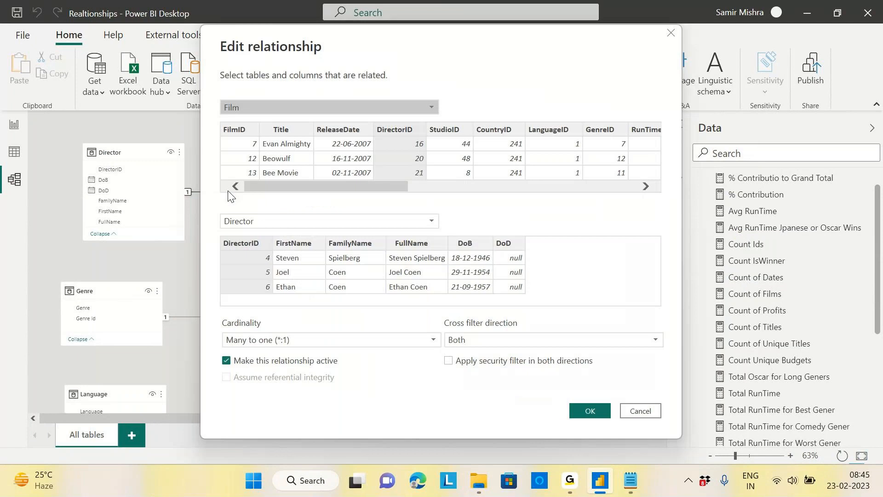
left_click(506, 340)
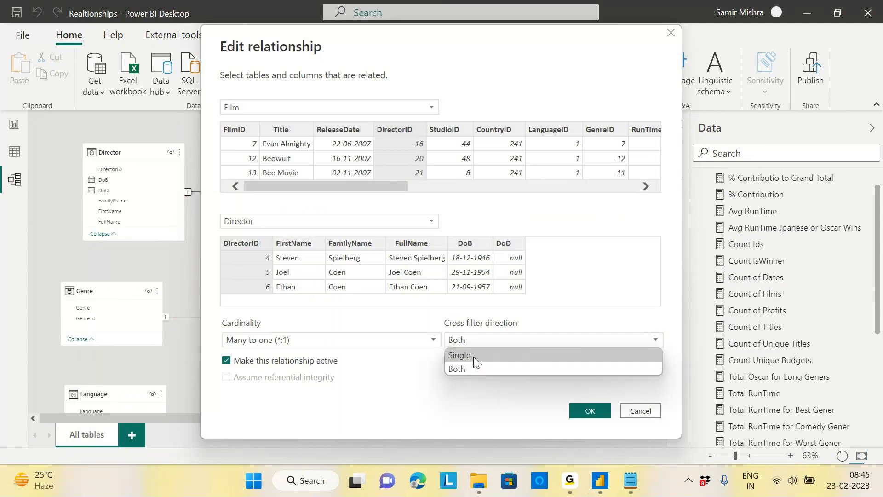
left_click(473, 357)
left_click(582, 407)
left_click(311, 154)
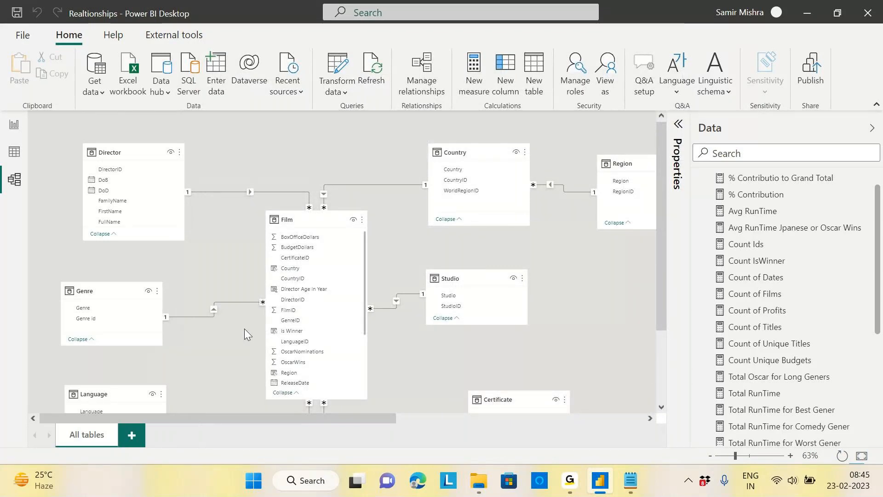
left_click(16, 134)
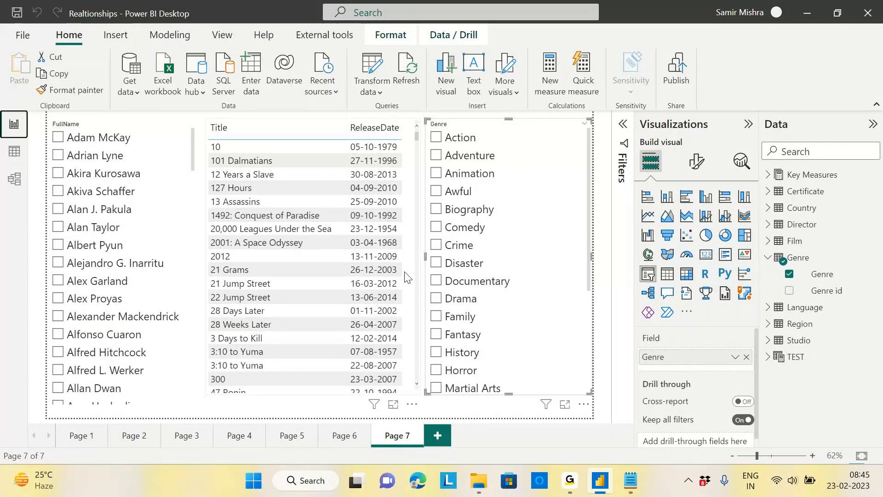
Step: Review the table relationships and their filter directions in the model diagram and return to the report page
left_click(112, 175)
left_click(15, 179)
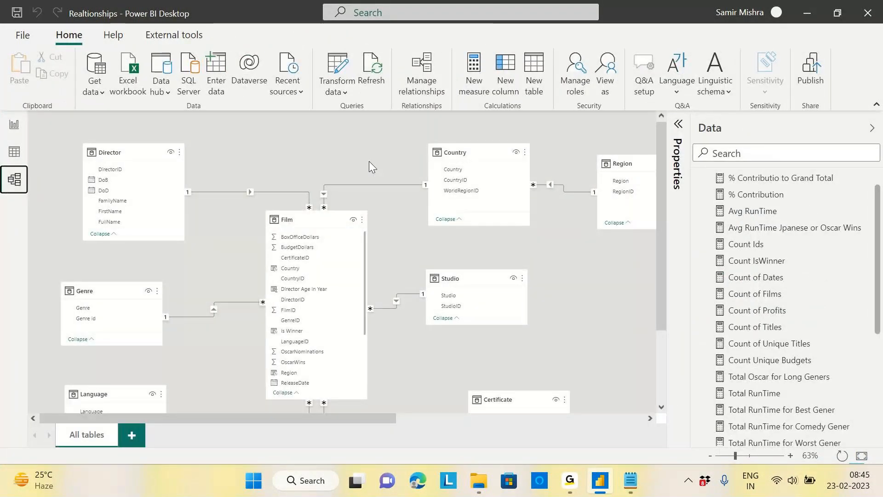
scroll(369, 161, "down", 1)
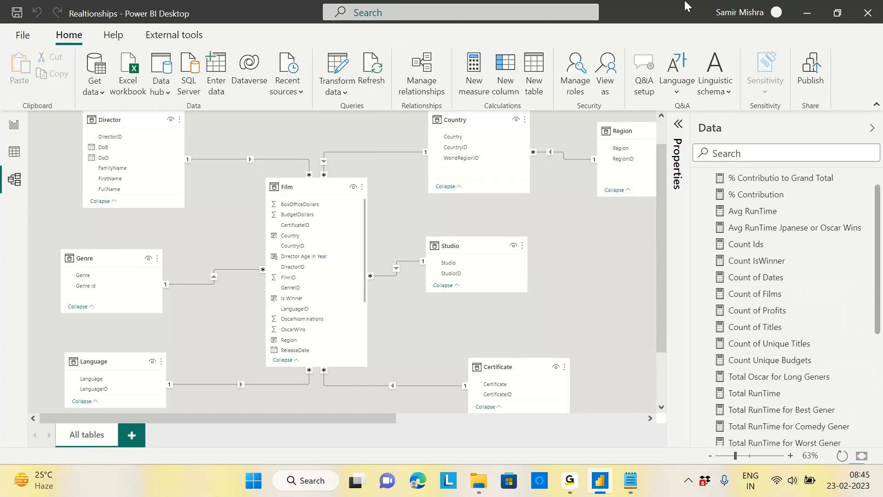
left_click(13, 126)
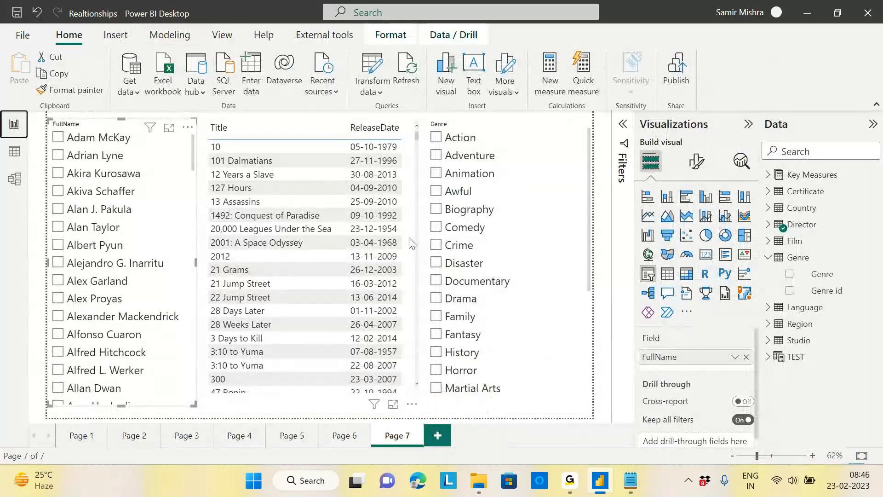
Step: Narrow the film table on the report page and widen the genre slicer toward it
scroll(416, 243, "down", 5)
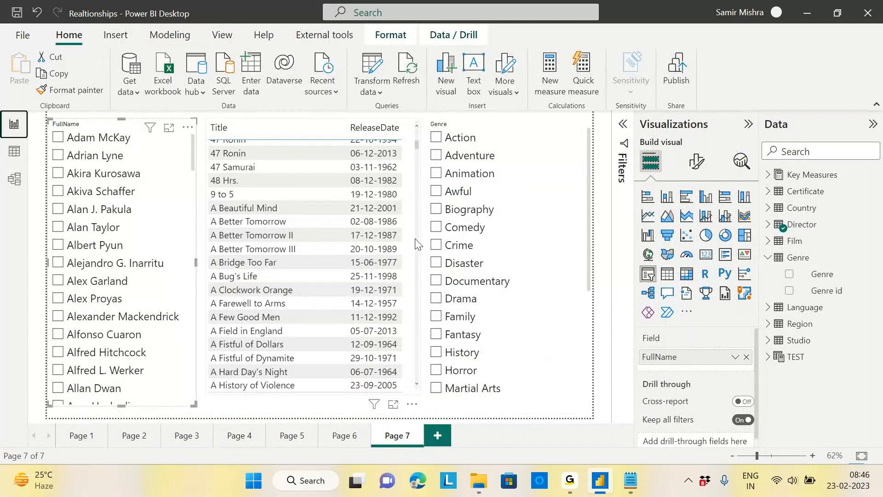
left_click(415, 244)
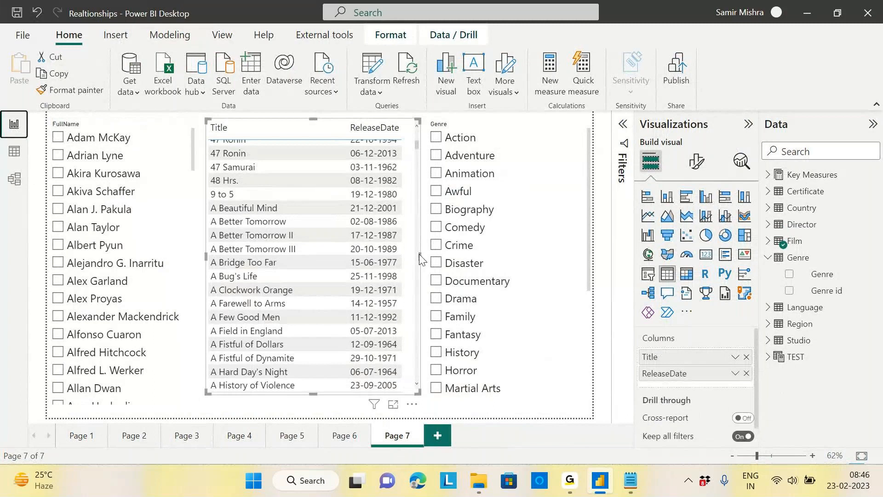
left_click_drag(419, 254, 359, 252)
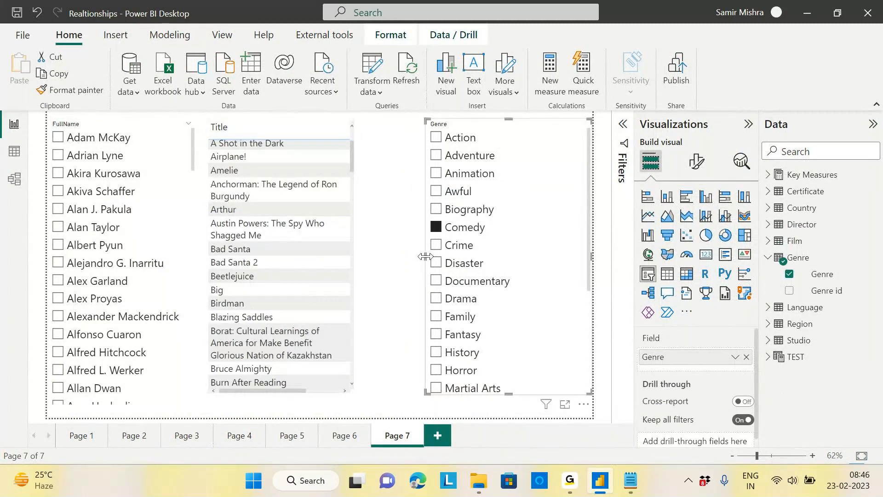
left_click_drag(426, 256, 396, 258)
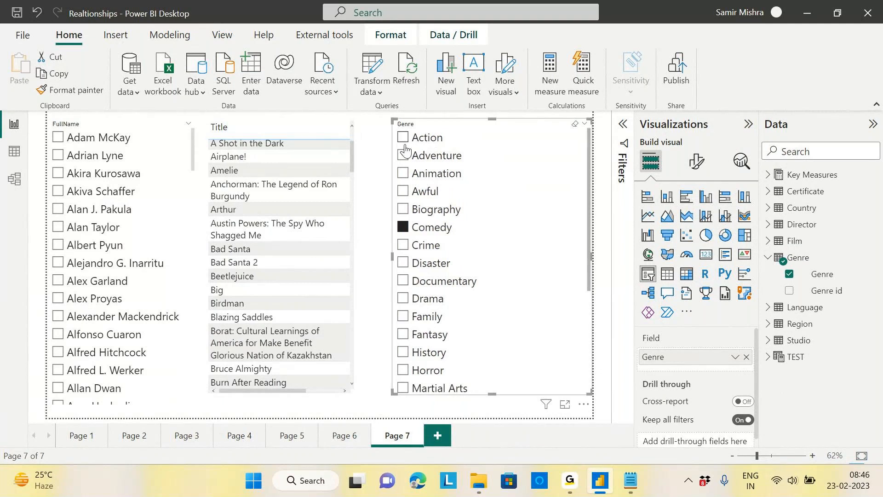
Step: Convert the genre slicer to a table visual and move it slightly closer to the film table
left_click(668, 274)
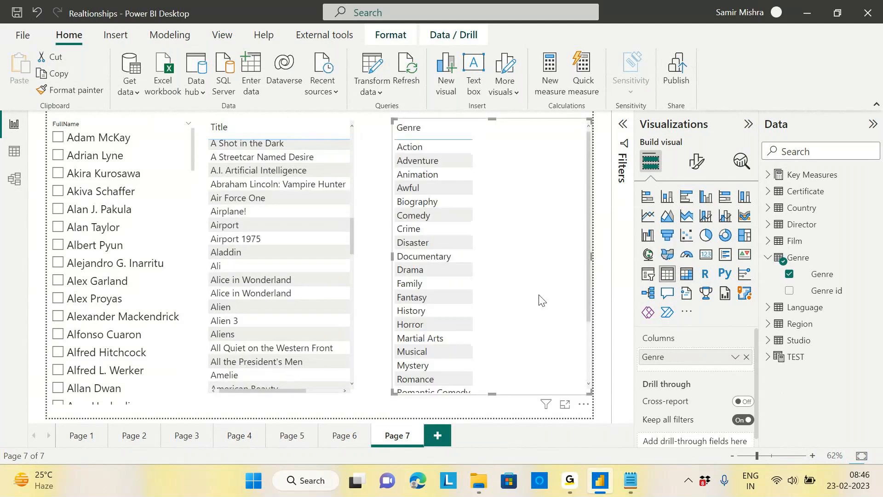
left_click_drag(539, 294, 512, 286)
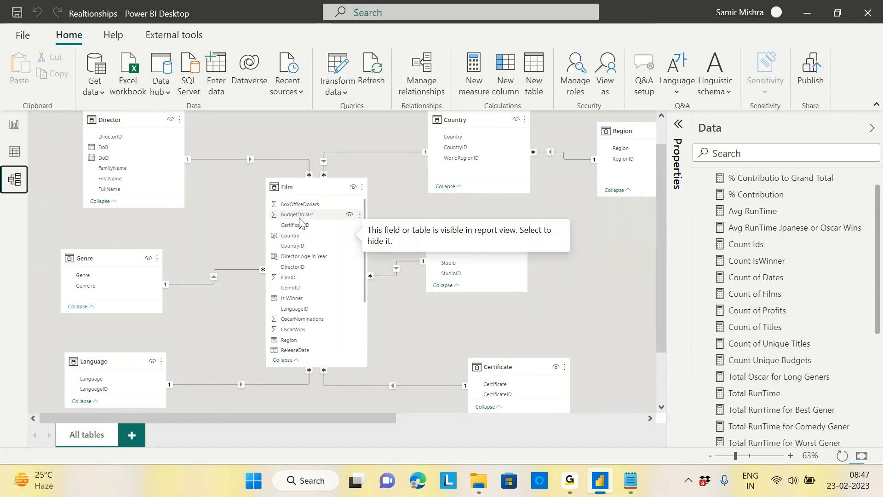
left_click(13, 129)
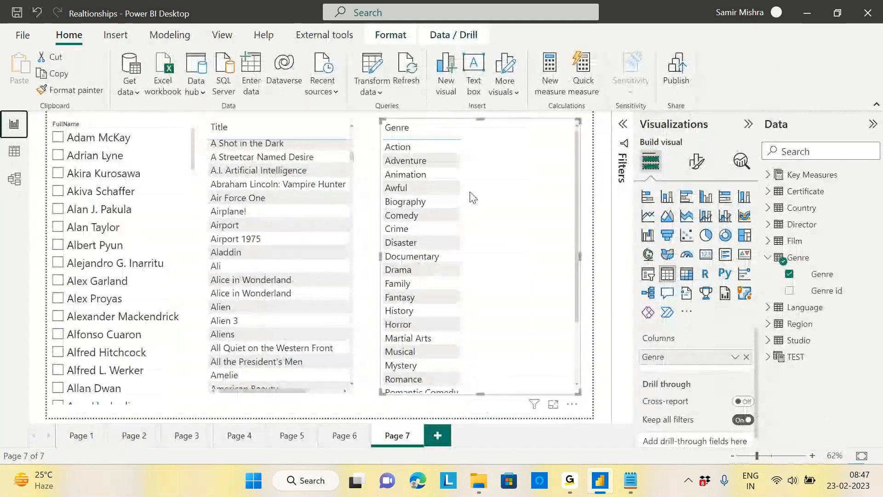
Step: Create the measure Is Empty = ISEMPTY(Film) in the Key Measures table
right_click(788, 177)
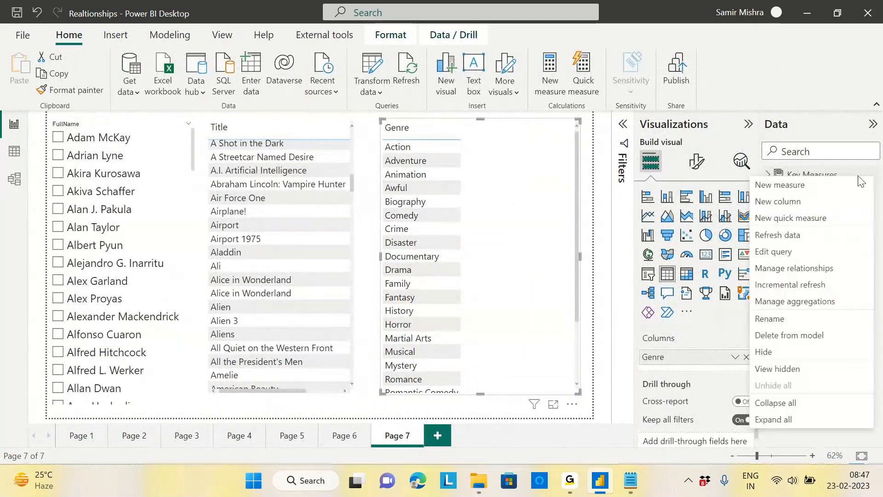
left_click(789, 186)
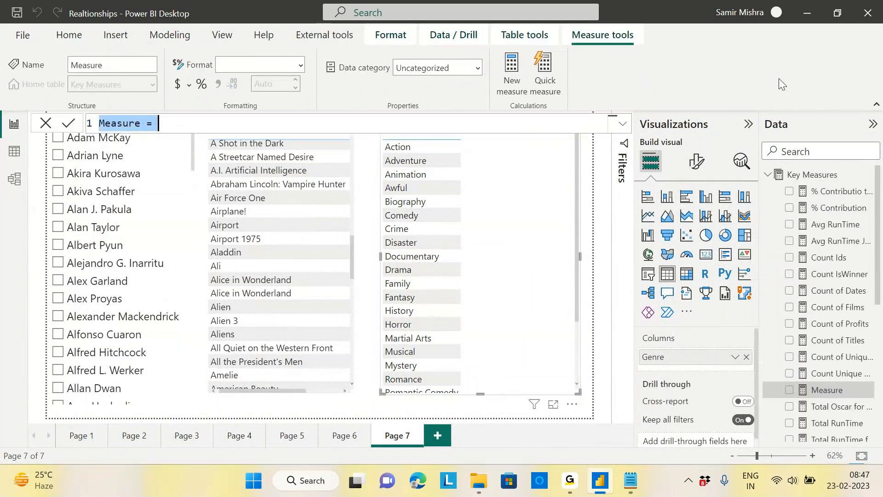
type("Is")
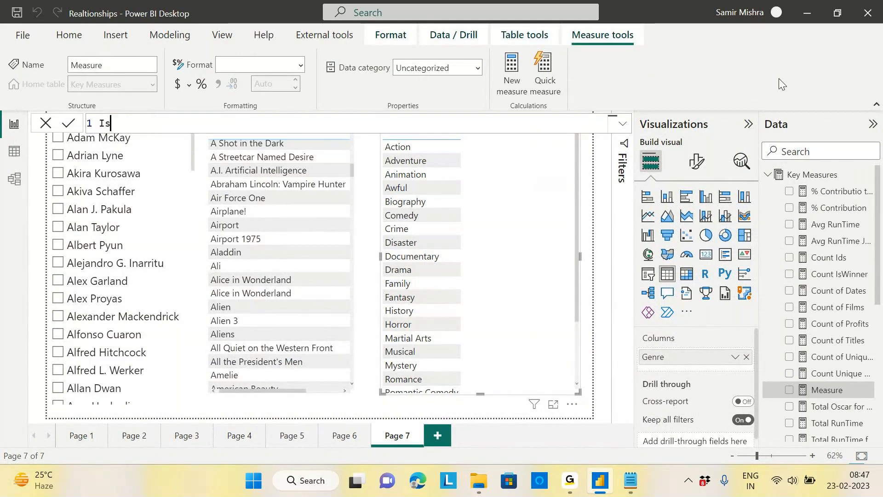
type(" Emp")
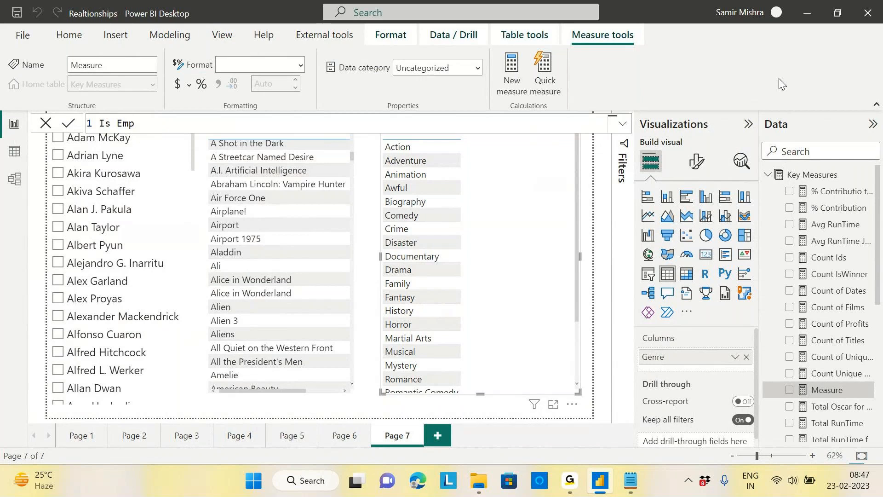
type("ty= ise")
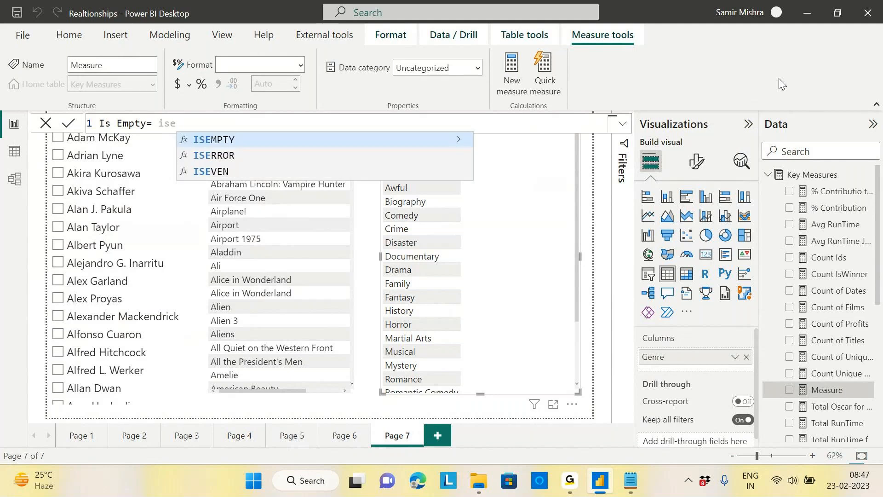
left_click(207, 140)
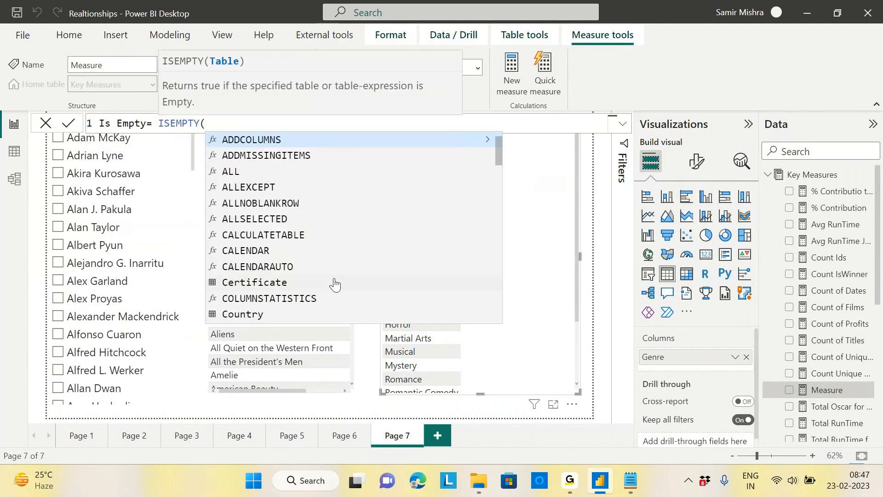
type("fi")
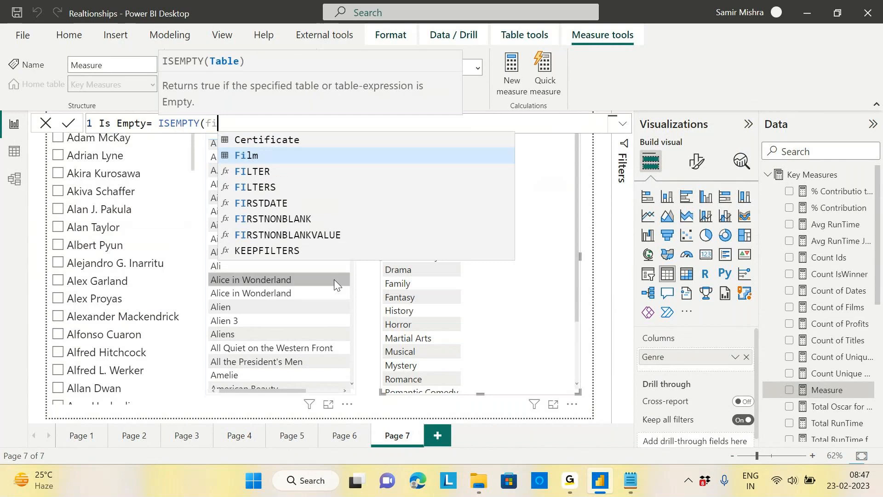
left_click(244, 156)
type(")")
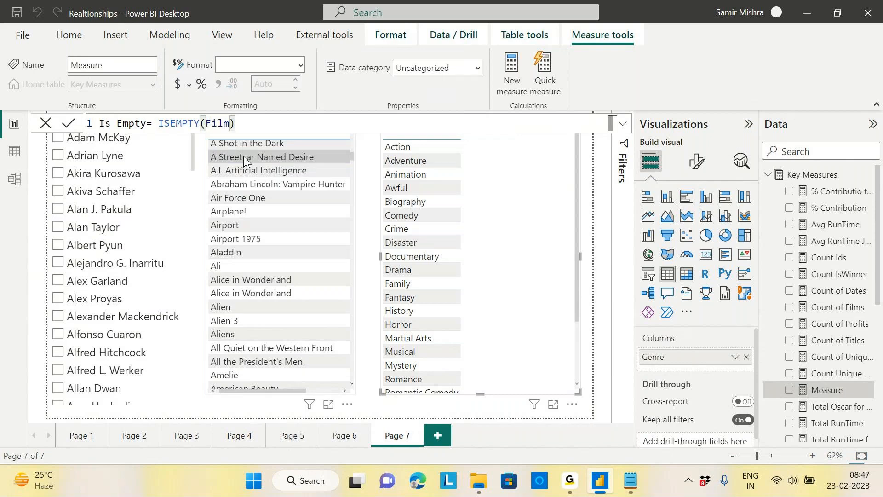
key("Return")
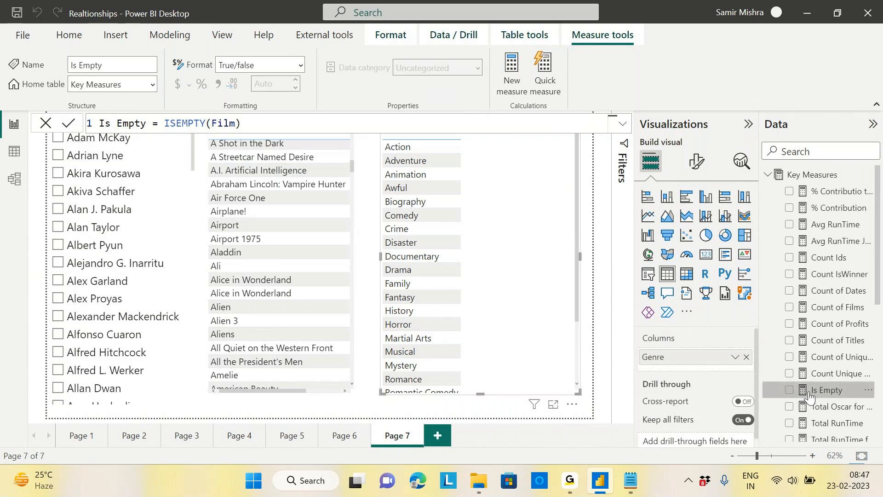
Step: Add the Is Empty measure as a column in the genre table visual
left_click_drag(809, 395, 520, 246)
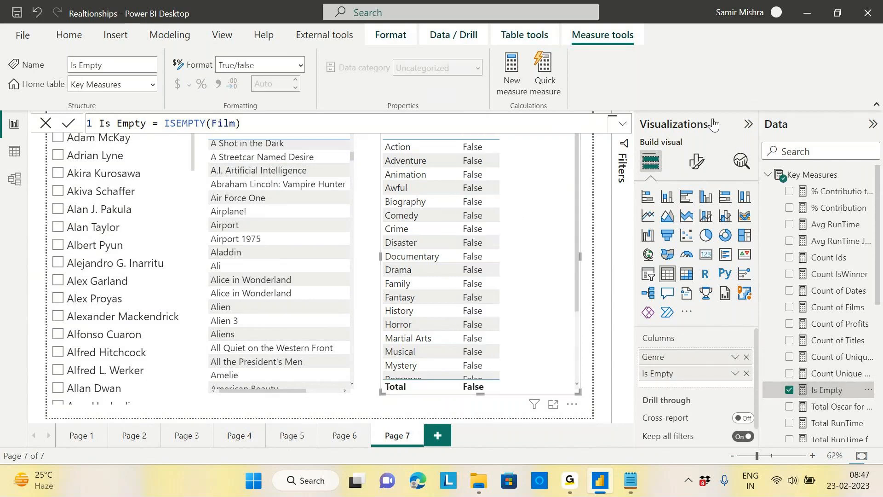
left_click(814, 175)
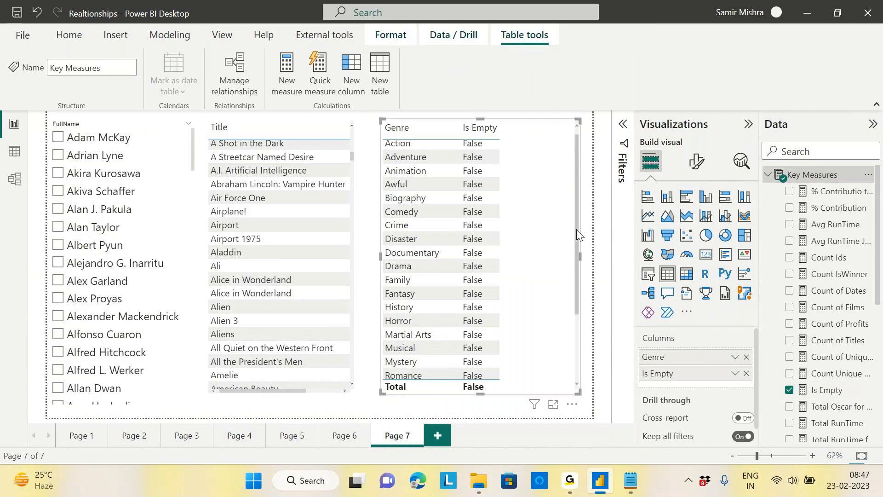
left_click_drag(575, 229, 561, 216)
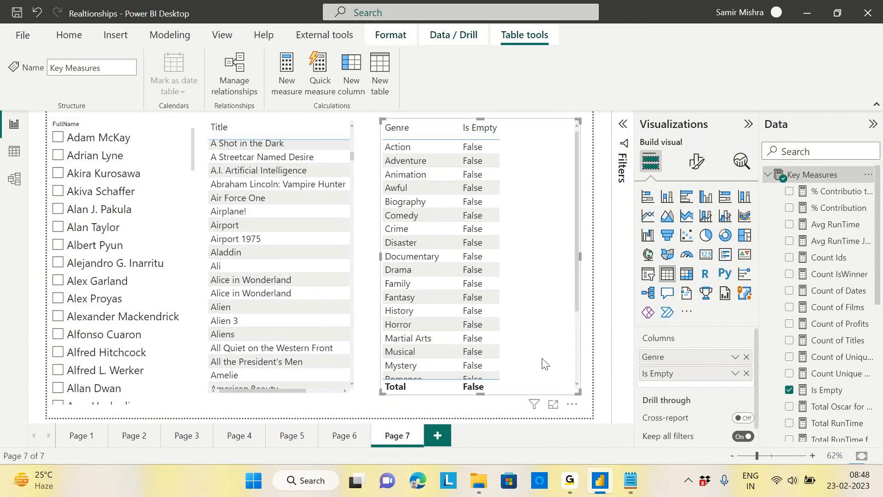
Step: Filter the report page to director Akira Kurosawa and review the Is Empty measure's formula
left_click(58, 174)
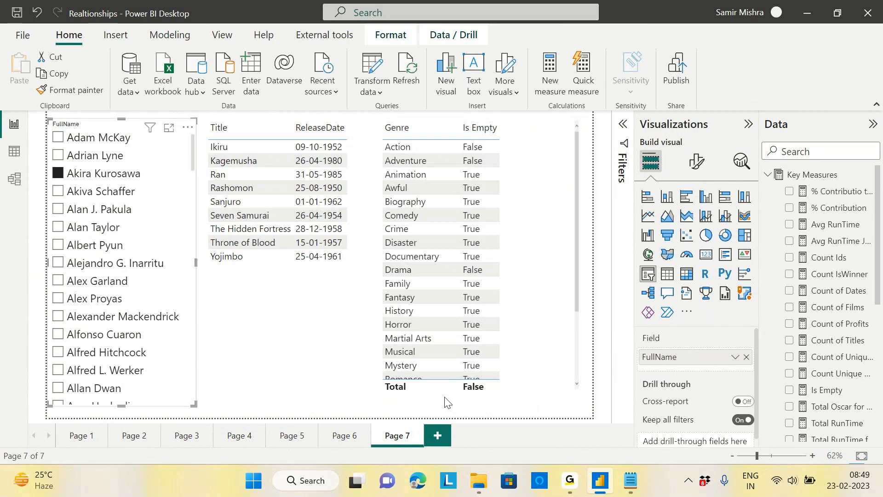
left_click(828, 390)
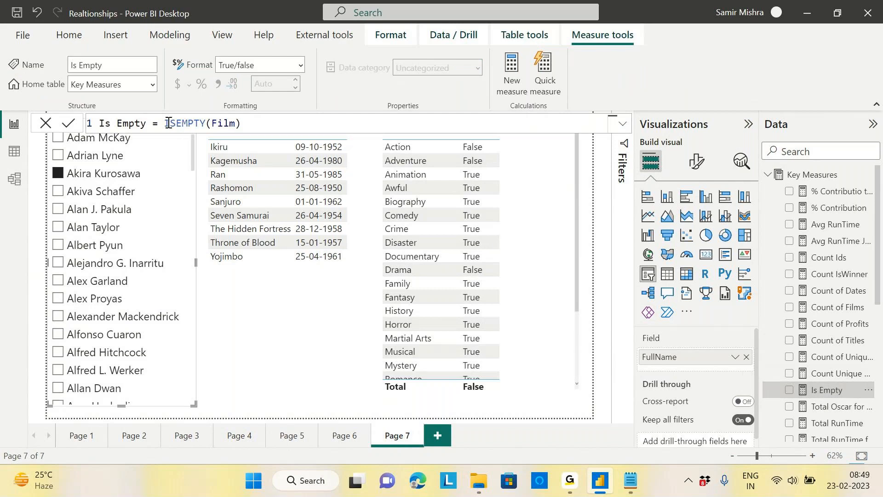
left_click_drag(166, 123, 257, 125)
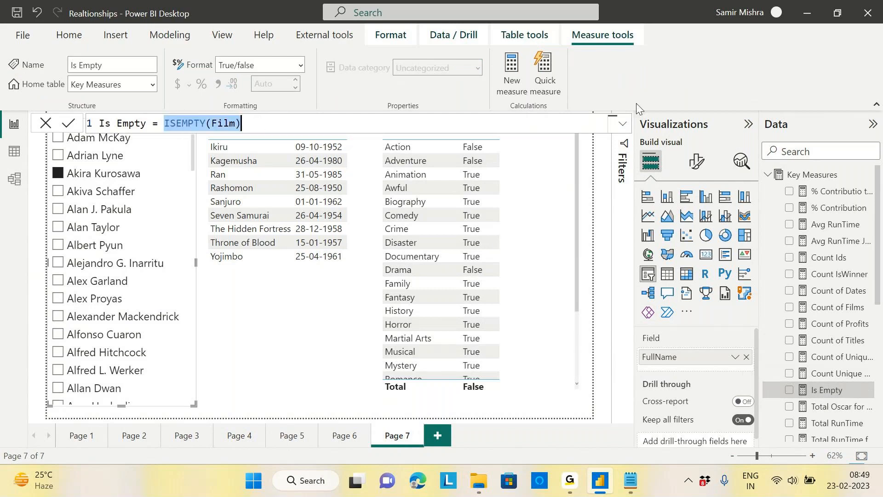
left_click(659, 70)
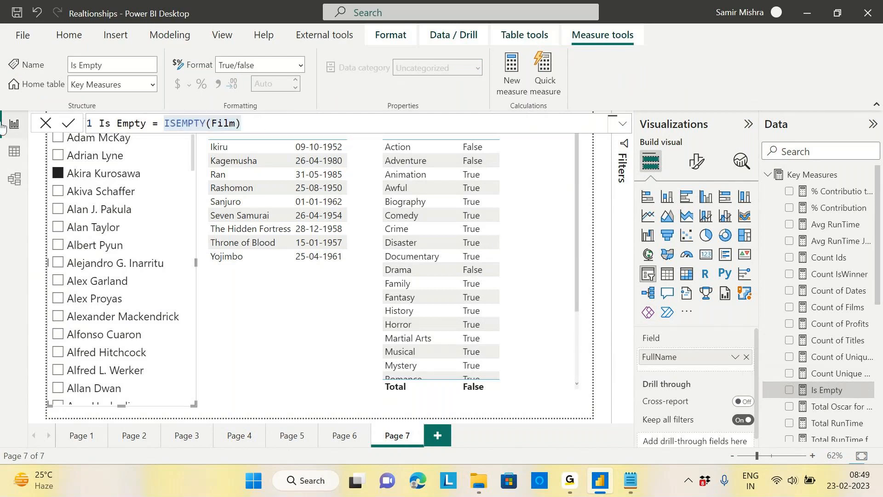
left_click(15, 153)
left_click(15, 124)
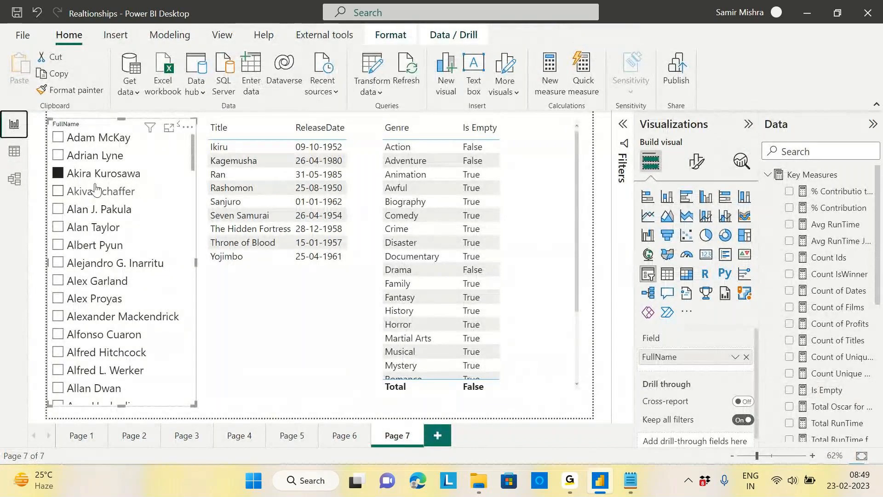
Step: In the data view, filter the Director table's FullName column to Akira Kurosawa only
left_click(14, 152)
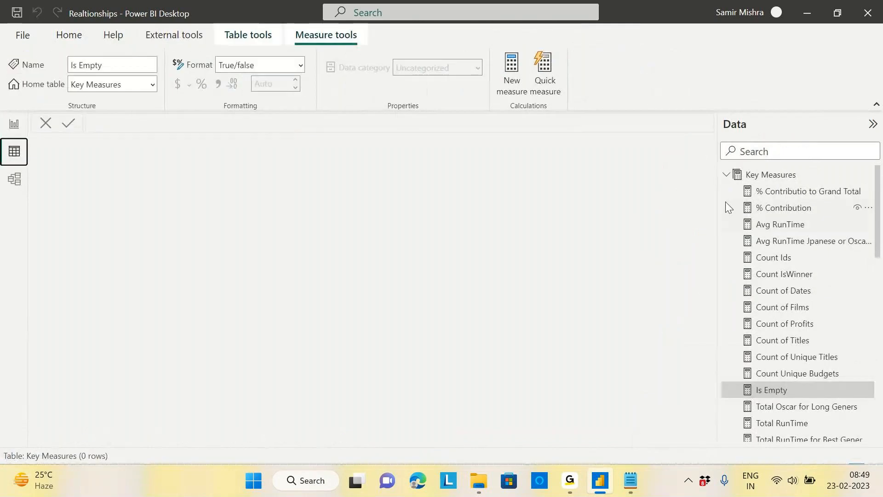
left_click(726, 175)
left_click(763, 225)
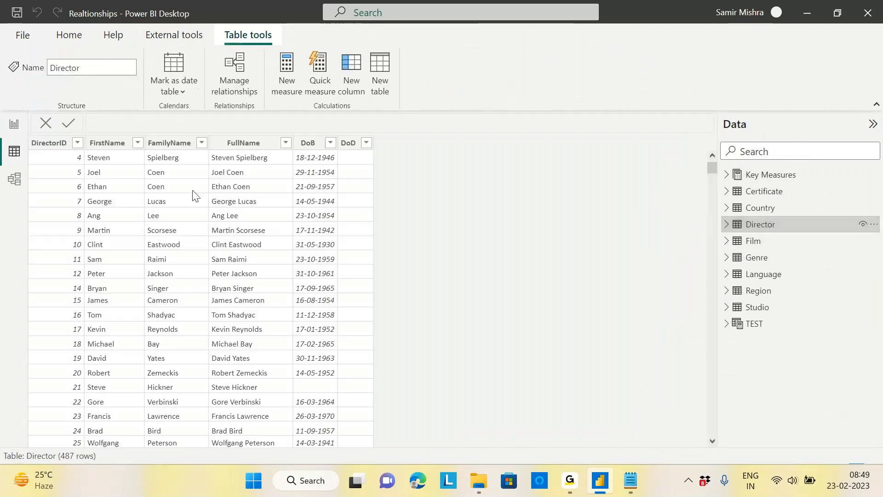
left_click(258, 143)
left_click(285, 143)
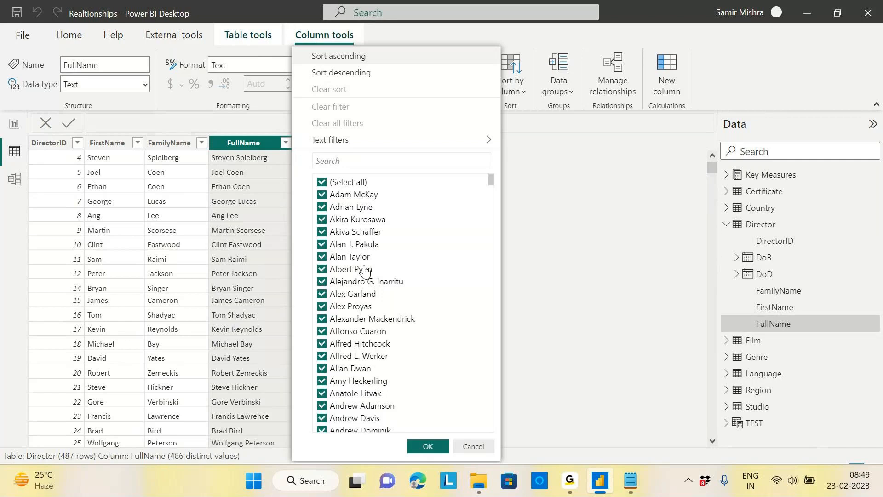
left_click(371, 162)
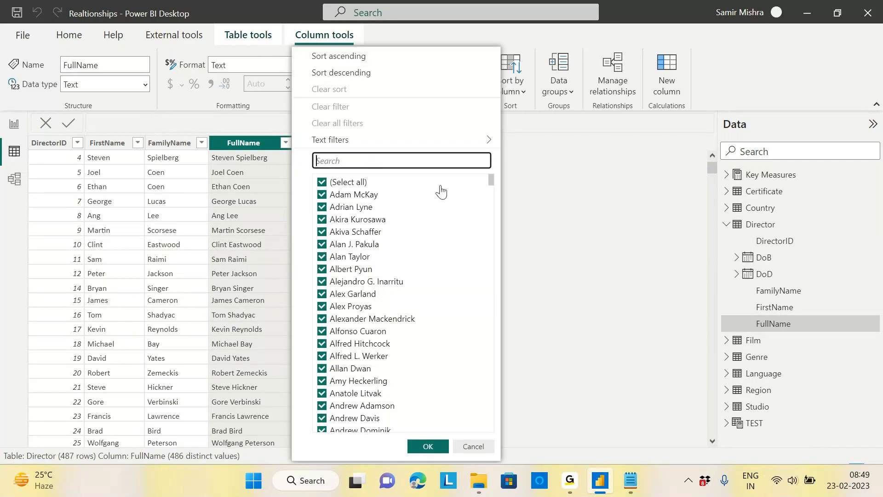
left_click(322, 182)
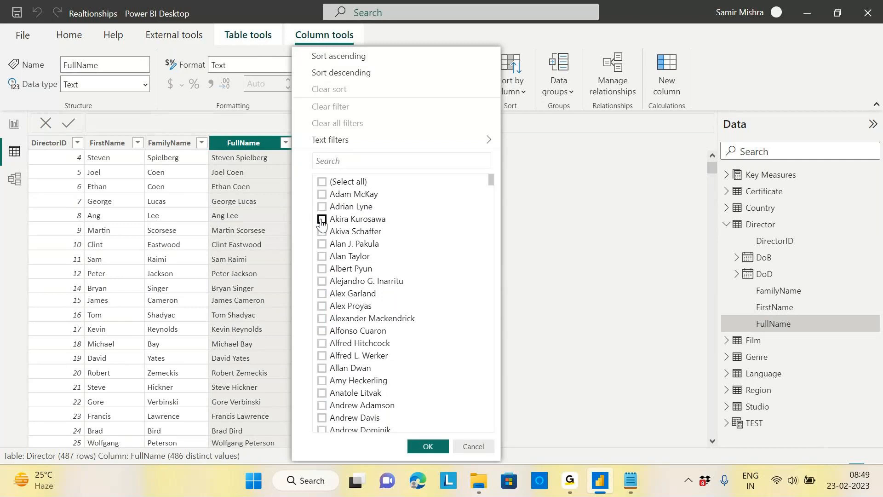
left_click(322, 219)
left_click(428, 447)
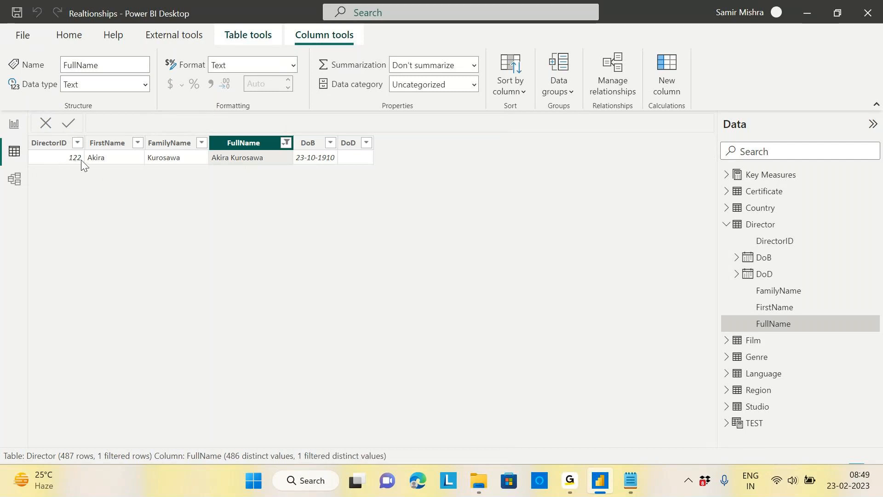
Step: Filter the Film table's DirectorID column to 122 only
left_click(728, 225)
left_click(754, 241)
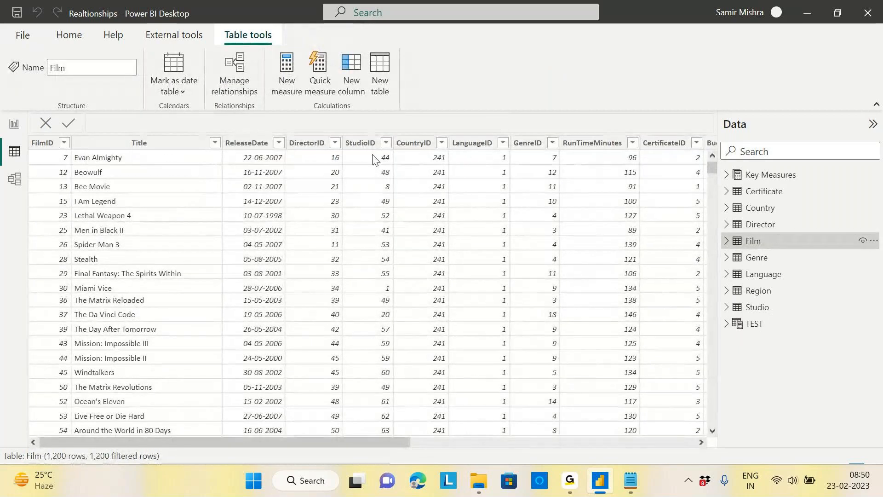
left_click(335, 143)
left_click(372, 182)
scroll(413, 271, "down", 4)
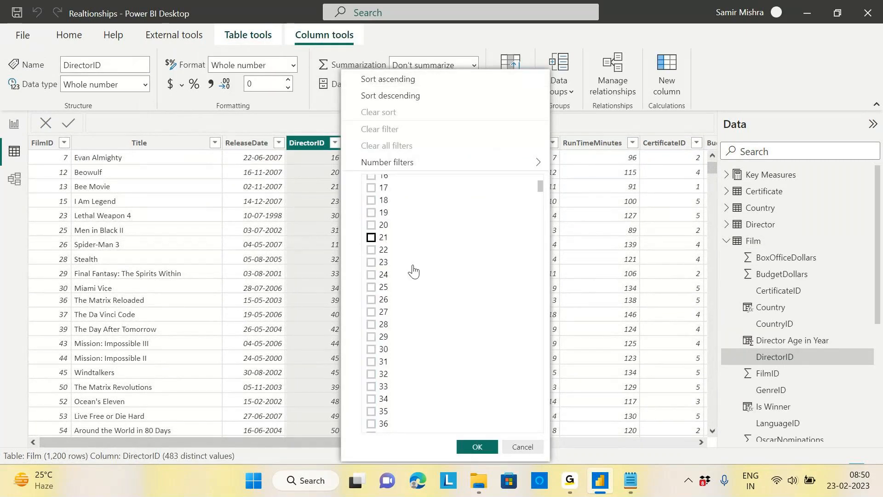
scroll(413, 271, "down", 12)
scroll(418, 271, "down", 10)
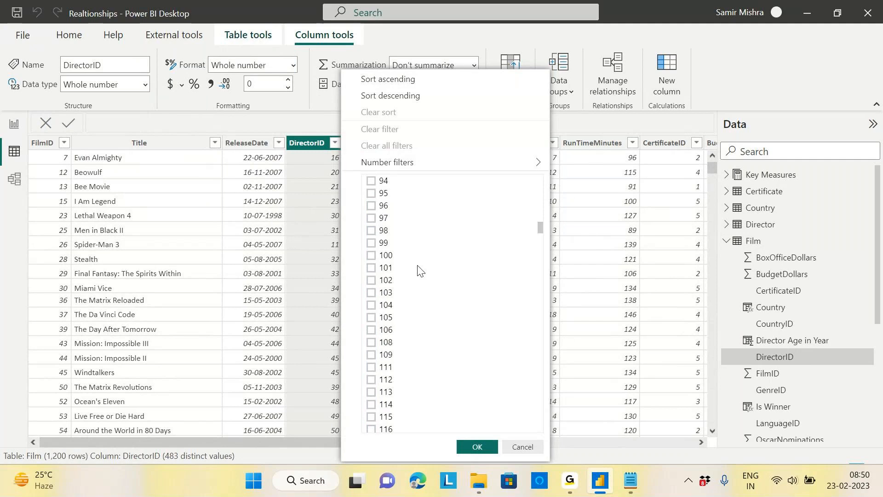
scroll(418, 272, "down", 5)
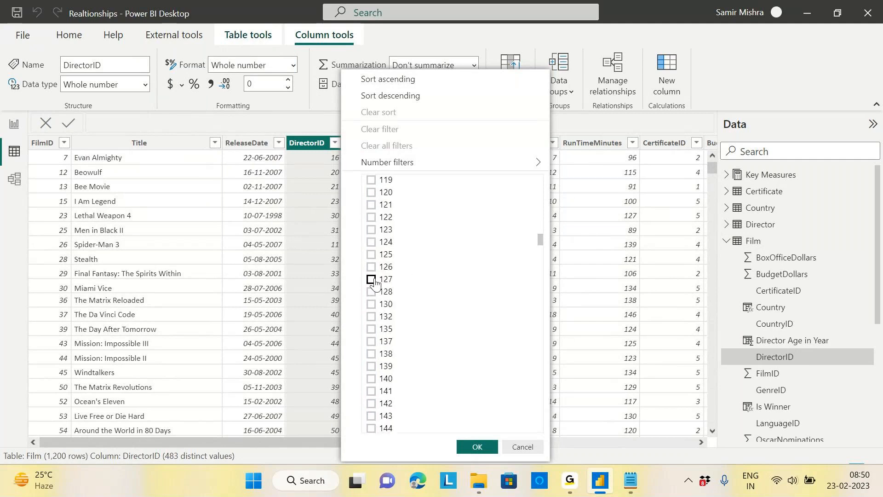
left_click(367, 219)
left_click(479, 443)
Step: Check which GenreID values the filtered films use and look up the matching genres in the Genre table
left_click_drag(360, 445, 429, 437)
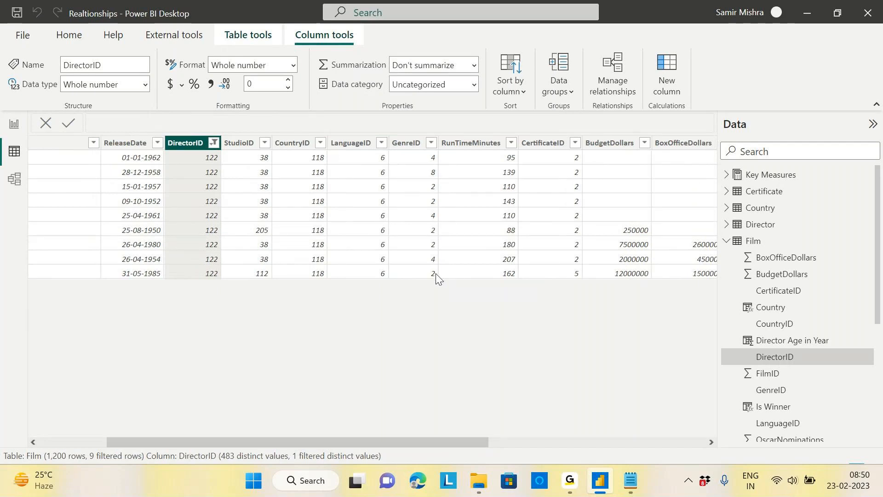
left_click(432, 146)
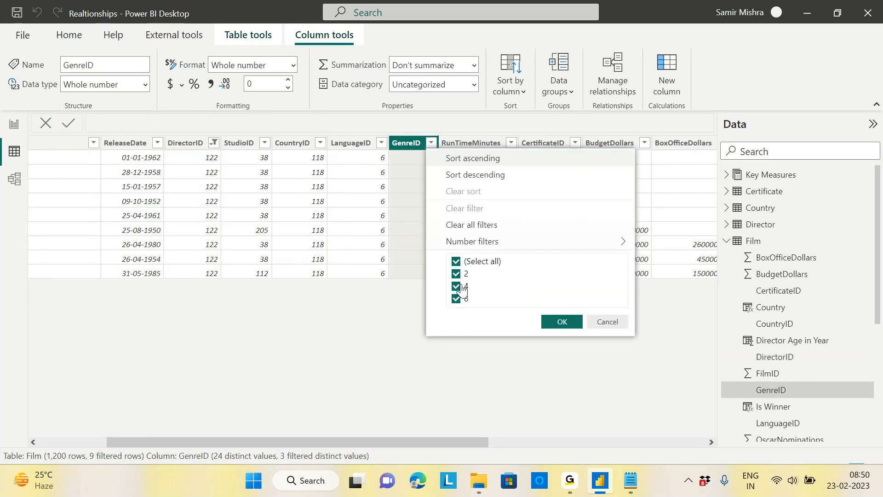
left_click(612, 323)
left_click(733, 240)
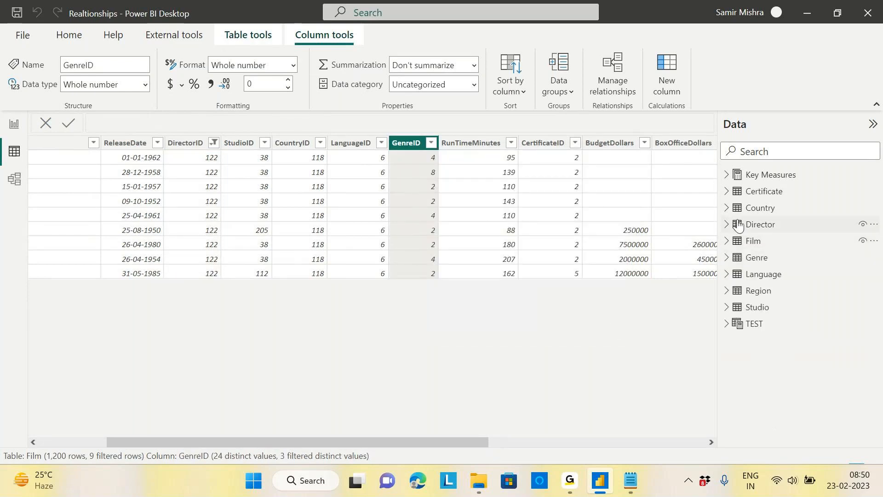
left_click(756, 258)
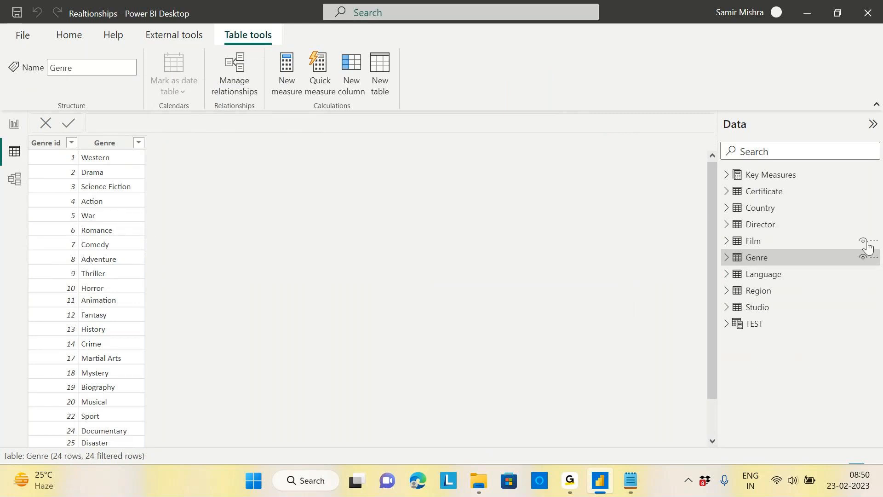
left_click(752, 245)
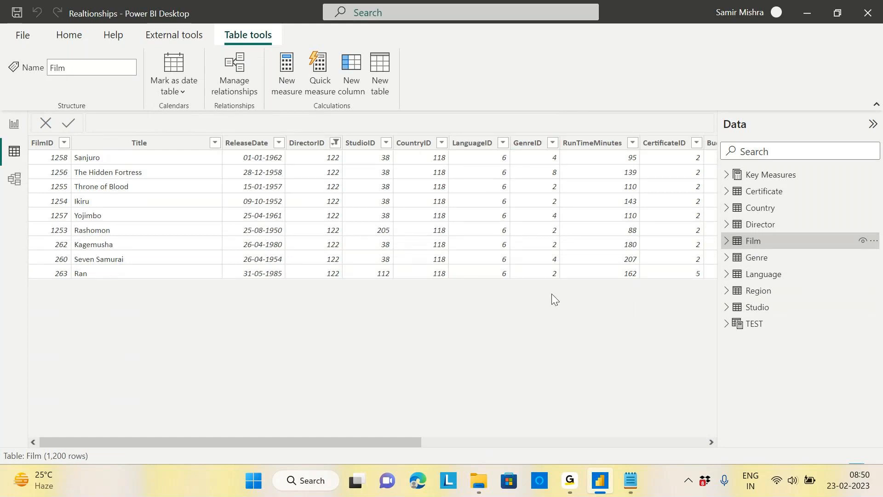
Step: Return to the report page and review the Is Empty measure's formula against the genre table visual
left_click(15, 131)
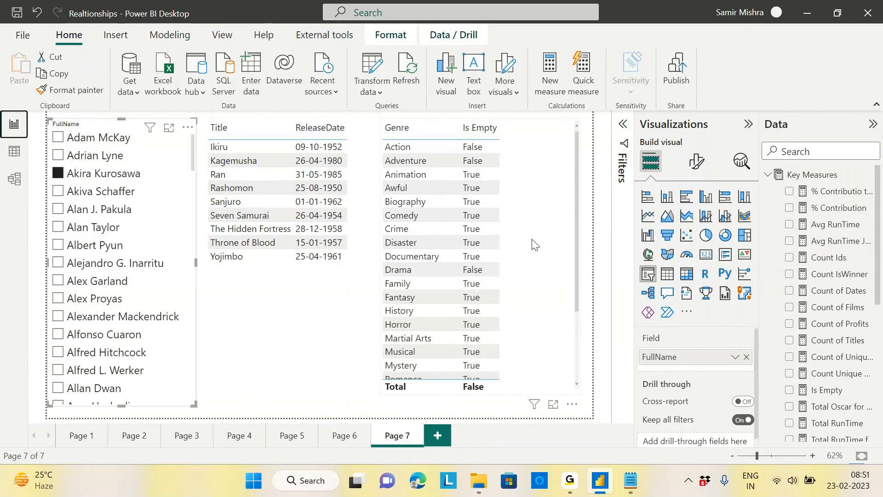
left_click(827, 390)
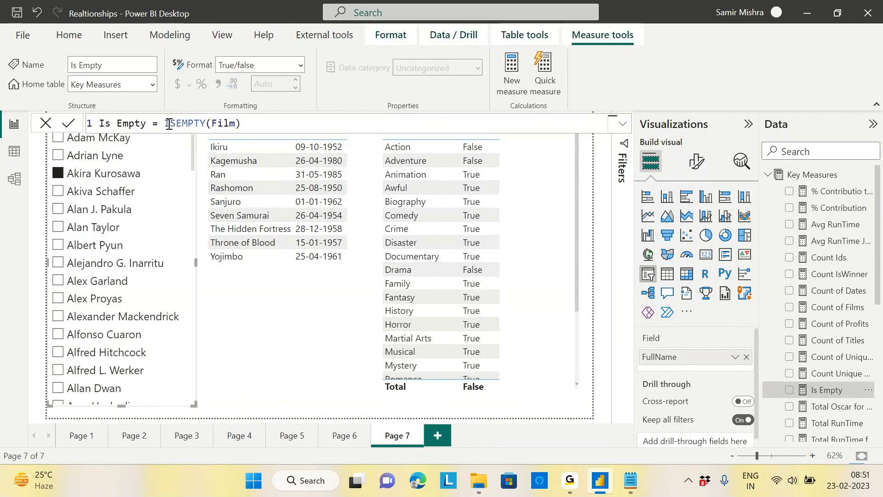
left_click_drag(169, 123, 241, 124)
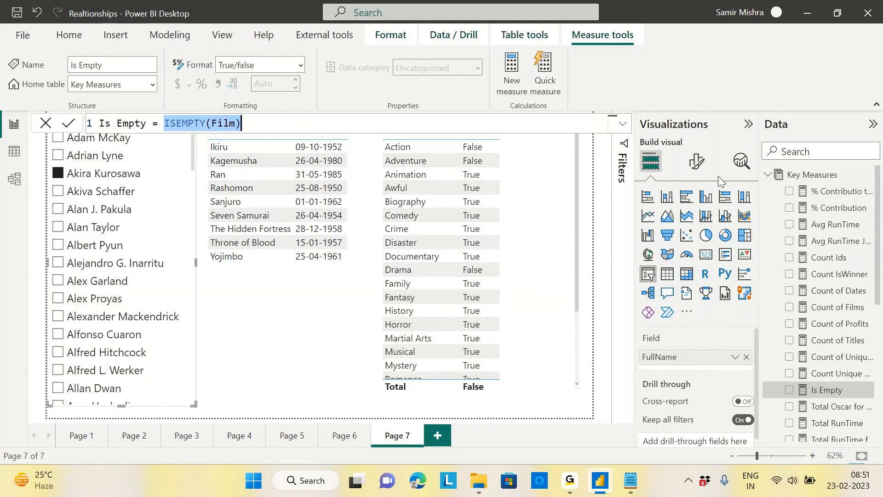
left_click(824, 174)
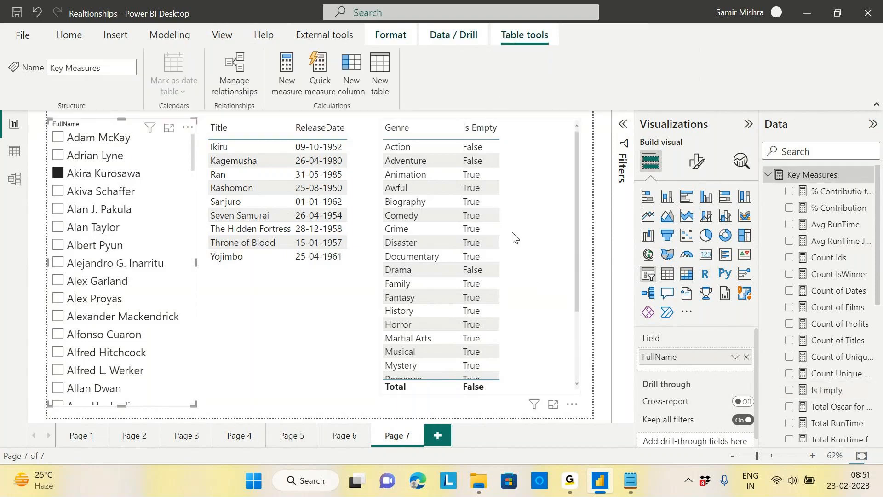
left_click(534, 256)
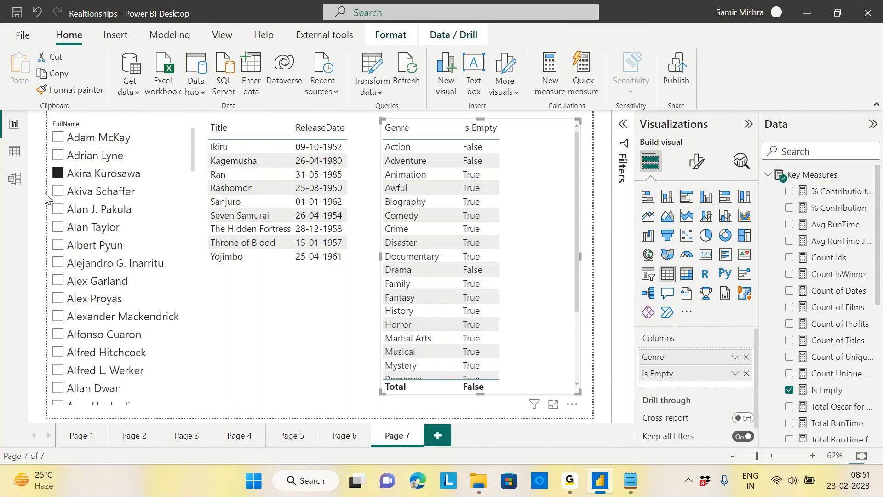
Step: Examine the Is Empty results by genre for director Akiva Schaffer, and reselect Akira Kurosawa in the FullName slicer
left_click(59, 191)
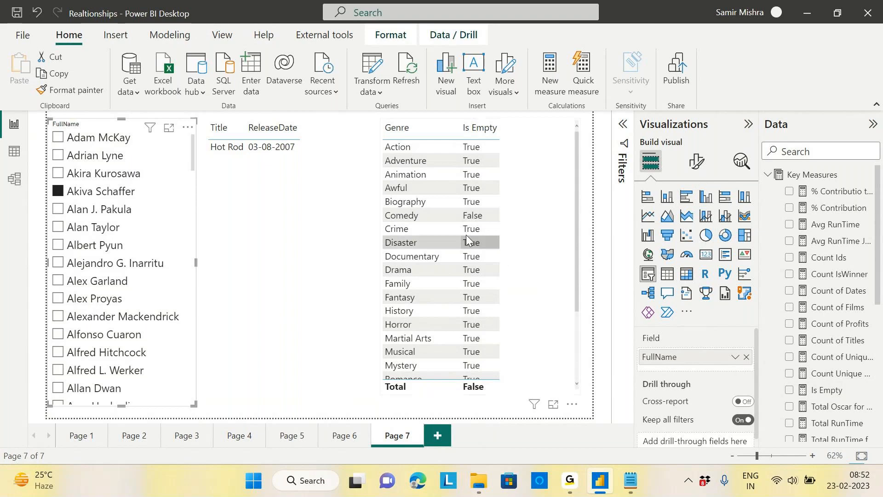
scroll(573, 259, "down", 2)
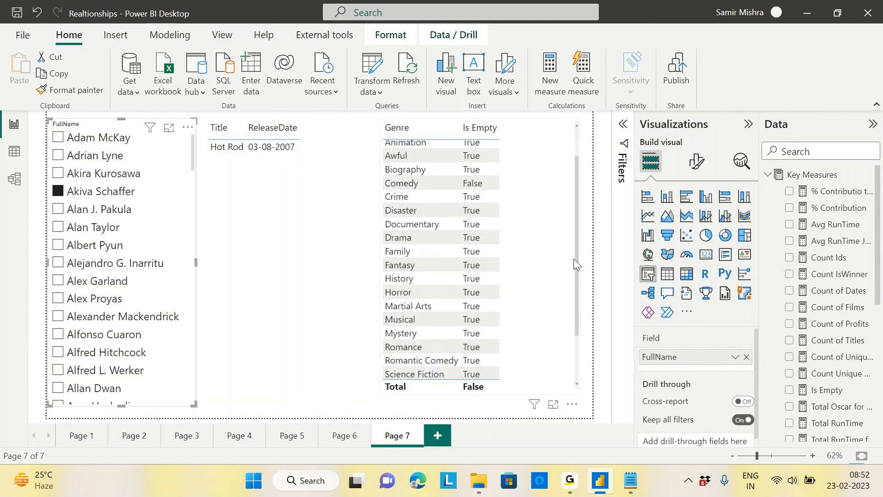
left_click(437, 147)
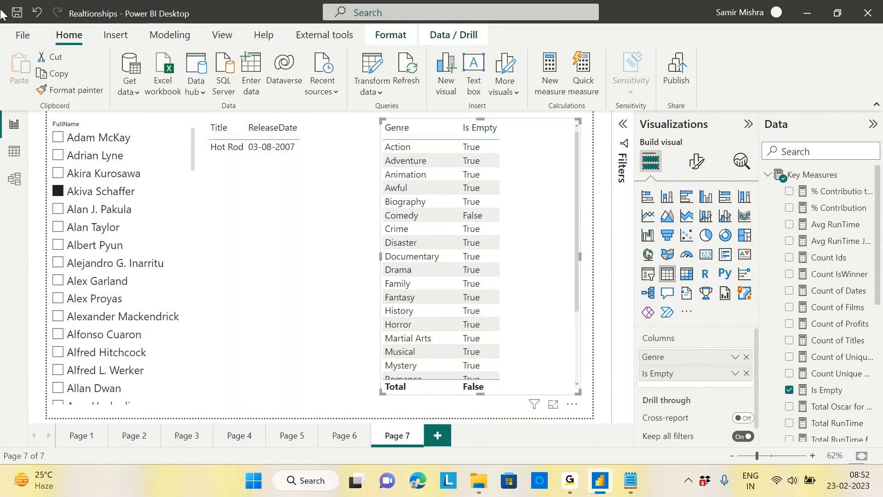
left_click(57, 174)
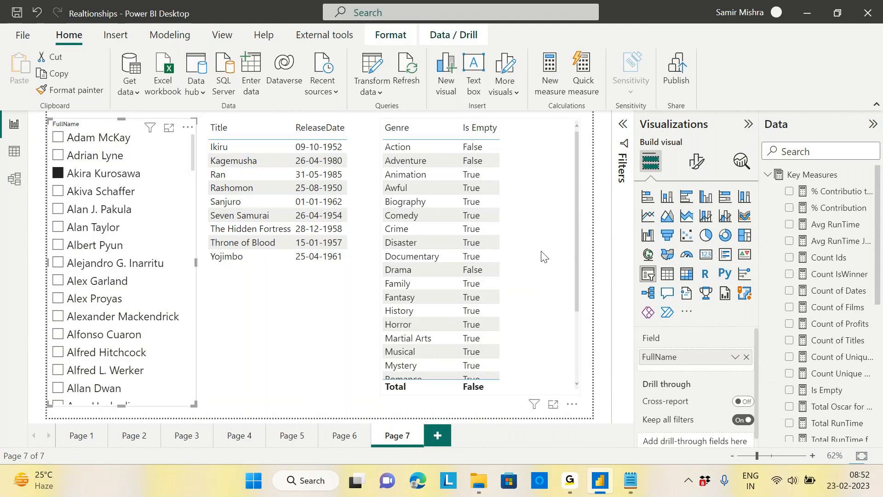
Step: Convert the genre table visual to a slicer and clear its Comedy selection
left_click(526, 253)
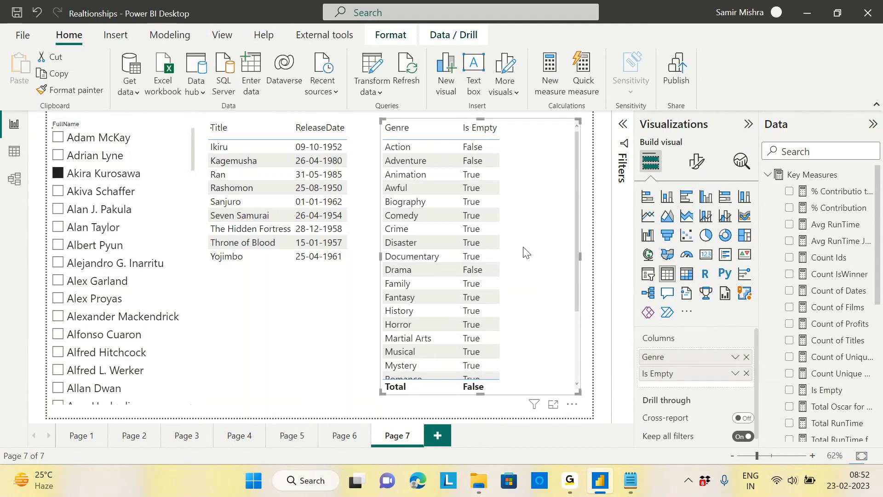
left_click(648, 275)
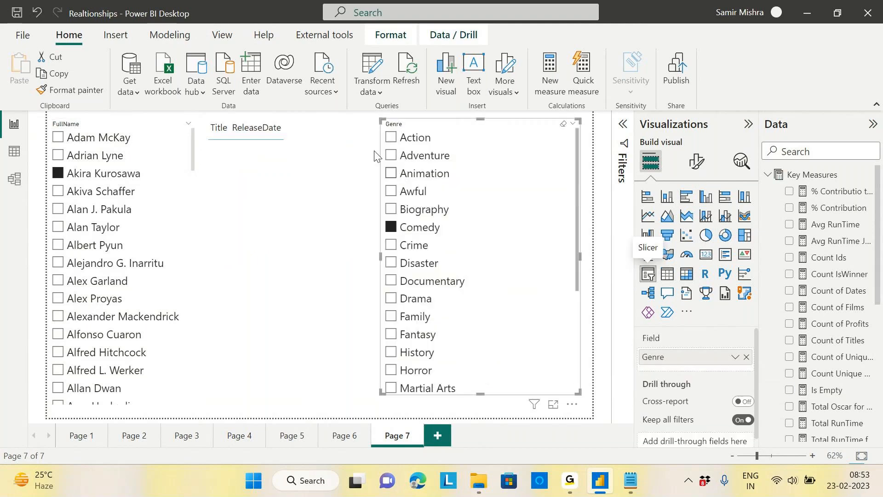
left_click(385, 226)
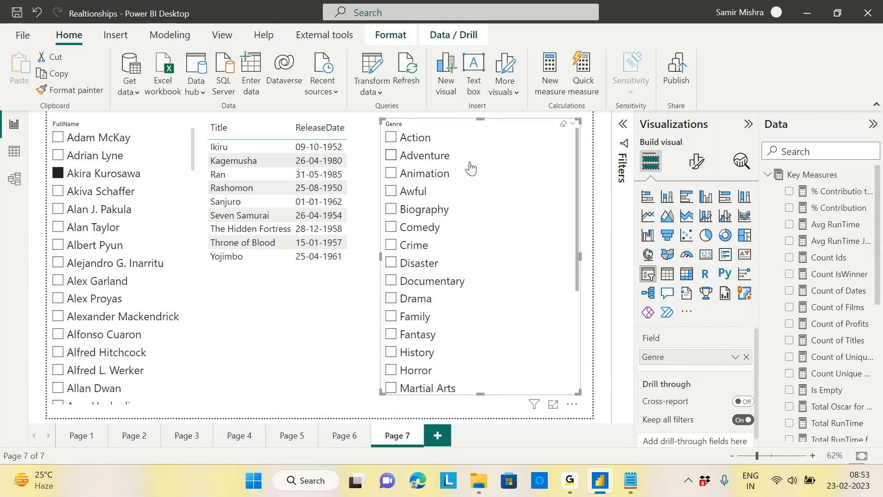
left_click(304, 386)
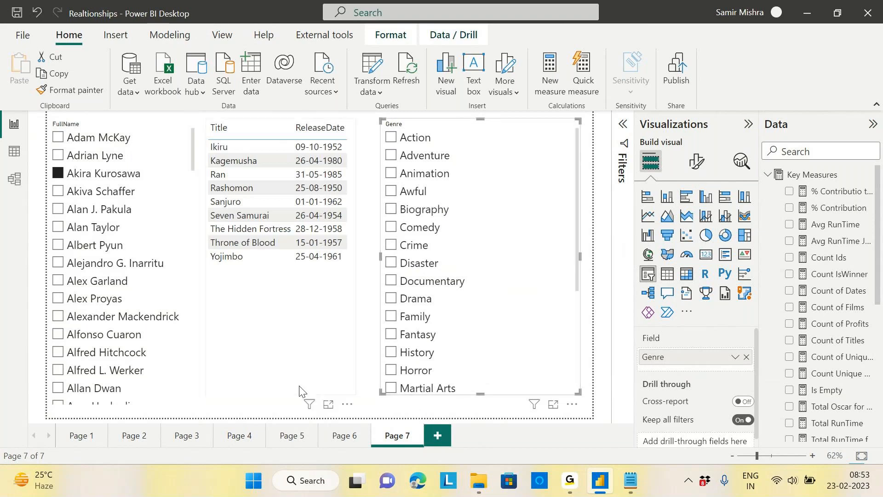
left_click(527, 325)
left_click(527, 324)
Step: Try to add the Is Empty measure as a page-level filter and as an all-pages filter
left_click(625, 129)
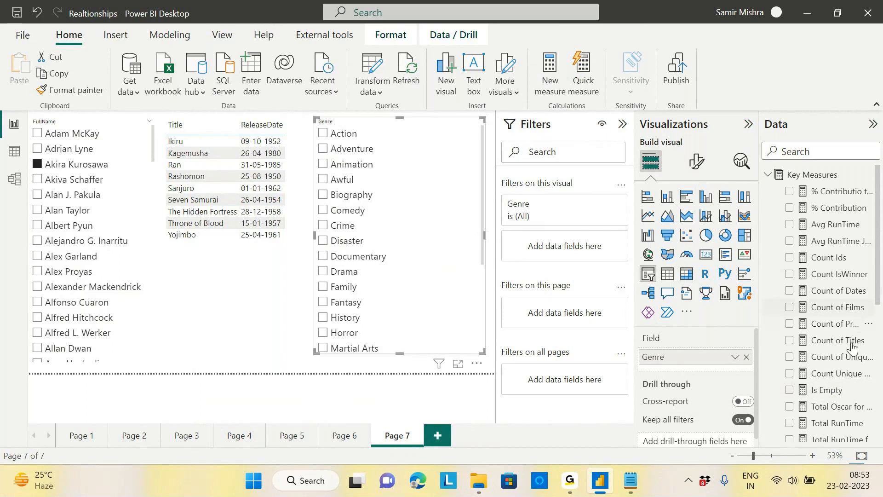
left_click_drag(835, 390, 570, 312)
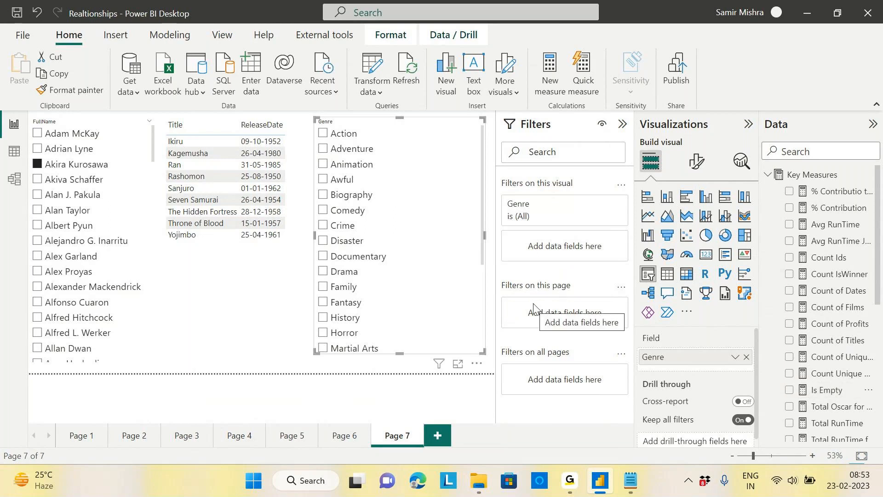
left_click_drag(827, 391, 576, 378)
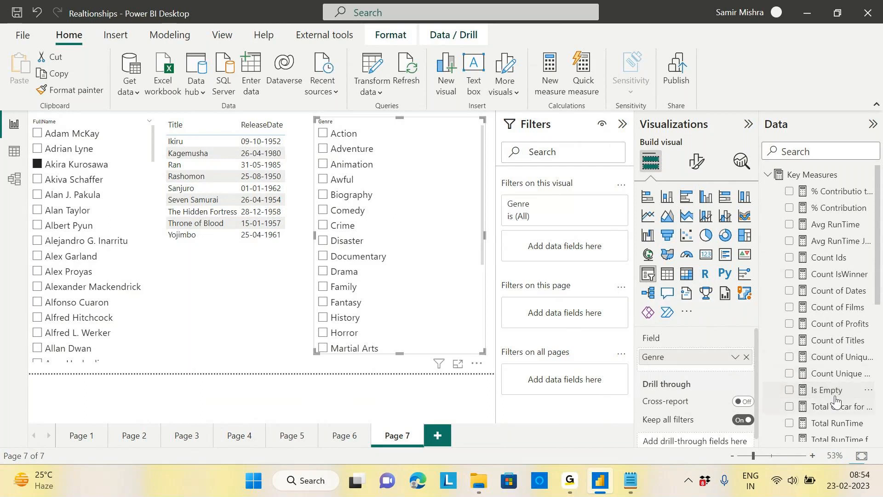
Step: Add the Is Empty measure as a visual-level filter on the Genre slicer, remove it and add it again
left_click_drag(836, 400, 584, 249)
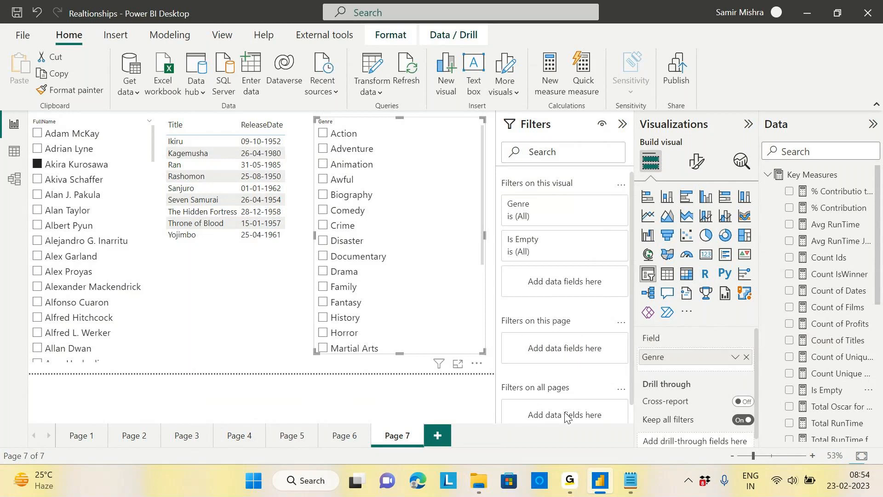
mouse_move(631, 337)
left_mouse_down()
mouse_move(628, 374)
mouse_move(625, 333)
left_mouse_up()
left_click(601, 240)
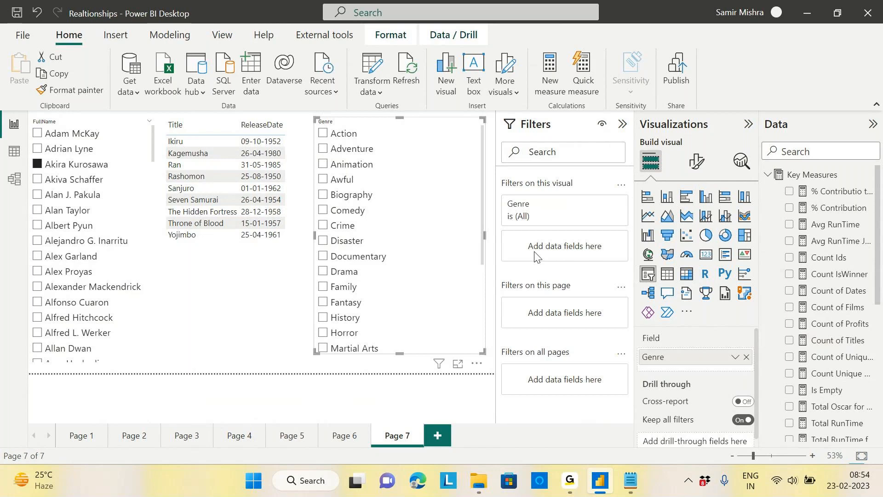
left_click_drag(827, 389, 575, 246)
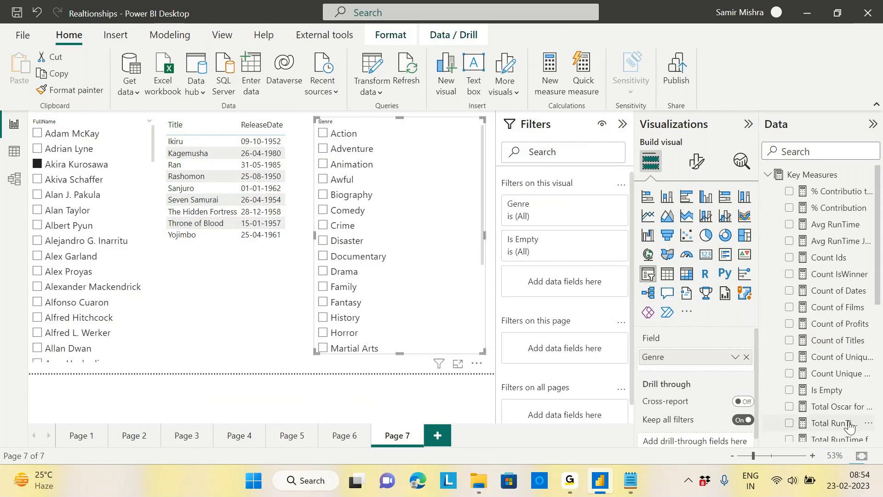
Step: Change the Is Empty measure's formula to INT(ISEMPTY(Film))
left_click(827, 390)
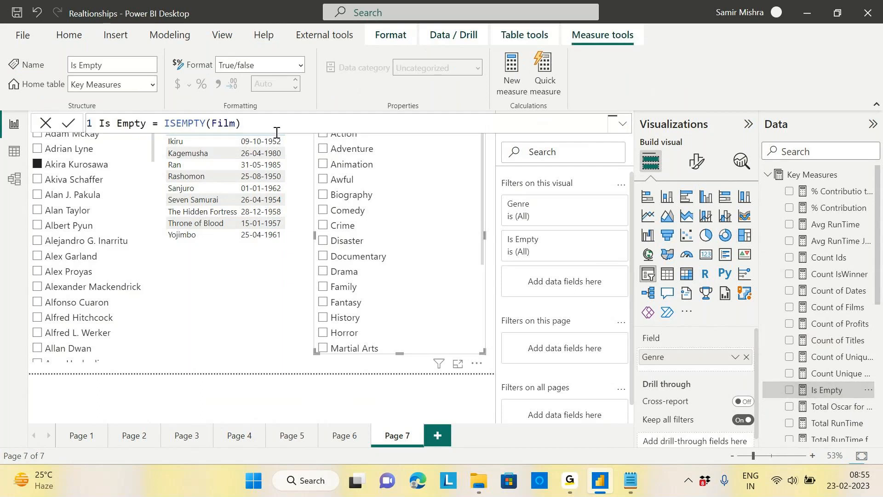
left_click(165, 125)
type("int")
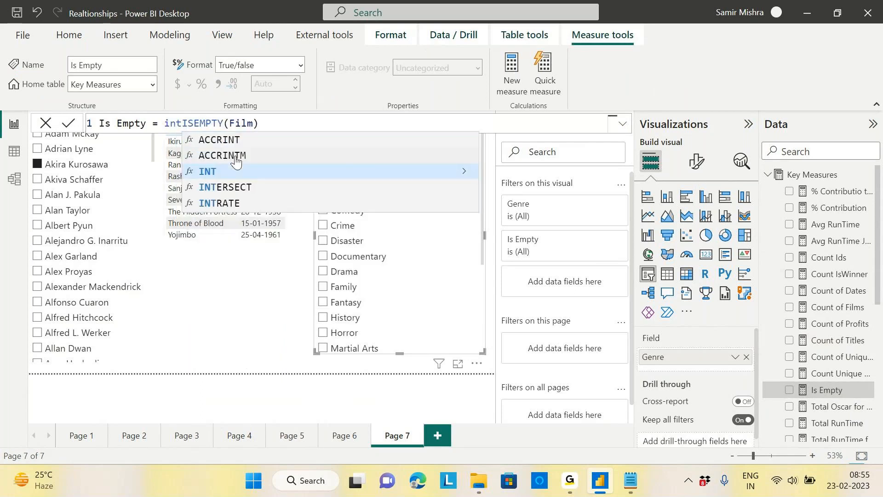
key("Tab")
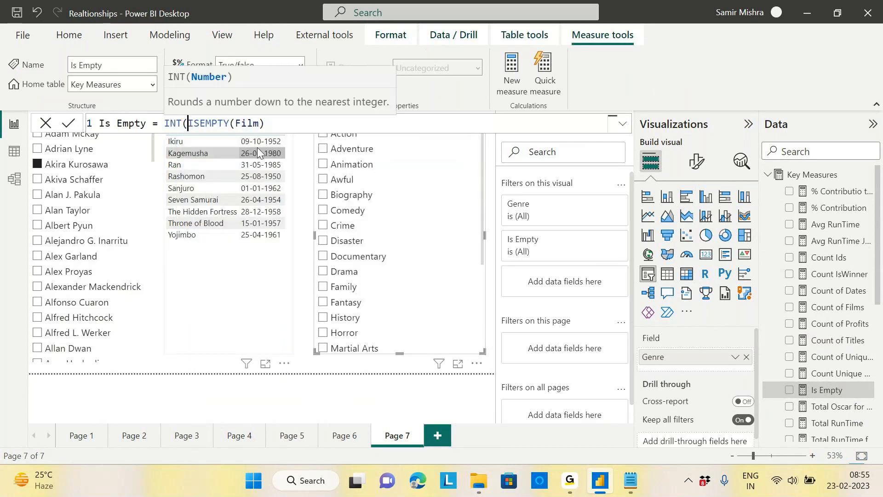
left_click(283, 124)
type(")")
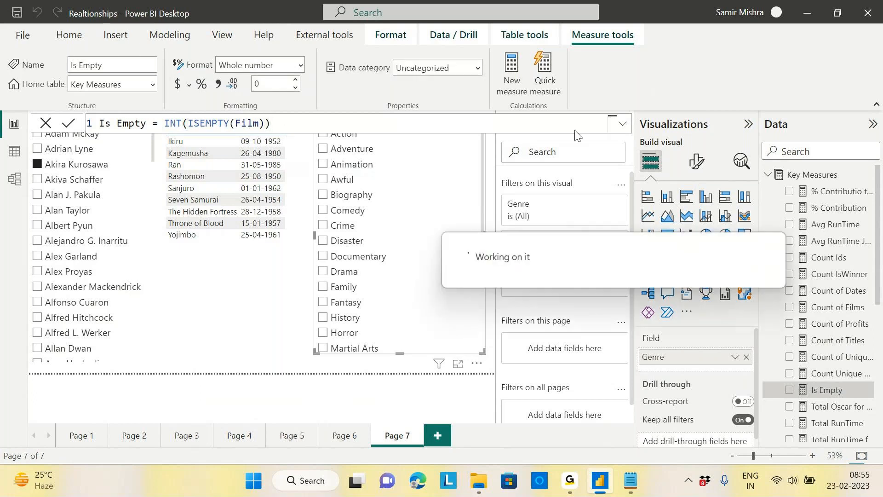
Step: Set the Genre slicer's Is Empty visual-level filter to show items when the value is 0 and apply it
mouse_move(555, 243)
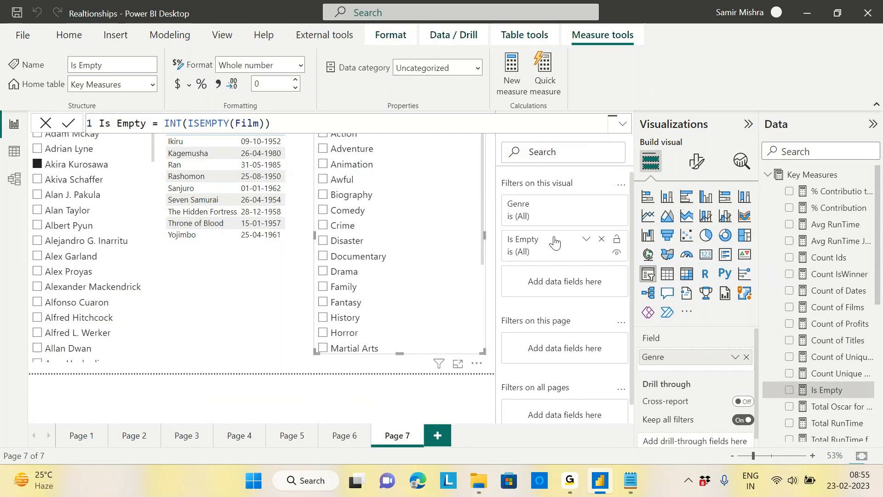
left_click(587, 240)
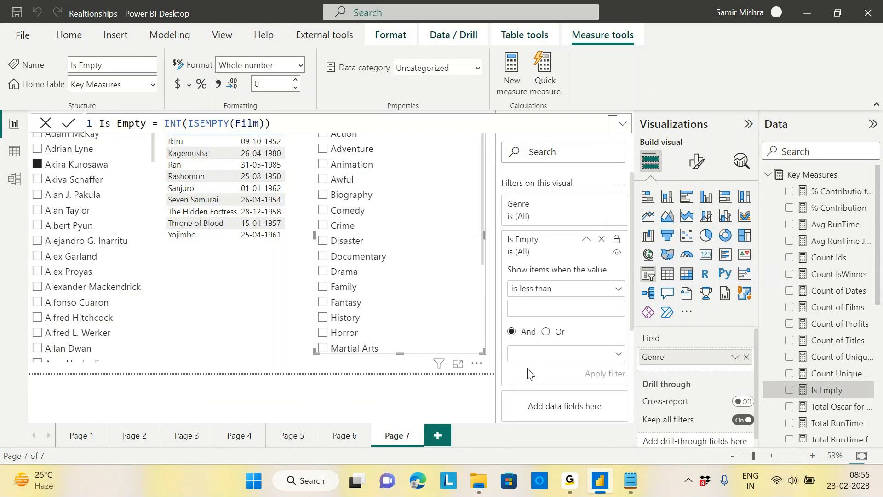
left_click(619, 290)
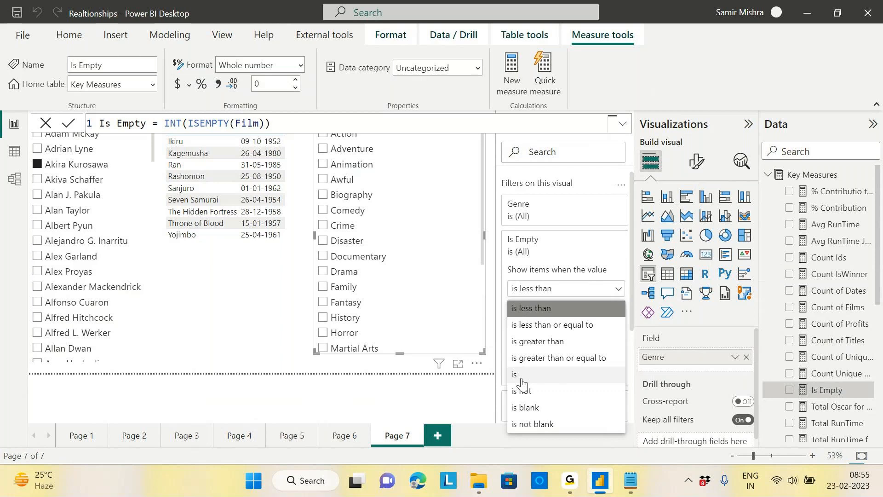
left_click(521, 376)
left_click(532, 307)
type("0")
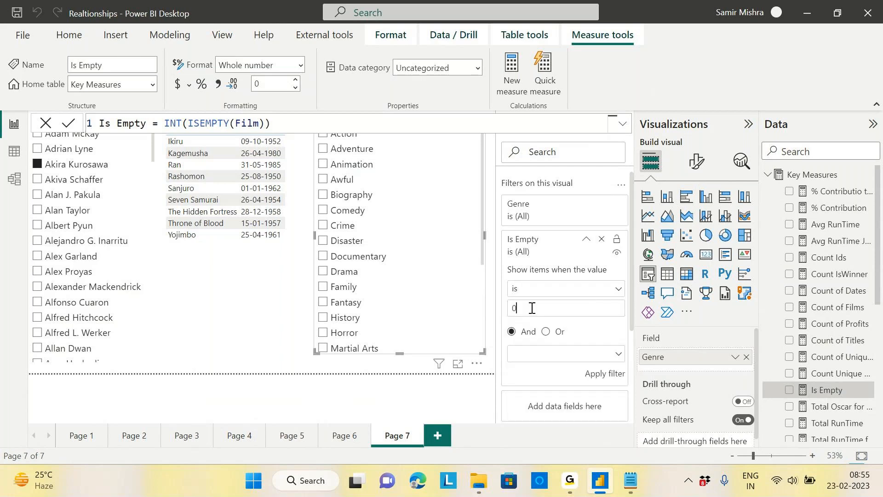
left_click(600, 375)
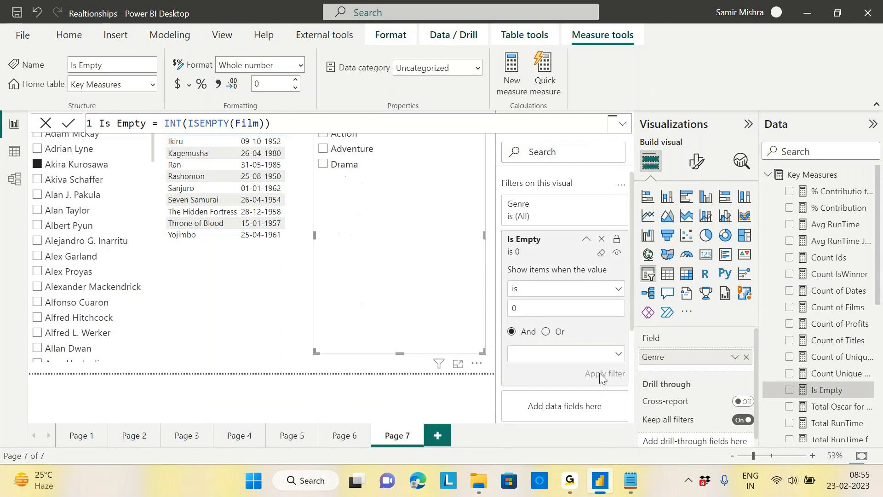
Step: Test the Genre slicer by selecting Alan J. Pakula and Akira Kurosawa in turn in the FullName slicer, and clear the selection
left_click(804, 178)
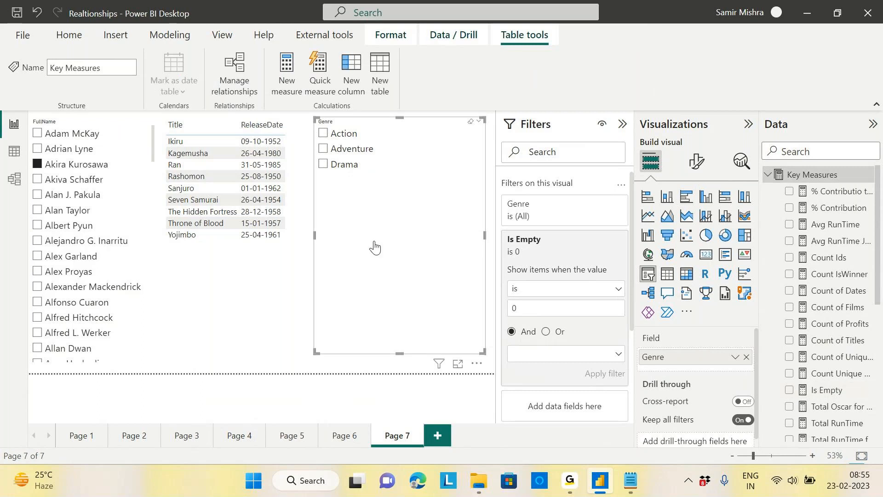
left_click(37, 194)
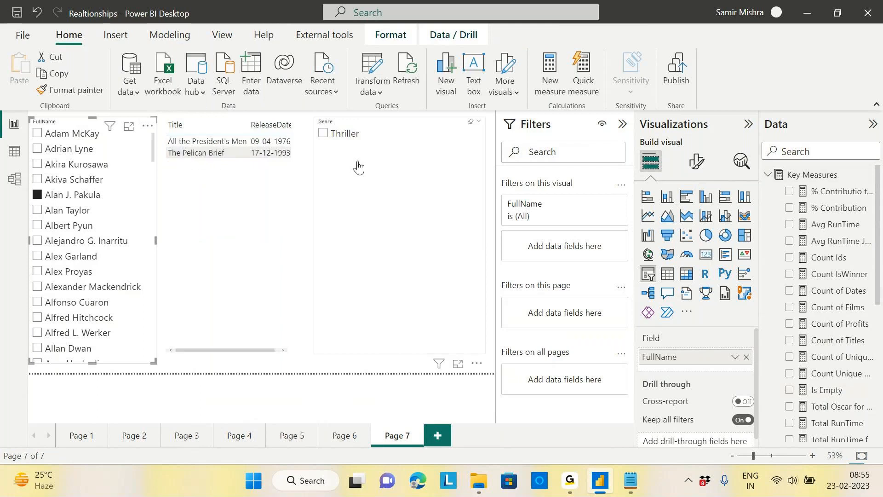
left_click(55, 167)
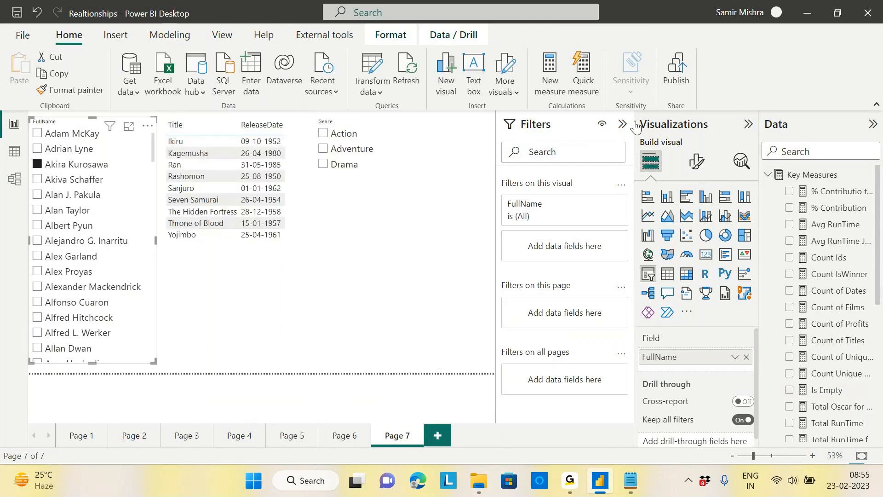
left_click(623, 123)
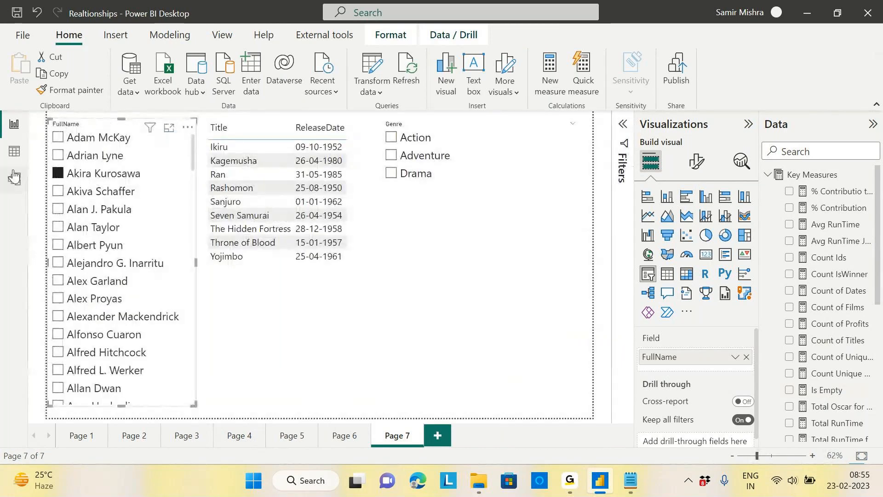
left_click(120, 179)
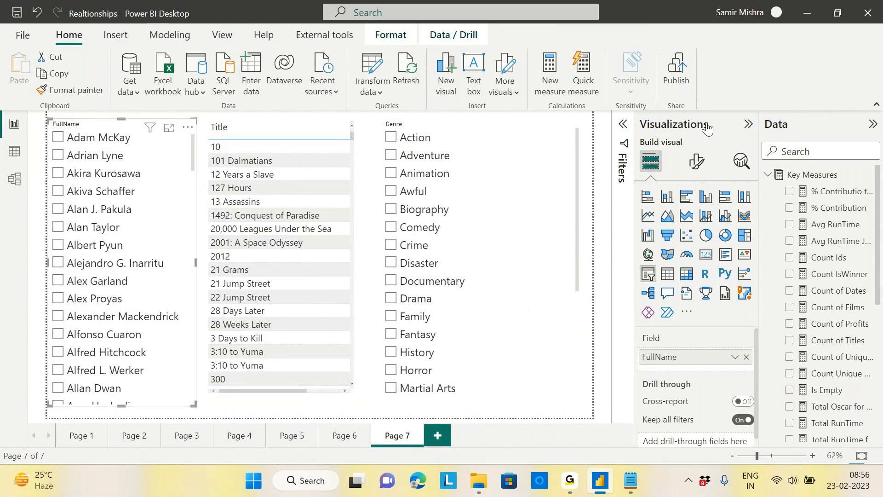
Step: Add the Is Empty measure as a visual-level filter on the FullName slicer, with the condition is 0, and apply it
left_click(622, 130)
left_click_drag(827, 389, 577, 249)
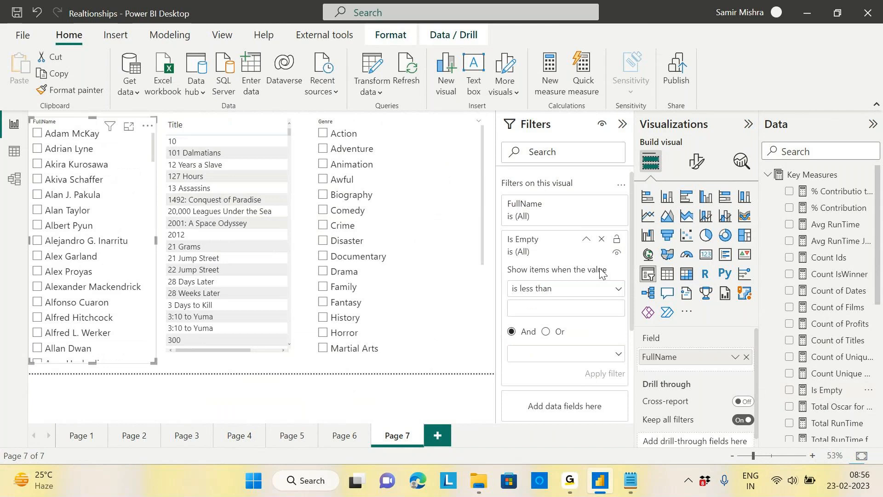
left_click(612, 289)
left_click(554, 309)
type("0")
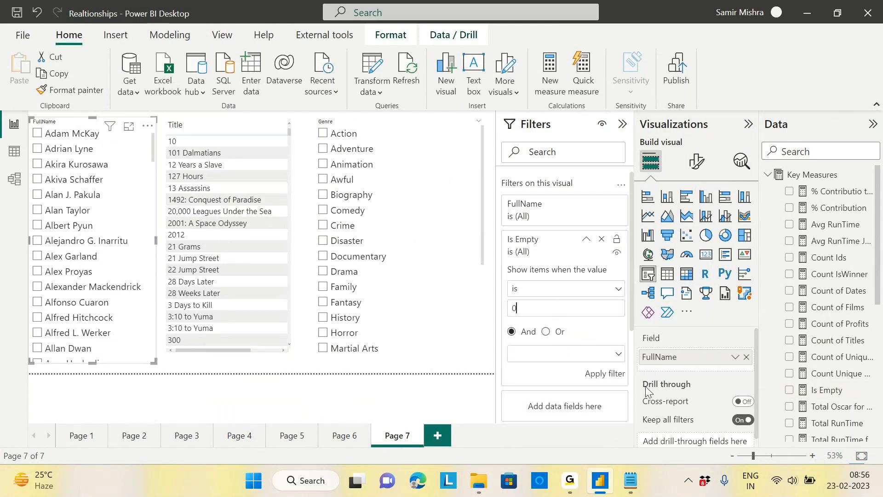
left_click(608, 374)
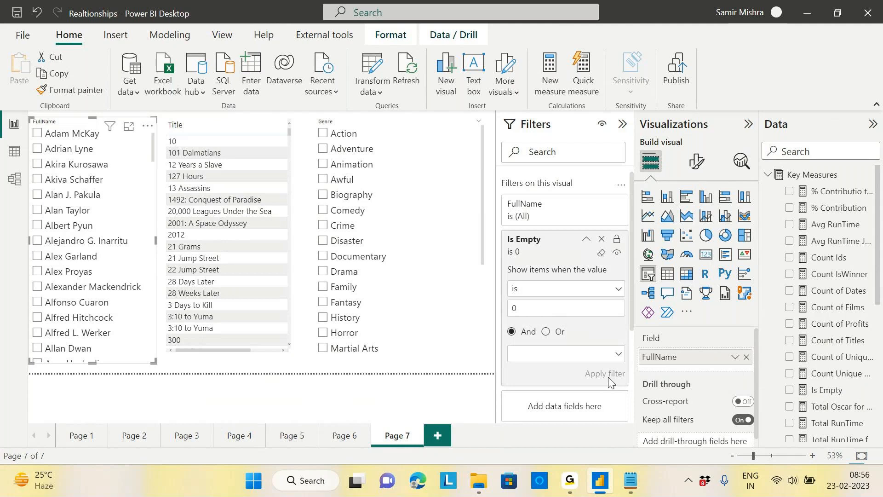
left_click(623, 124)
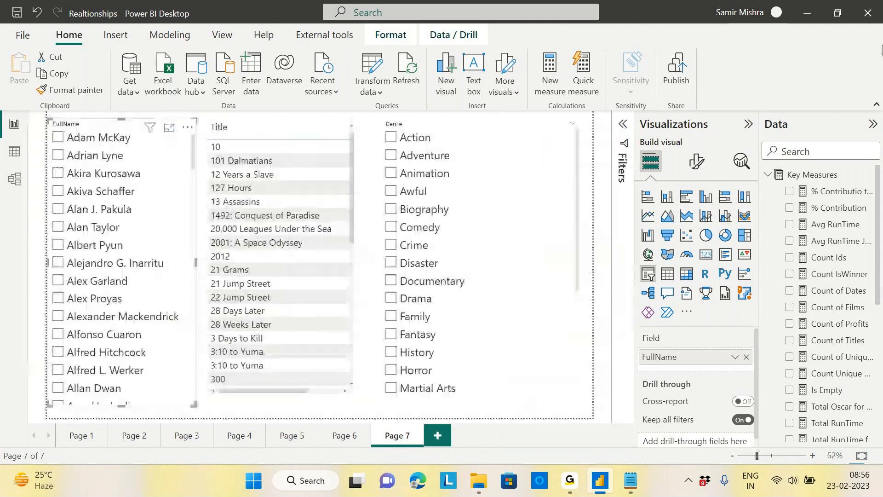
Step: Test the FullName slicer by selecting the Awful and Biography genres in turn, and leave both slicers cleared
left_click(391, 191)
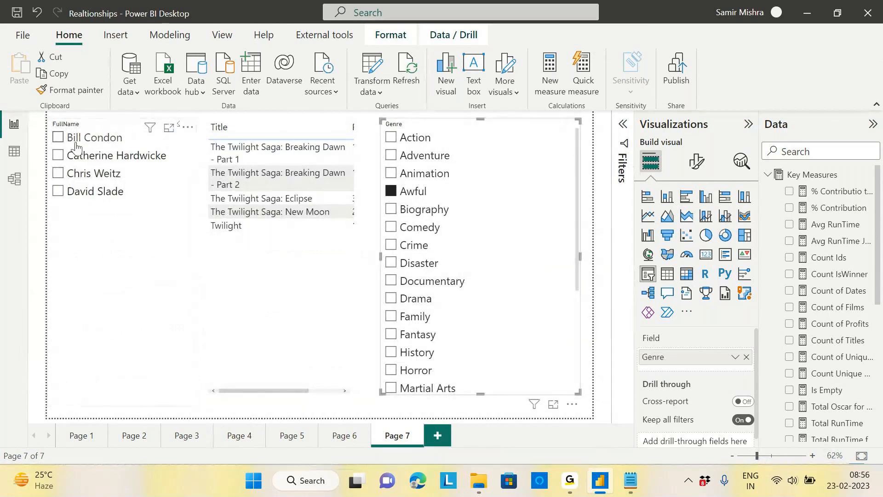
left_click(391, 211)
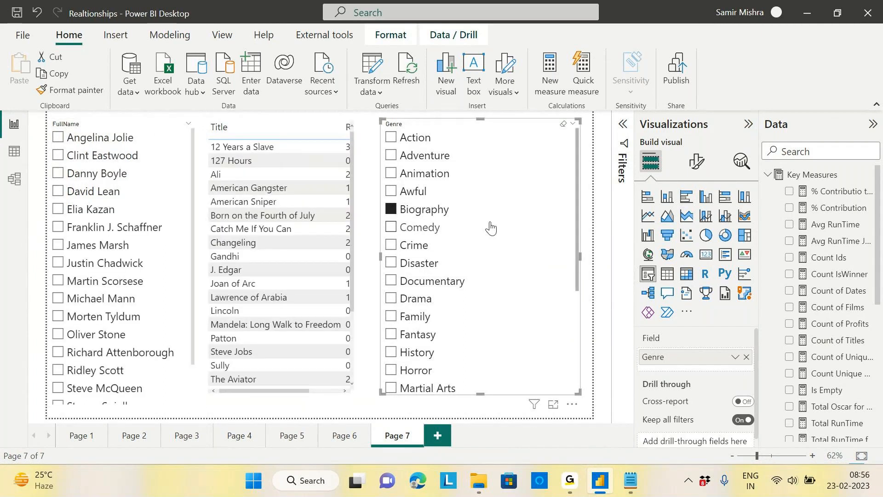
mouse_move(193, 205)
left_mouse_down()
mouse_move(194, 279)
mouse_move(195, 215)
left_mouse_up()
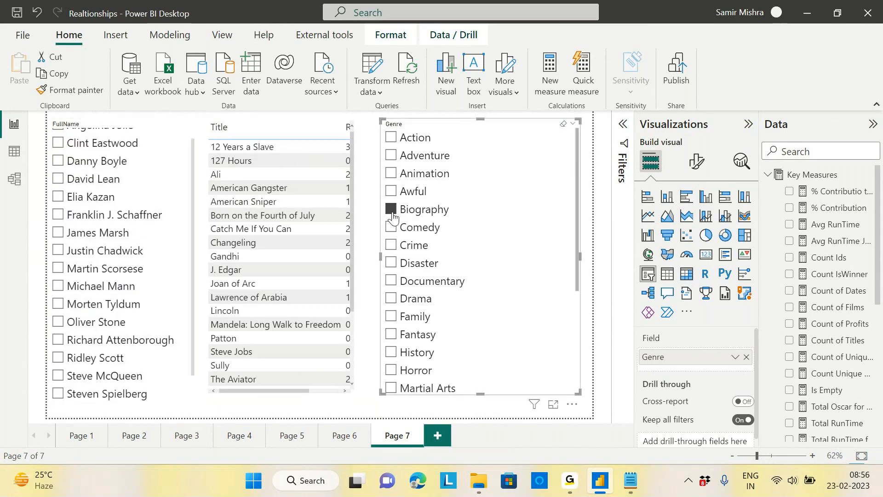
left_click(392, 212)
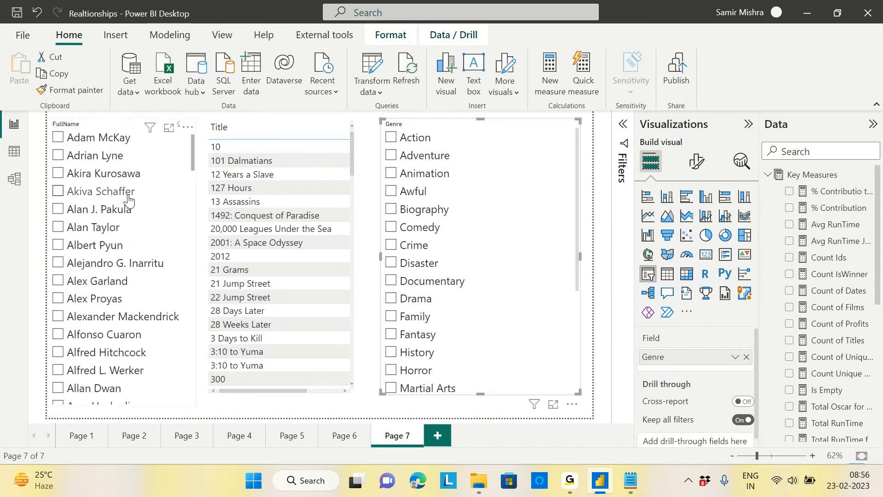
left_click(58, 209)
left_click(59, 210)
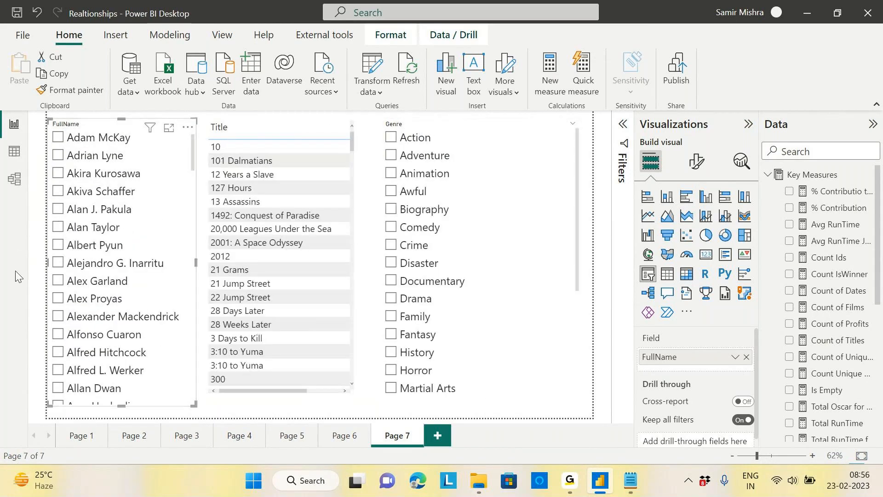
Step: Inspect the cardinality and cross filter direction of the Film–Director relationship in the data model and return to the report
left_click(15, 180)
left_click_drag(244, 417, 142, 418)
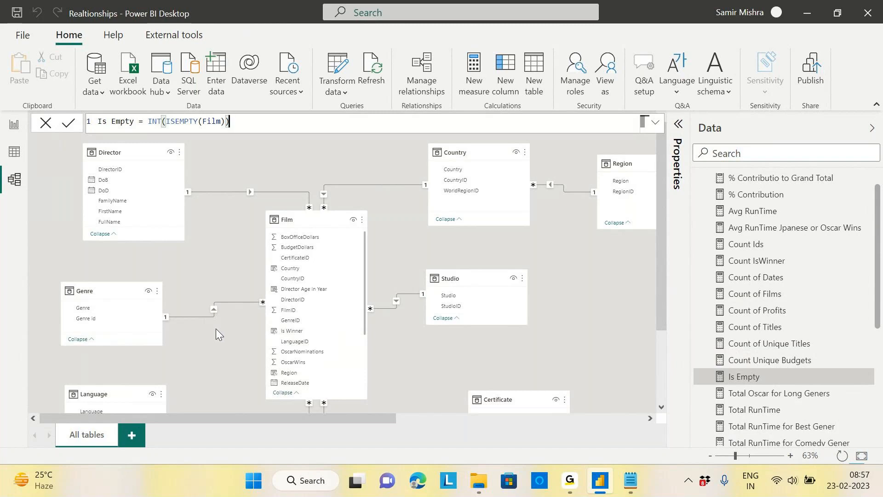
left_click(222, 194)
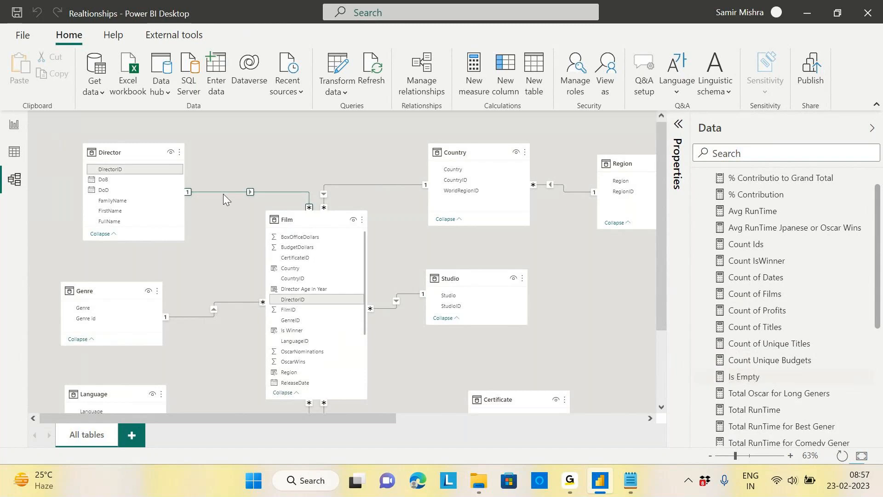
double_click(224, 197)
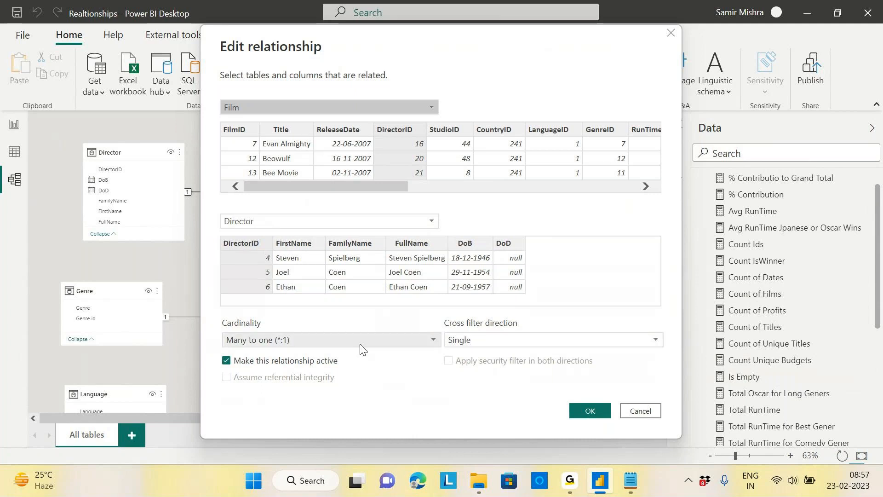
mouse_move(571, 480)
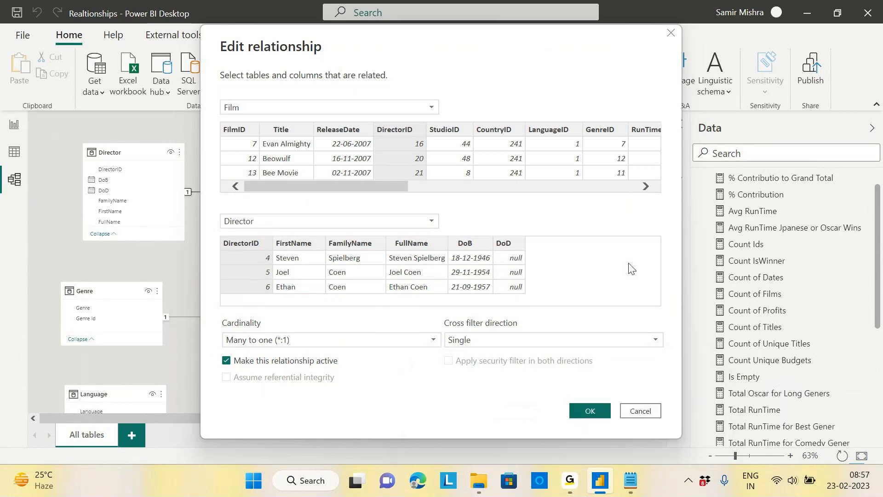
left_click(591, 409)
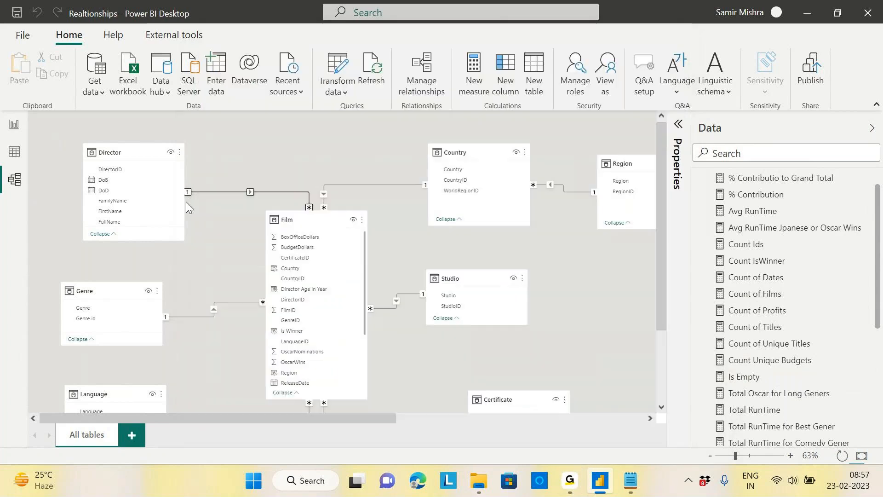
left_click(19, 129)
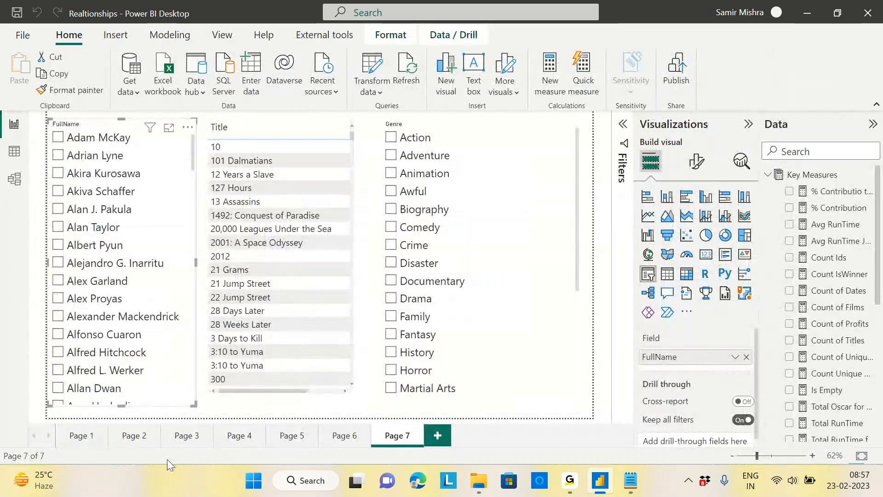
mouse_move(569, 480)
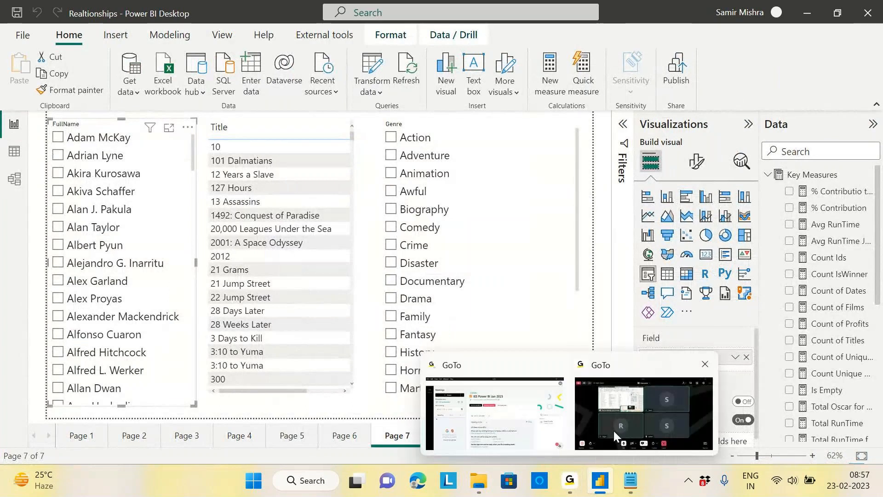
left_click(570, 481)
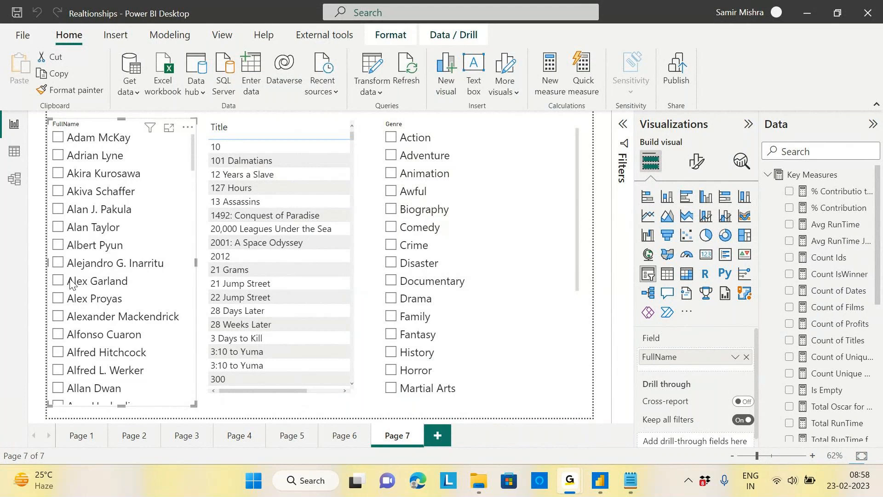
mouse_move(603, 490)
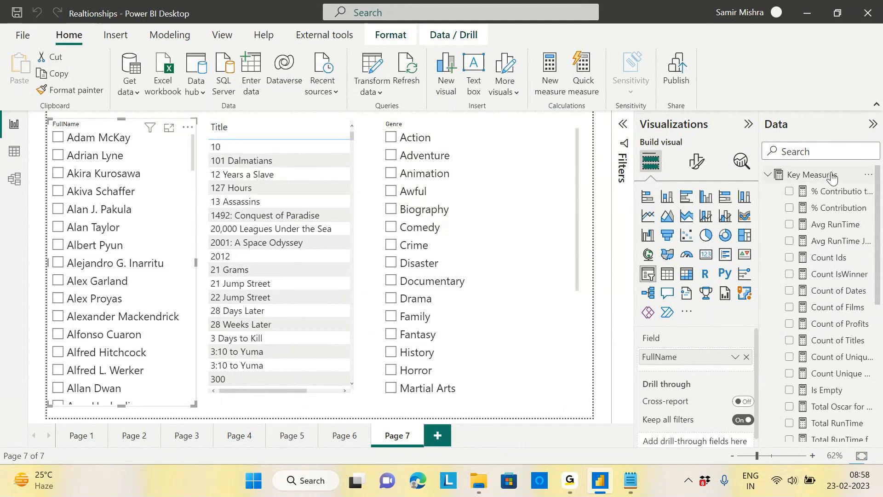
Step: Collapse the Key Measures table's fields, and save the report before minimizing its window
left_click(769, 175)
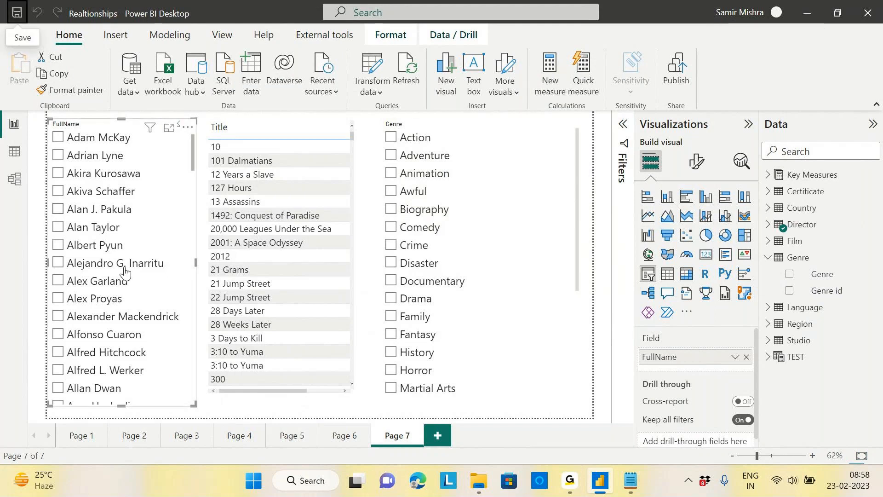
left_click(800, 16)
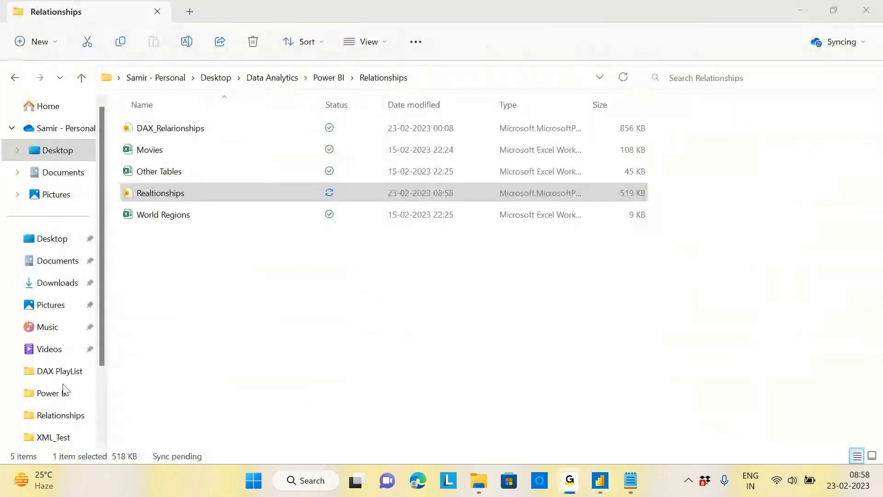